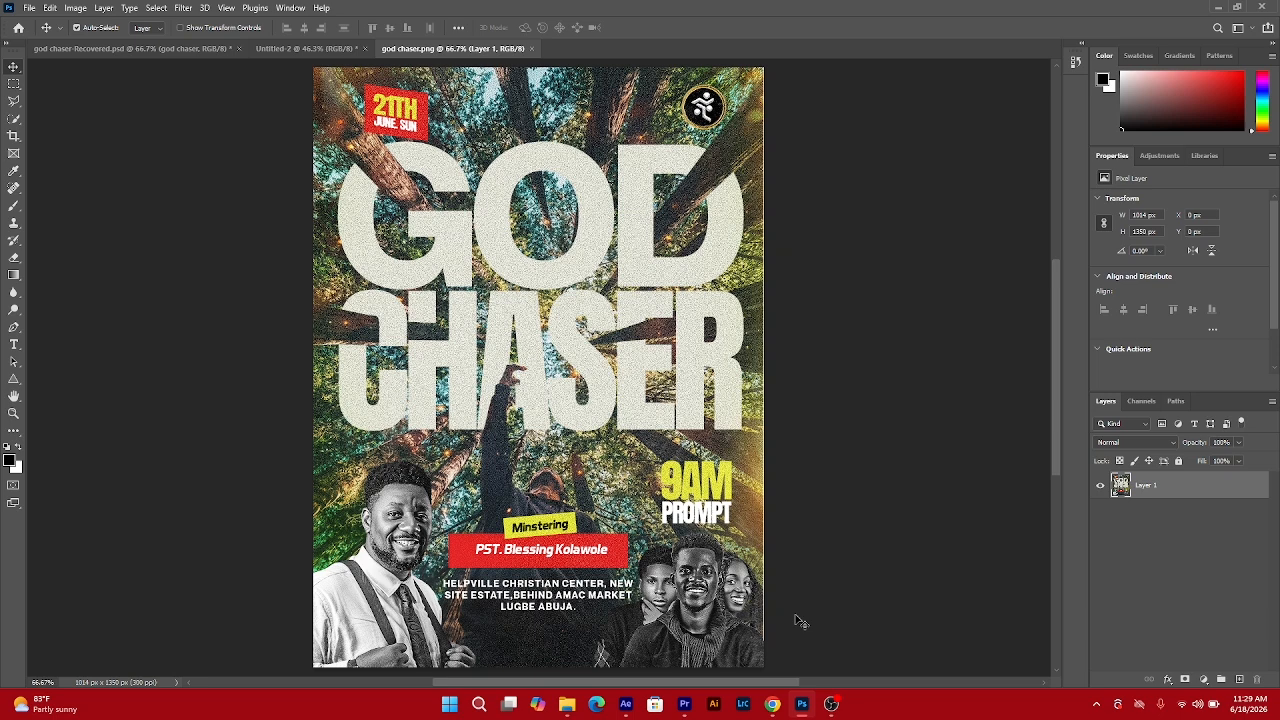
Place the Gemini-generated forest image with the hooded figure from the youtu folder over the flyer, filling the canvas.
{"action": "scroll", "coordinate": [548, 460], "scroll_direction": "down", "scroll_amount": 2}
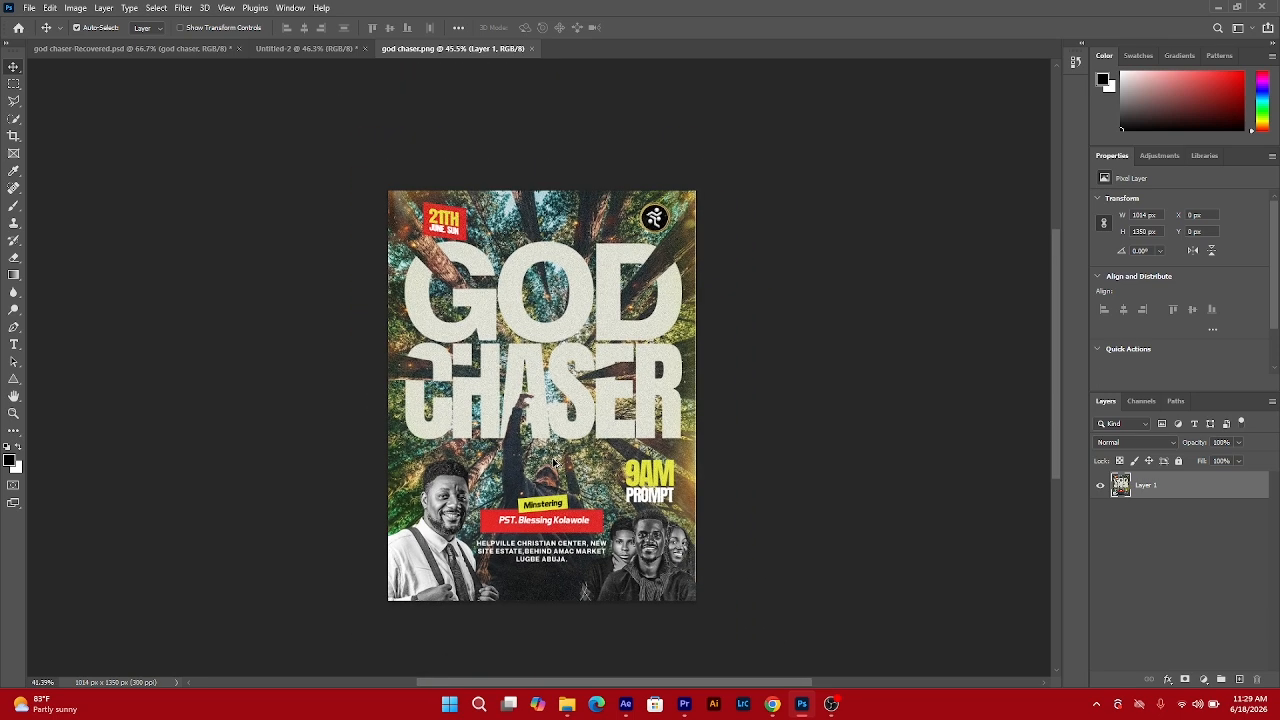
{"action": "scroll", "coordinate": [490, 397], "scroll_direction": "up", "scroll_amount": 2}
{"action": "scroll", "coordinate": [508, 355], "scroll_direction": "up", "scroll_amount": 1}
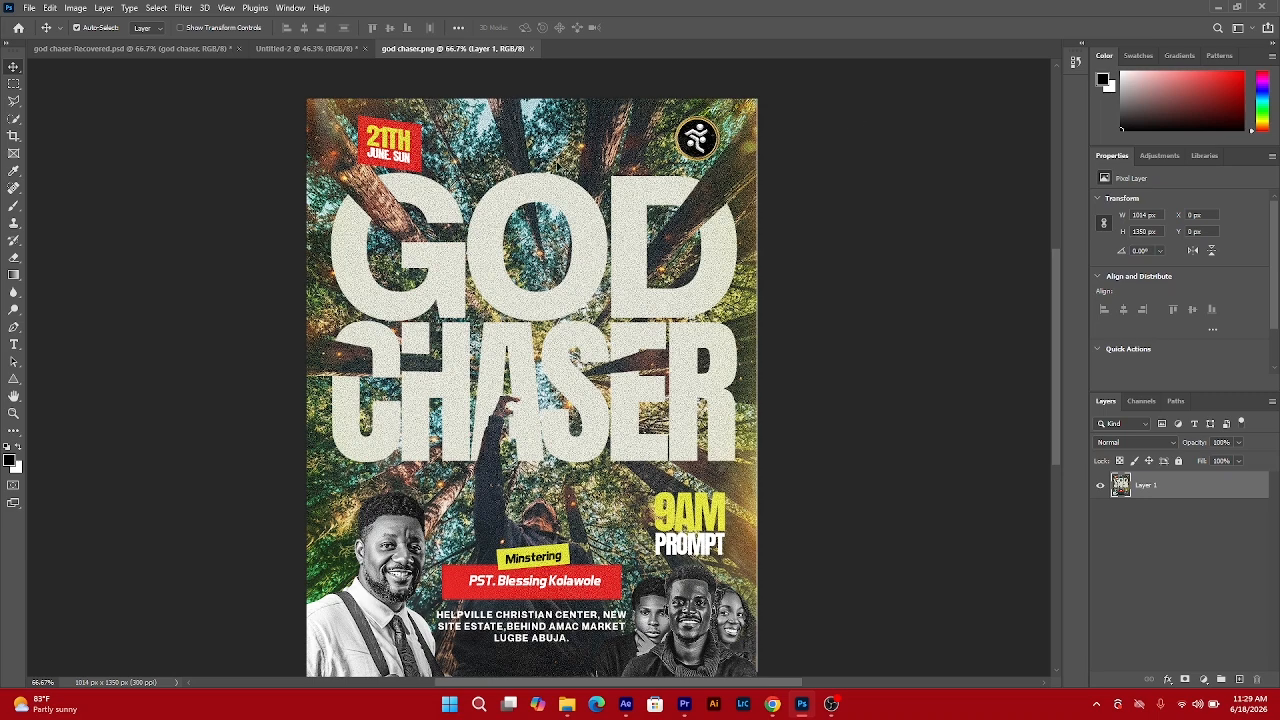
{"action": "left_click", "coordinate": [567, 704]}
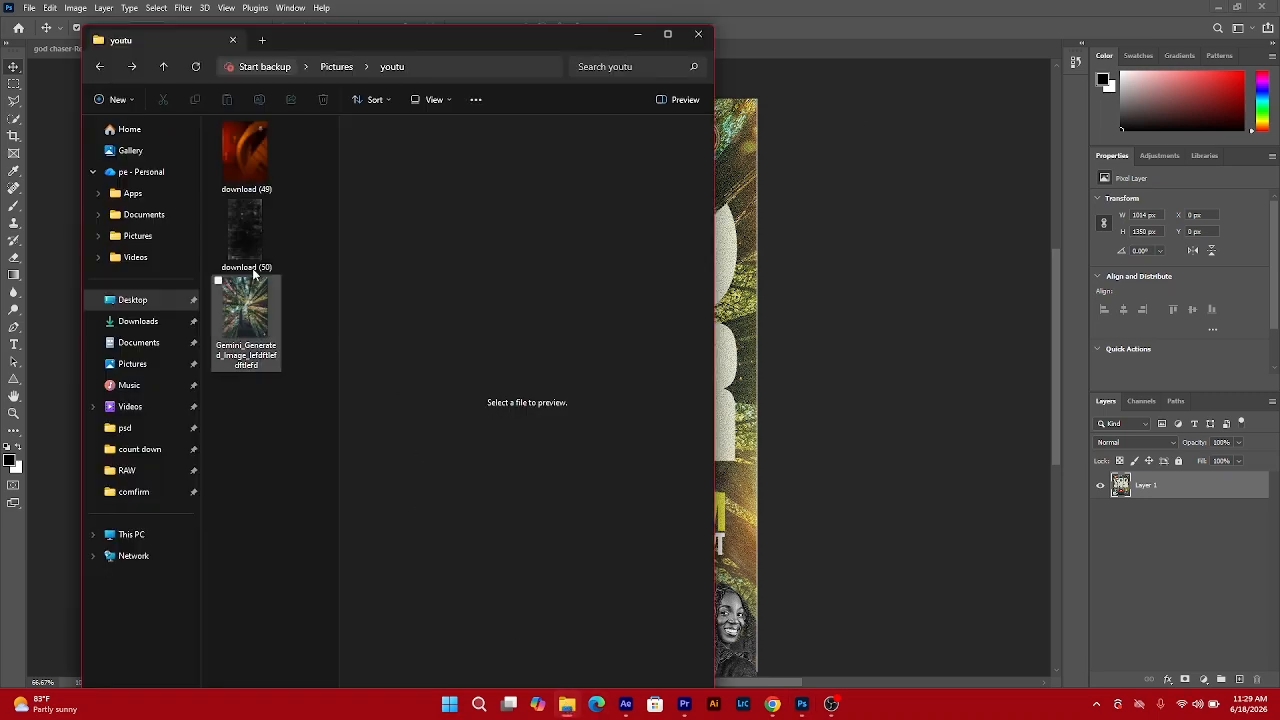
{"action": "left_click_drag", "start_coordinate": [334, 41], "coordinate": [1040, 54]}
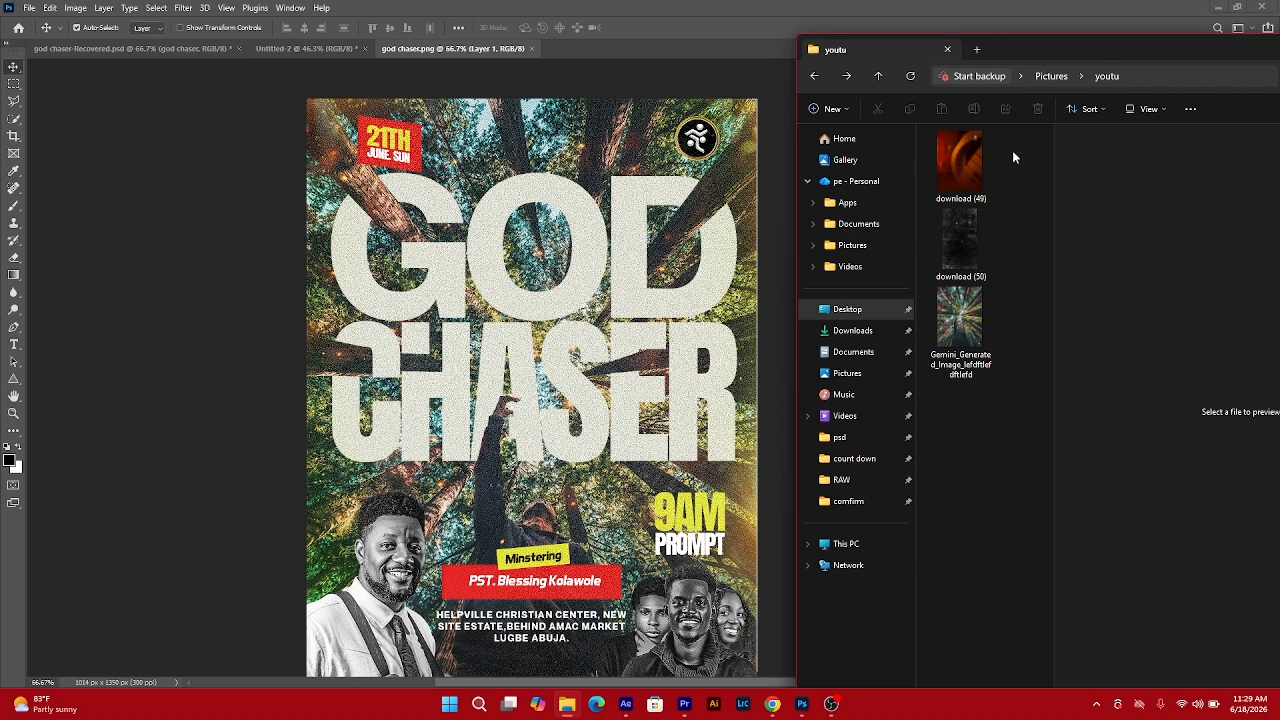
{"action": "left_click", "coordinate": [948, 316]}
{"action": "left_click_drag", "start_coordinate": [1117, 63], "coordinate": [966, 59]}
{"action": "left_click_drag", "start_coordinate": [803, 350], "coordinate": [515, 420]}
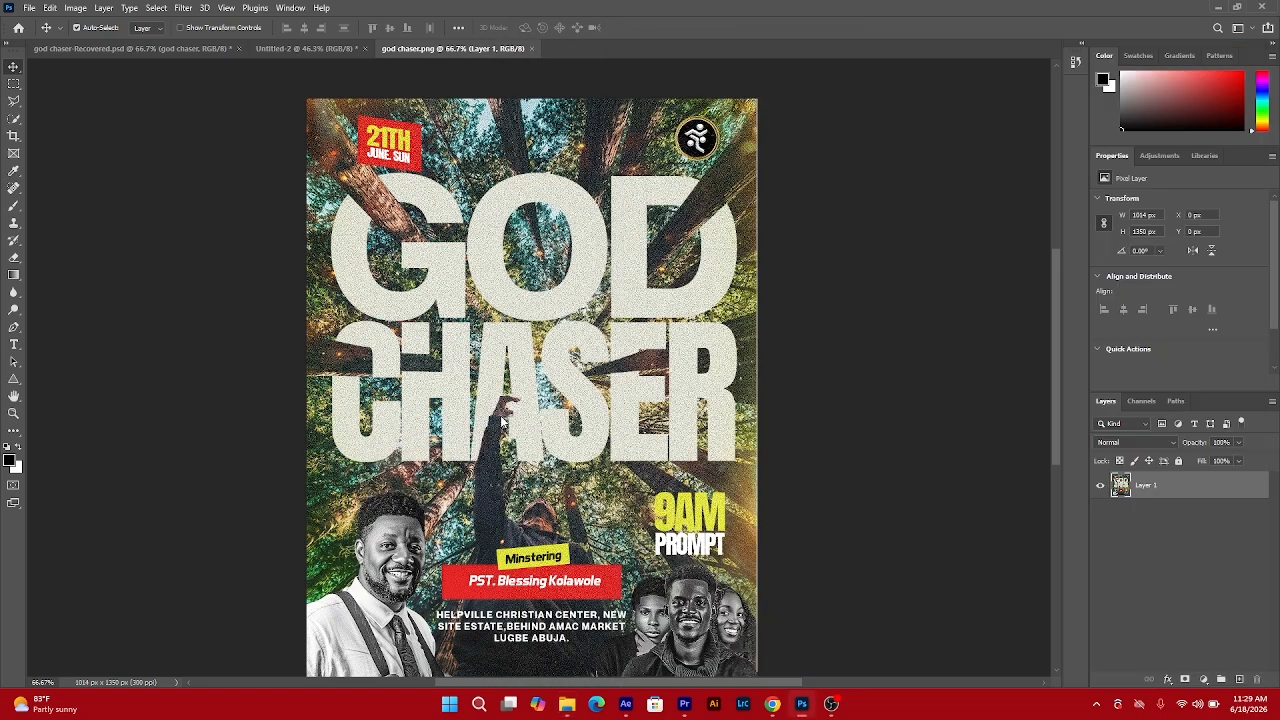
{"action": "scroll", "coordinate": [615, 355], "scroll_direction": "down", "scroll_amount": 2}
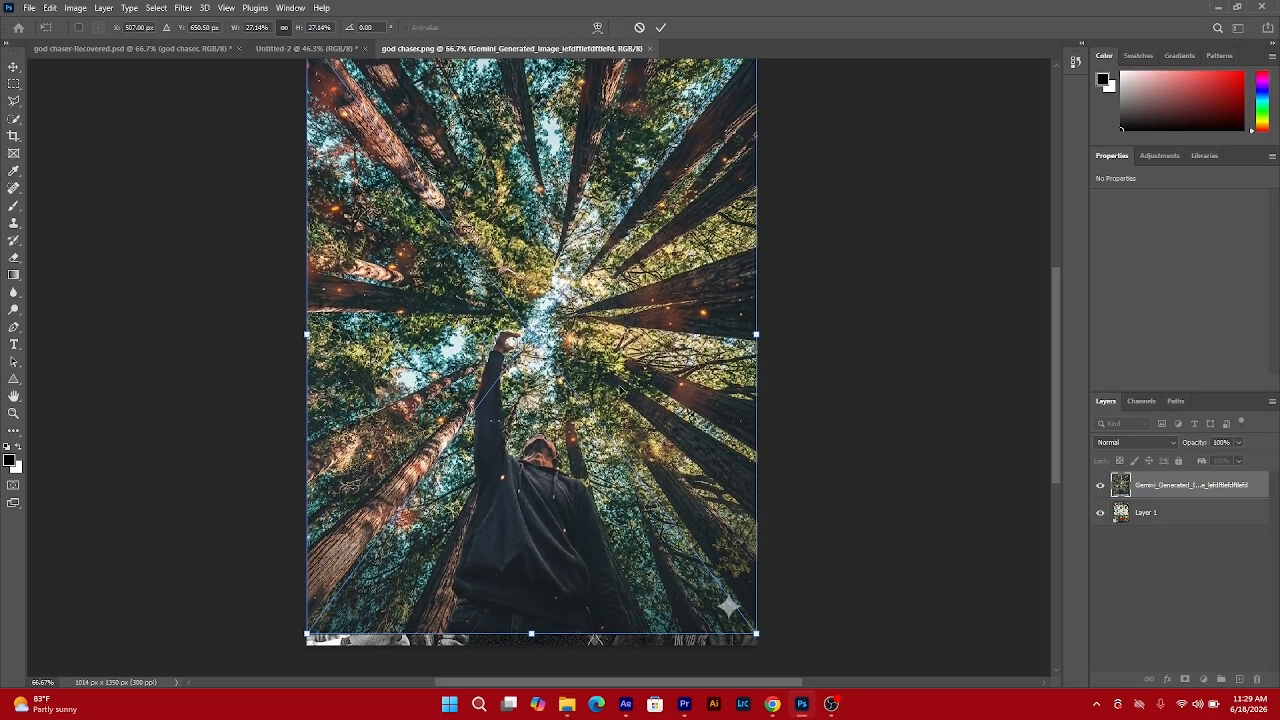
{"action": "left_click_drag", "start_coordinate": [648, 508], "coordinate": [653, 512]}
{"action": "key", "text": "Return"}
Rasterize the placed forest image and remove the sparkle watermark near its lower corner with the Spot Healing Brush.
{"action": "scroll", "coordinate": [654, 502], "scroll_direction": "down", "scroll_amount": 2}
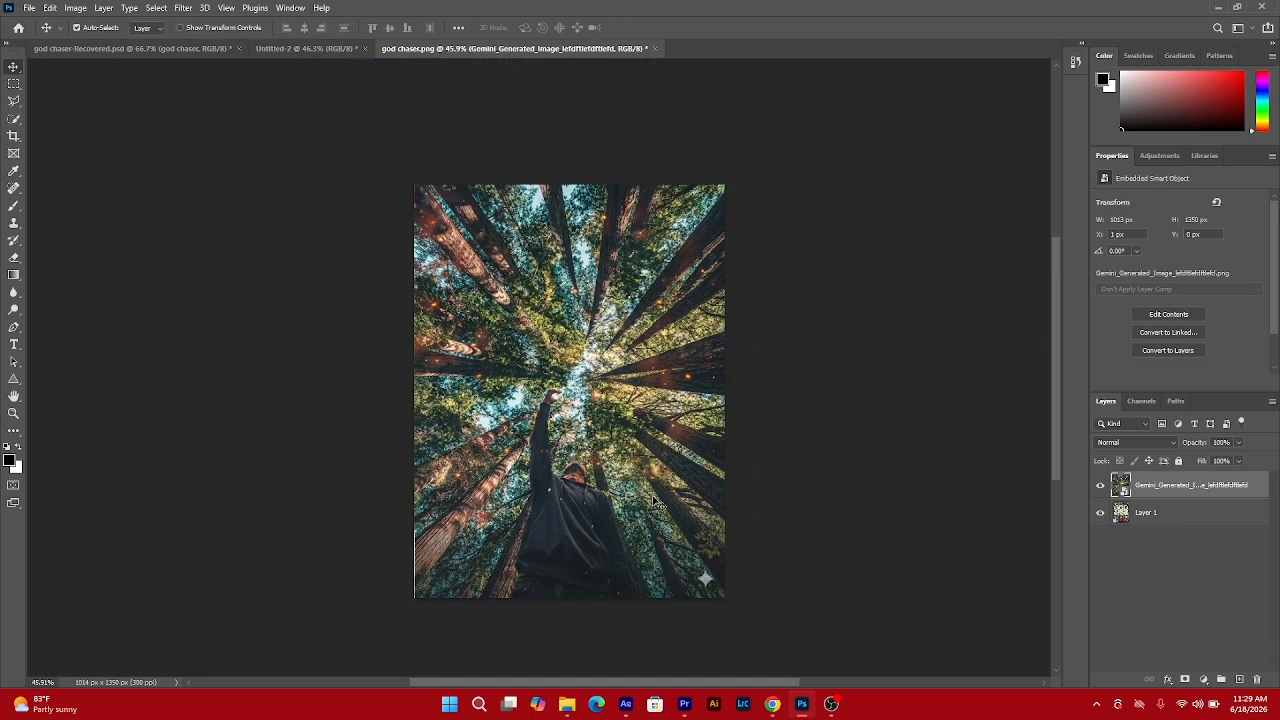
{"action": "scroll", "coordinate": [655, 503], "scroll_direction": "up", "scroll_amount": 1}
{"action": "scroll", "coordinate": [600, 460], "scroll_direction": "down", "scroll_amount": 2}
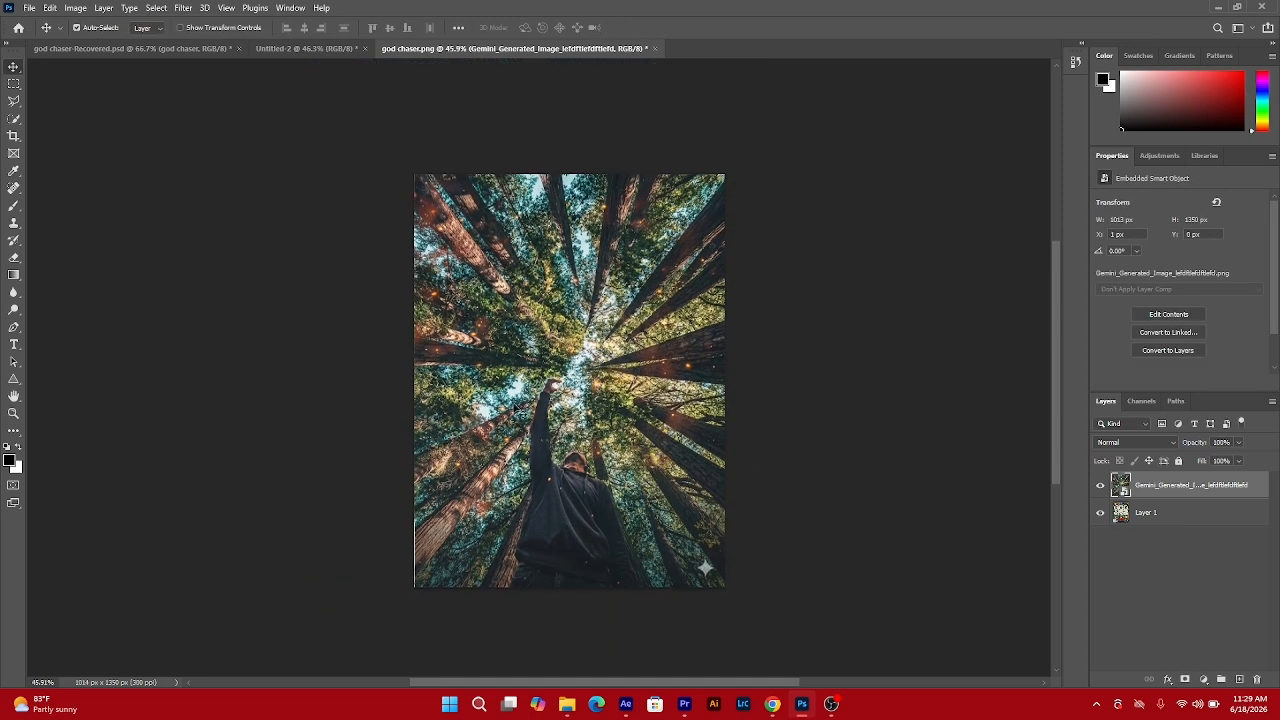
{"action": "left_click", "coordinate": [14, 187]}
{"action": "left_click", "coordinate": [706, 566]}
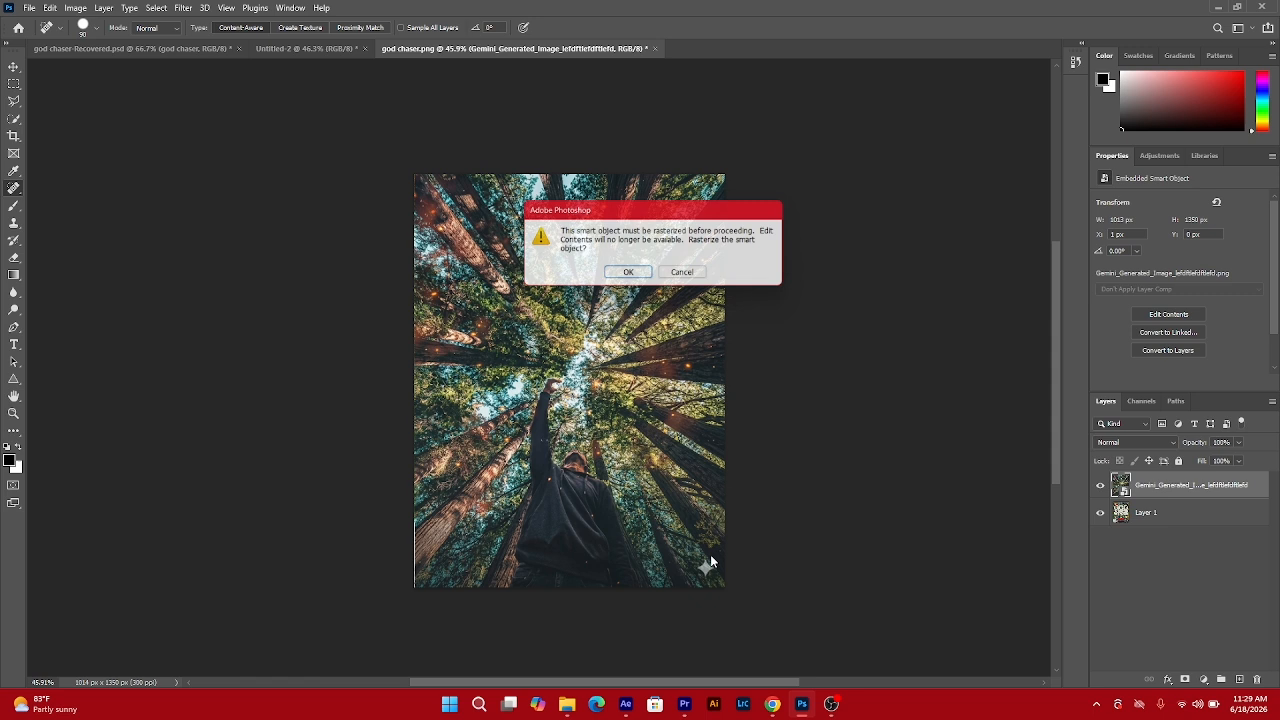
{"action": "left_click", "coordinate": [630, 275]}
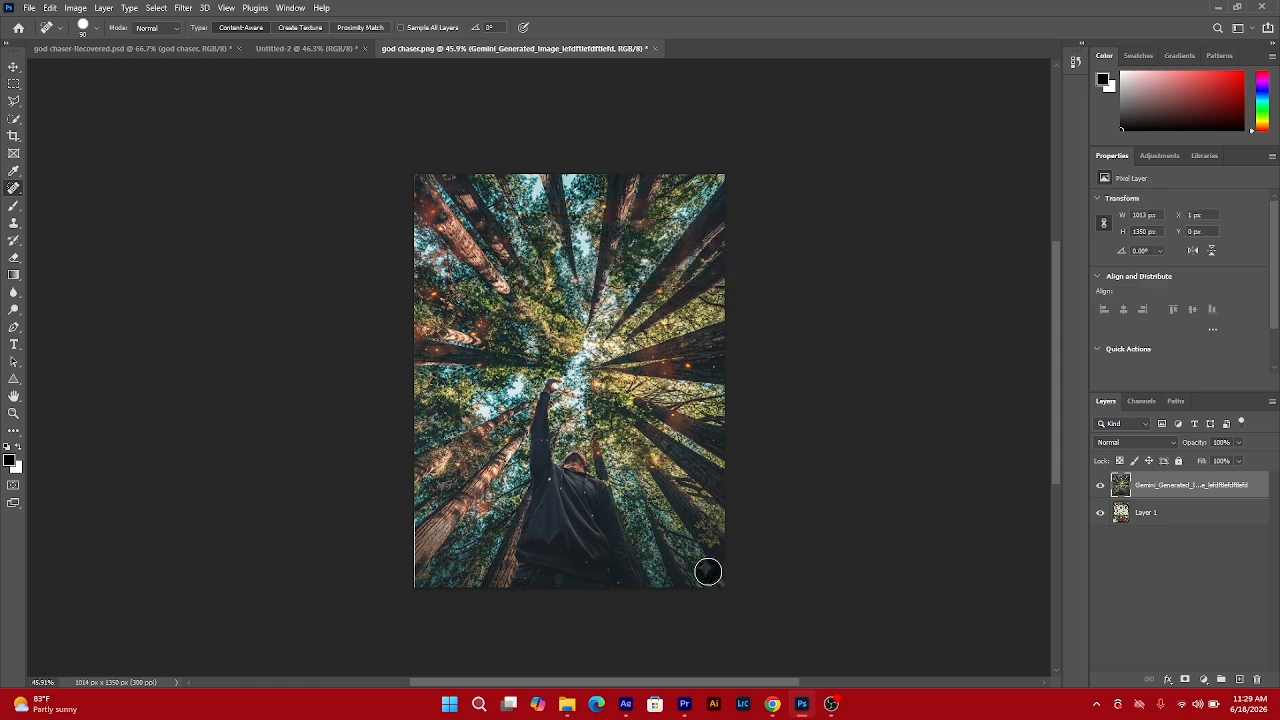
{"action": "left_click", "coordinate": [708, 571]}
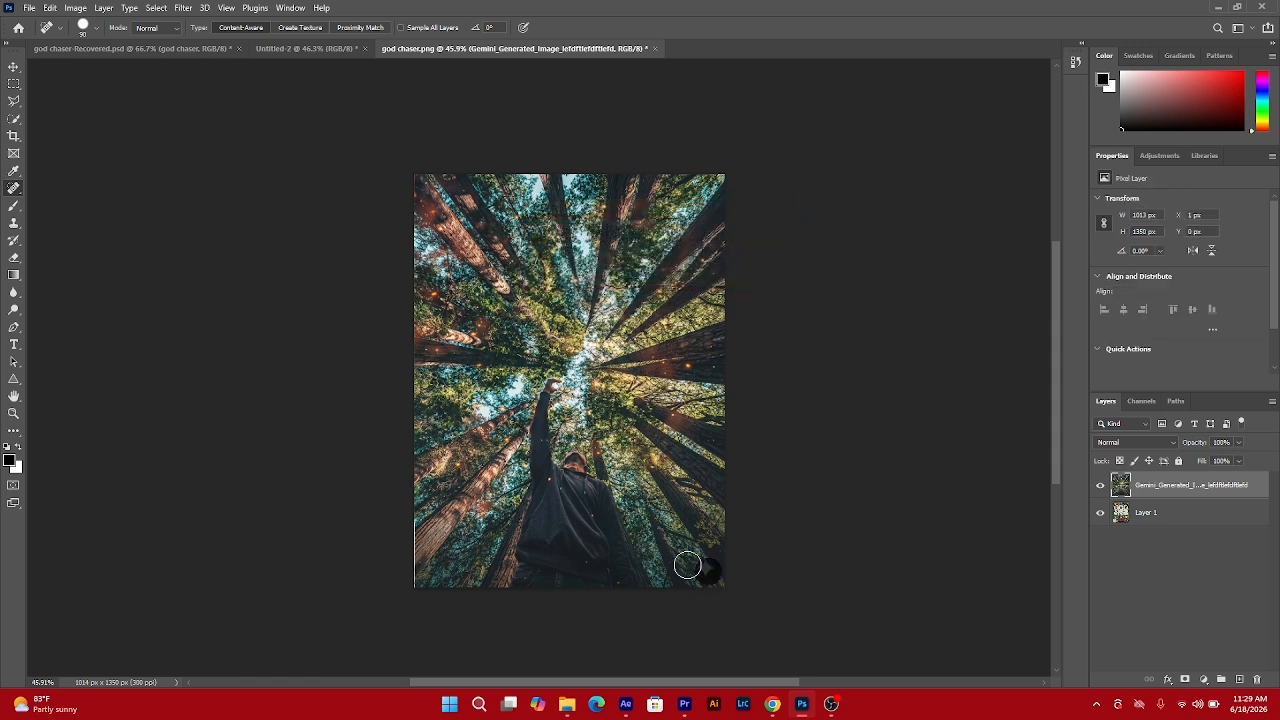
{"action": "left_click", "coordinate": [13, 67]}
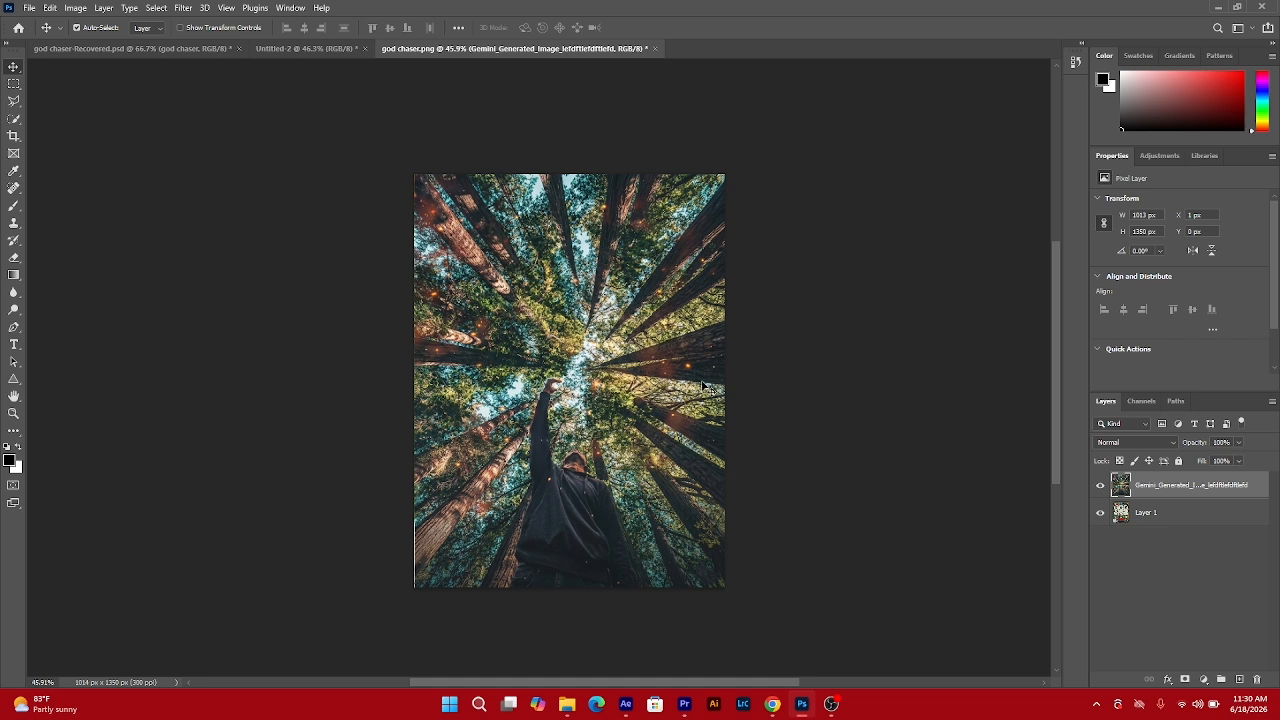
Add a horizontal text line "GOD" in Neue Montreal Bold above the figure's raised hand.
{"action": "scroll", "coordinate": [615, 414], "scroll_direction": "up", "scroll_amount": 1}
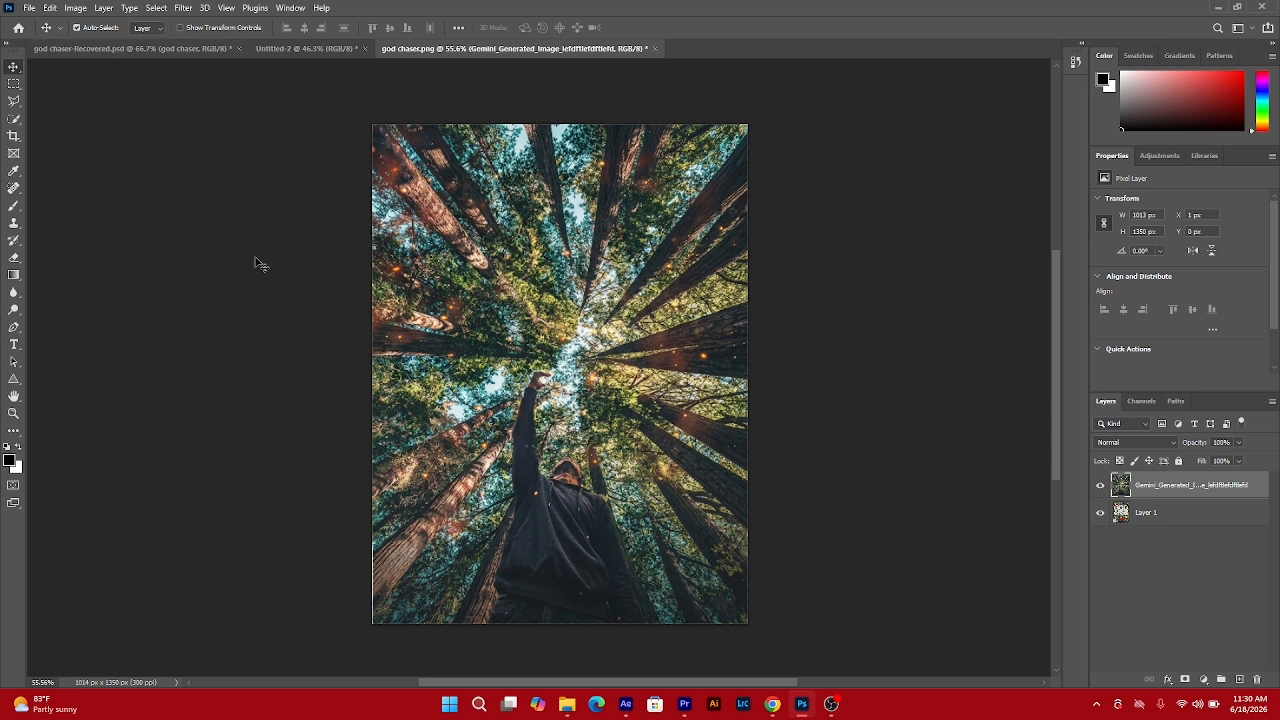
{"action": "left_click", "coordinate": [14, 344]}
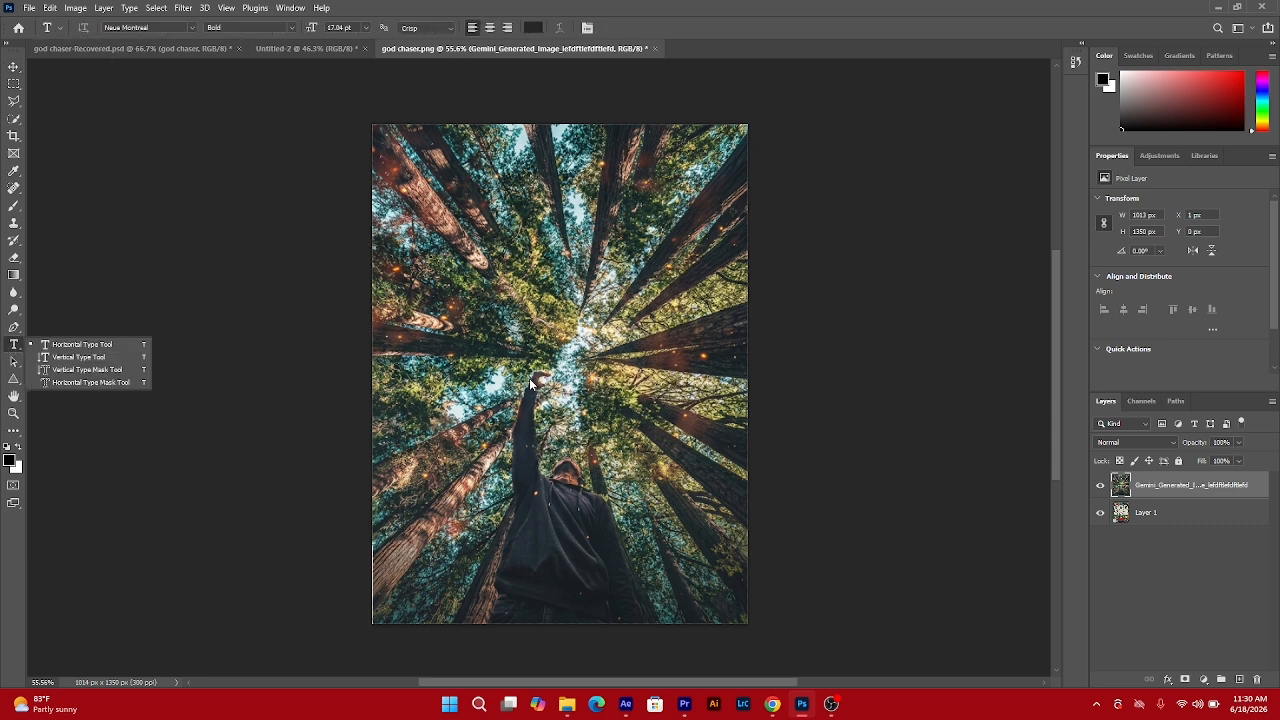
{"action": "left_click", "coordinate": [471, 310]}
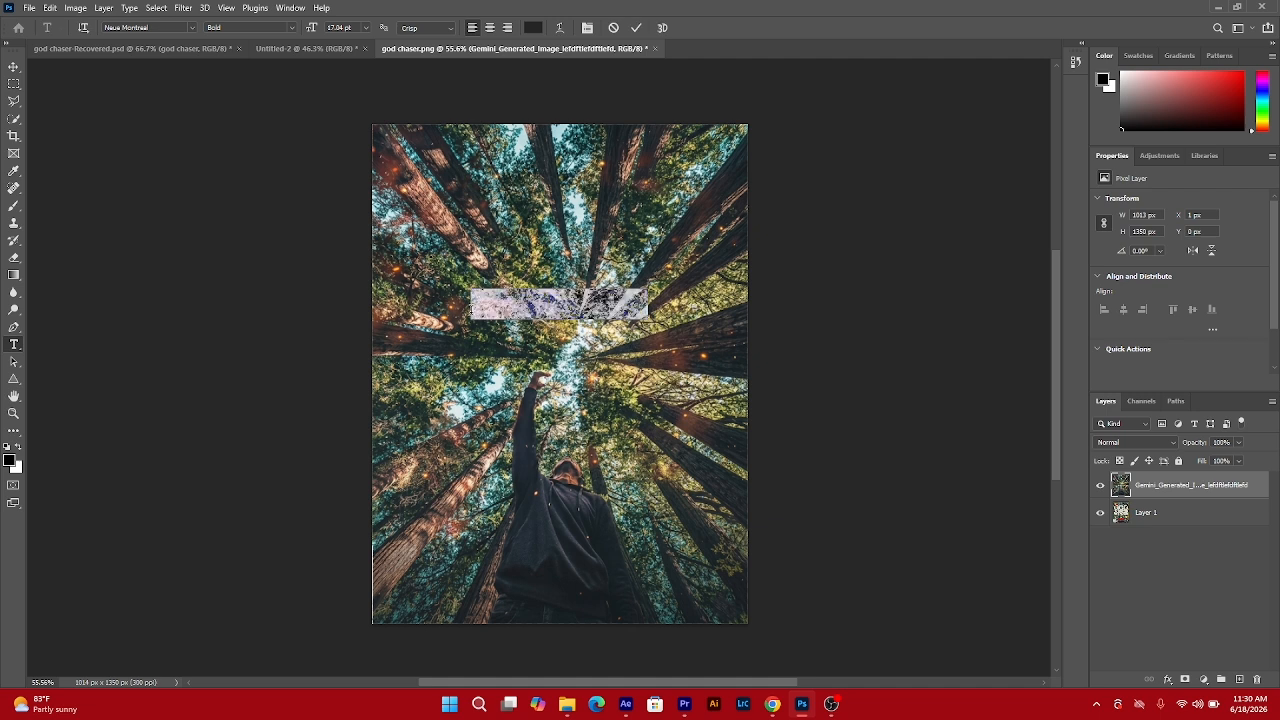
{"action": "key", "text": "BackSpace"}
{"action": "type", "text": "GOD"}
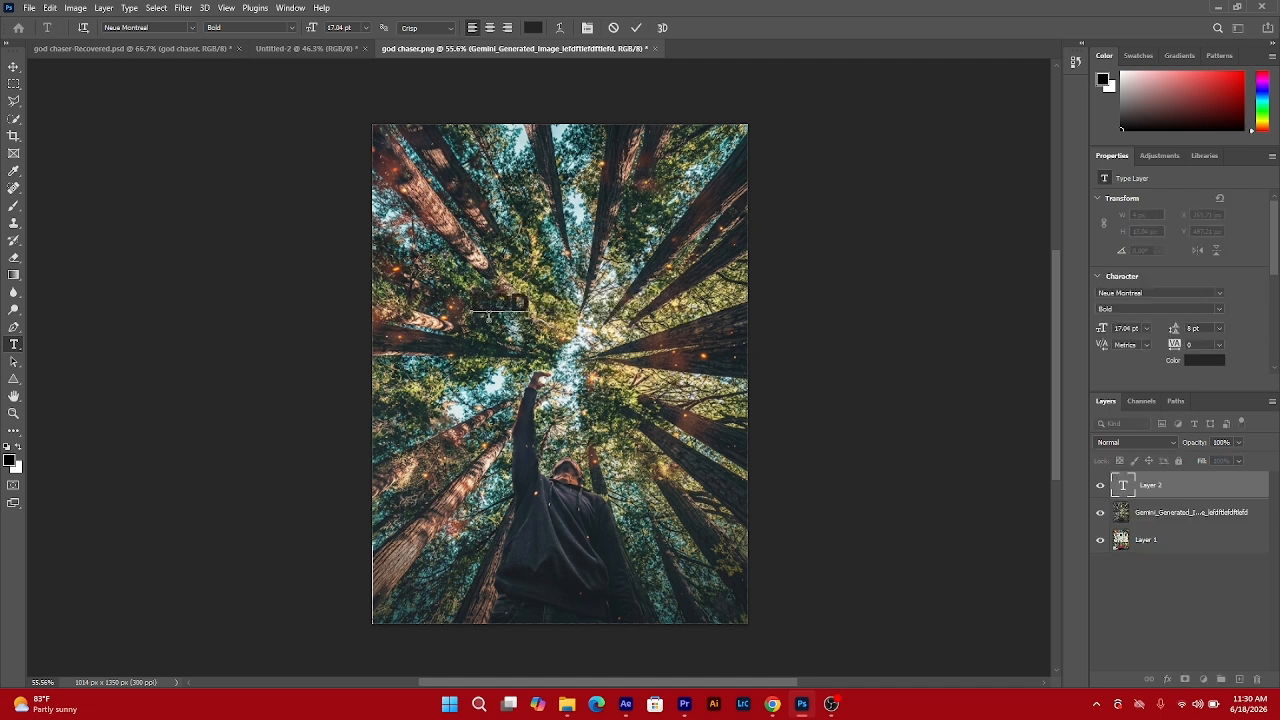
{"action": "left_click", "coordinate": [256, 220]}
Scale the GOD text proportionally to about 503% and position it across the trees above the raised hand.
{"action": "key", "text": "v"}
{"action": "key", "text": "ctrl+t"}
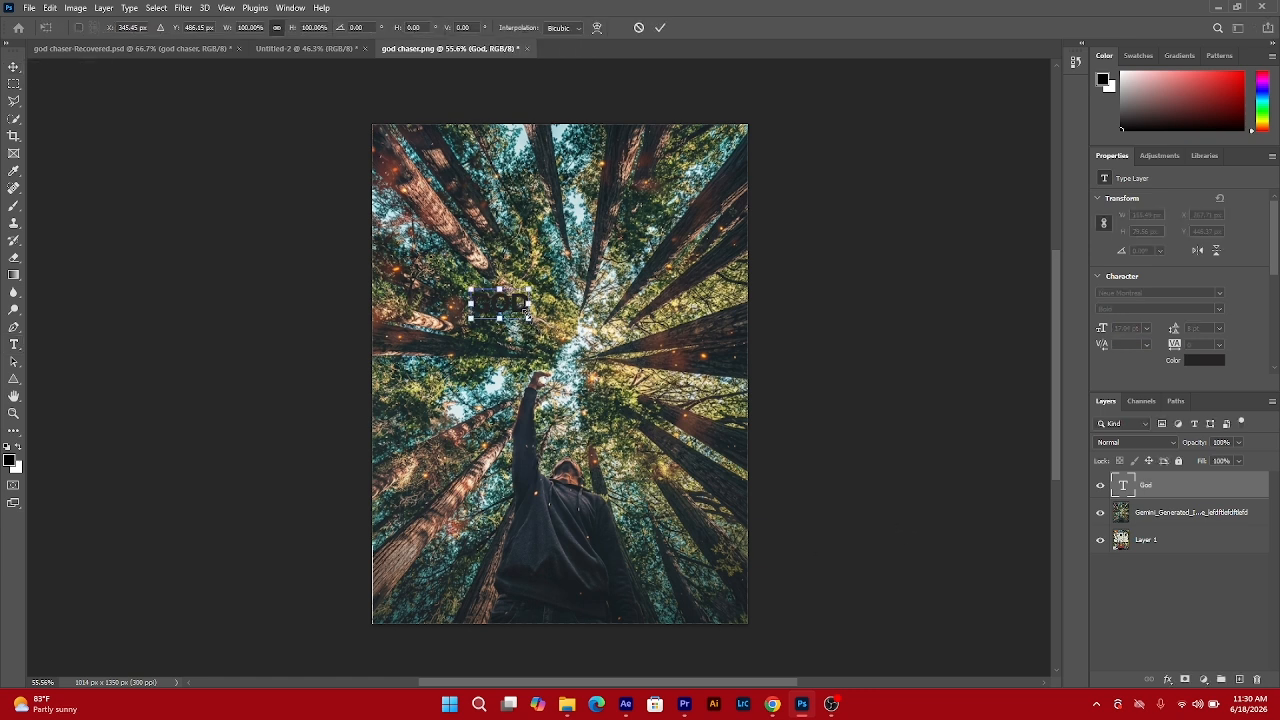
{"action": "left_click_drag", "start_coordinate": [529, 320], "coordinate": [679, 350]}
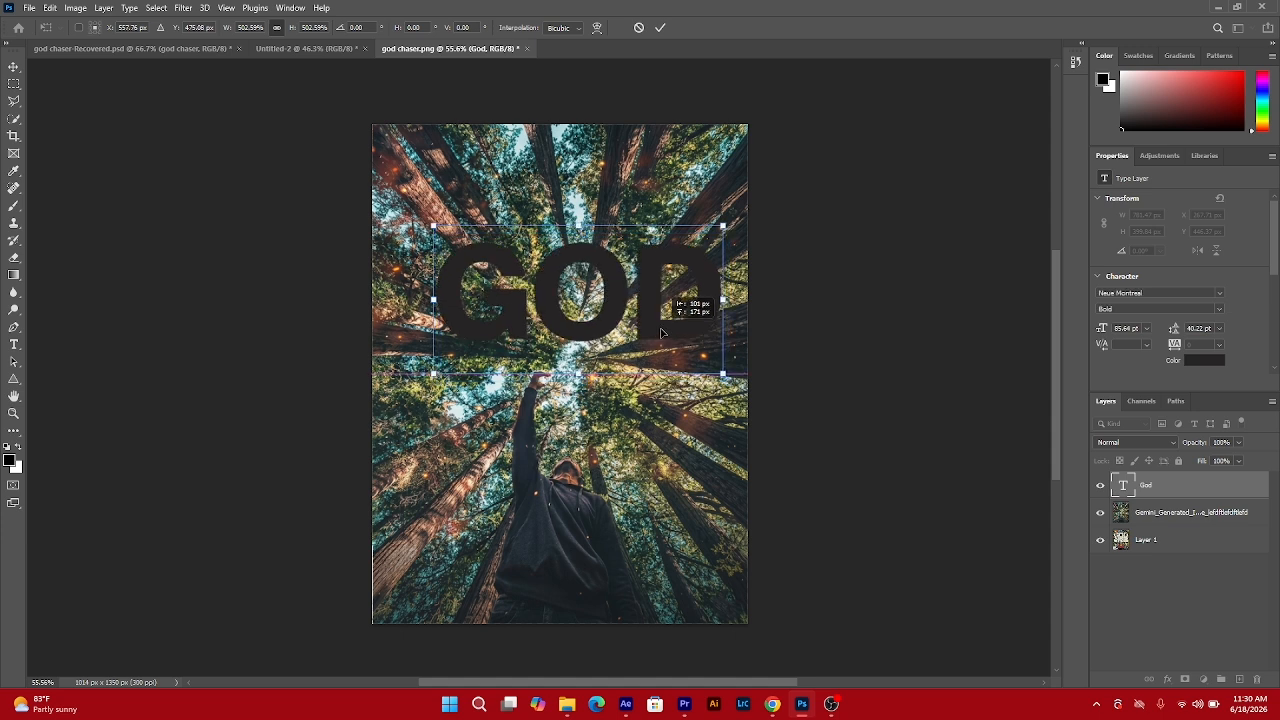
{"action": "key", "text": "Return"}
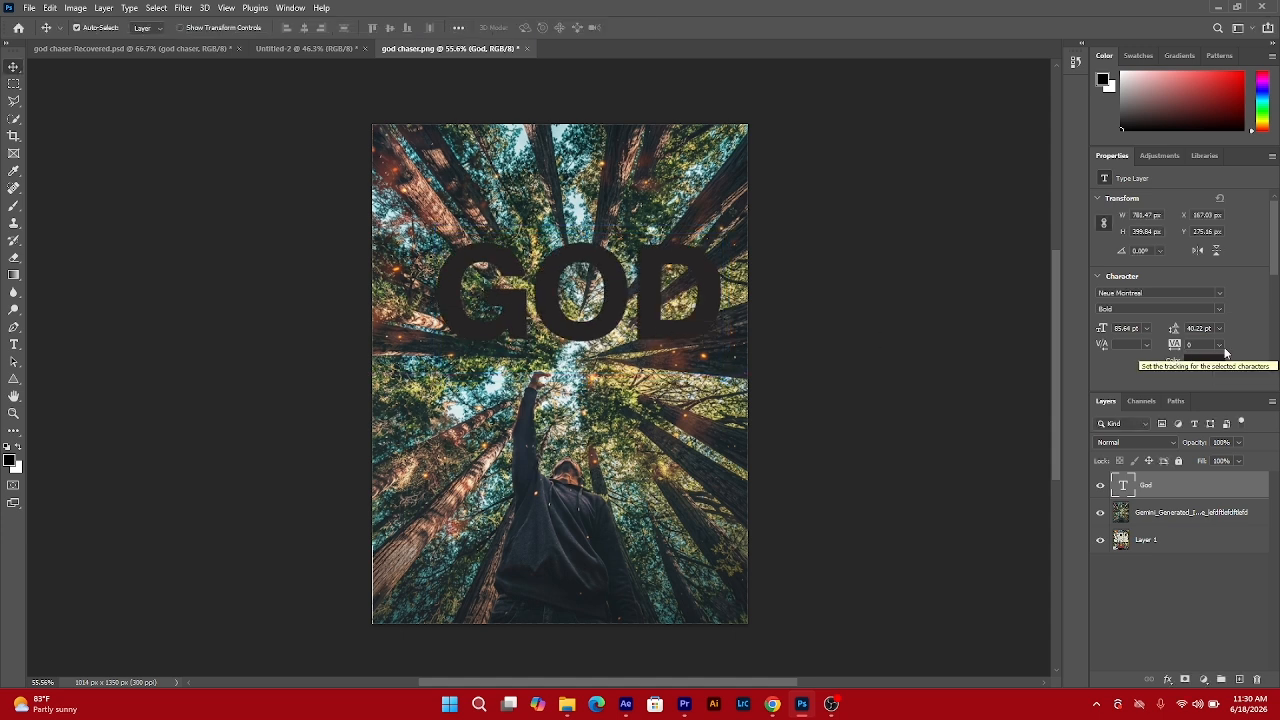
Set the GOD text's tracking to -50 and its colour to the cream tone #fae9d4.
{"action": "left_click", "coordinate": [1220, 344]}
{"action": "left_click", "coordinate": [1214, 380]}
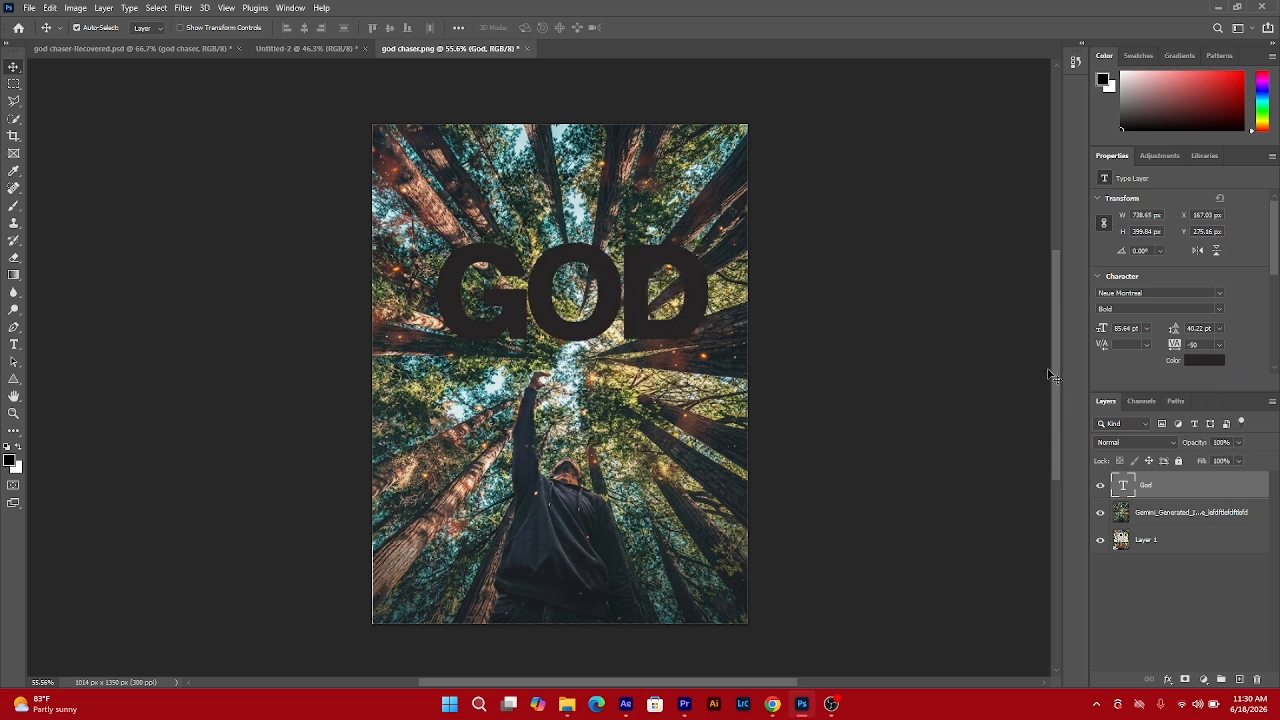
{"action": "left_click", "coordinate": [1208, 362]}
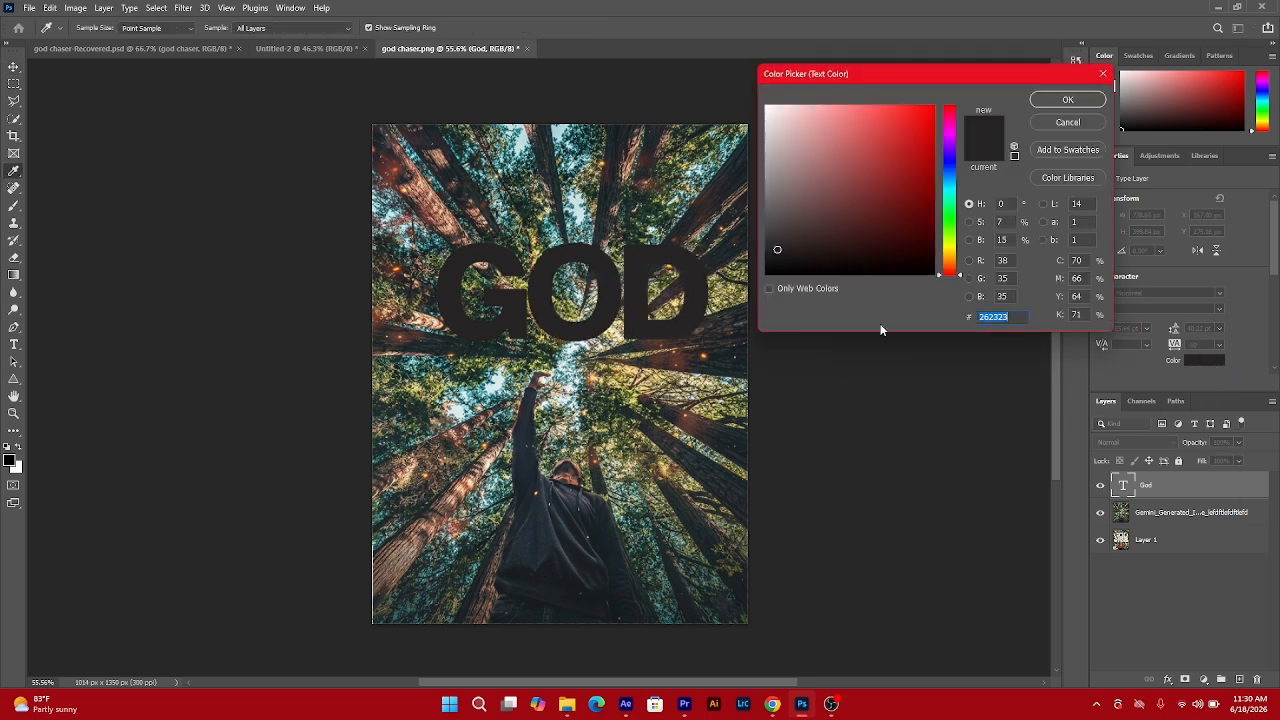
{"action": "left_click_drag", "start_coordinate": [770, 150], "coordinate": [766, 106]}
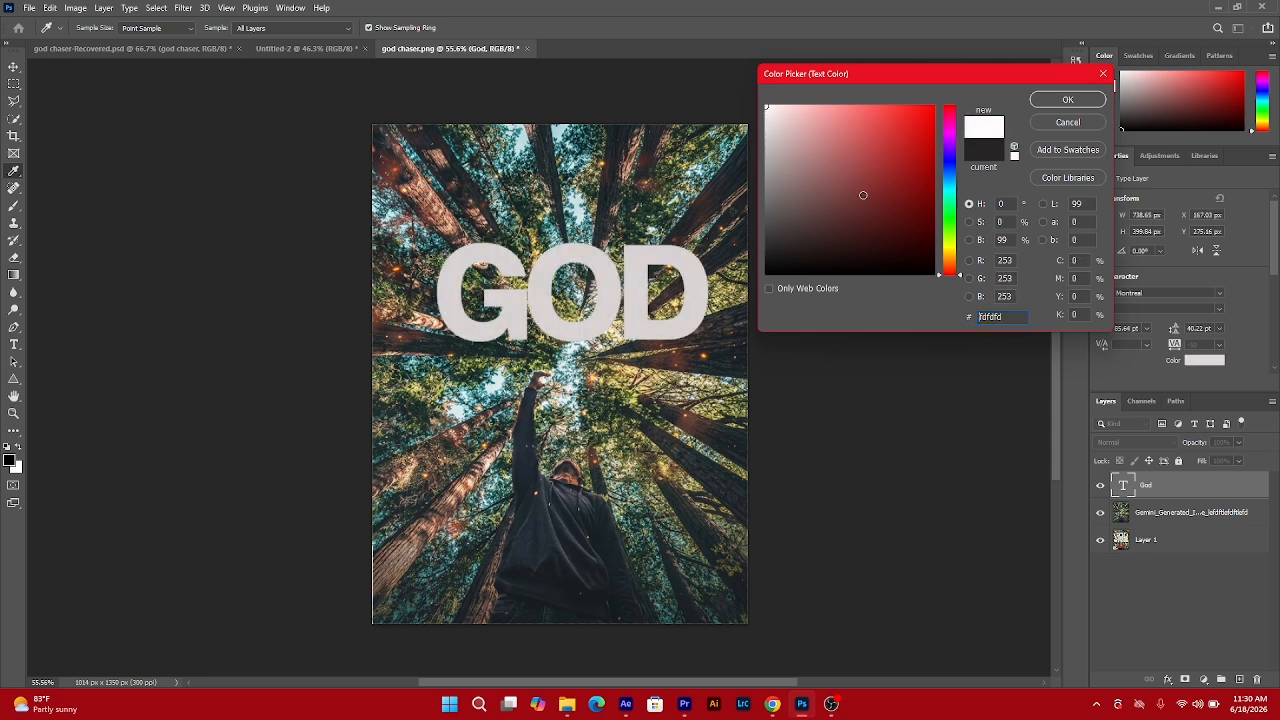
{"action": "left_click", "coordinate": [948, 259]}
{"action": "left_click", "coordinate": [794, 110]}
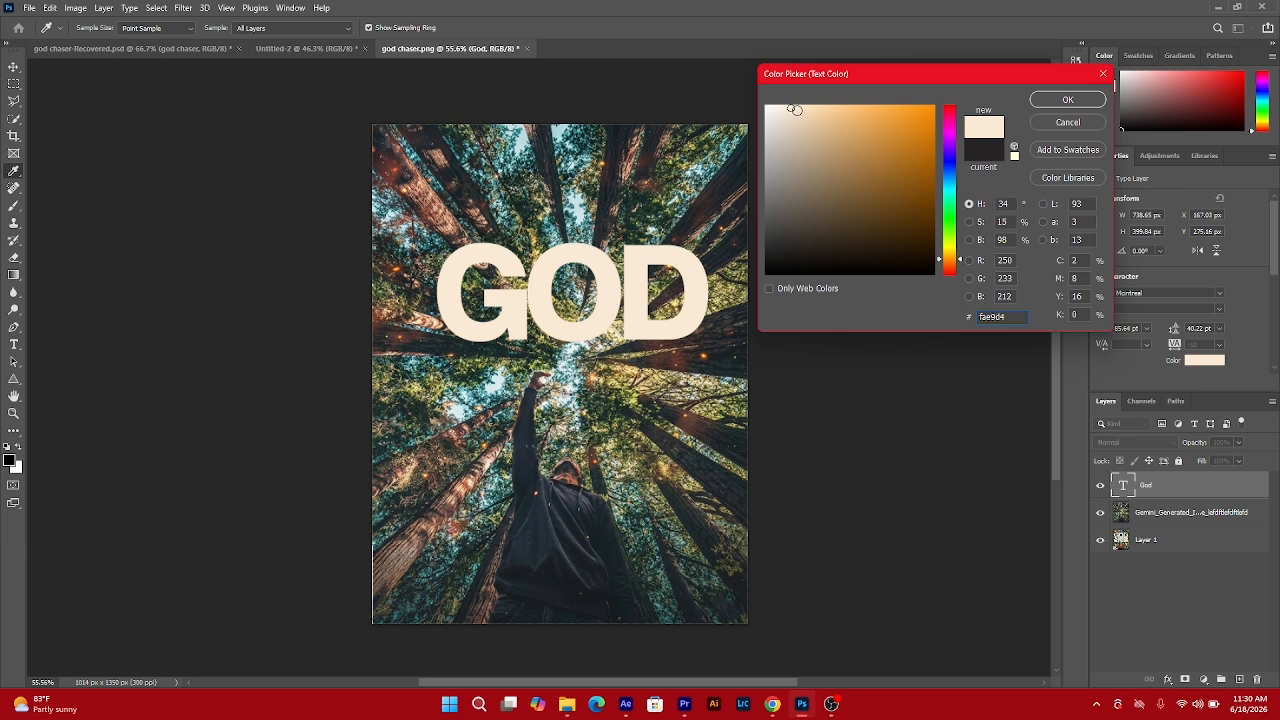
{"action": "left_click", "coordinate": [1062, 100]}
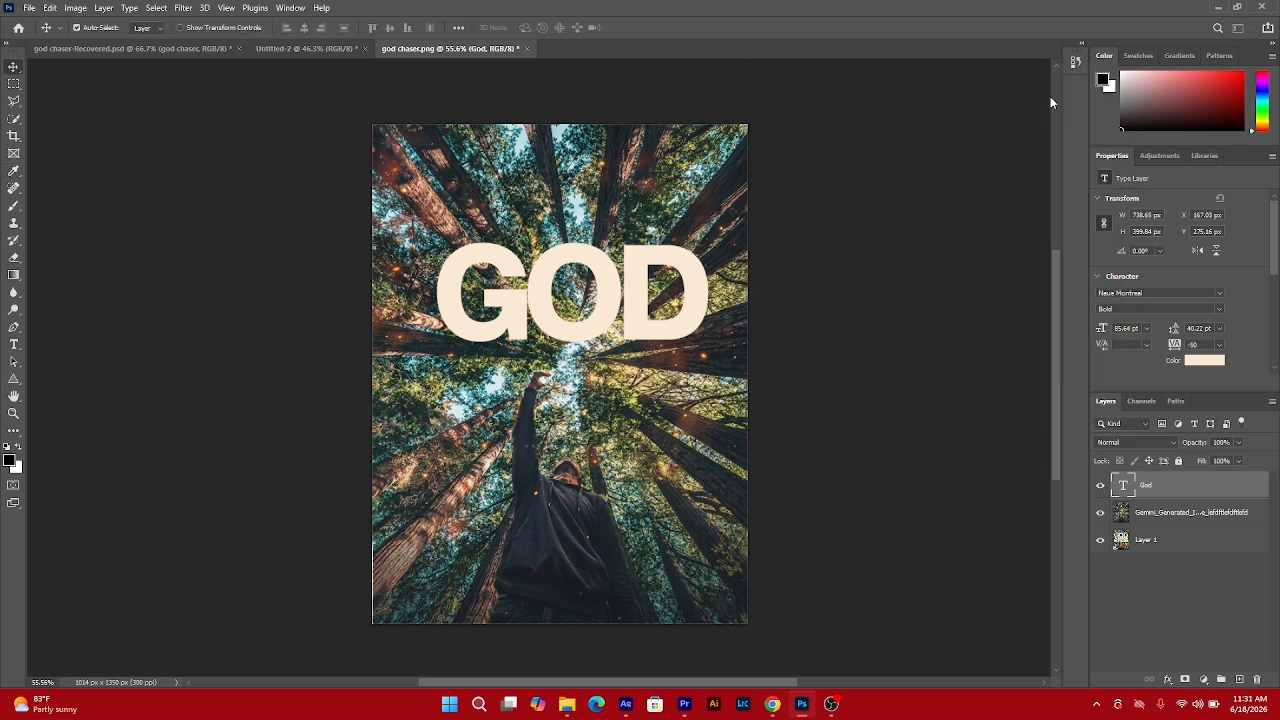
Enlarge the GOD text to about 113%, centre it horizontally in the poster's upper half, and keep the Bold style.
{"action": "key", "text": "ctrl+t"}
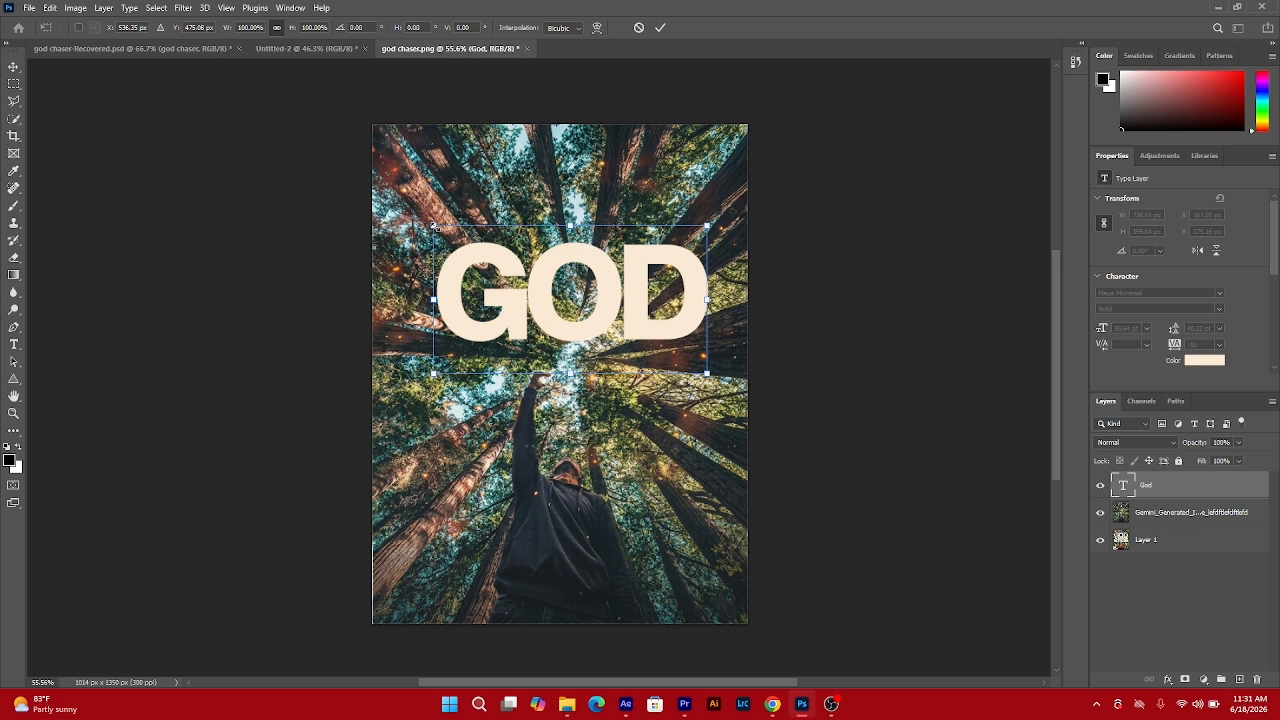
{"action": "left_click_drag", "start_coordinate": [433, 224], "coordinate": [407, 206]}
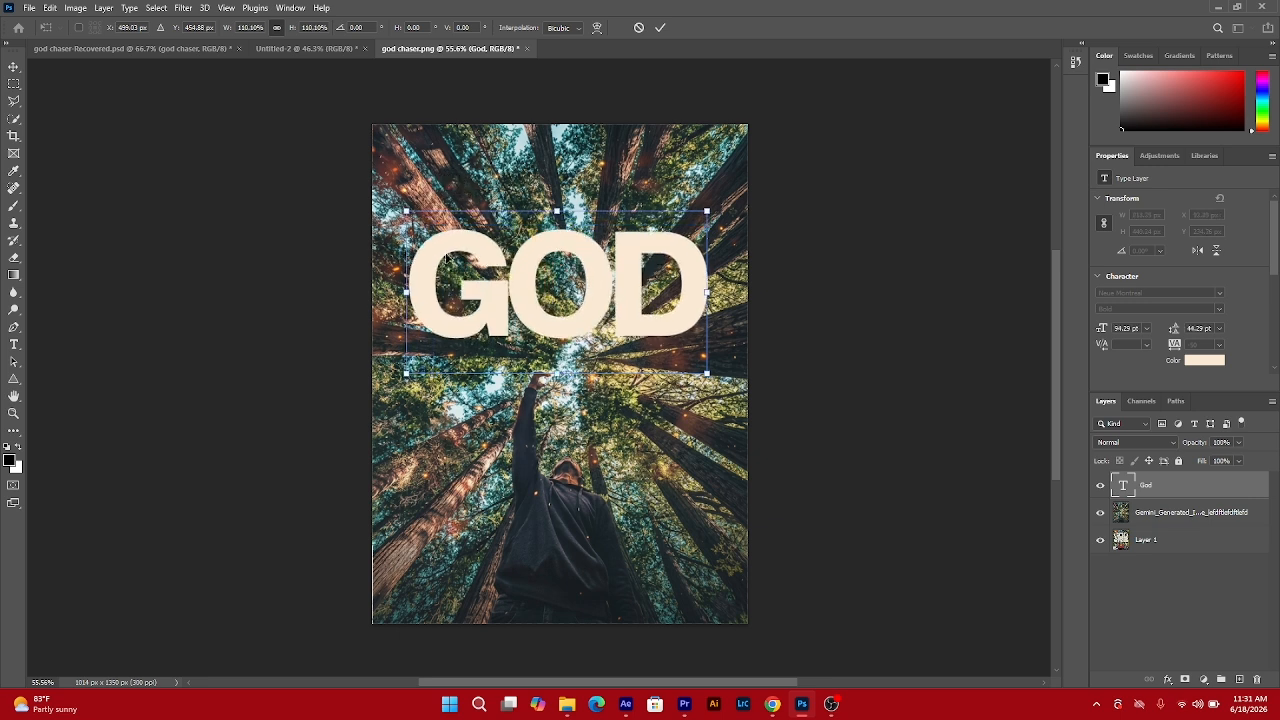
{"action": "left_click_drag", "start_coordinate": [447, 259], "coordinate": [459, 238]}
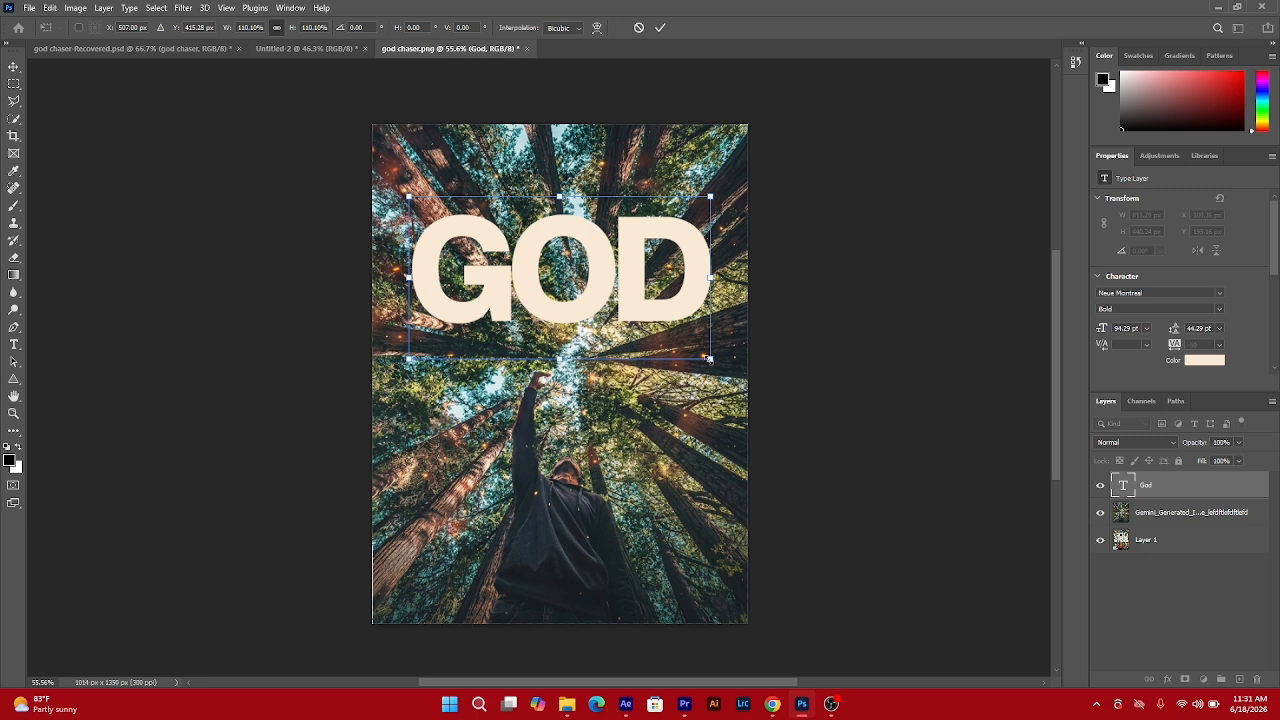
{"action": "left_click_drag", "start_coordinate": [708, 357], "coordinate": [672, 345]}
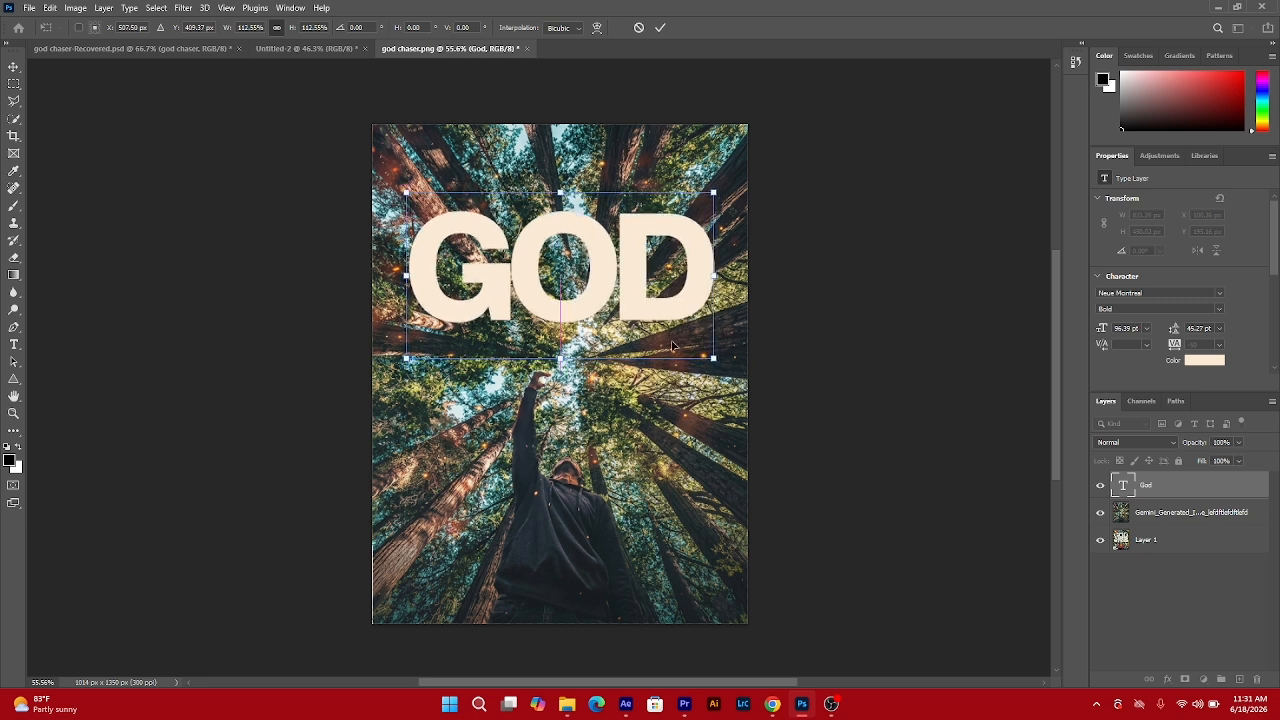
{"action": "key", "text": "Return"}
{"action": "left_click", "coordinate": [1219, 309]}
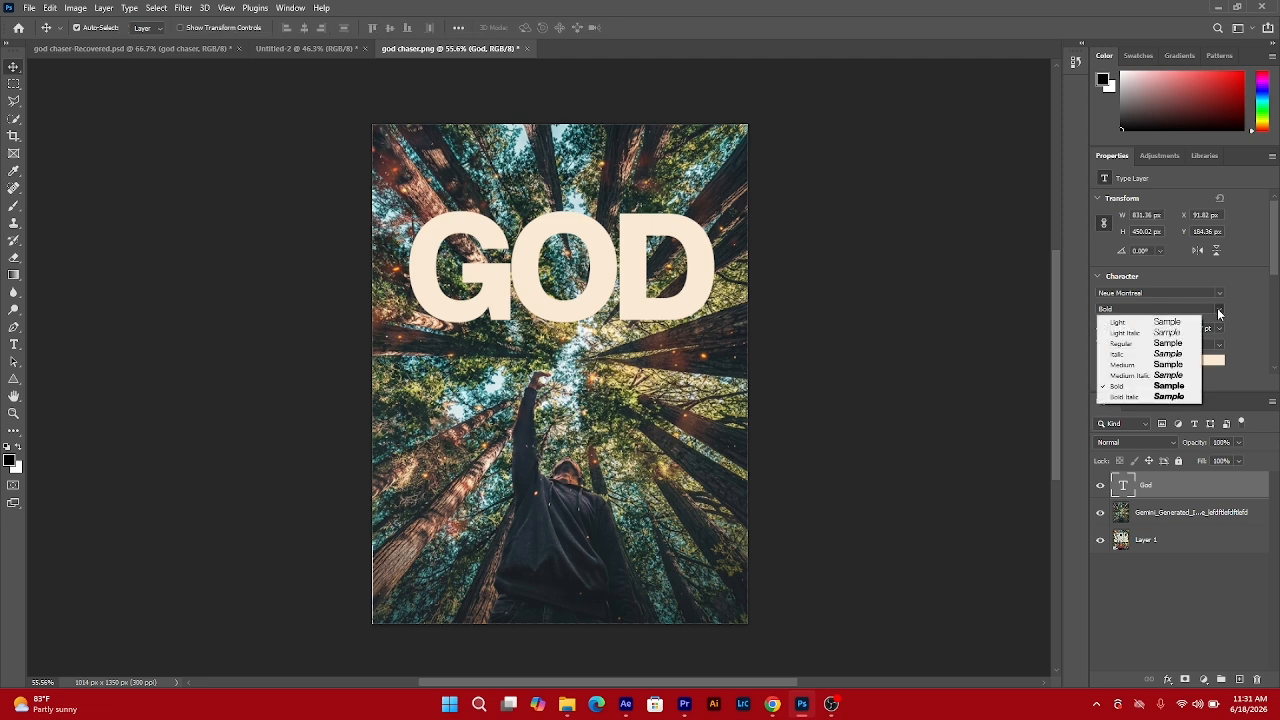
{"action": "left_click", "coordinate": [1172, 387]}
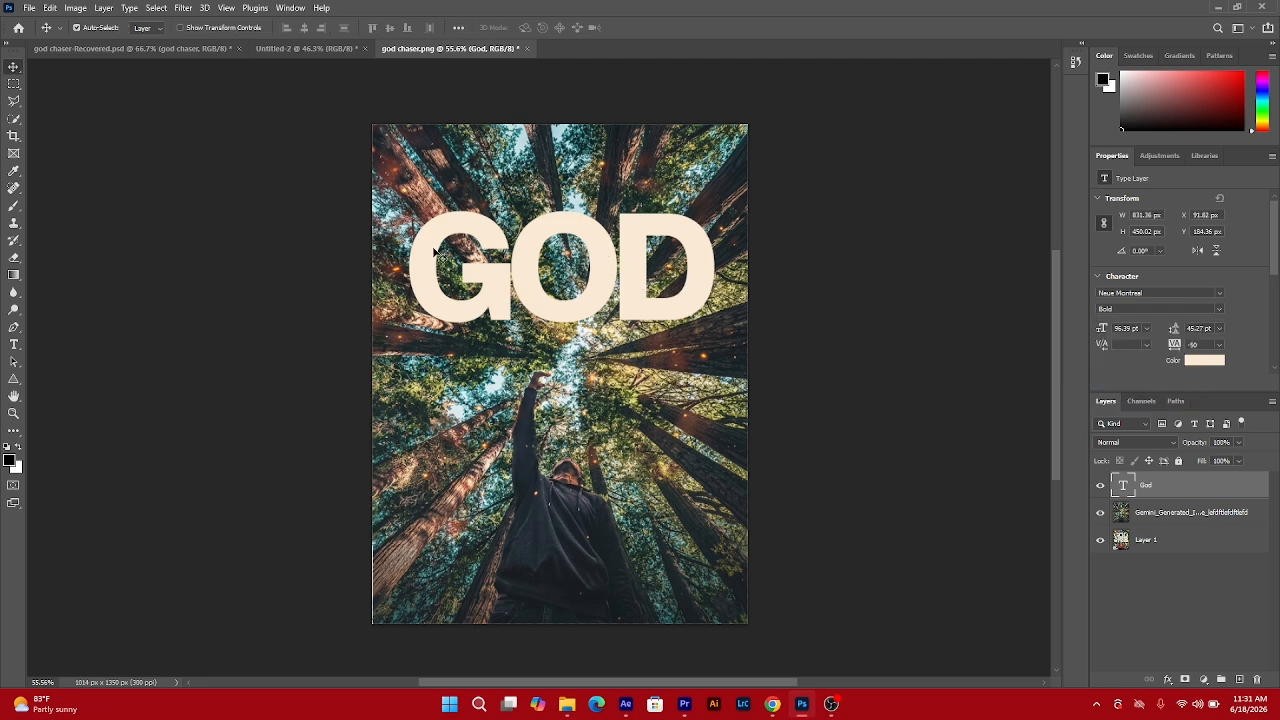
Lower the GOD text layer's opacity to 19% so the trees behind the letters can be traced.
{"action": "scroll", "coordinate": [448, 237], "scroll_direction": "up", "scroll_amount": 1}
{"action": "scroll", "coordinate": [448, 237], "scroll_direction": "up", "scroll_amount": 3}
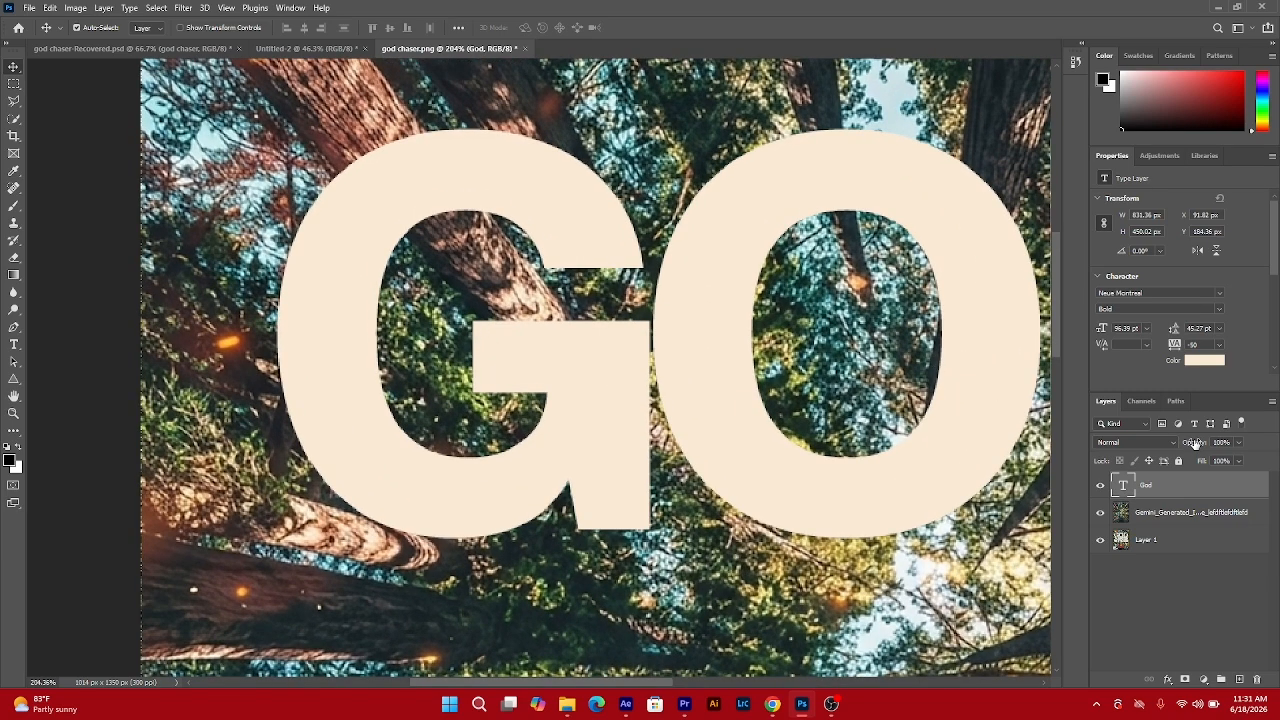
{"action": "left_click_drag", "start_coordinate": [1194, 444], "coordinate": [1138, 447]}
Outline the tree trunk crossing the upper curve of the G with the Polygonal Lasso as a closed selection.
{"action": "scroll", "coordinate": [352, 148], "scroll_direction": "up", "scroll_amount": 2}
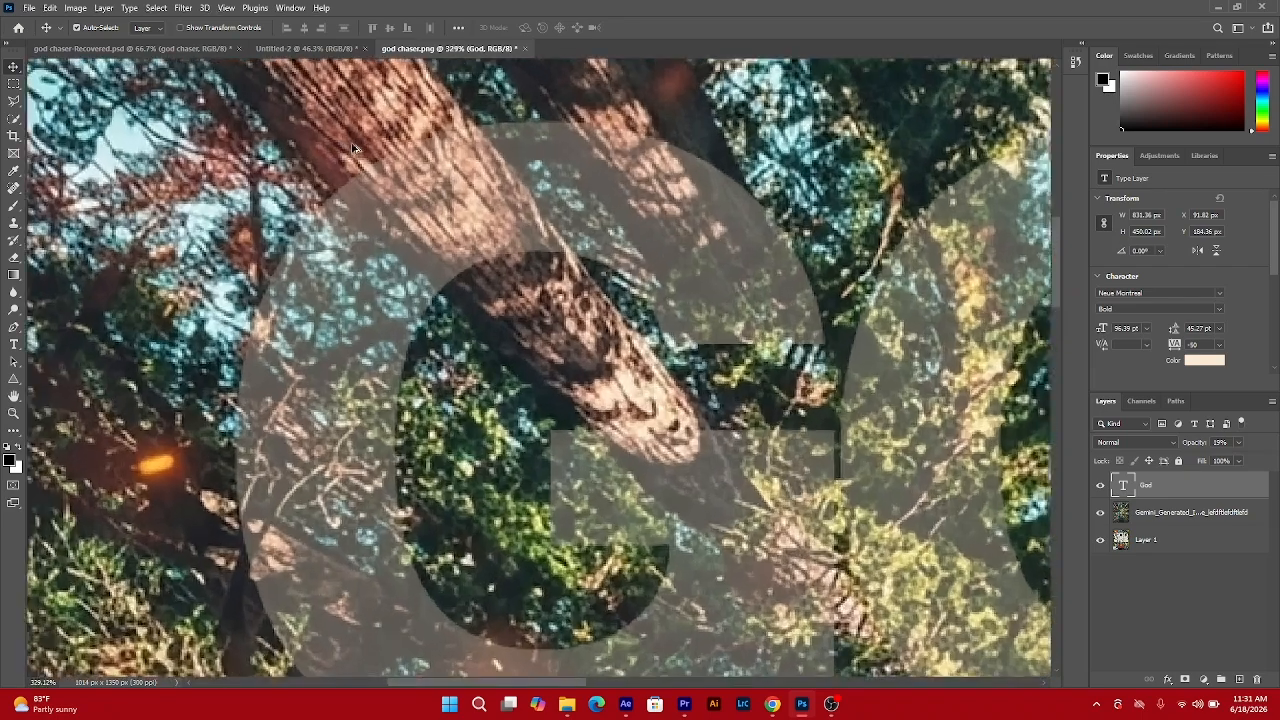
{"action": "scroll", "coordinate": [352, 148], "scroll_direction": "up", "scroll_amount": 1}
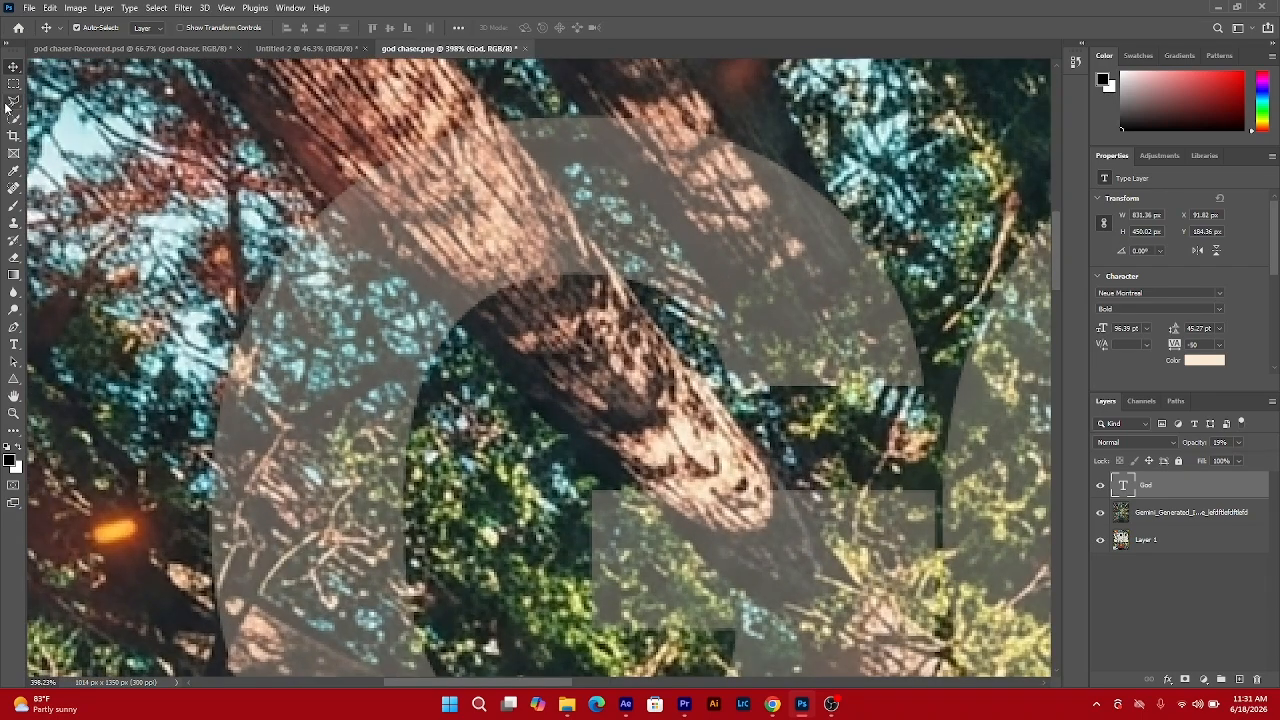
{"action": "left_click", "coordinate": [12, 102]}
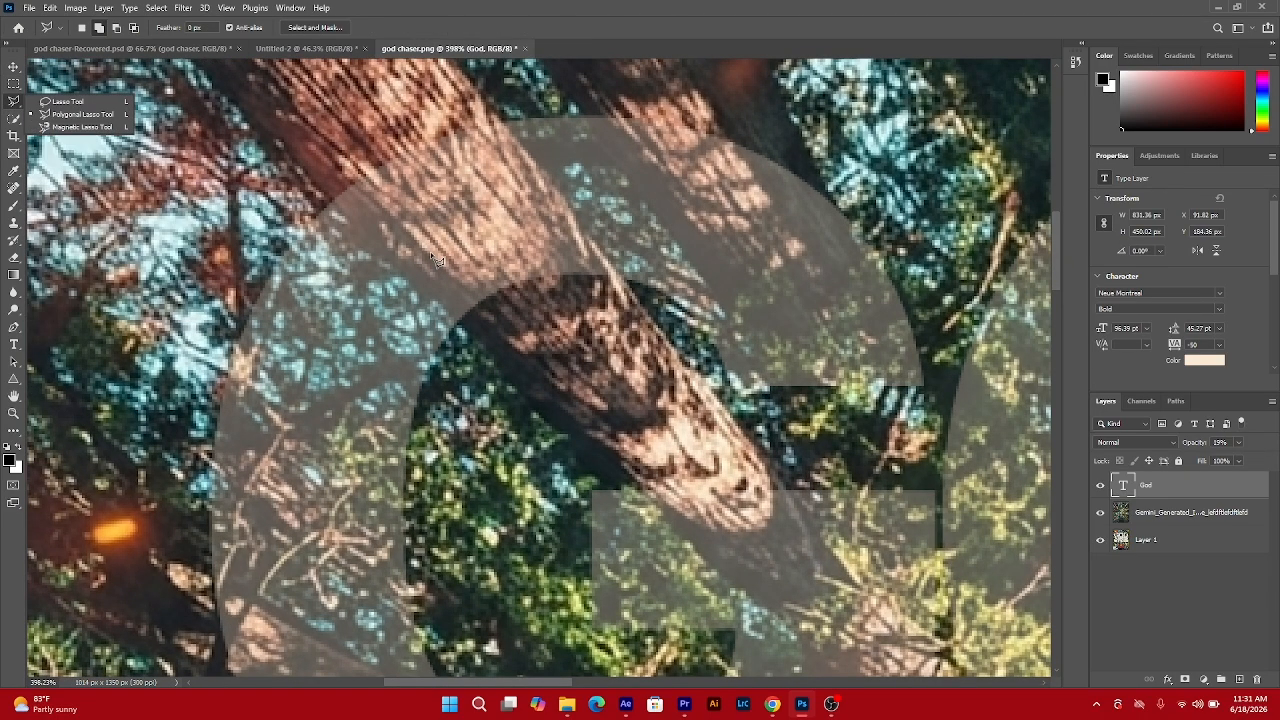
{"action": "scroll", "coordinate": [432, 258], "scroll_direction": "up", "scroll_amount": 1}
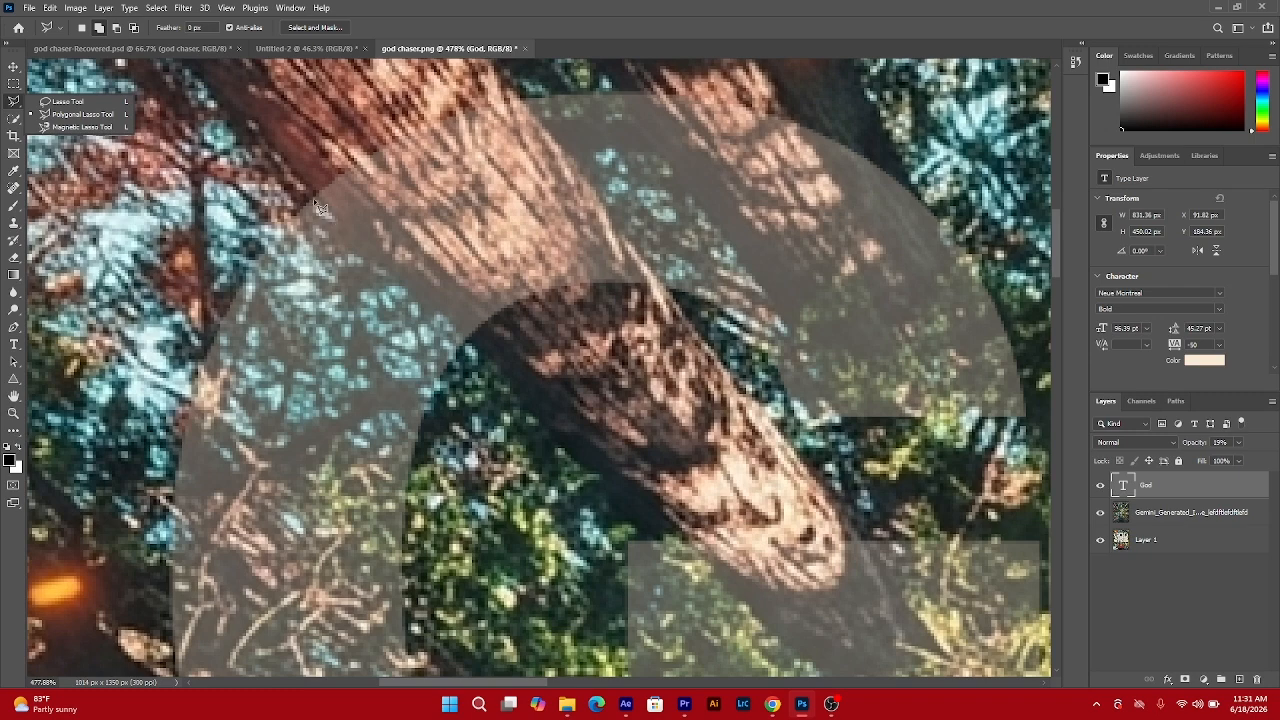
{"action": "left_click", "coordinate": [346, 303]}
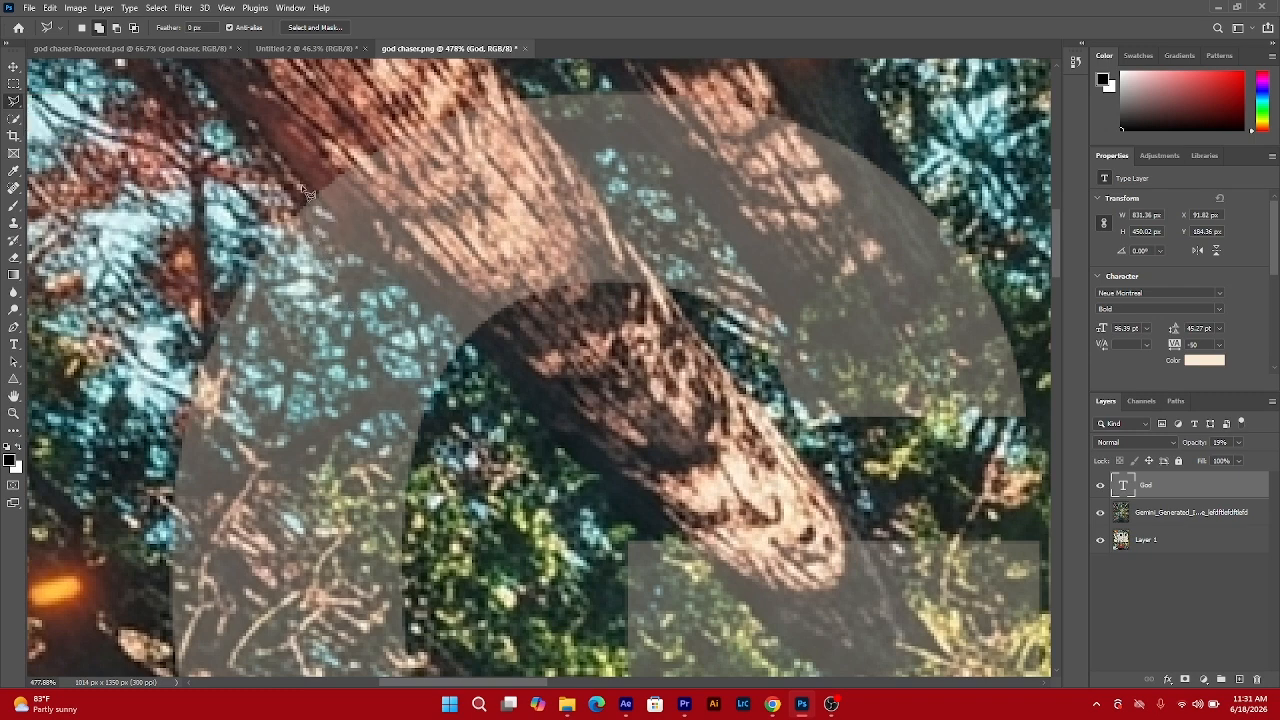
{"action": "left_click", "coordinate": [302, 185]}
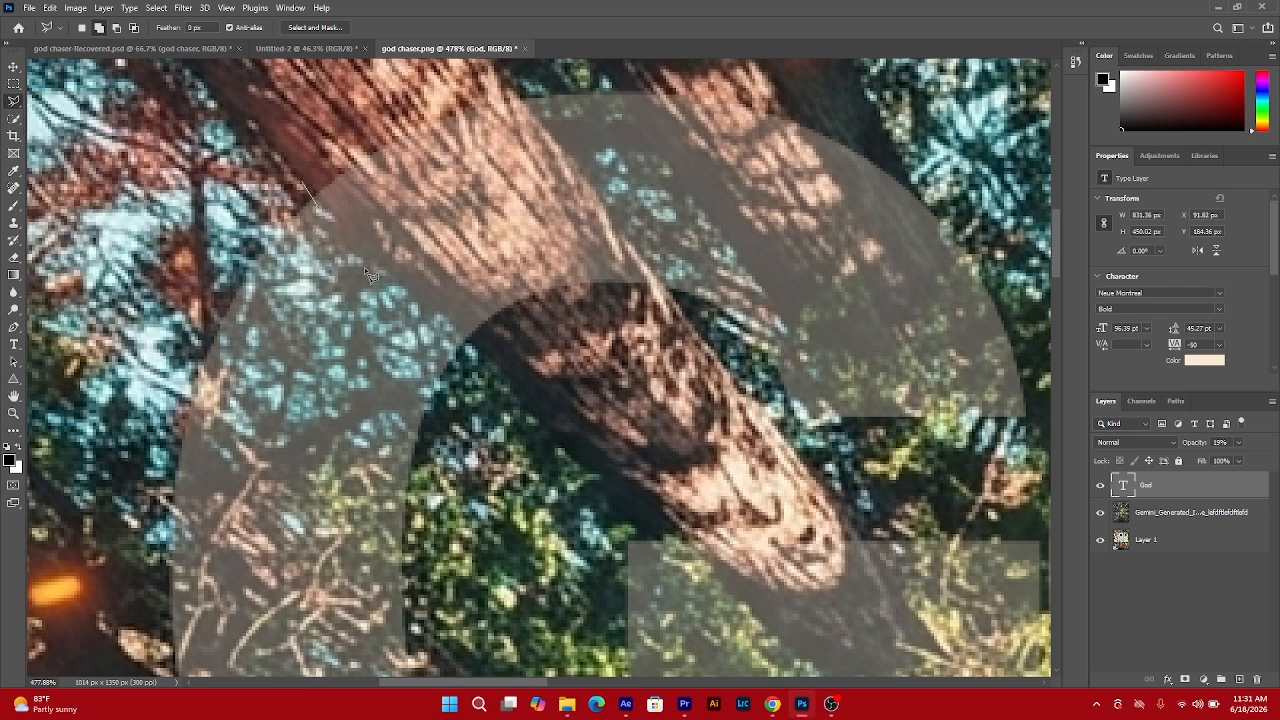
{"action": "left_click", "coordinate": [471, 342]}
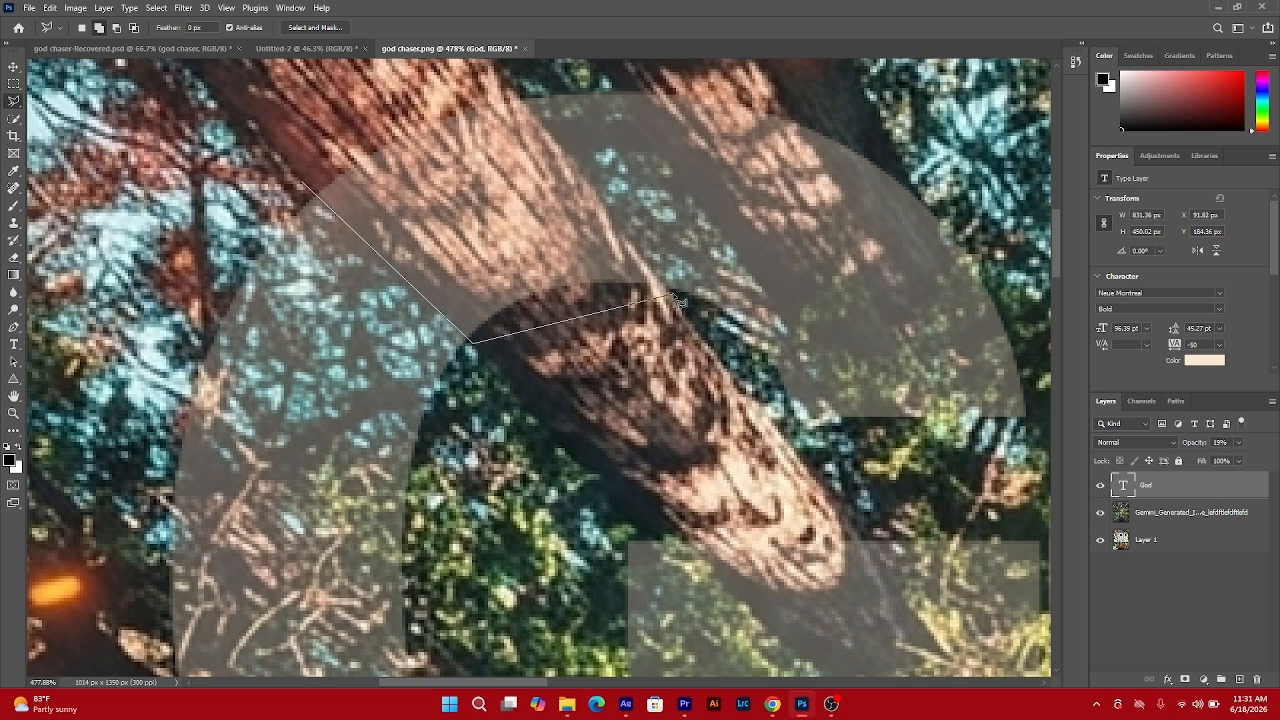
{"action": "left_click", "coordinate": [668, 297]}
{"action": "left_click", "coordinate": [305, 187]}
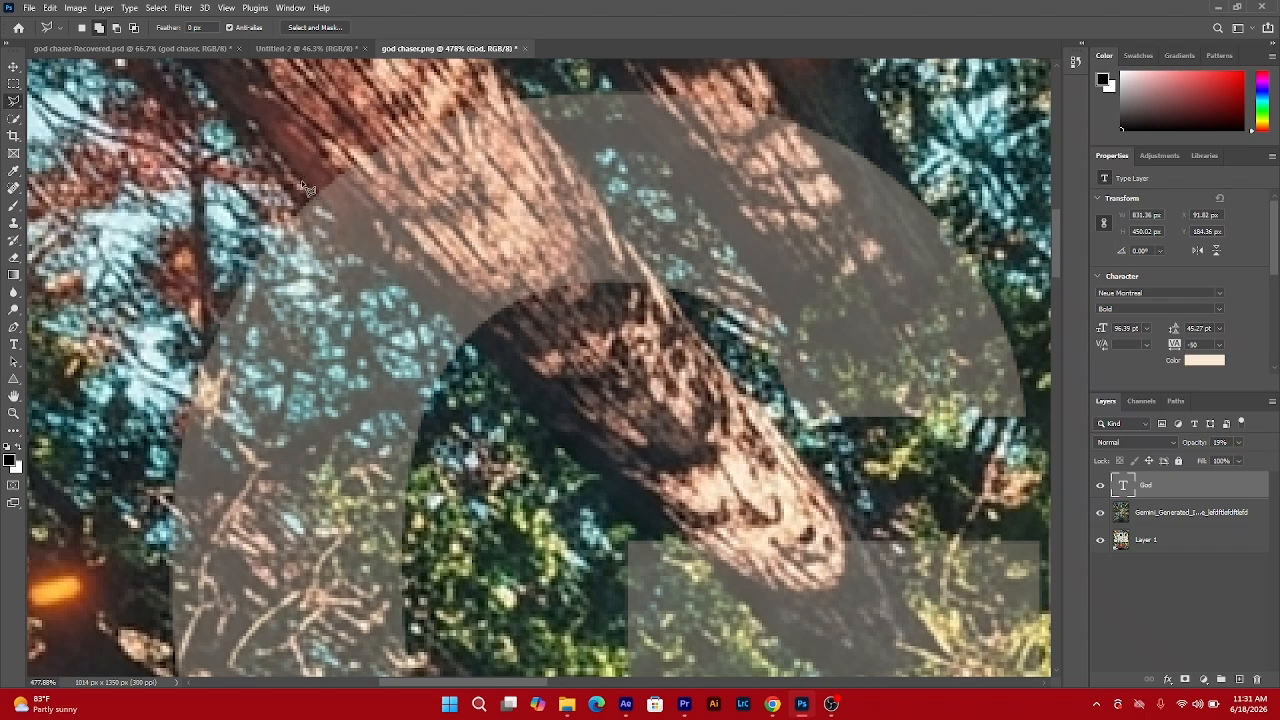
Rasterize the GOD text layer and delete the part of the G inside the trunk selection.
{"action": "right_click", "coordinate": [1171, 492]}
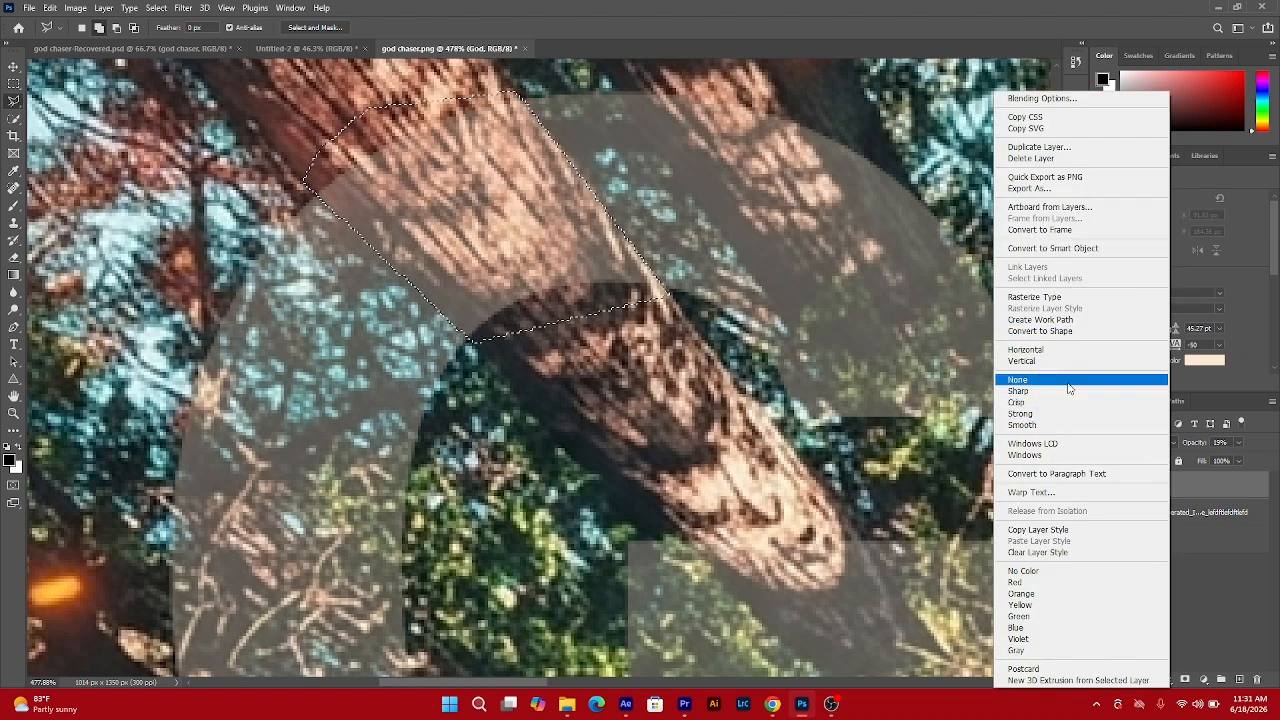
{"action": "left_click", "coordinate": [1045, 296]}
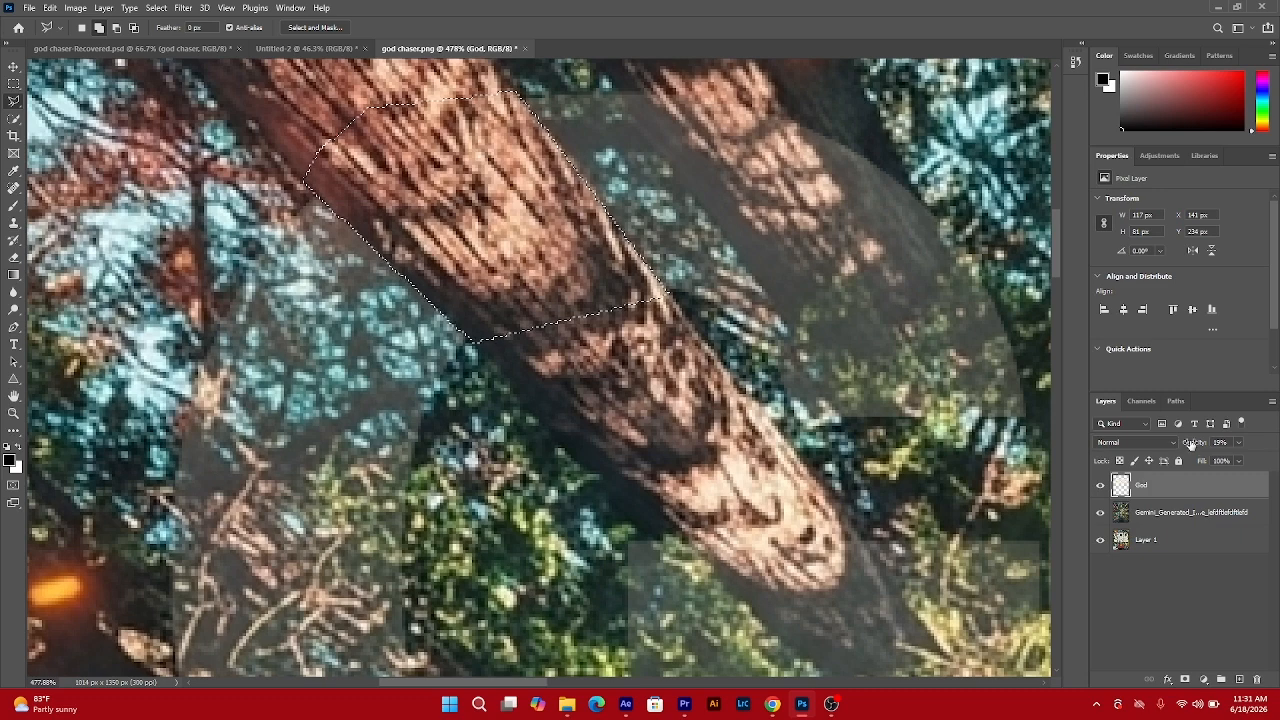
Restore the GOD layer's opacity to 100% and clear the trunk selection.
{"action": "key", "text": "0"}
{"action": "scroll", "coordinate": [815, 463], "scroll_direction": "down", "scroll_amount": 5}
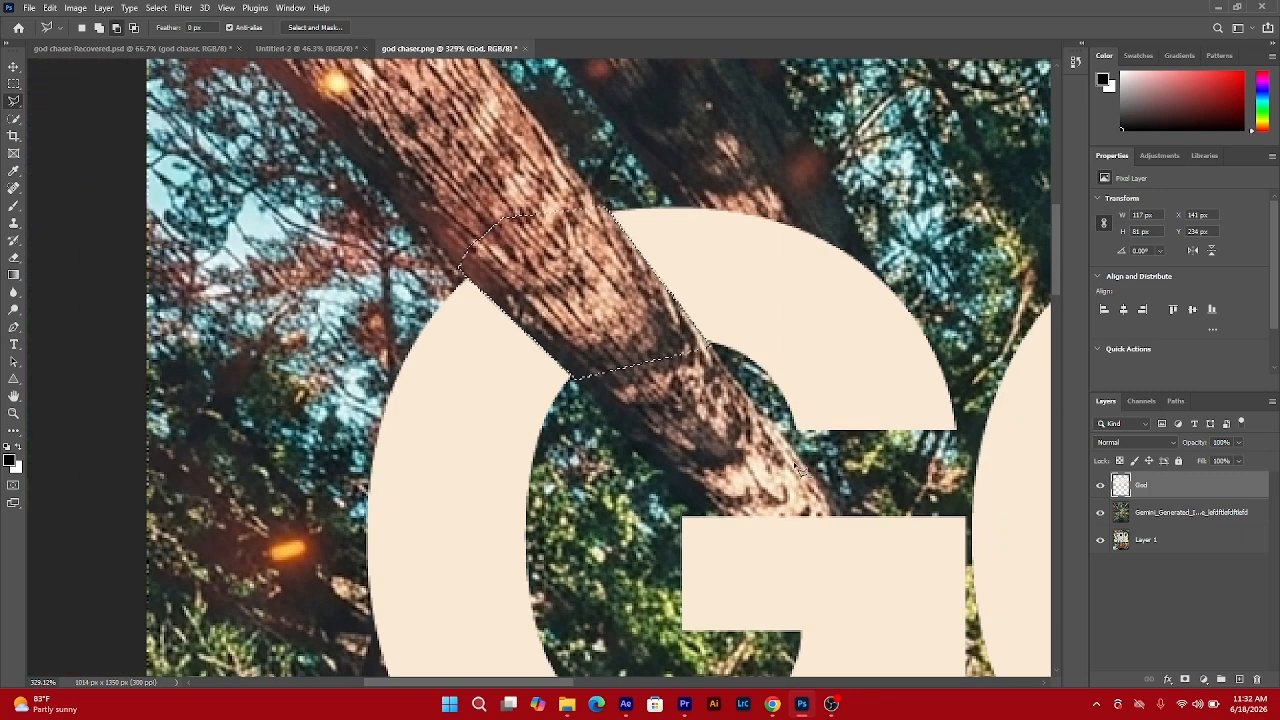
{"action": "key", "text": "ctrl+d"}
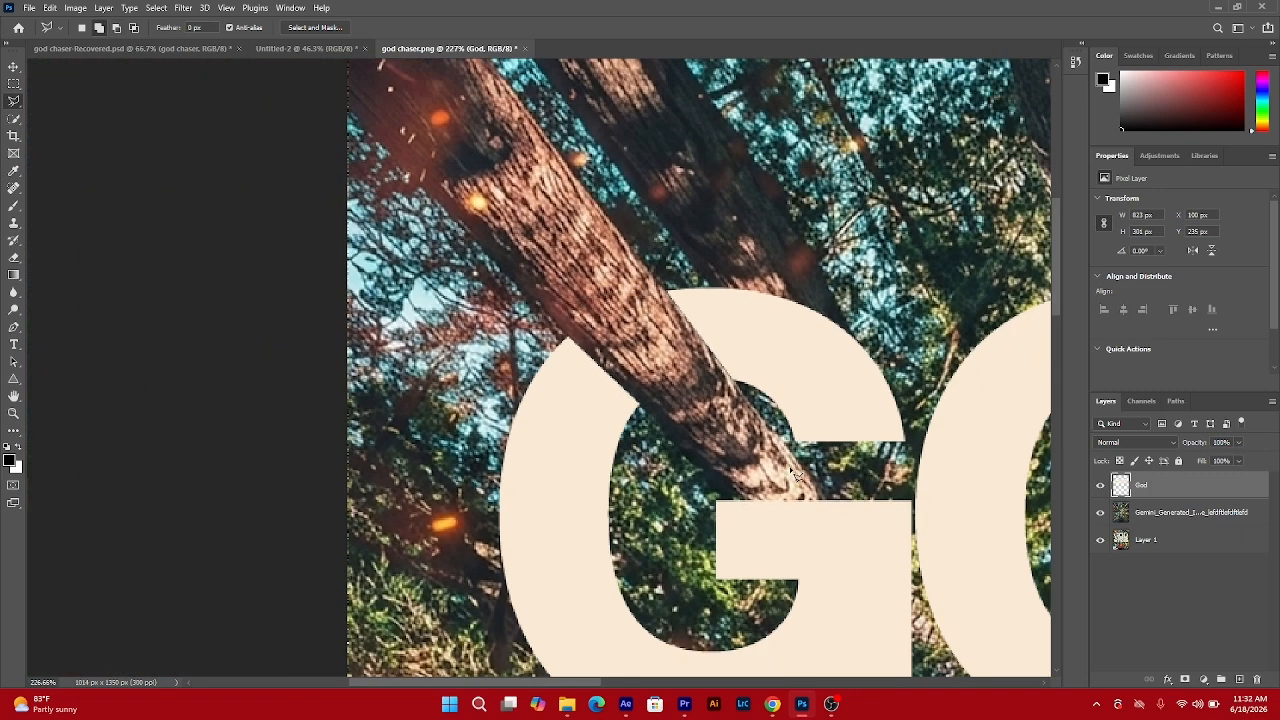
{"action": "scroll", "coordinate": [537, 393], "scroll_direction": "down", "scroll_amount": 2}
{"action": "scroll", "coordinate": [617, 452], "scroll_direction": "down", "scroll_amount": 1}
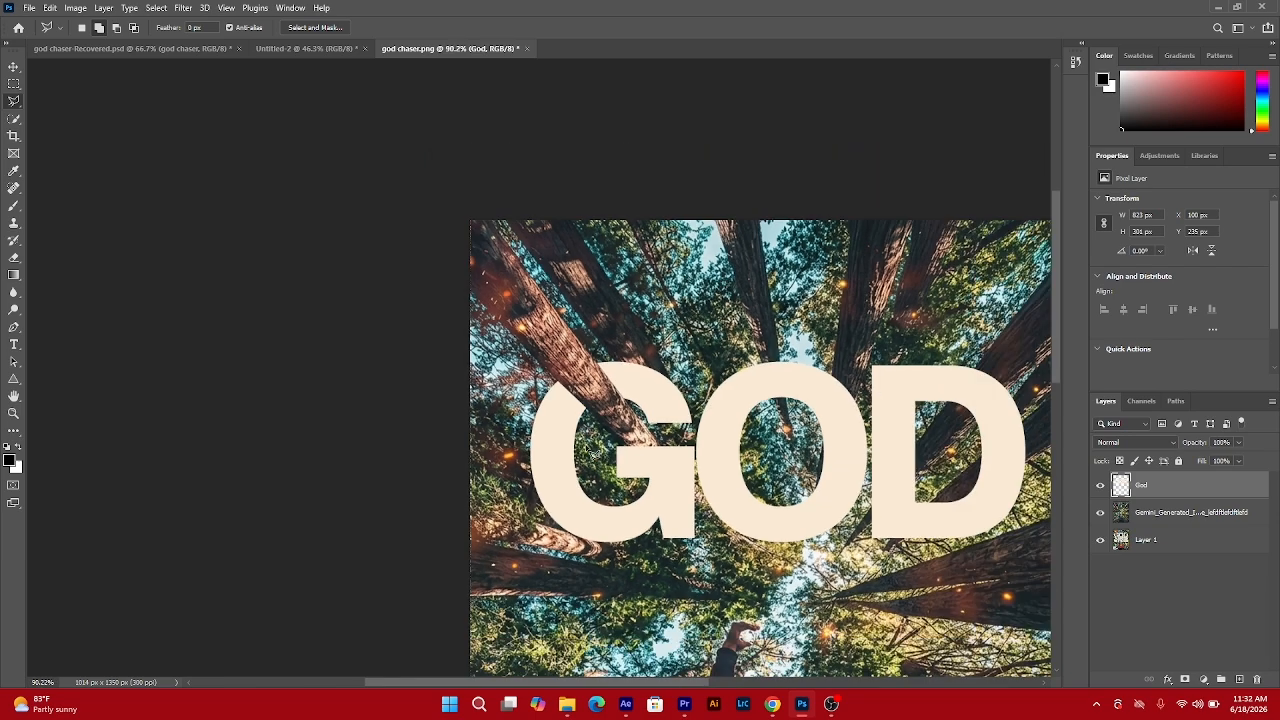
{"action": "scroll", "coordinate": [632, 470], "scroll_direction": "down", "scroll_amount": 1}
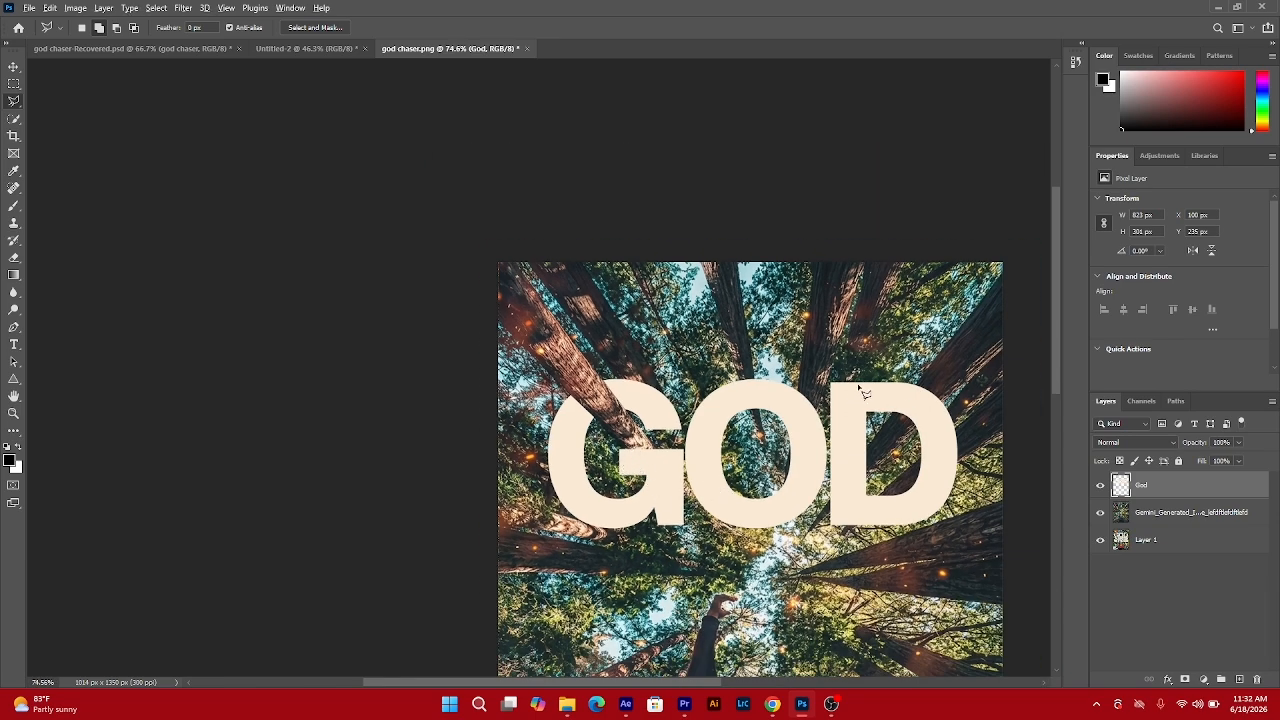
Lower the GOD layer's opacity to about 22% and outline the trunk crossing the D's upper curve with the Polygonal Lasso.
{"action": "scroll", "coordinate": [930, 430], "scroll_direction": "up", "scroll_amount": 3}
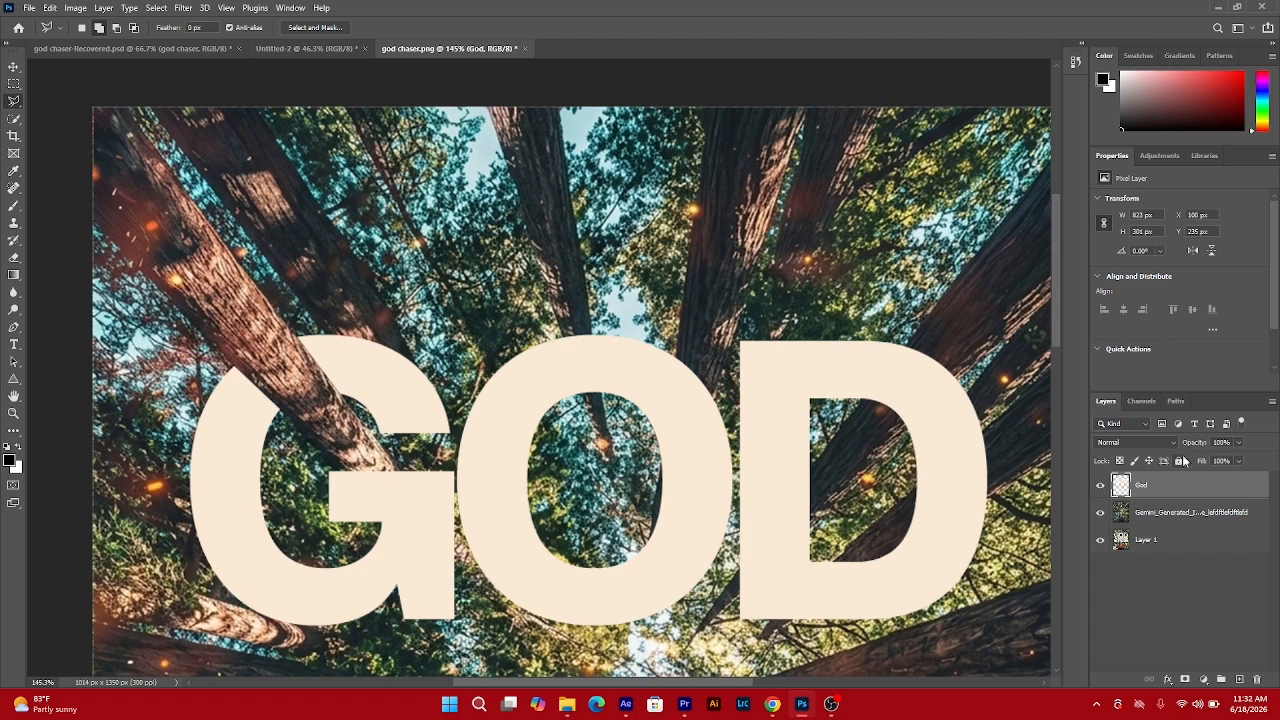
{"action": "left_click_drag", "start_coordinate": [1193, 446], "coordinate": [1141, 455]}
{"action": "scroll", "coordinate": [785, 430], "scroll_direction": "up", "scroll_amount": 5}
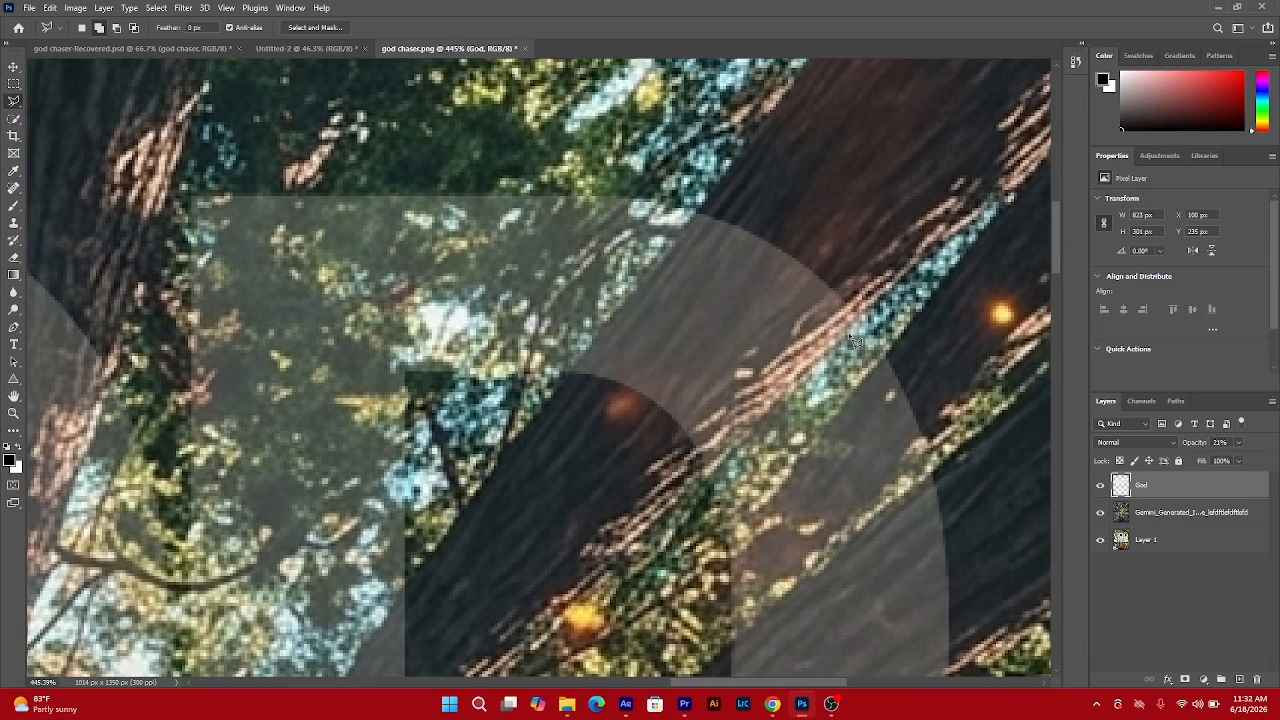
{"action": "left_click", "coordinate": [862, 312]}
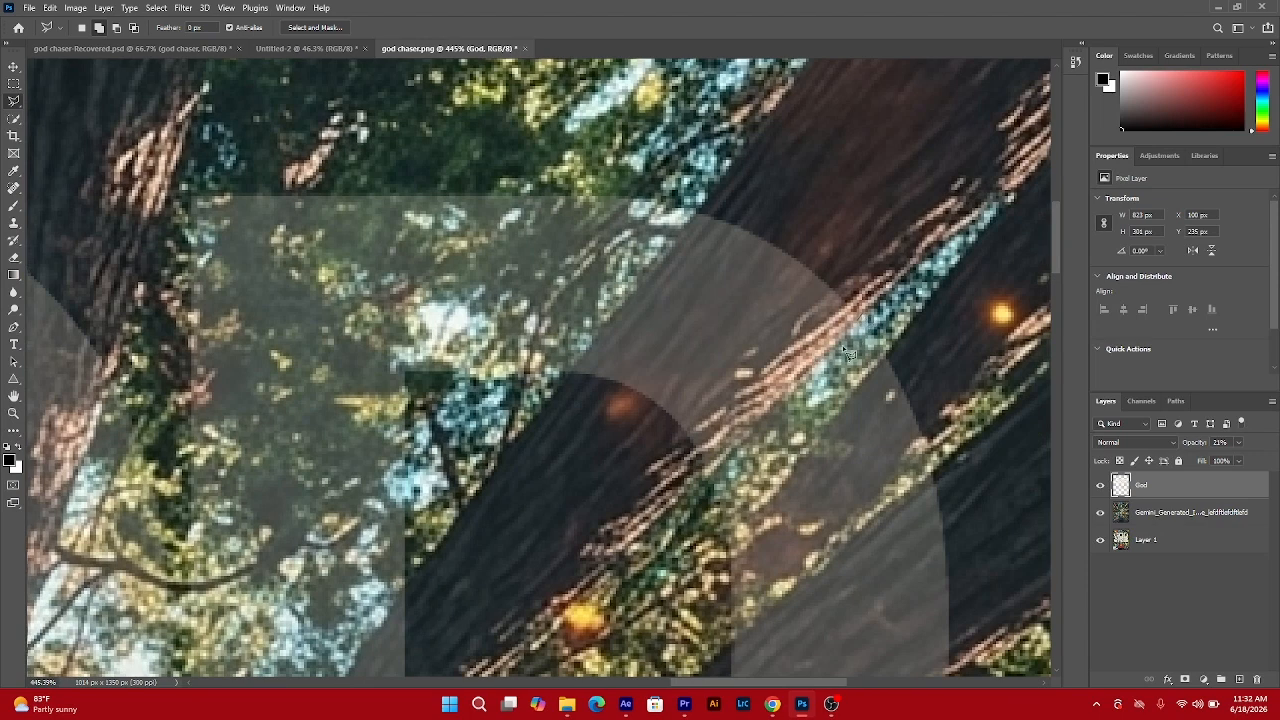
{"action": "left_click", "coordinate": [693, 483]}
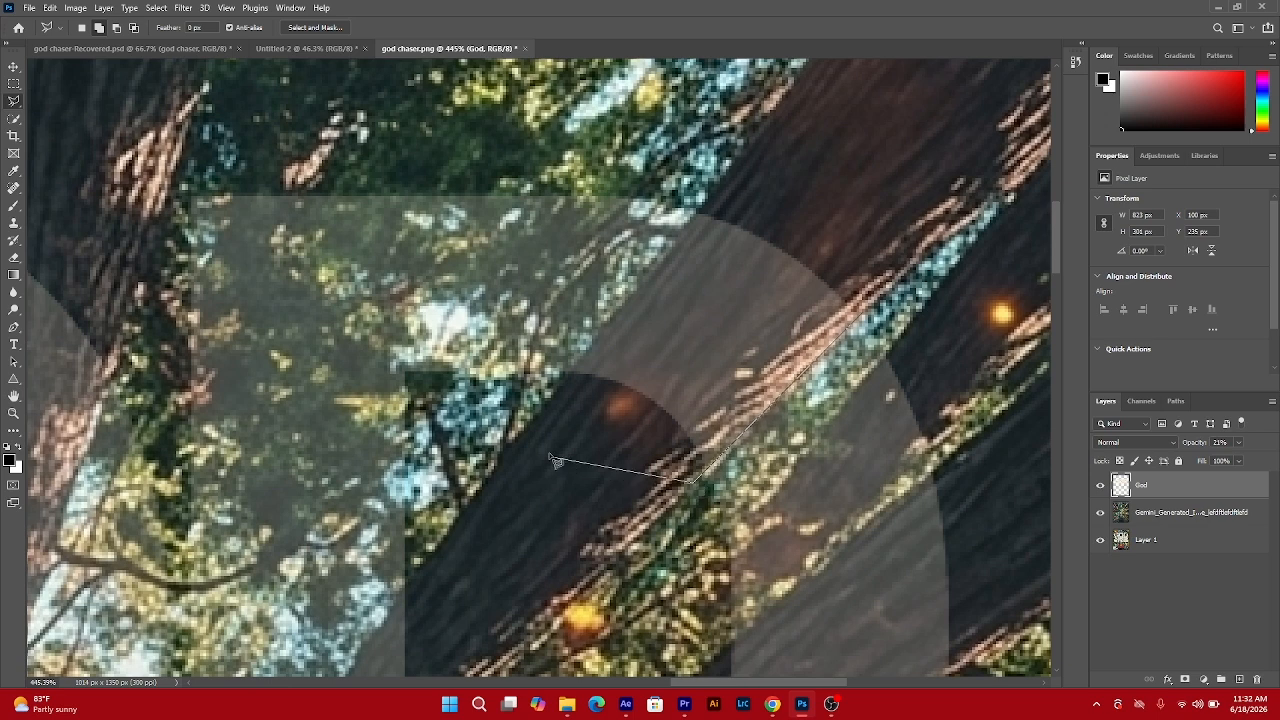
{"action": "left_click", "coordinate": [567, 379]}
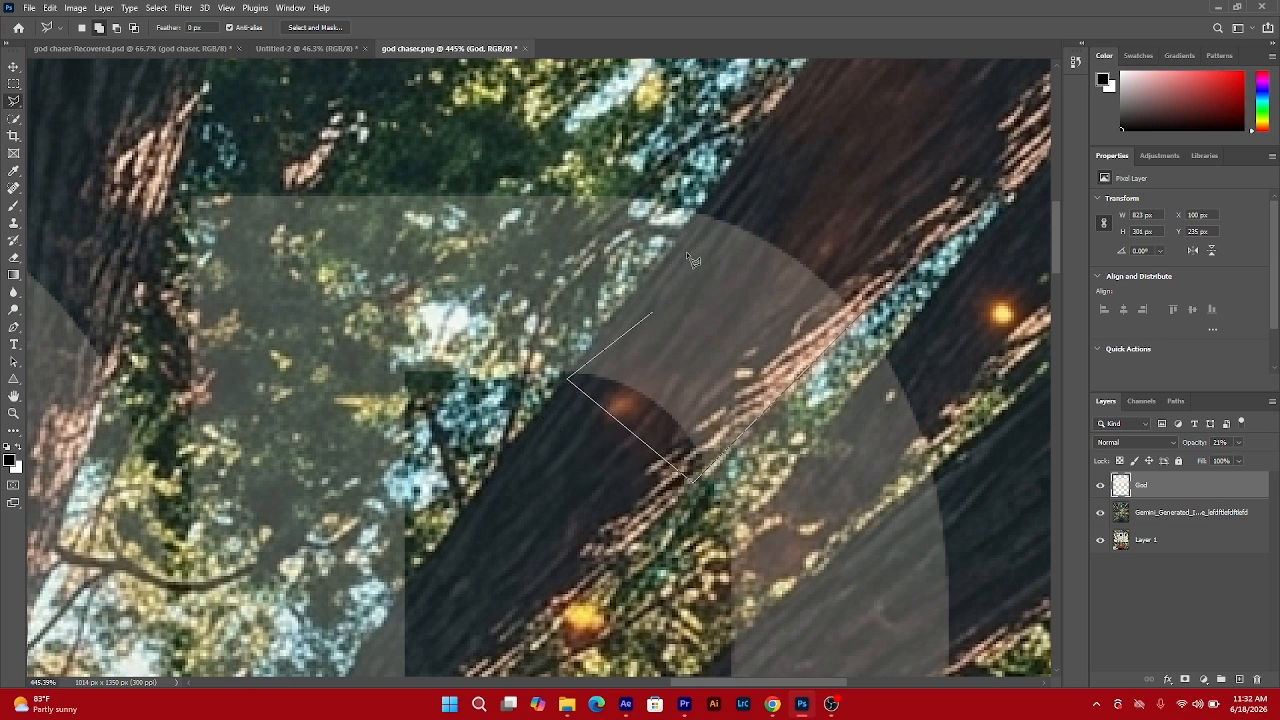
{"action": "left_click", "coordinate": [703, 200]}
{"action": "left_click", "coordinate": [832, 143]}
{"action": "left_click", "coordinate": [884, 170]}
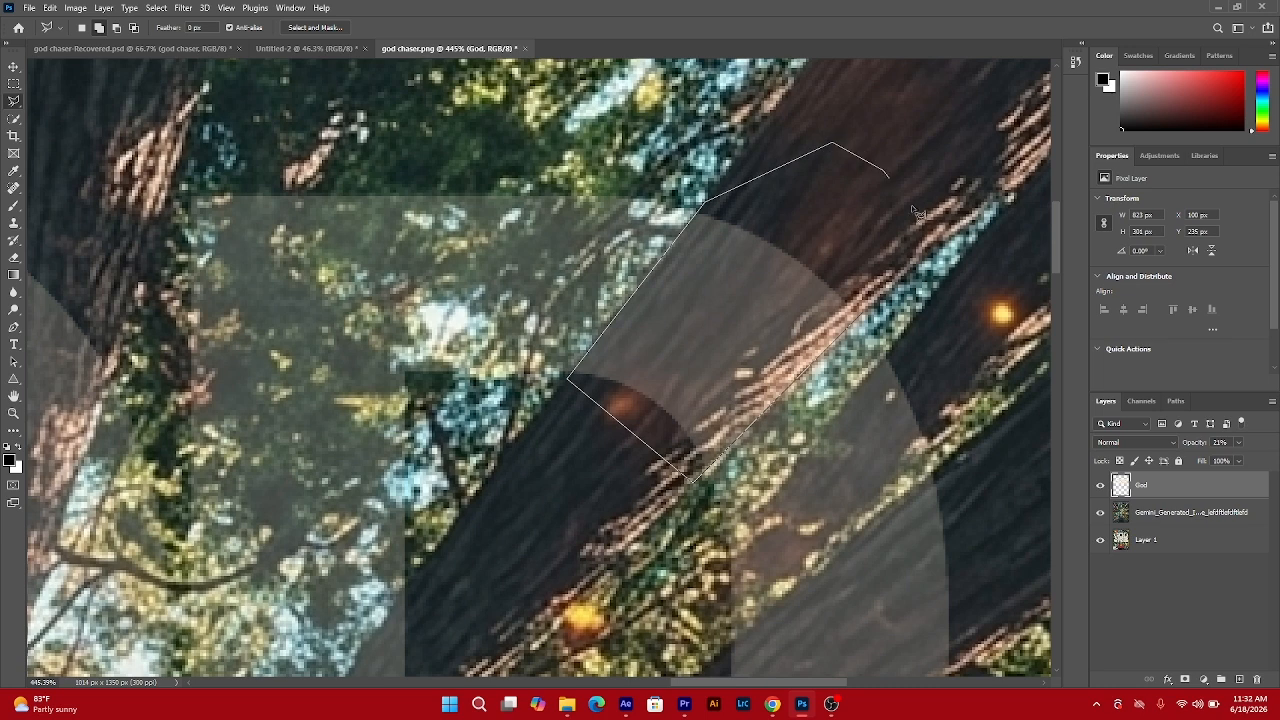
{"action": "left_click", "coordinate": [922, 231]}
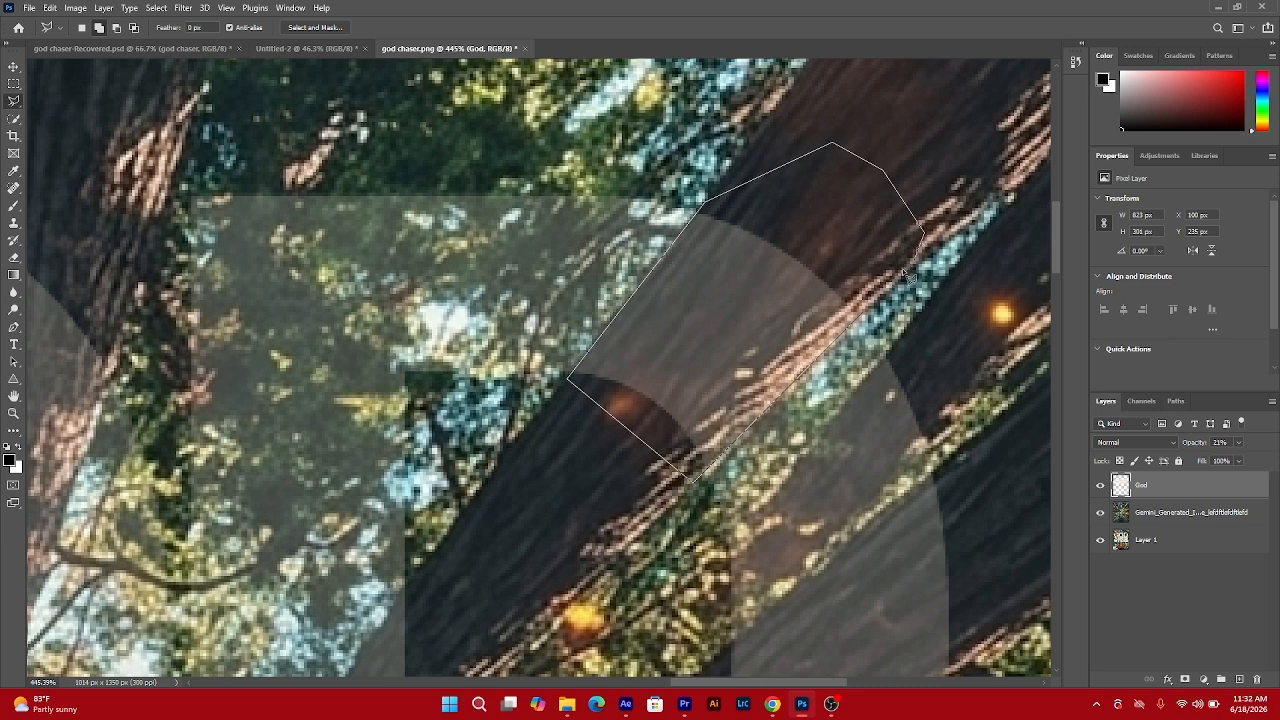
{"action": "double_click", "coordinate": [873, 316]}
Delete the selected part of the D over the trunk, deselect, and restore the GOD layer's opacity to 100%.
{"action": "key", "text": "Delete"}
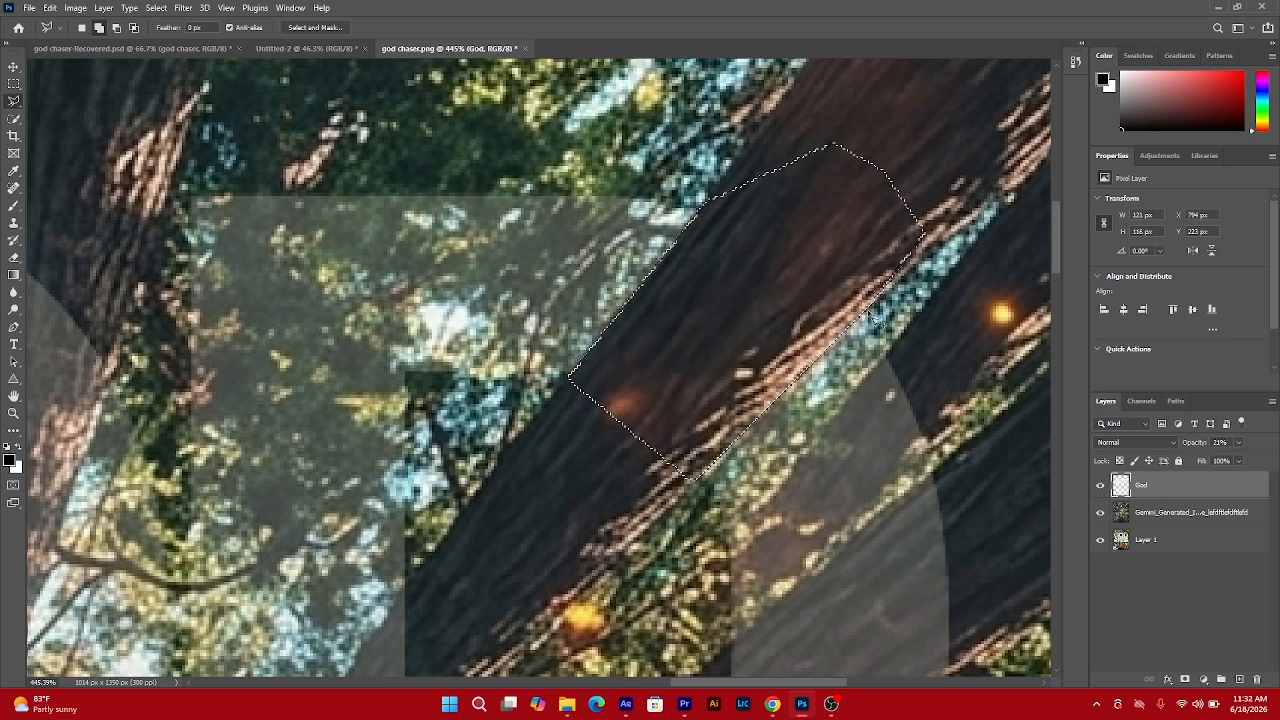
{"action": "key", "text": "ctrl+d"}
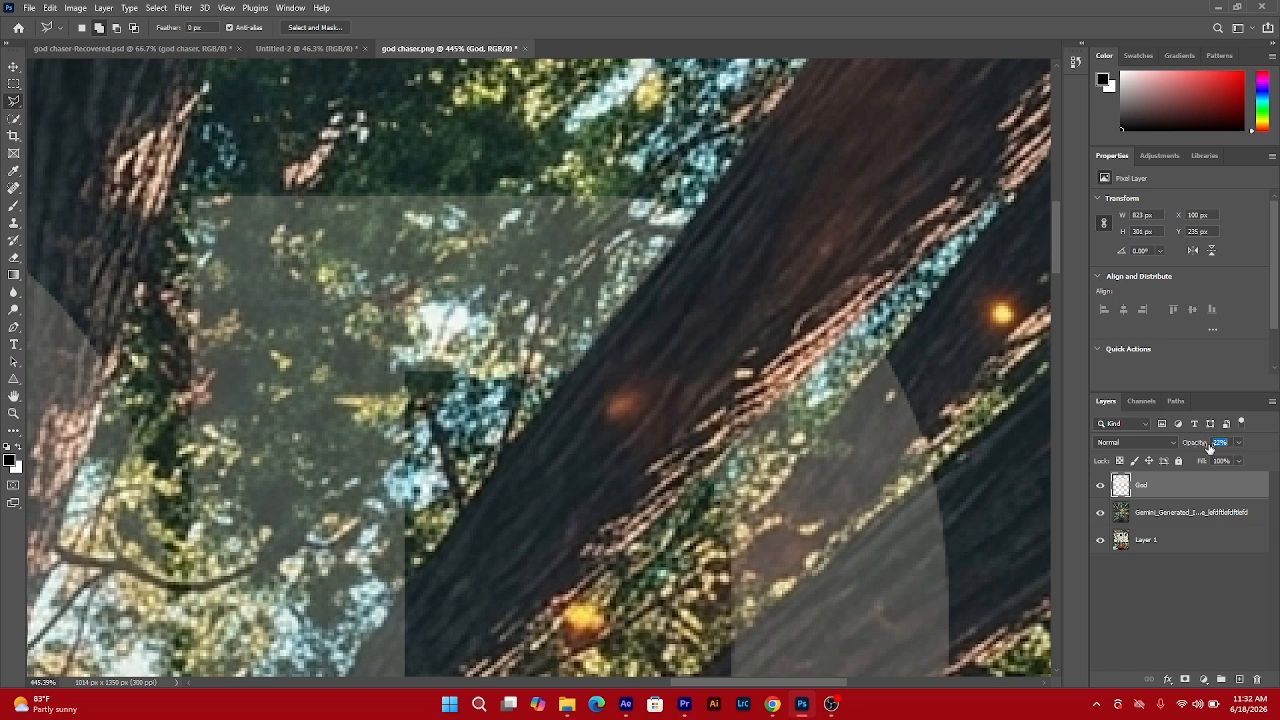
{"action": "key", "text": "0"}
{"action": "scroll", "coordinate": [578, 432], "scroll_direction": "down", "scroll_amount": 5}
{"action": "scroll", "coordinate": [578, 432], "scroll_direction": "down", "scroll_amount": 5}
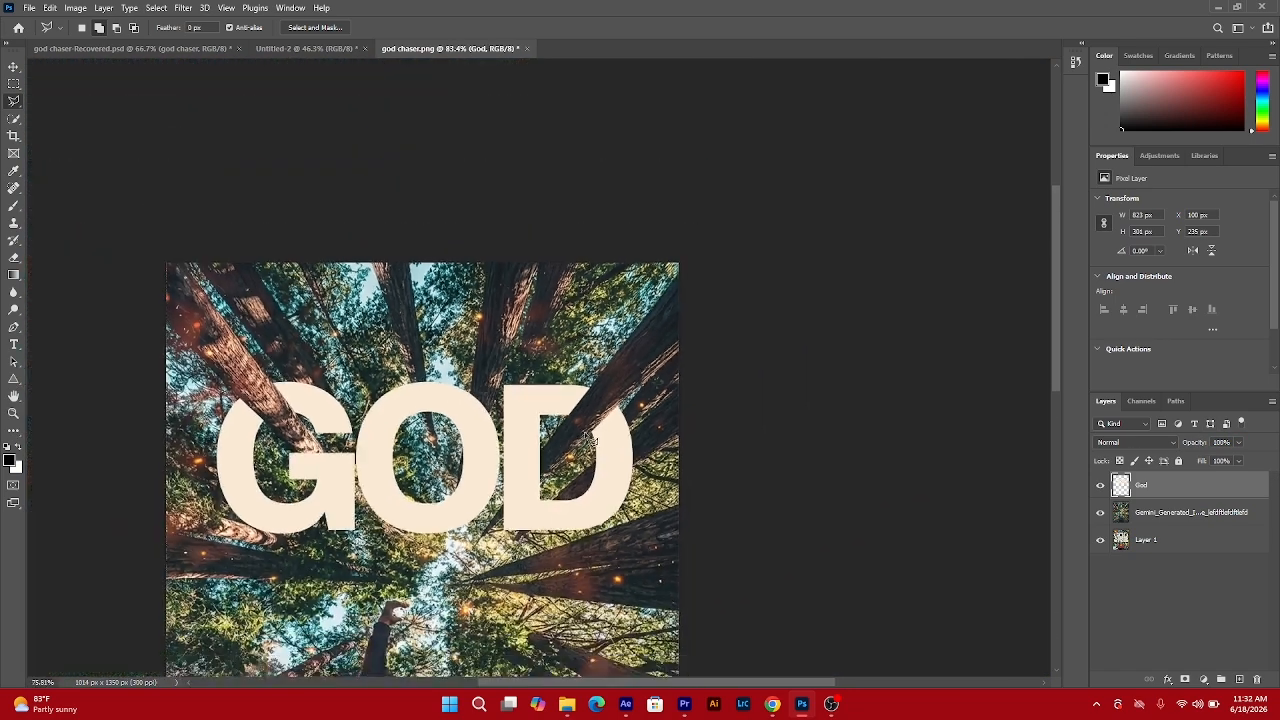
{"action": "scroll", "coordinate": [445, 424], "scroll_direction": "down", "scroll_amount": 1}
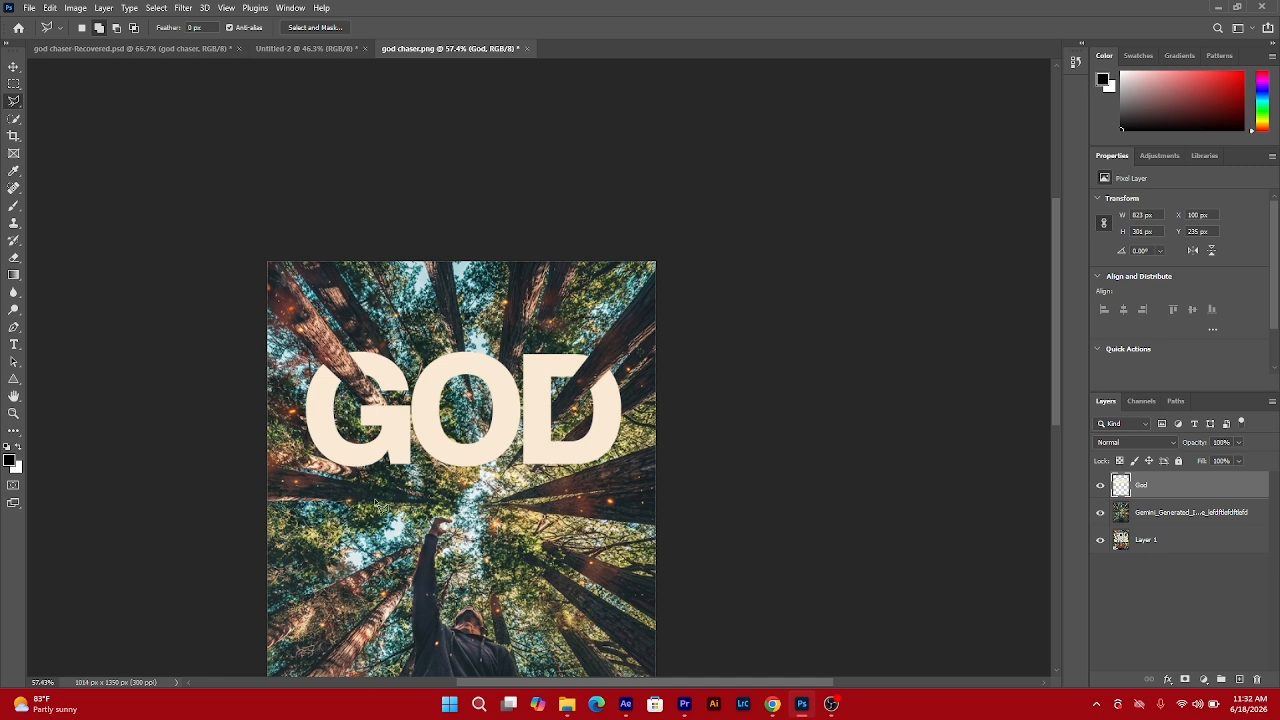
{"action": "scroll", "coordinate": [383, 513], "scroll_direction": "up", "scroll_amount": 1}
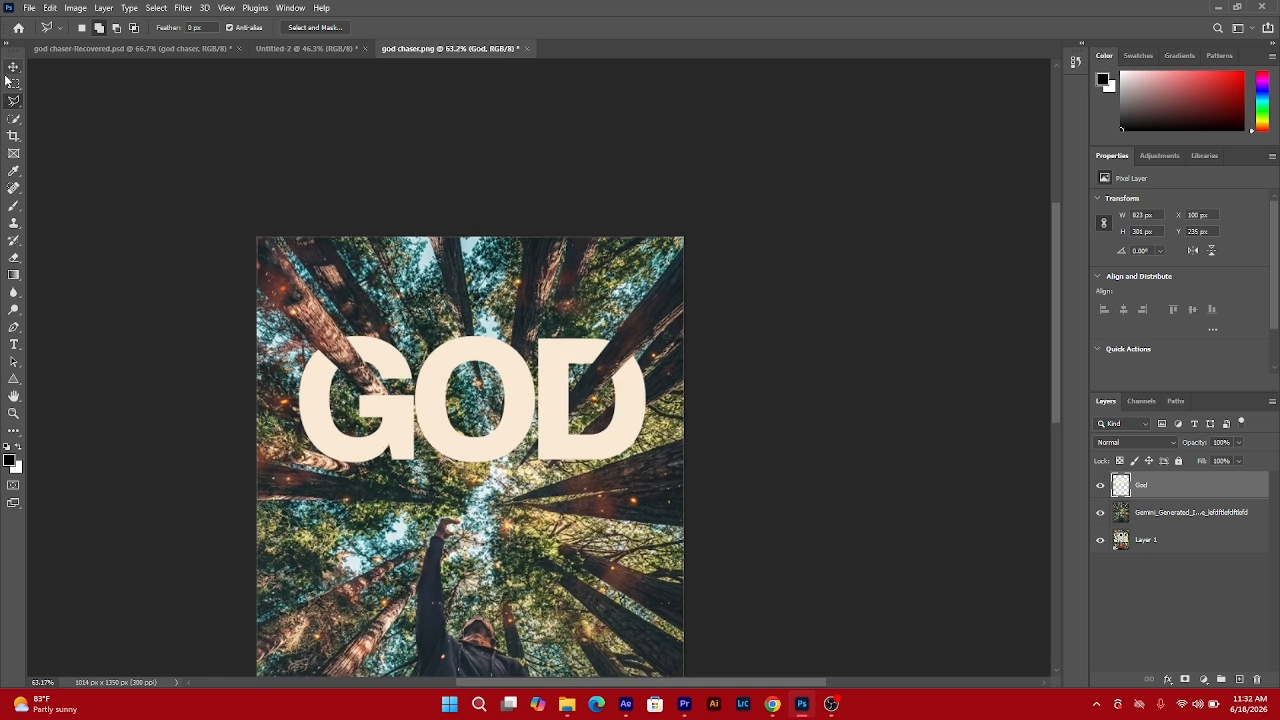
Add a new text layer reading CHASER below the word GOD, beside the raised hand.
{"action": "left_click", "coordinate": [12, 68]}
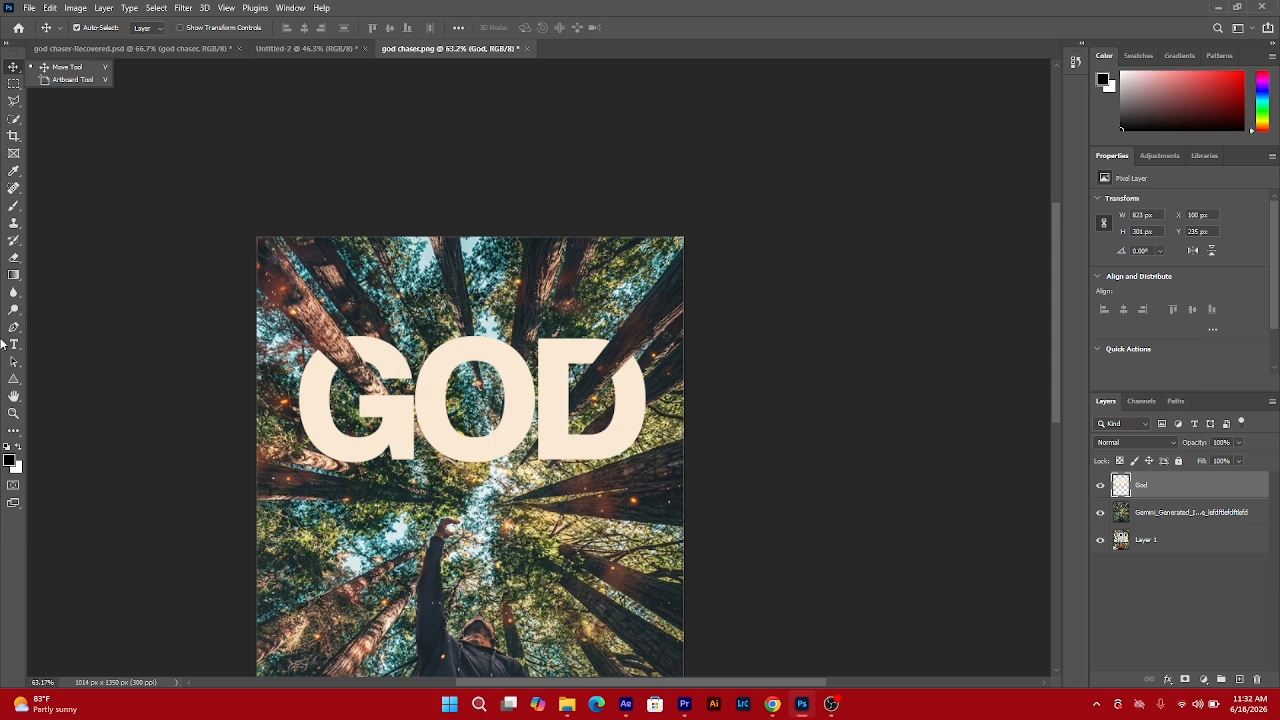
{"action": "left_click", "coordinate": [14, 344]}
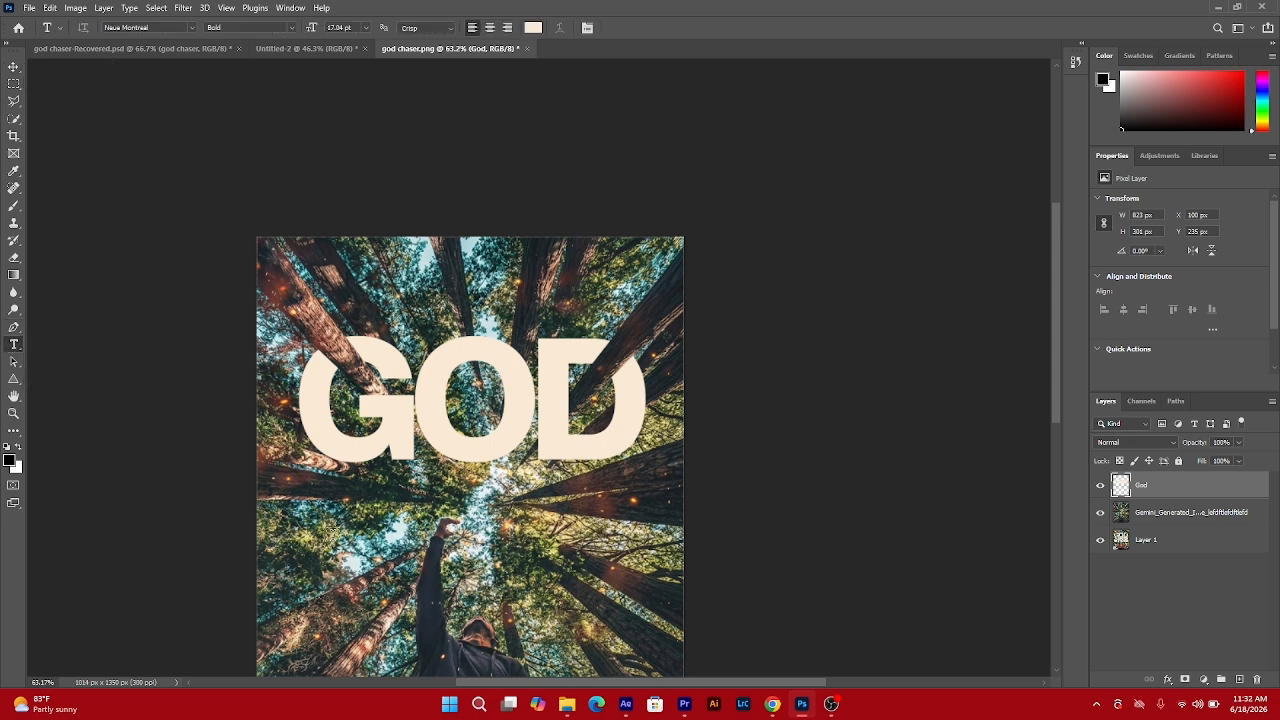
{"action": "left_click", "coordinate": [333, 538]}
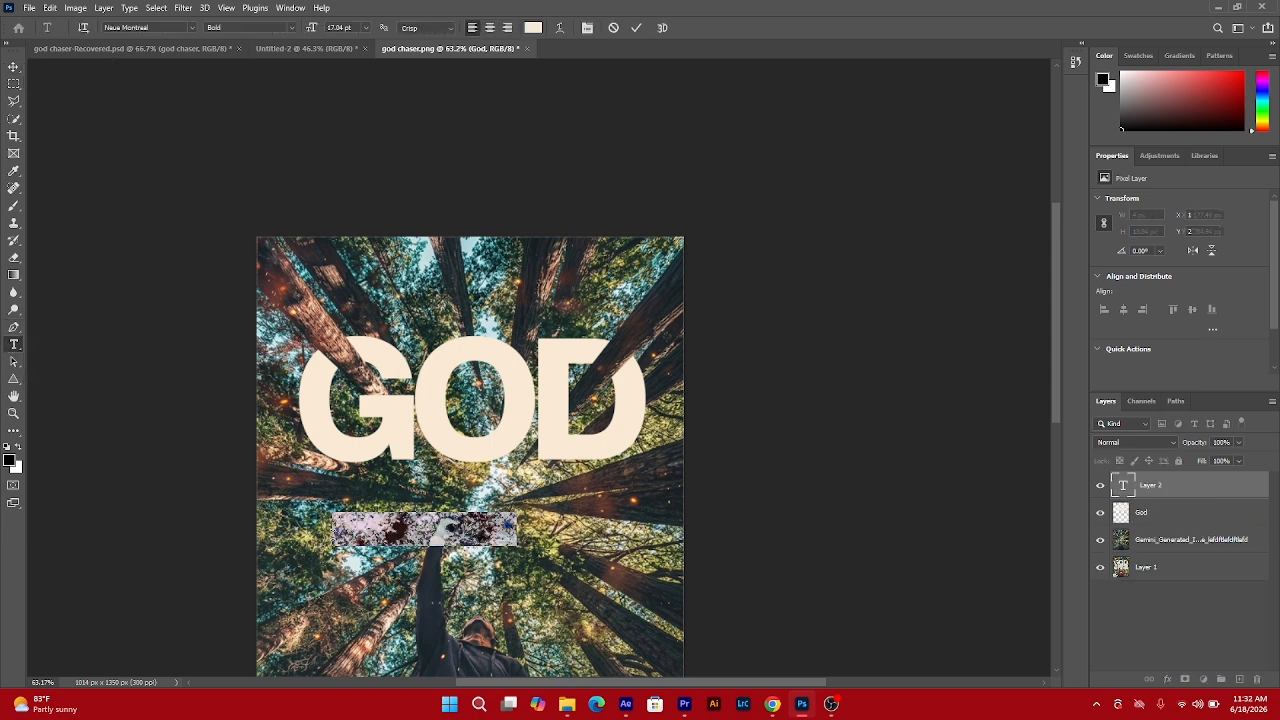
{"action": "key", "text": "BackSpace"}
{"action": "type", "text": "CHASER"}
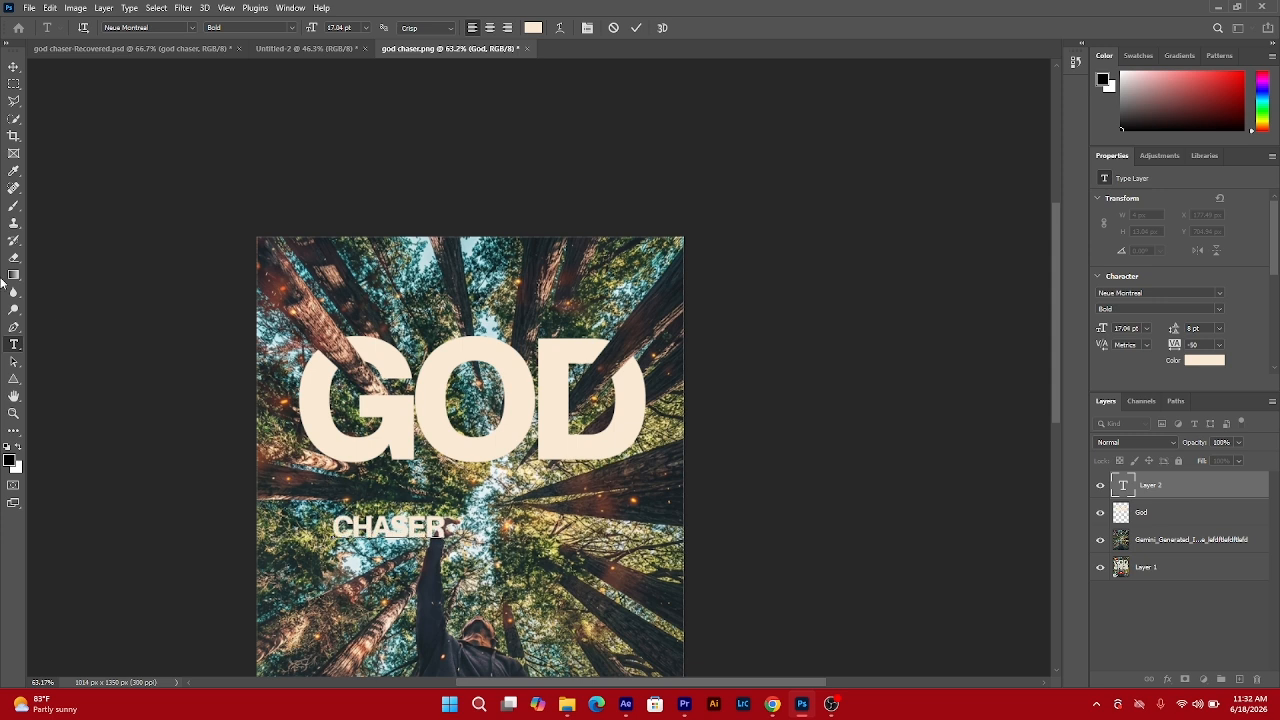
{"action": "left_click", "coordinate": [14, 66]}
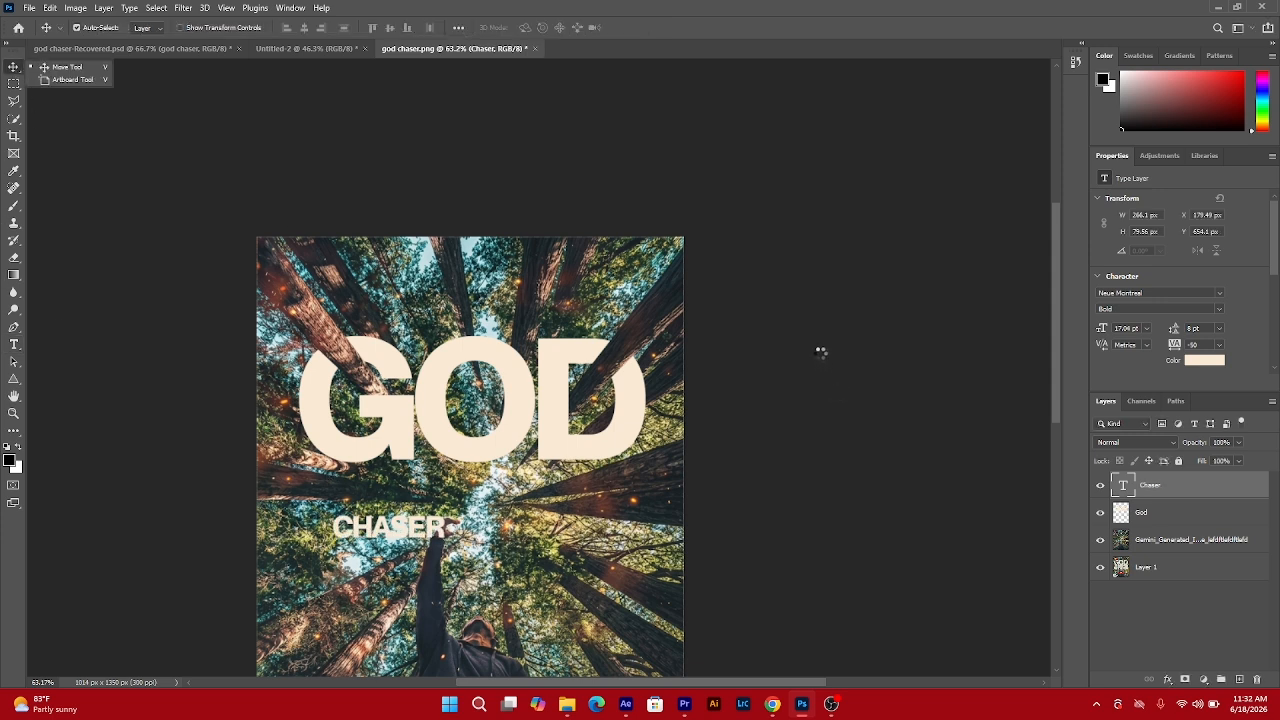
Scale the CHASER text up proportionally to about 617 px wide beneath GOD.
{"action": "key", "text": "ctrl+t"}
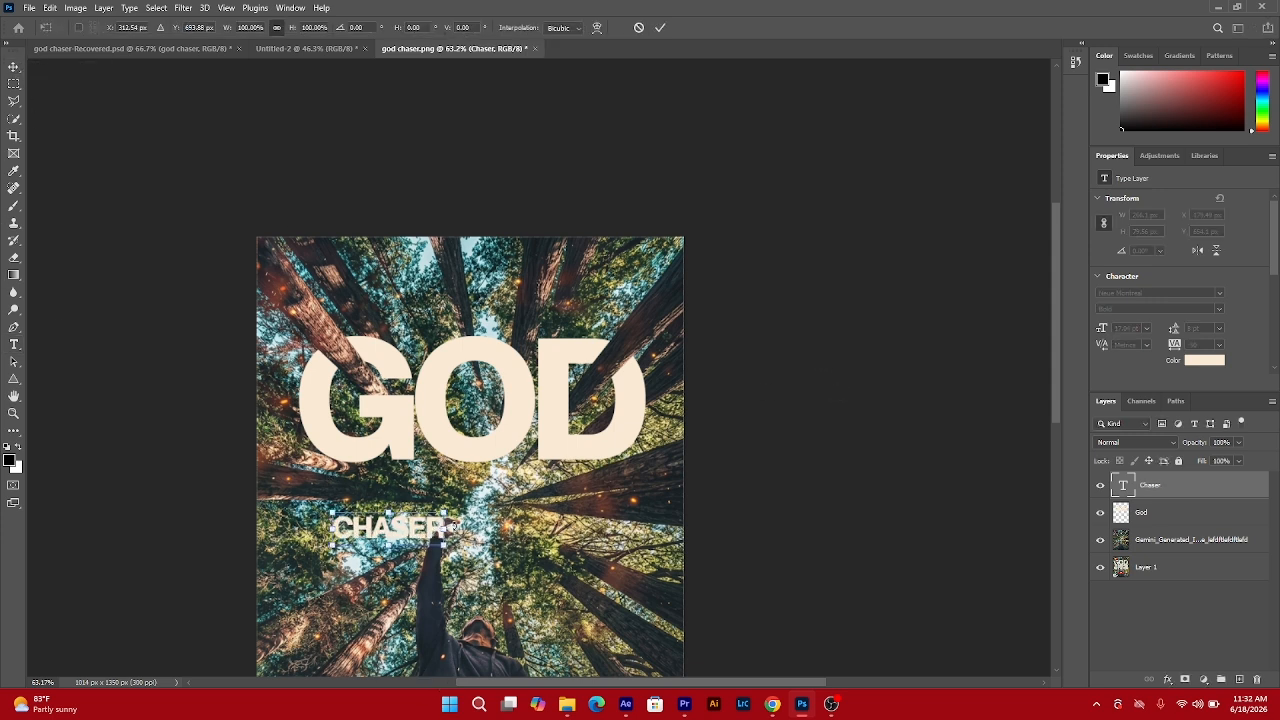
{"action": "left_click_drag", "start_coordinate": [449, 528], "coordinate": [588, 521]}
{"action": "key", "text": "Return"}
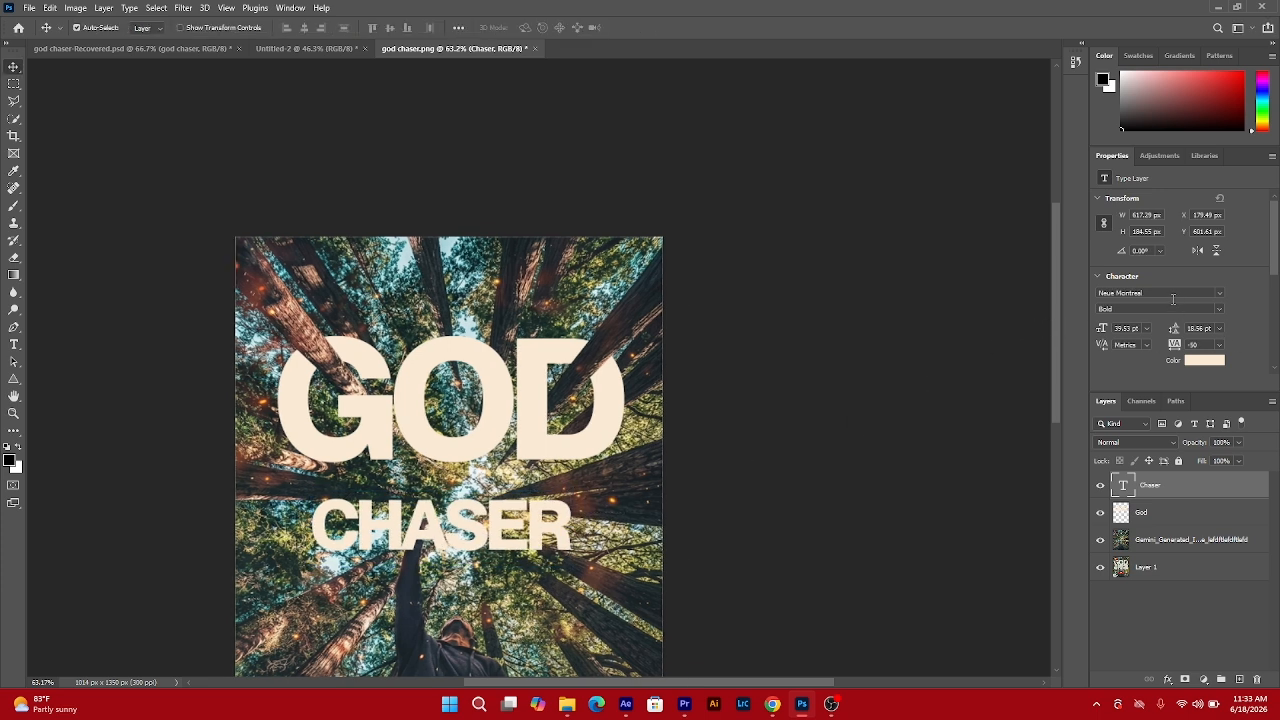
Change the CHASER text's font to Anton Regular.
{"action": "left_click", "coordinate": [1172, 293]}
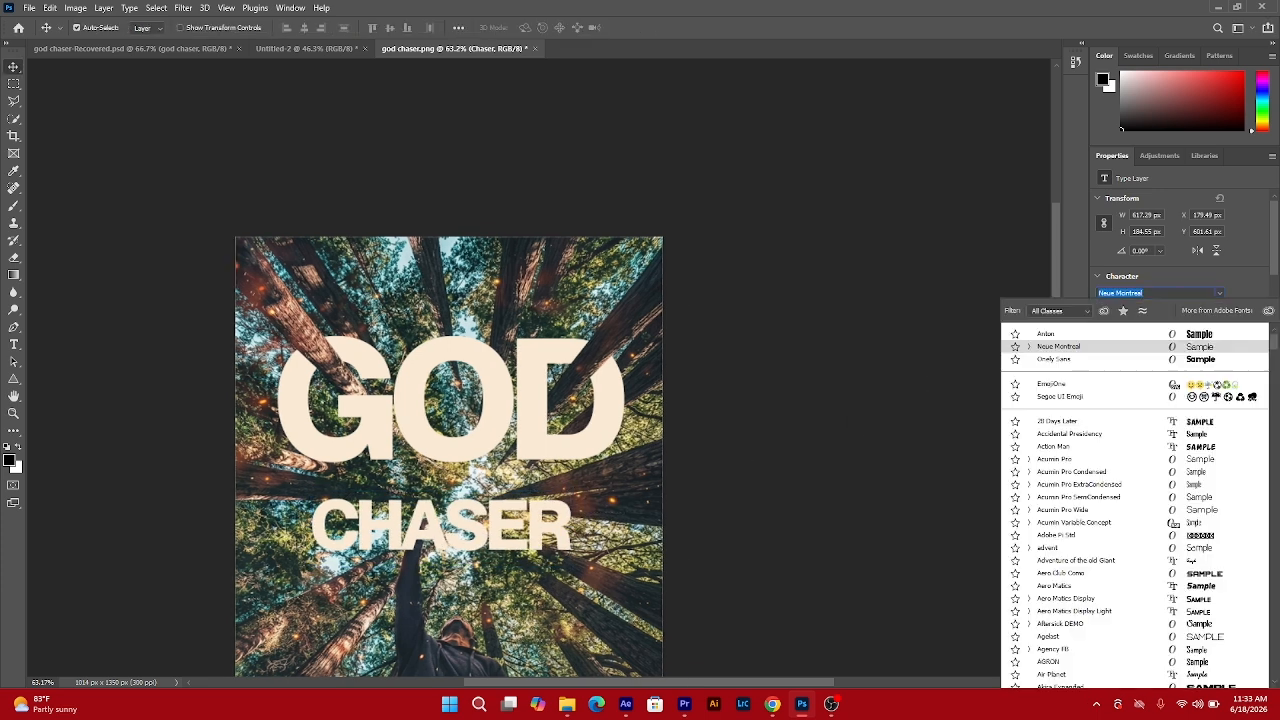
{"action": "type", "text": "anton"}
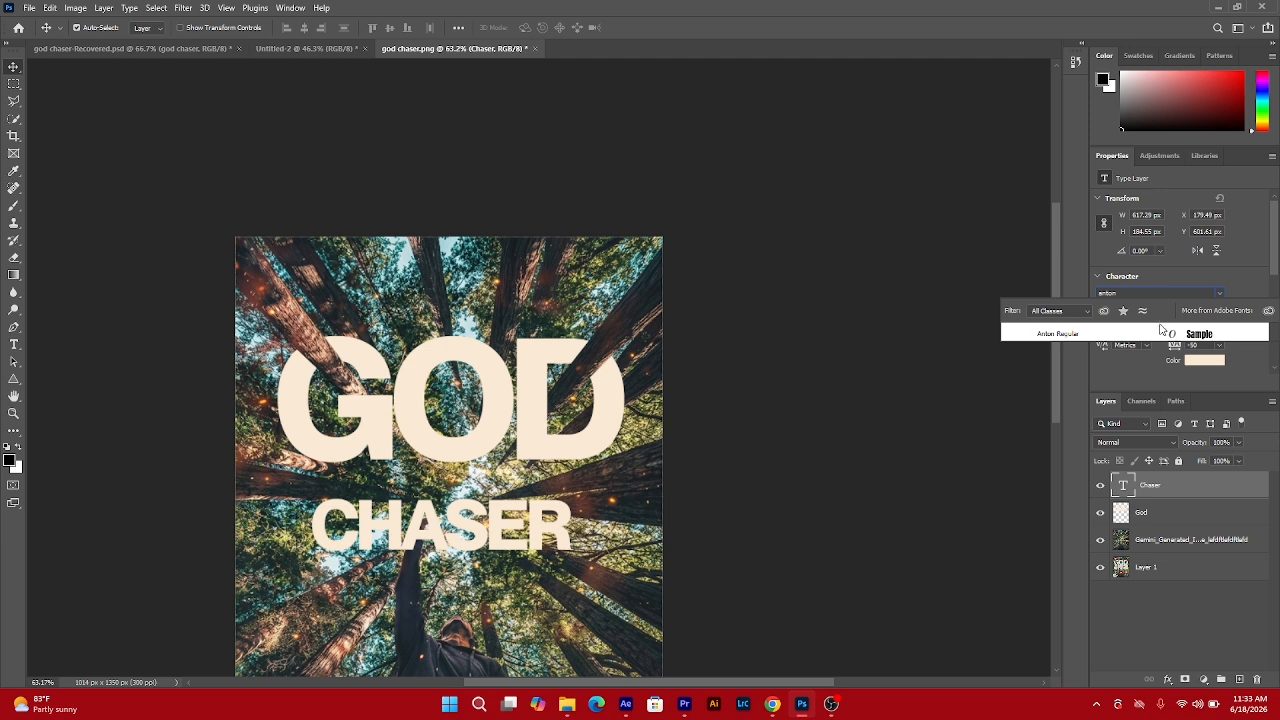
{"action": "key", "text": "Return"}
{"action": "left_click", "coordinate": [1165, 332]}
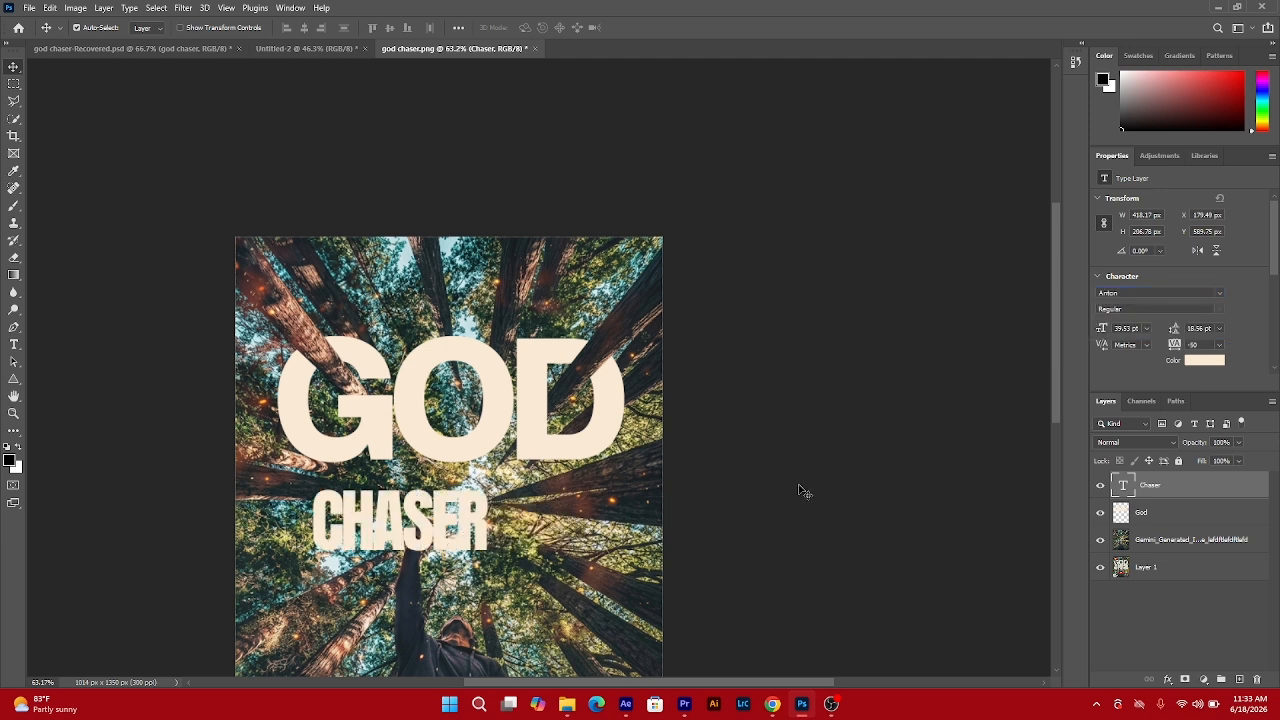
Scale the CHASER text up proportionally to about 729 px wide and move it up close beneath GOD.
{"action": "key", "text": "ctrl+t"}
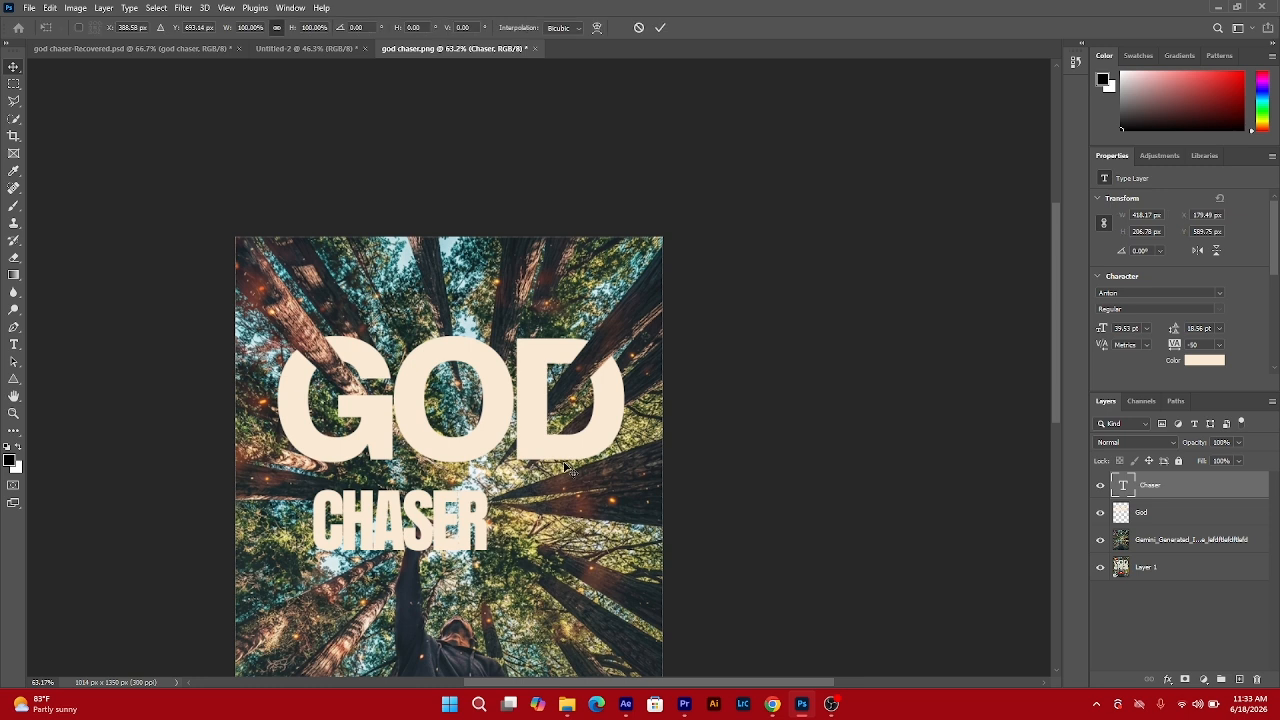
{"action": "left_click_drag", "start_coordinate": [487, 572], "coordinate": [600, 521]}
{"action": "key", "text": "Return"}
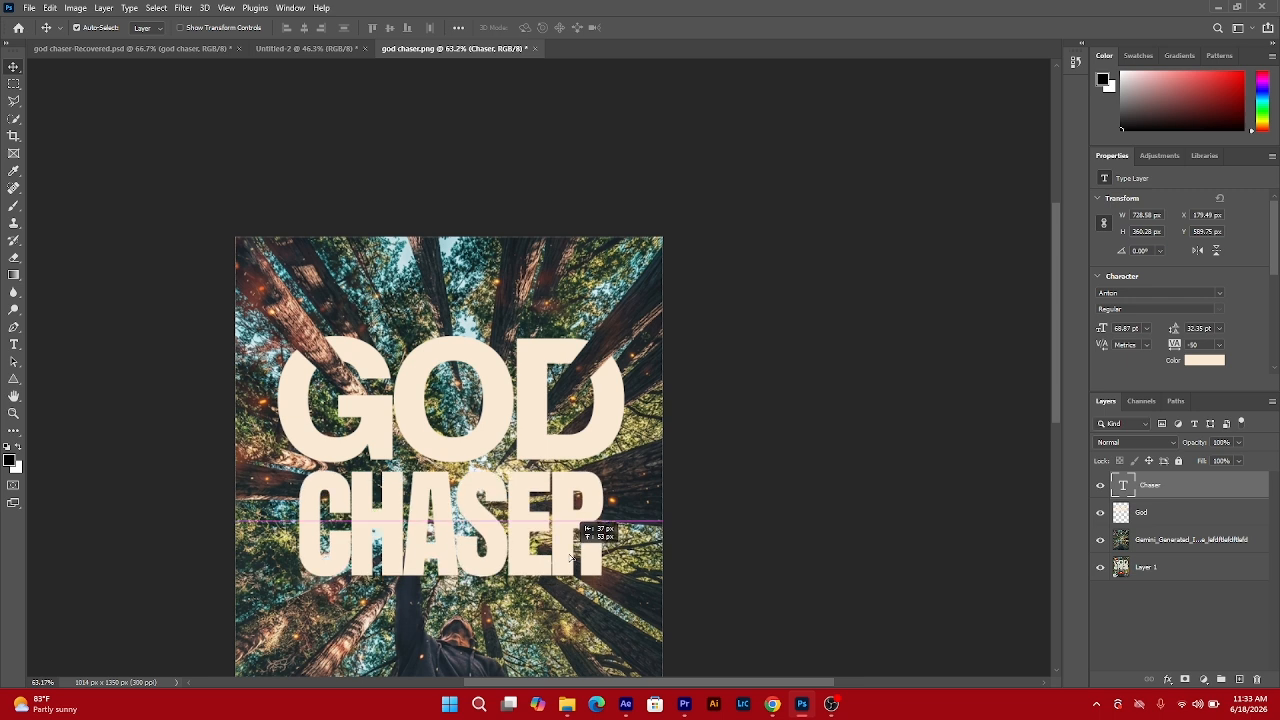
Enlarge the CHASER text to about 834 px wide and align it directly under GOD so both words' edges match.
{"action": "key", "text": "ctrl+t"}
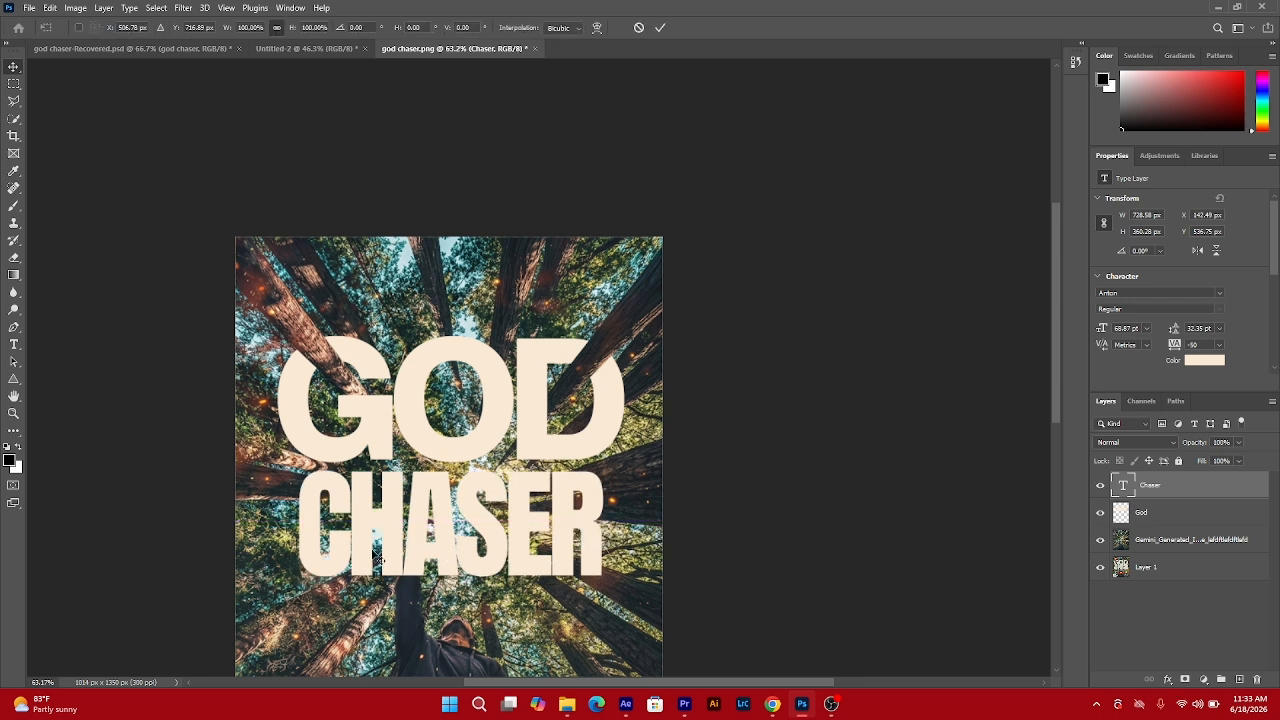
{"action": "left_click_drag", "start_coordinate": [295, 538], "coordinate": [281, 539]}
{"action": "scroll", "coordinate": [297, 519], "scroll_direction": "up", "scroll_amount": 5}
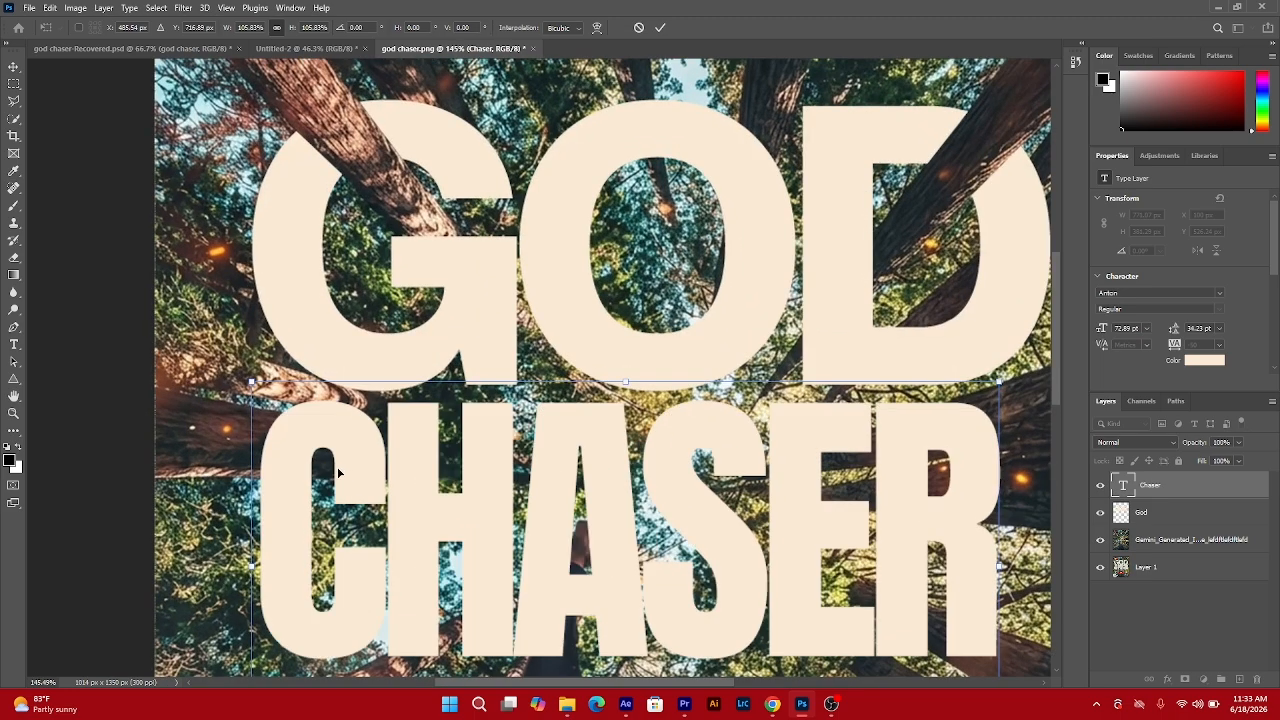
{"action": "left_click_drag", "start_coordinate": [309, 468], "coordinate": [306, 461]}
{"action": "scroll", "coordinate": [505, 507], "scroll_direction": "down", "scroll_amount": 3}
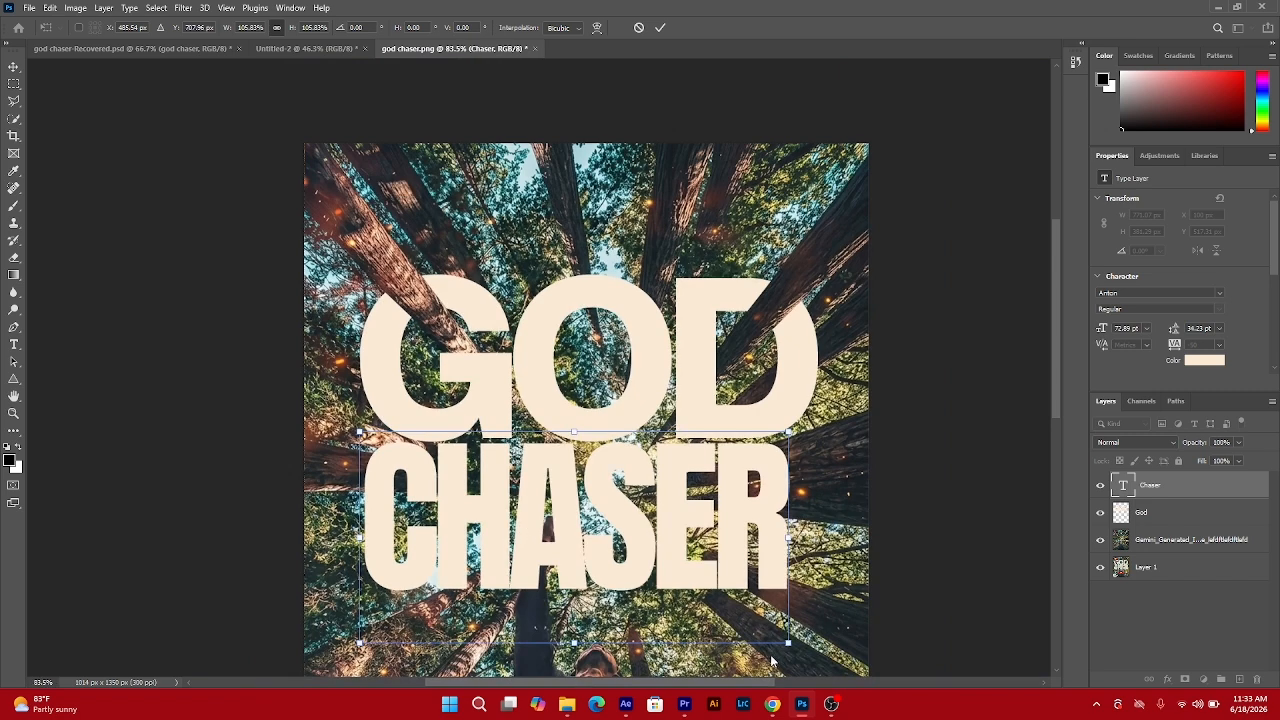
{"action": "left_click_drag", "start_coordinate": [790, 642], "coordinate": [831, 648]}
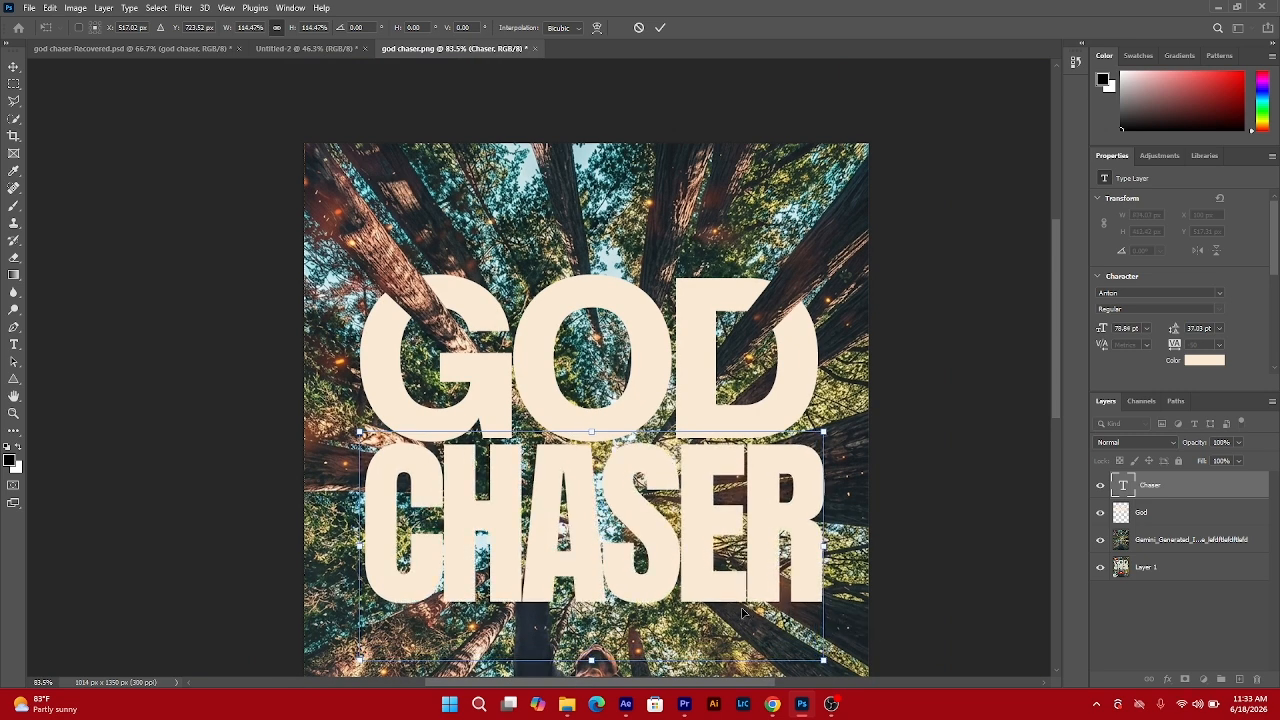
{"action": "left_click_drag", "start_coordinate": [743, 612], "coordinate": [735, 613]}
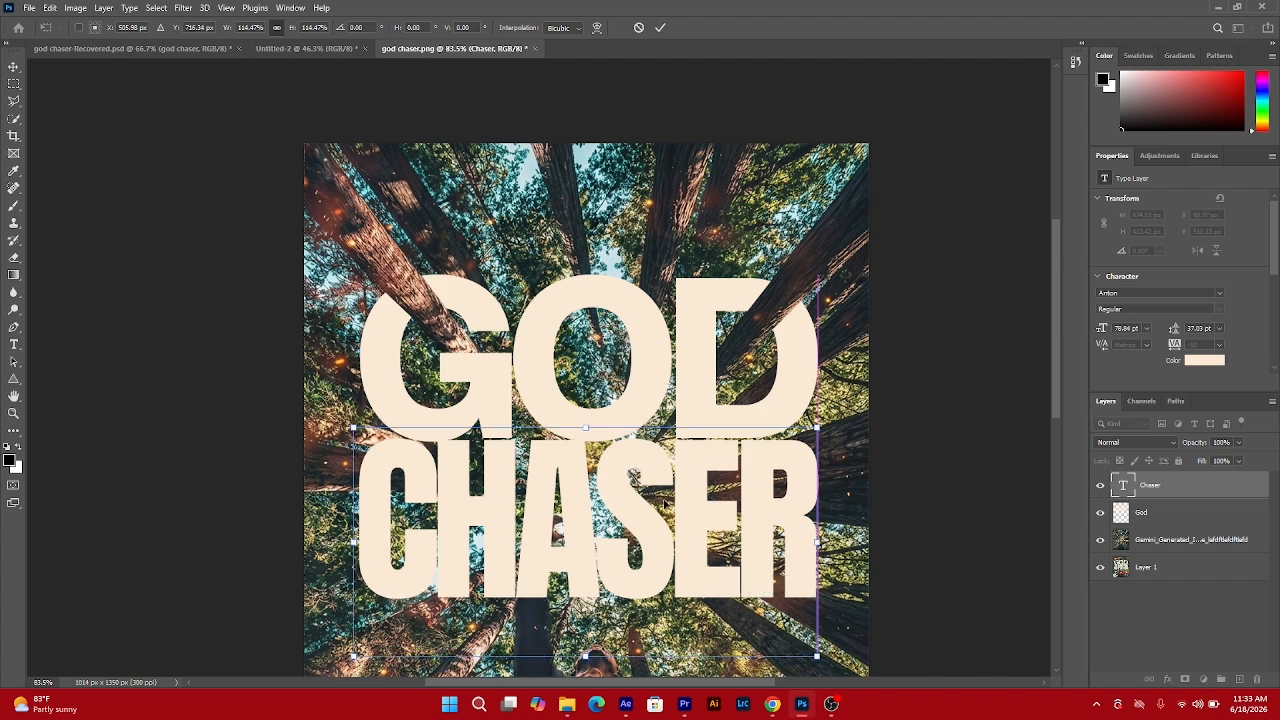
{"action": "scroll", "coordinate": [669, 495], "scroll_direction": "up", "scroll_amount": 3}
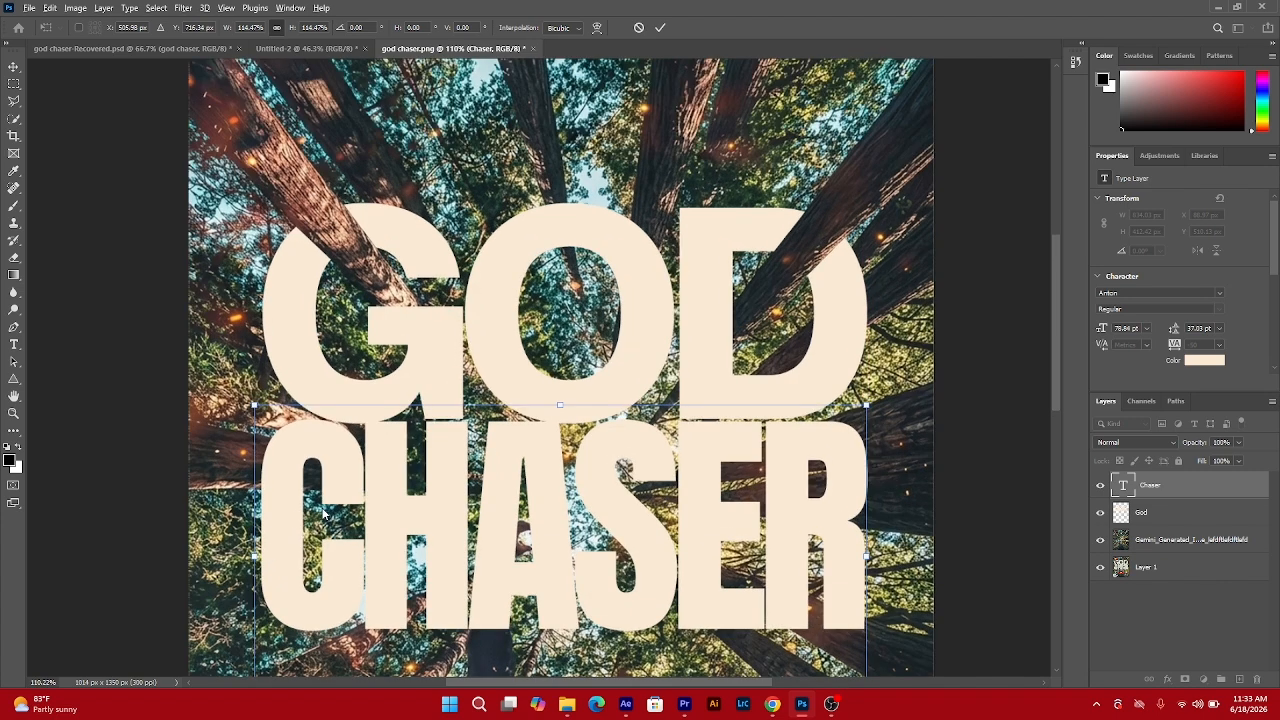
{"action": "key", "text": "Return"}
Lower the CHASER layer's opacity to 41% to reveal the trunks and raised arm behind the letters.
{"action": "scroll", "coordinate": [296, 538], "scroll_direction": "up", "scroll_amount": 2}
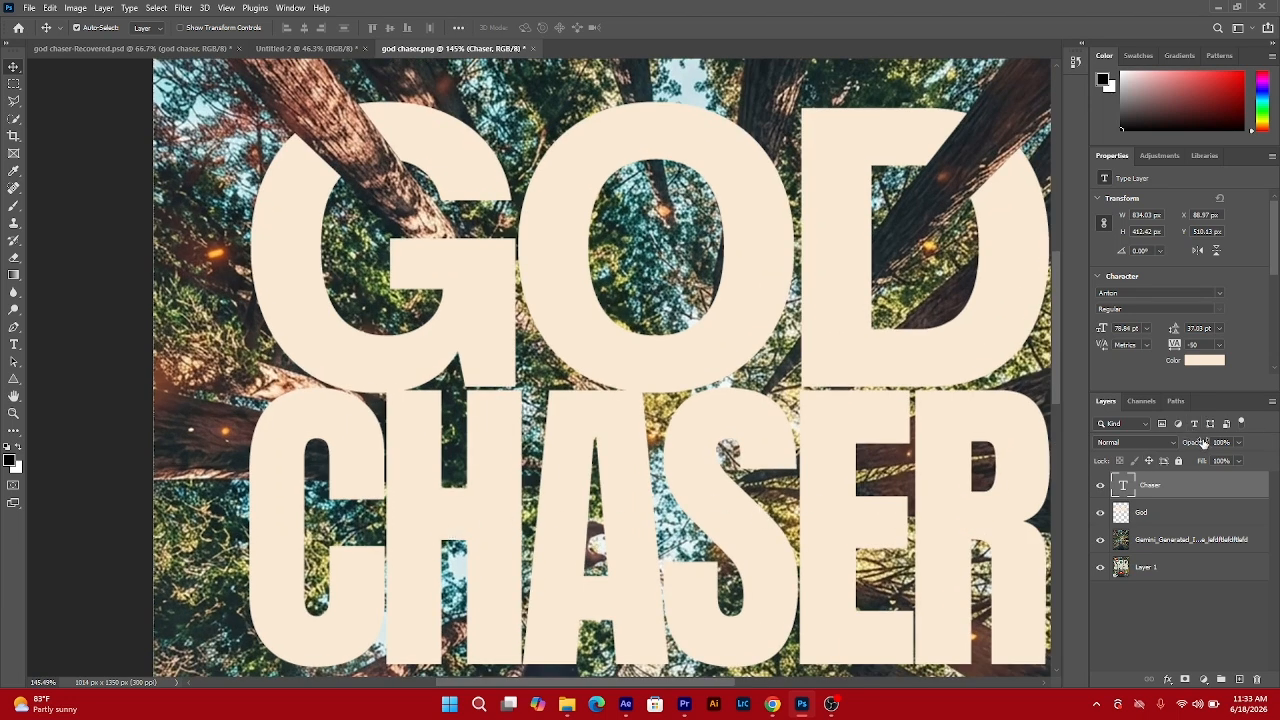
{"action": "left_click_drag", "start_coordinate": [1188, 449], "coordinate": [1163, 446]}
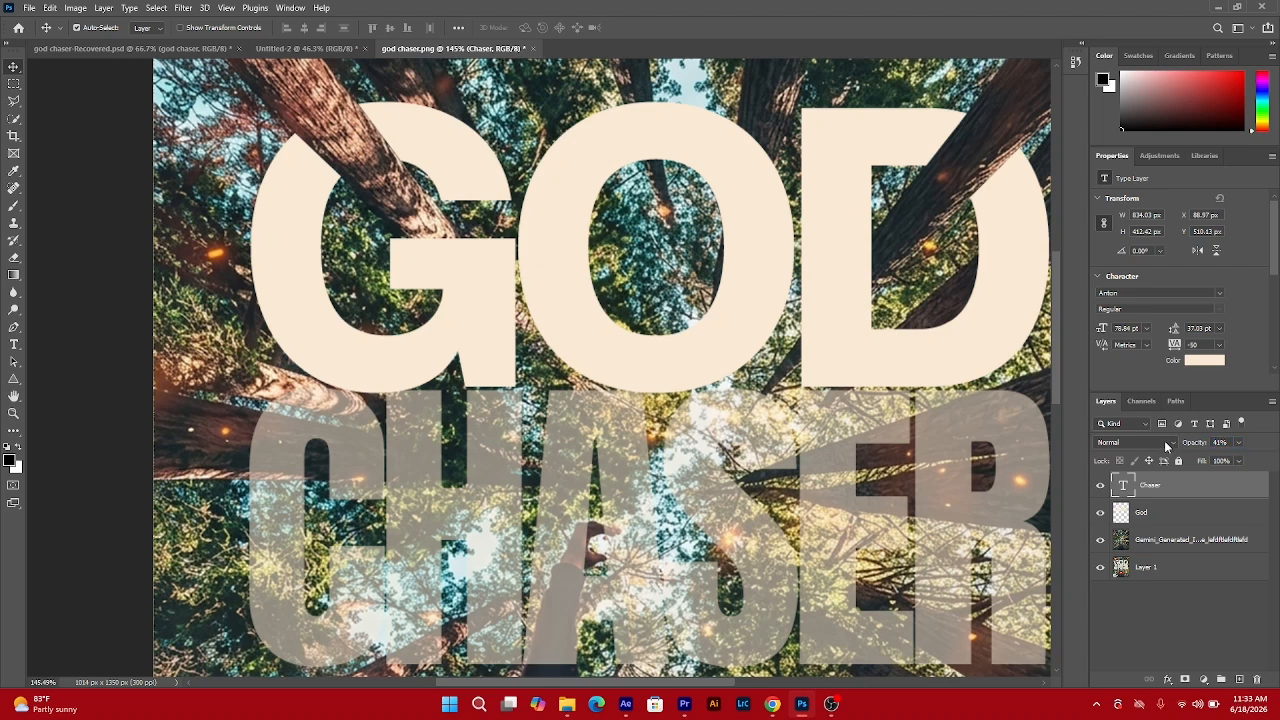
{"action": "scroll", "coordinate": [430, 430], "scroll_direction": "down", "scroll_amount": 2}
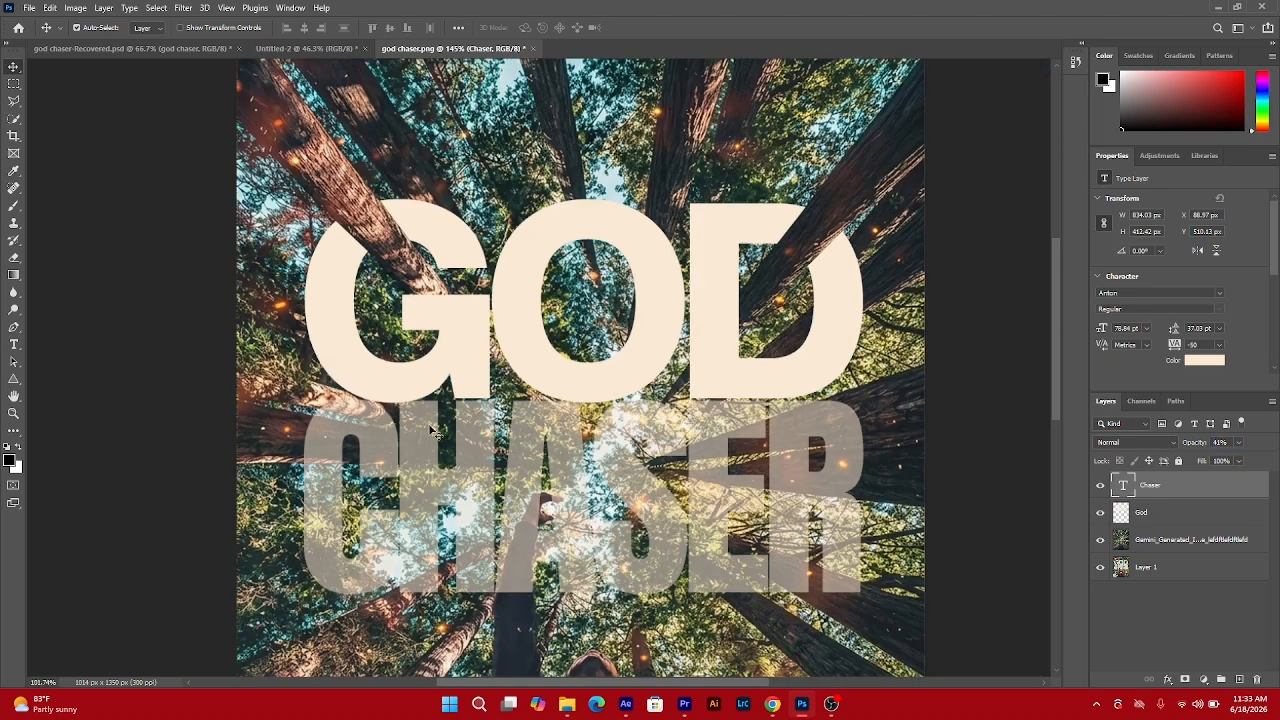
{"action": "scroll", "coordinate": [430, 430], "scroll_direction": "down", "scroll_amount": 2}
{"action": "scroll", "coordinate": [430, 430], "scroll_direction": "down", "scroll_amount": 3}
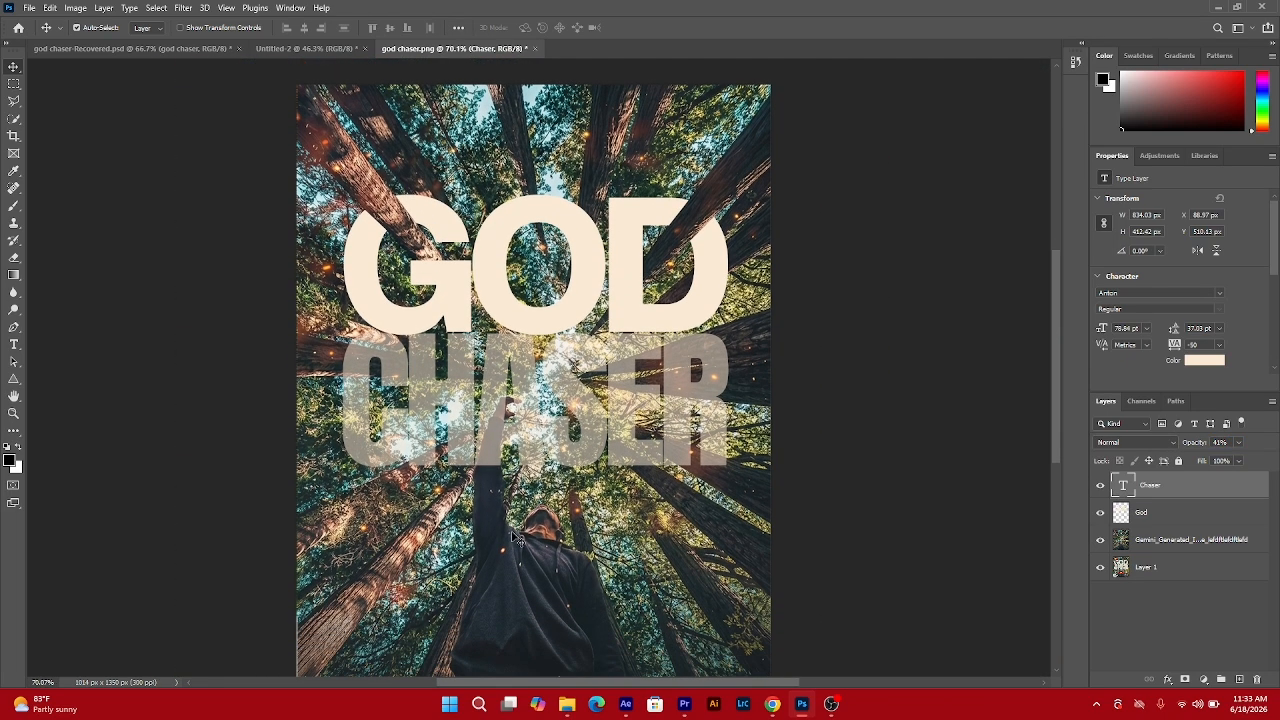
{"action": "scroll", "coordinate": [512, 536], "scroll_direction": "down", "scroll_amount": 1}
{"action": "scroll", "coordinate": [425, 425], "scroll_direction": "up", "scroll_amount": 5}
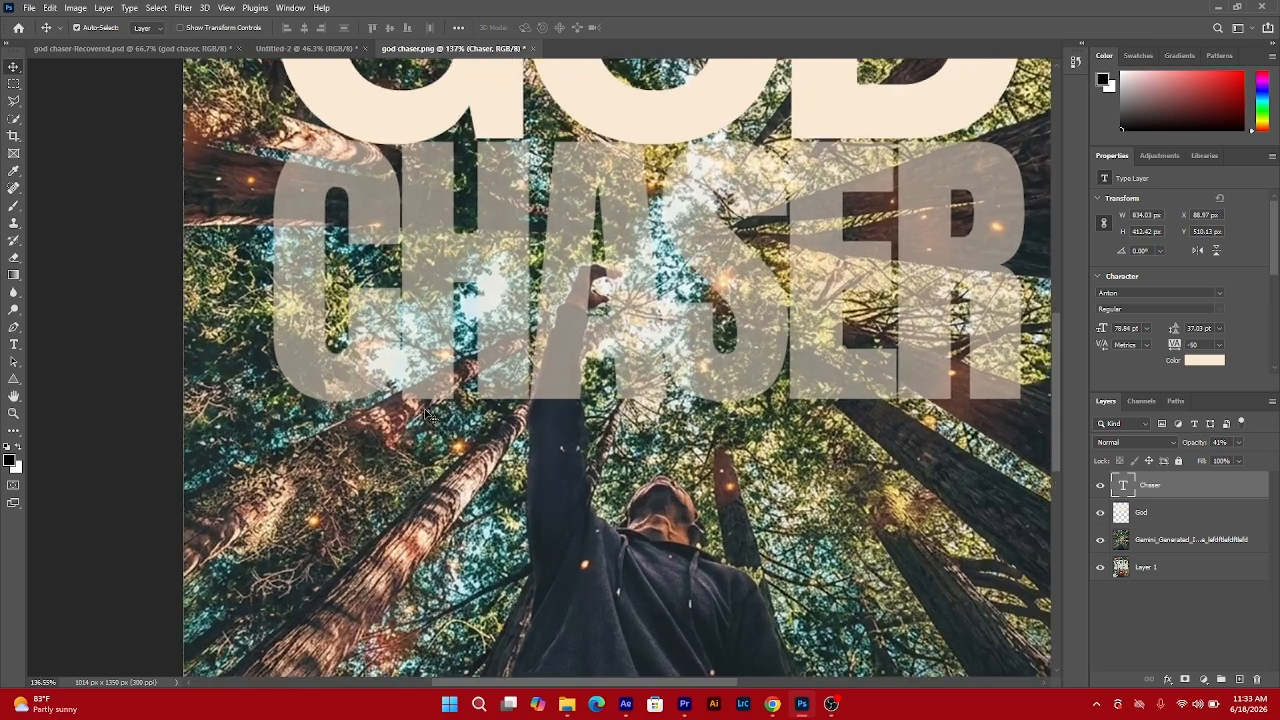
{"action": "scroll", "coordinate": [360, 300], "scroll_direction": "up", "scroll_amount": 3}
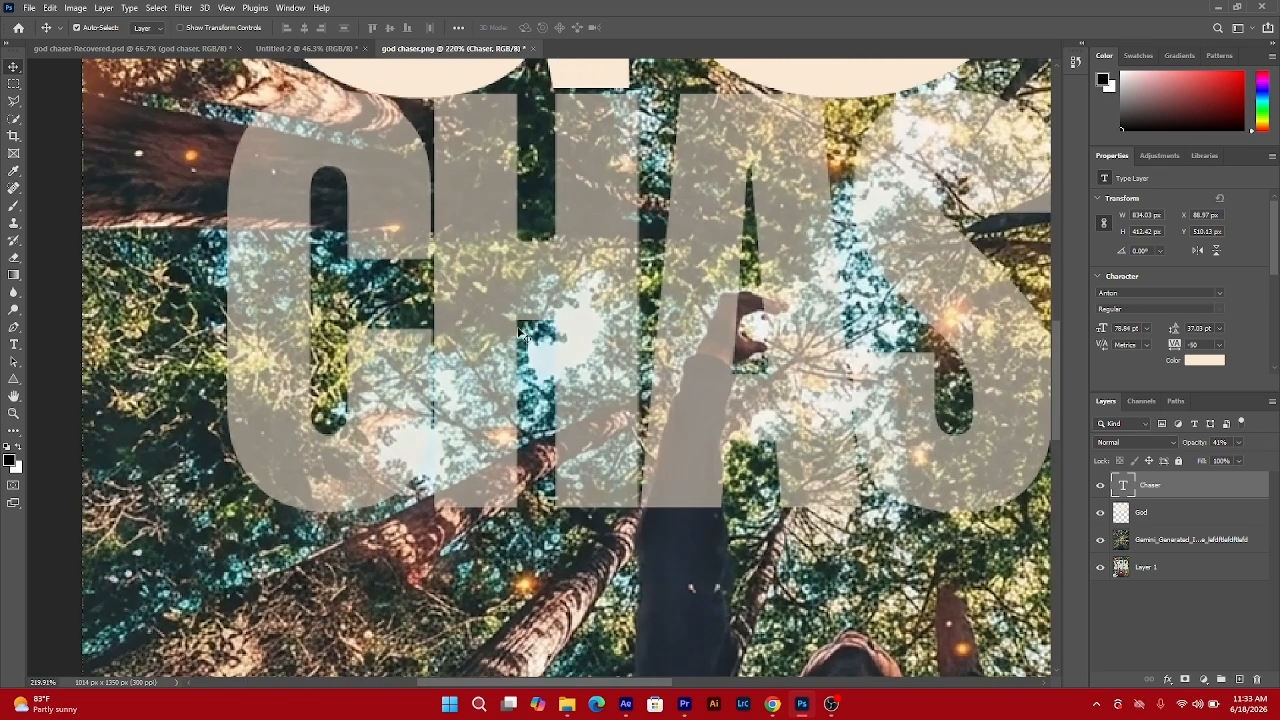
Outline the horizontal trunk crossing the upper left part of the C with the Polygonal Lasso.
{"action": "left_click", "coordinate": [14, 101]}
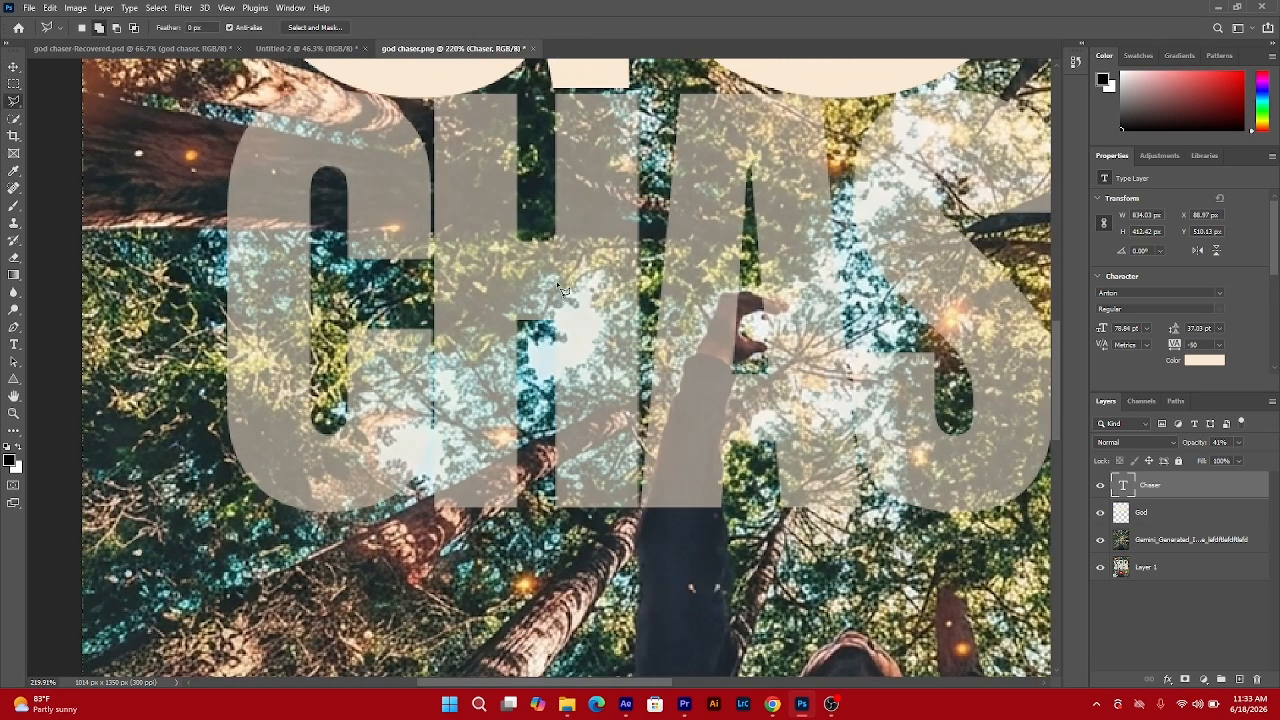
{"action": "scroll", "coordinate": [340, 232], "scroll_direction": "up", "scroll_amount": 1}
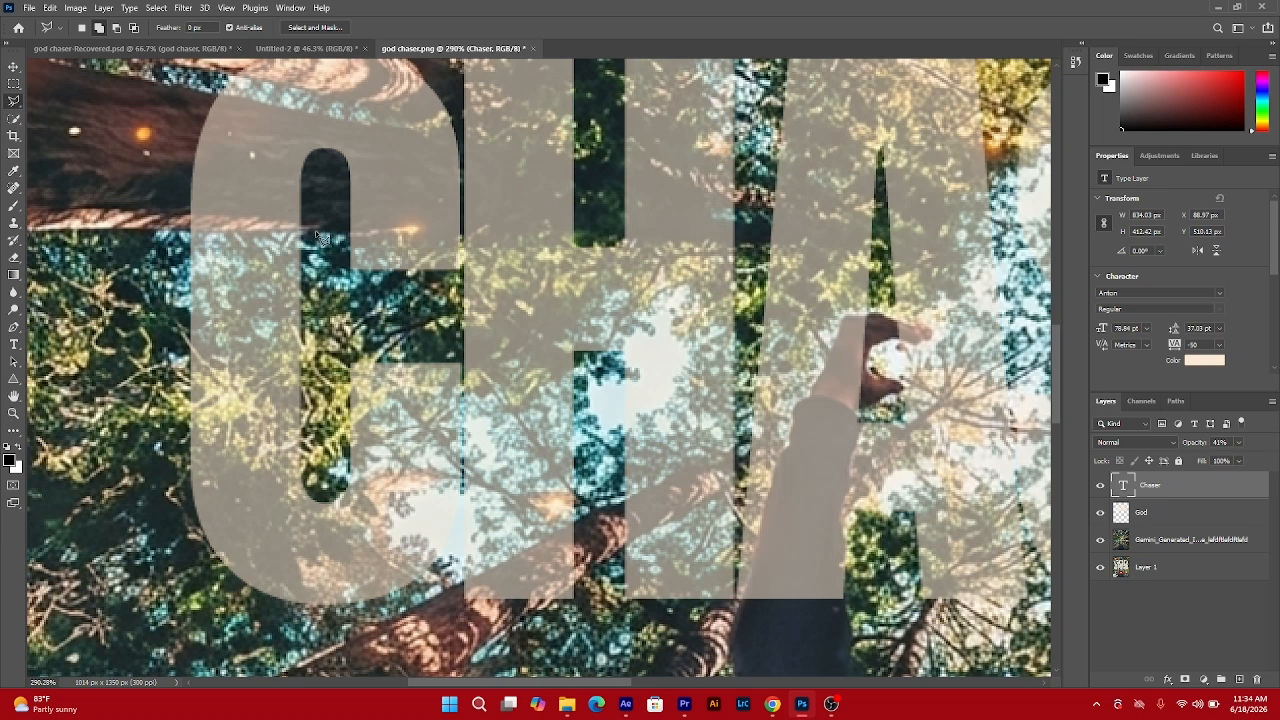
{"action": "mouse_move", "coordinate": [313, 235]}
{"action": "left_mouse_down"}
{"action": "mouse_move", "coordinate": [173, 240]}
{"action": "mouse_move", "coordinate": [177, 180]}
{"action": "mouse_move", "coordinate": [195, 95]}
{"action": "mouse_move", "coordinate": [324, 122]}
{"action": "left_mouse_up"}
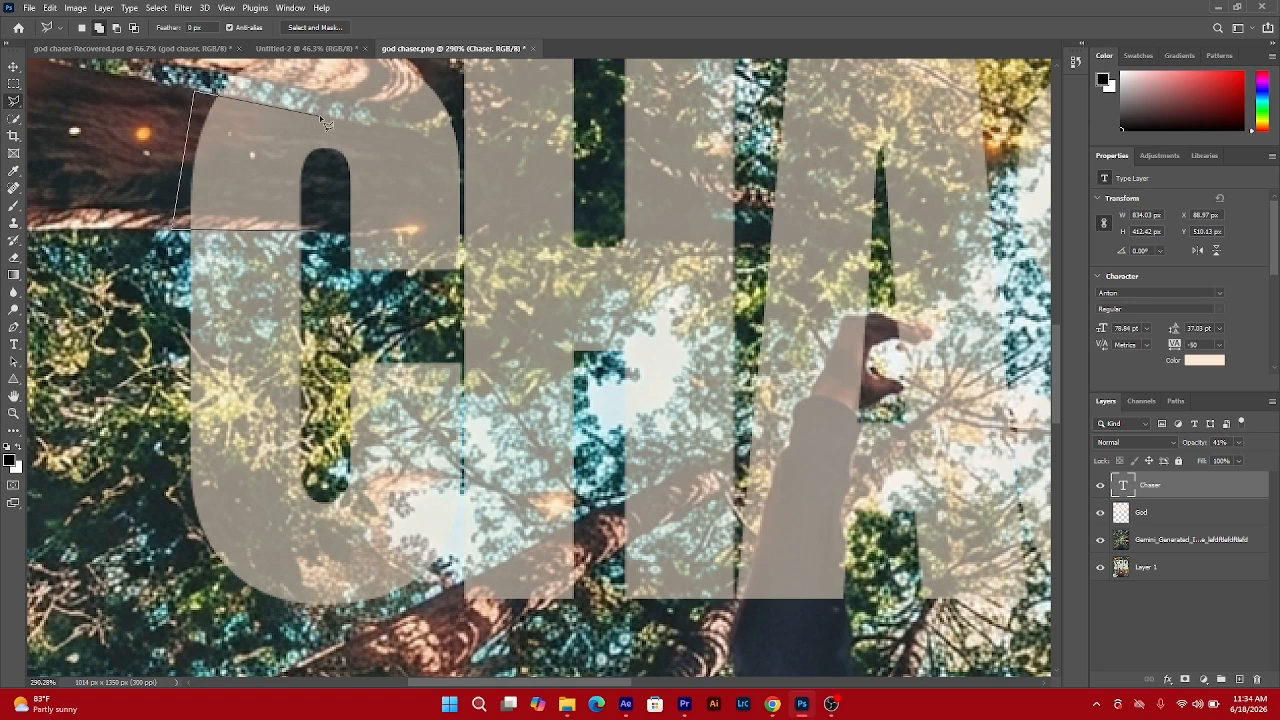
{"action": "mouse_move", "coordinate": [326, 122]}
{"action": "left_mouse_down"}
{"action": "mouse_move", "coordinate": [320, 245]}
{"action": "mouse_move", "coordinate": [326, 236]}
{"action": "left_mouse_up"}
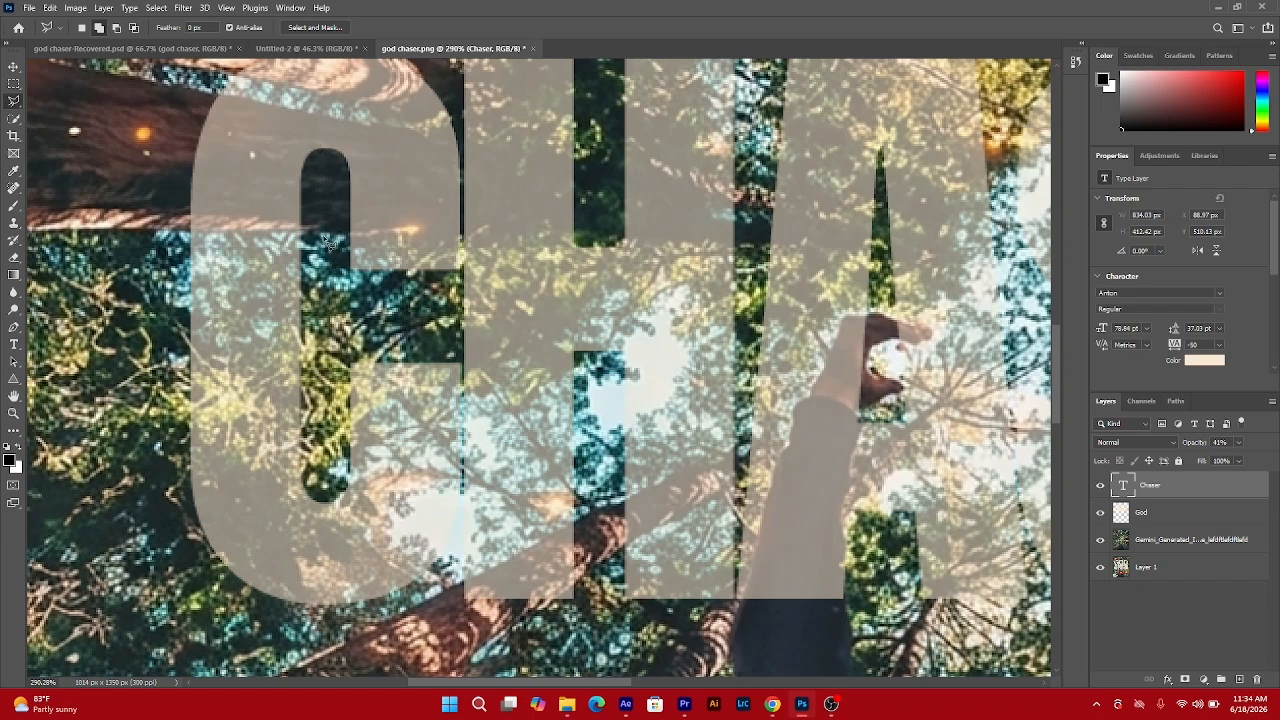
Rasterize the CHASER type layer, delete the selected part of the C over the trunk, and deselect.
{"action": "key", "text": "Delete"}
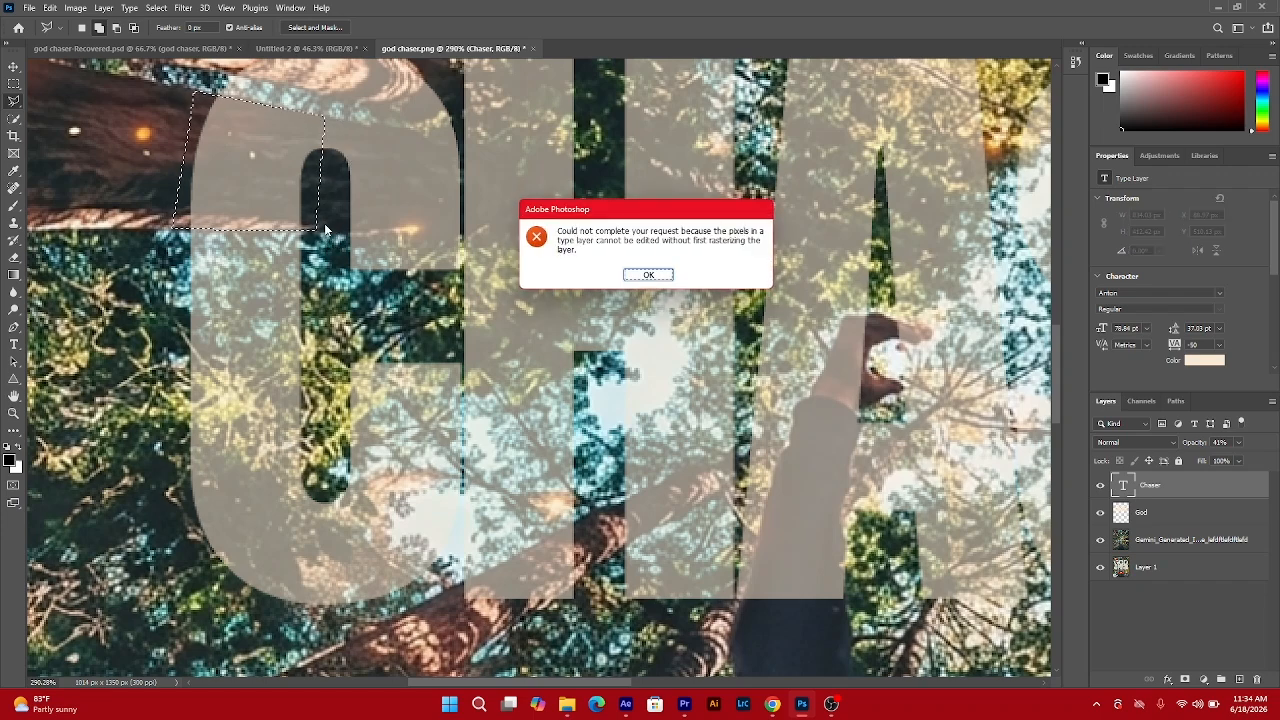
{"action": "left_click", "coordinate": [657, 281]}
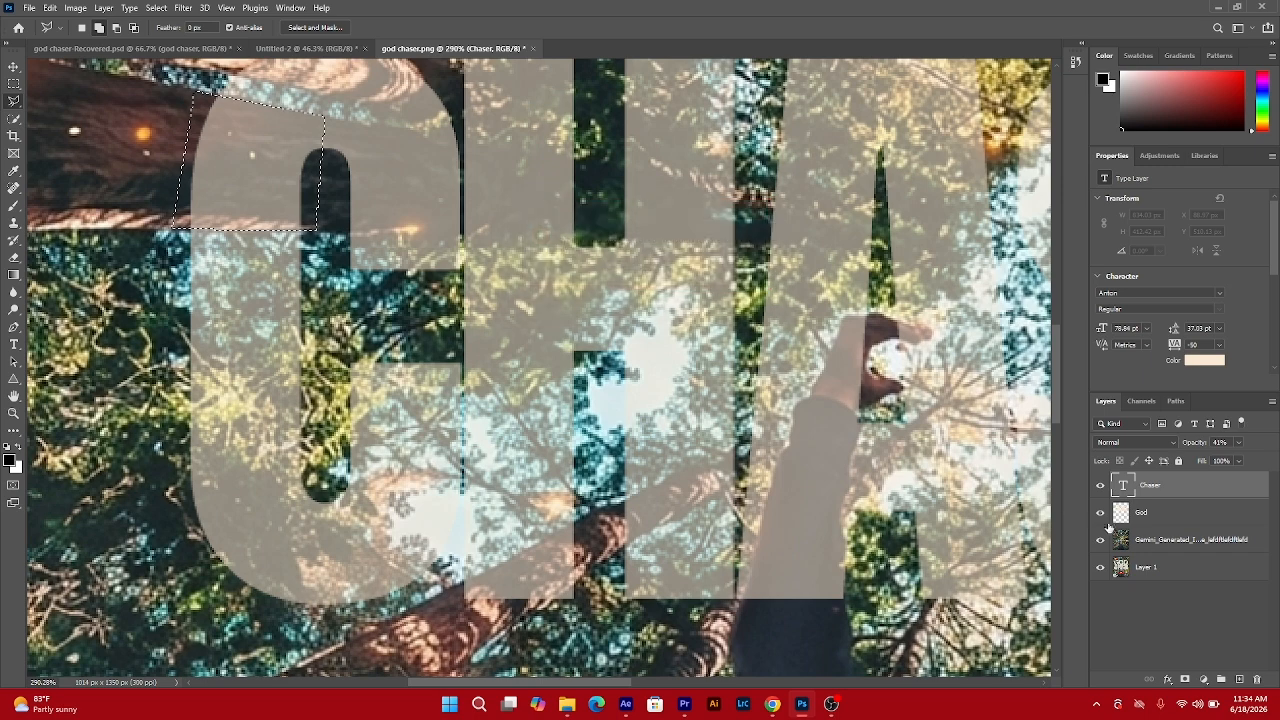
{"action": "right_click", "coordinate": [1196, 486]}
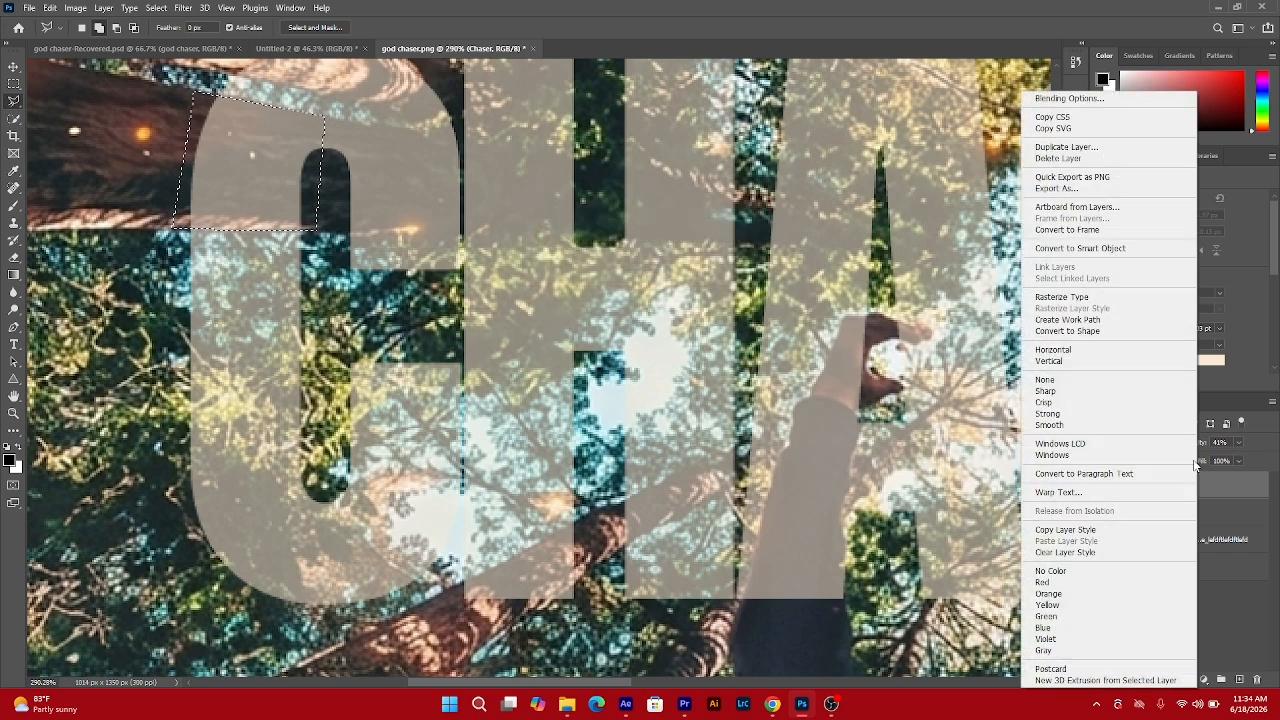
{"action": "left_click", "coordinate": [1097, 297]}
{"action": "key", "text": "Delete"}
{"action": "key", "text": "ctrl+d"}
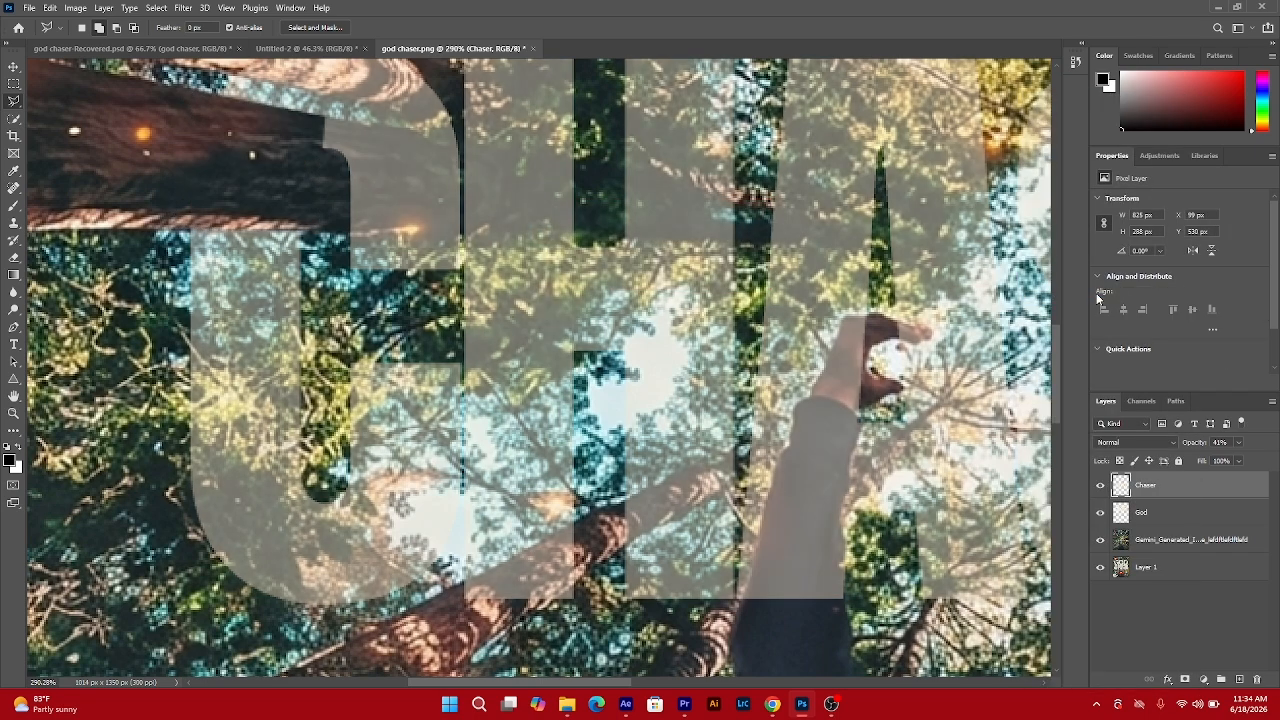
Restore the CHASER layer's opacity to 100% and check the cutout on the C.
{"action": "scroll", "coordinate": [487, 351], "scroll_direction": "down", "scroll_amount": 5}
{"action": "scroll", "coordinate": [493, 366], "scroll_direction": "down", "scroll_amount": 1}
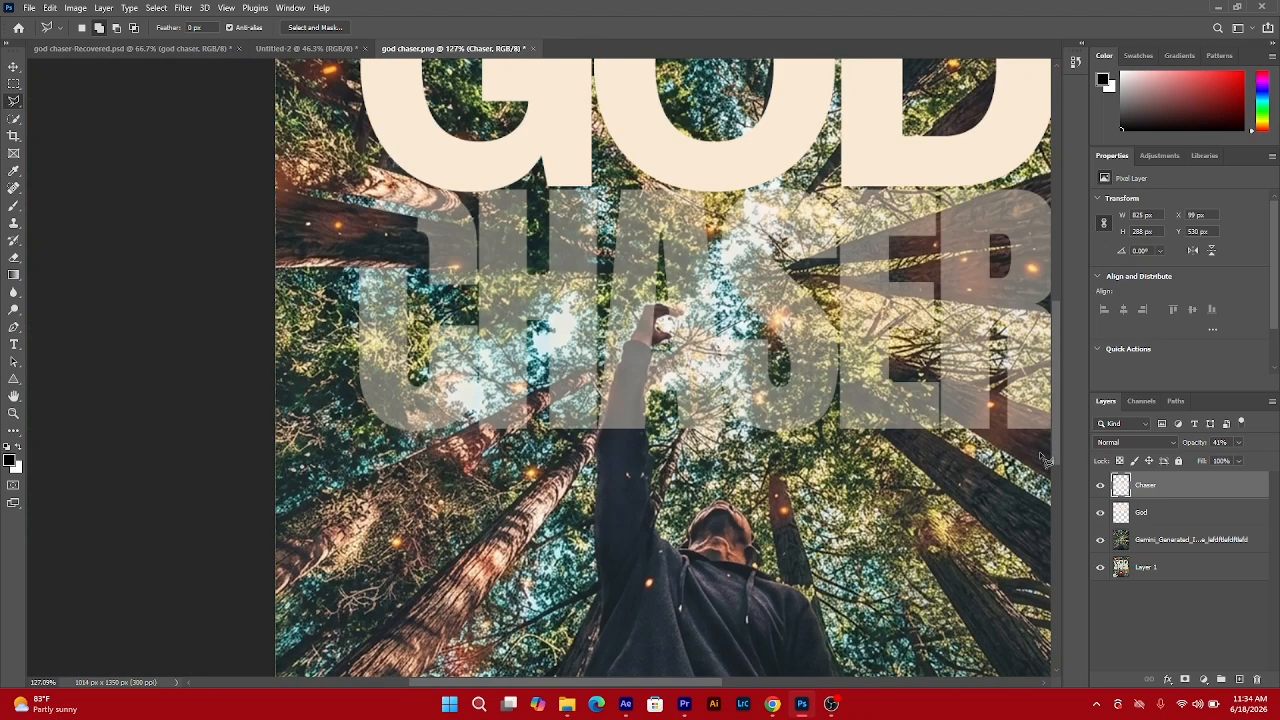
{"action": "left_click_drag", "start_coordinate": [1193, 449], "coordinate": [1270, 476]}
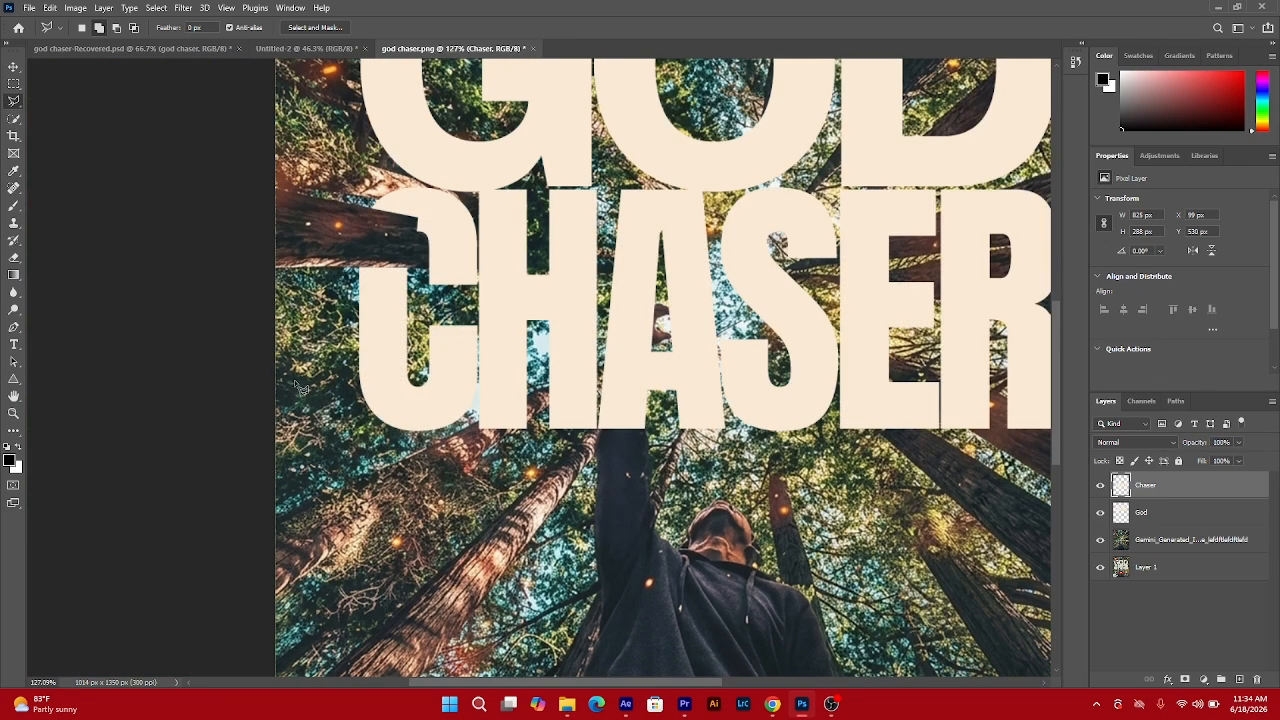
{"action": "scroll", "coordinate": [300, 386], "scroll_direction": "down", "scroll_amount": 4}
{"action": "scroll", "coordinate": [303, 382], "scroll_direction": "down", "scroll_amount": 2}
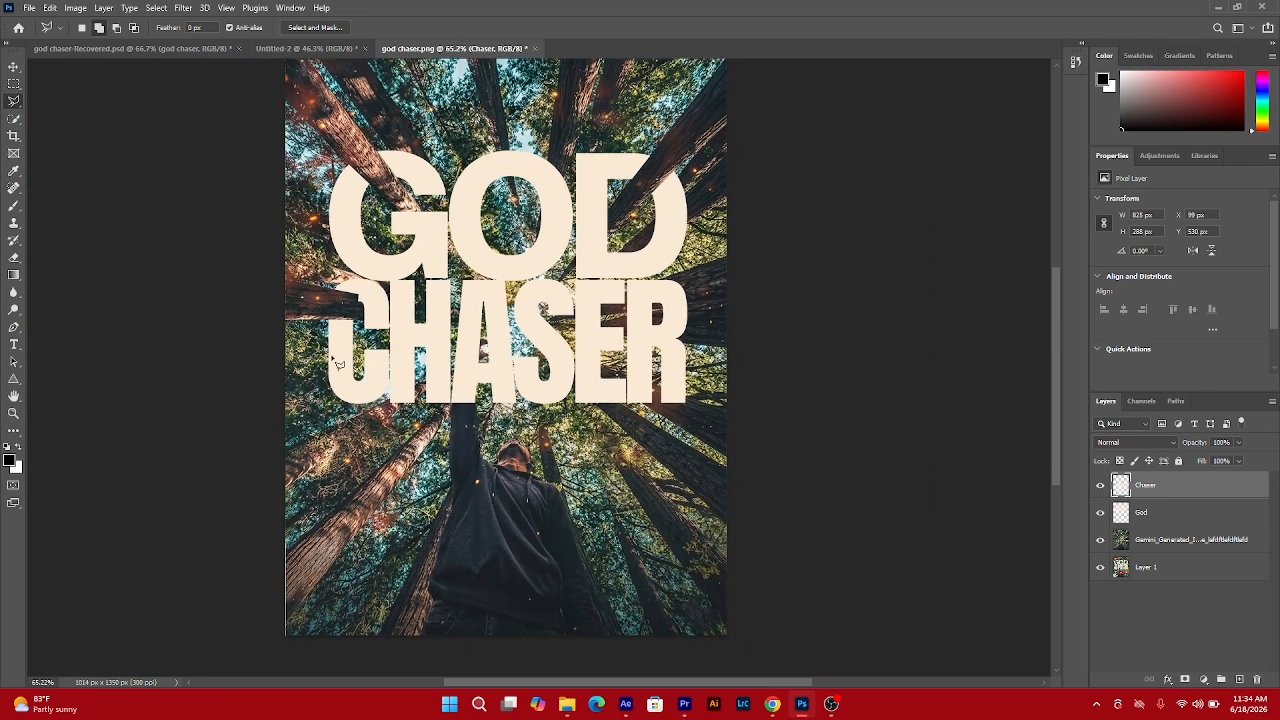
{"action": "scroll", "coordinate": [370, 320], "scroll_direction": "up", "scroll_amount": 9}
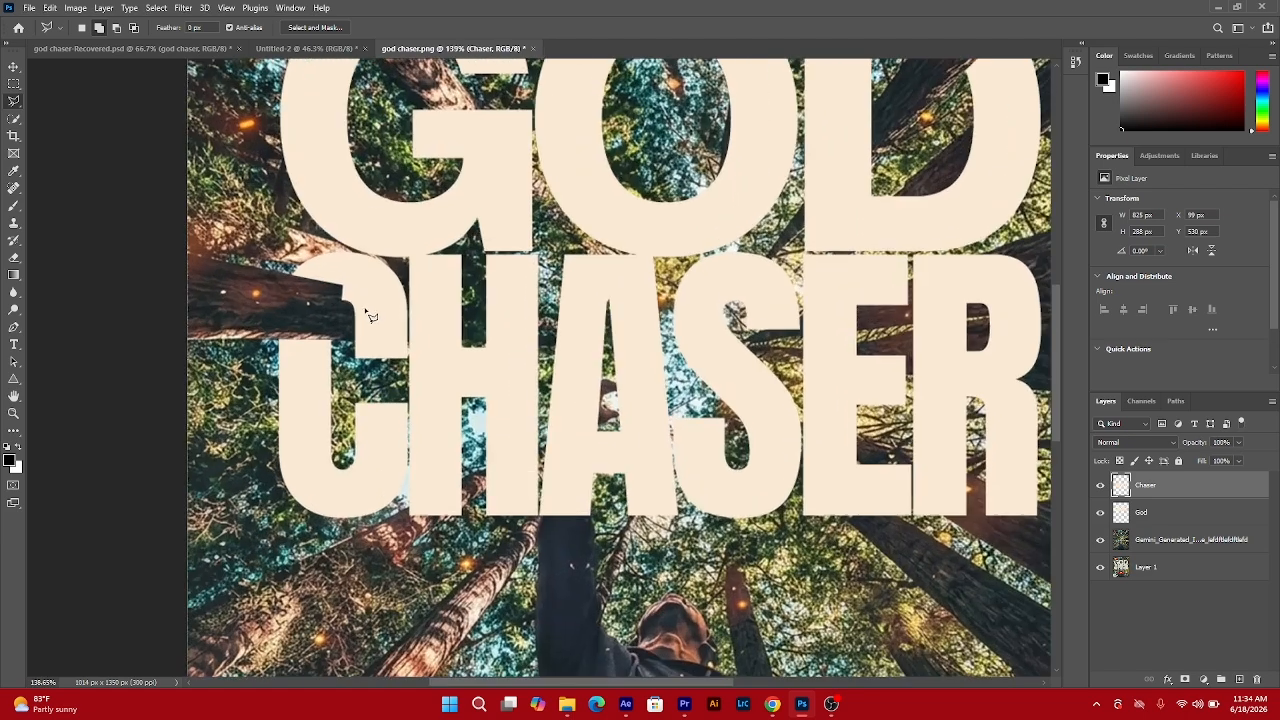
{"action": "scroll", "coordinate": [367, 318], "scroll_direction": "up", "scroll_amount": 3}
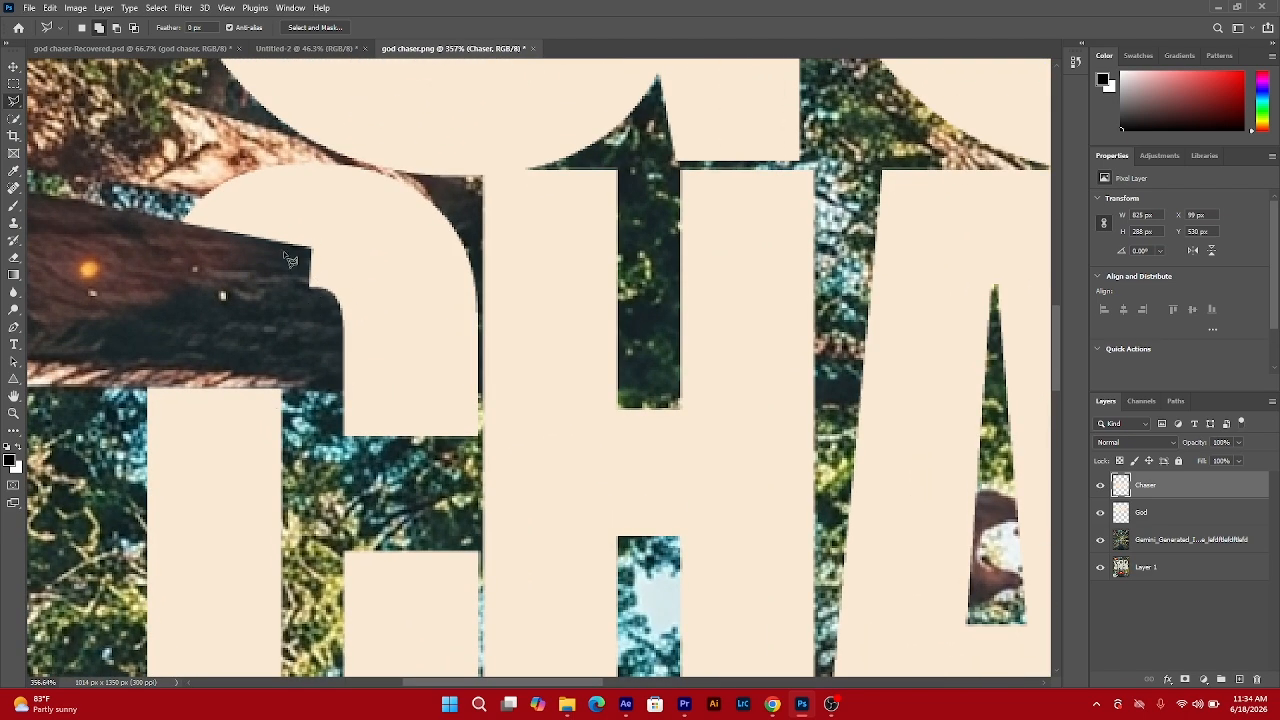
{"action": "scroll", "coordinate": [287, 258], "scroll_direction": "down", "scroll_amount": 8}
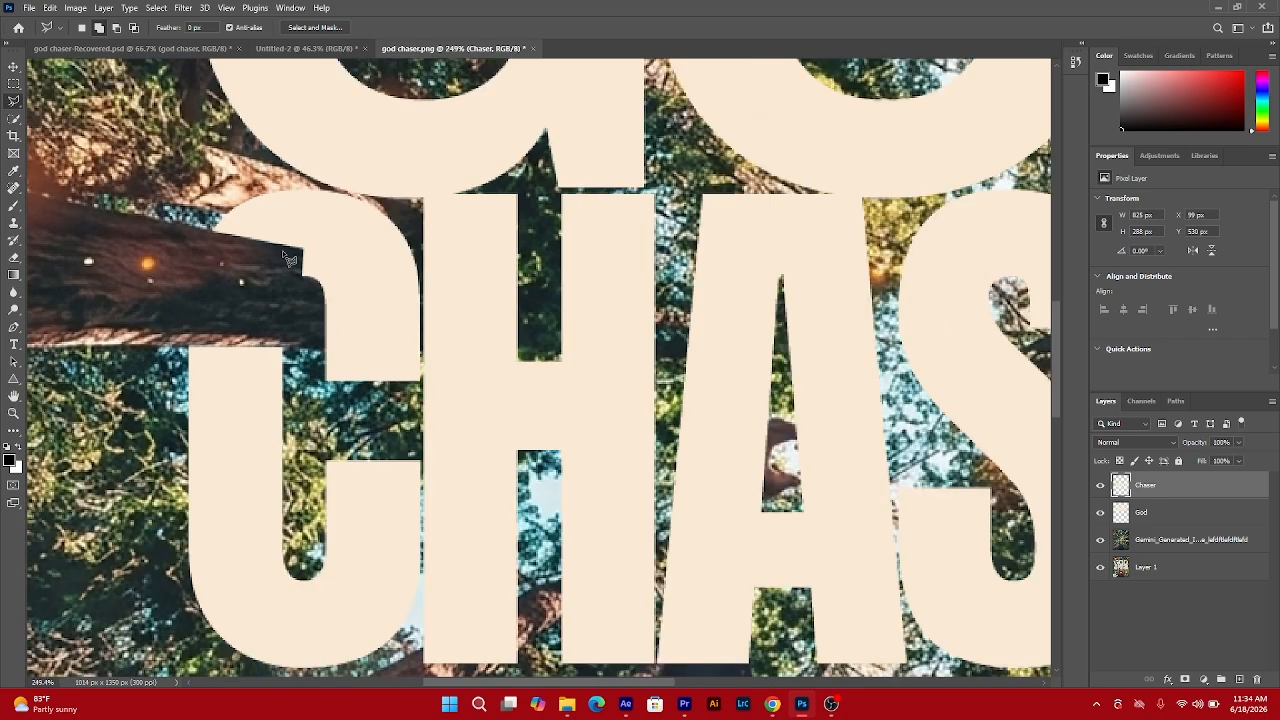
{"action": "scroll", "coordinate": [275, 281], "scroll_direction": "down", "scroll_amount": 2}
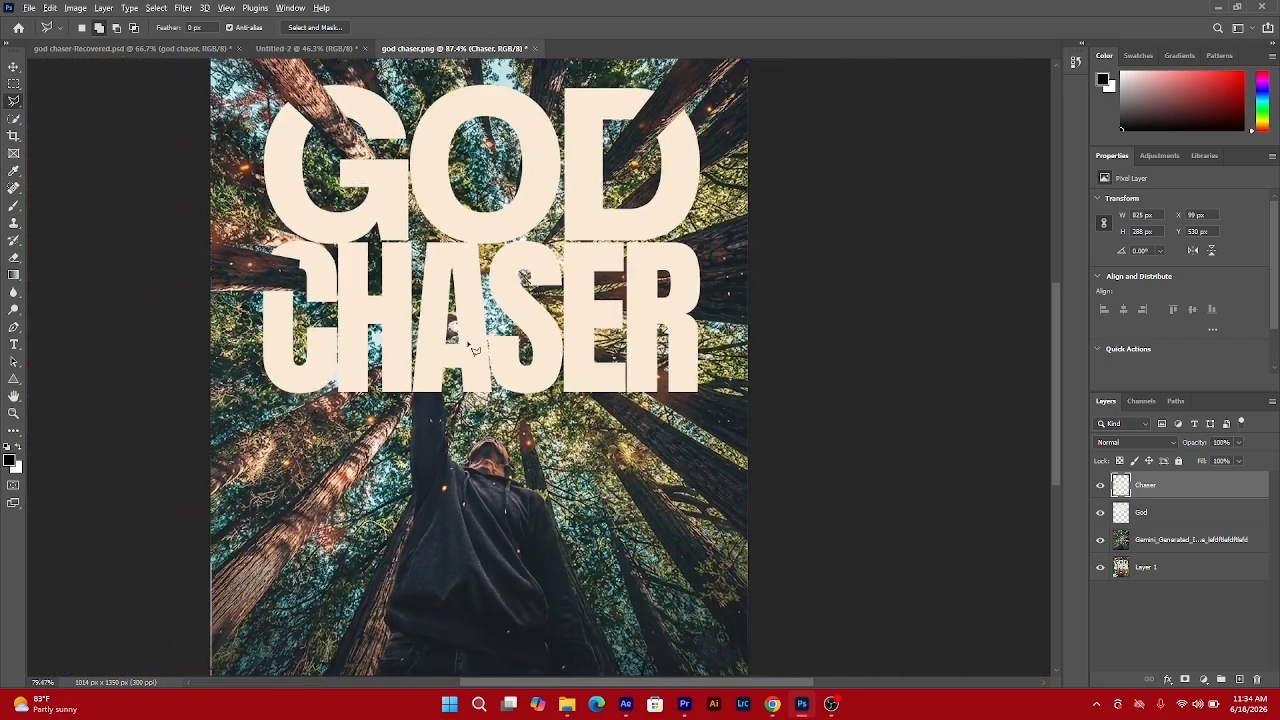
Lower the CHASER layer's opacity to 27% to reveal the raised arm behind the letters.
{"action": "left_click", "coordinate": [12, 66]}
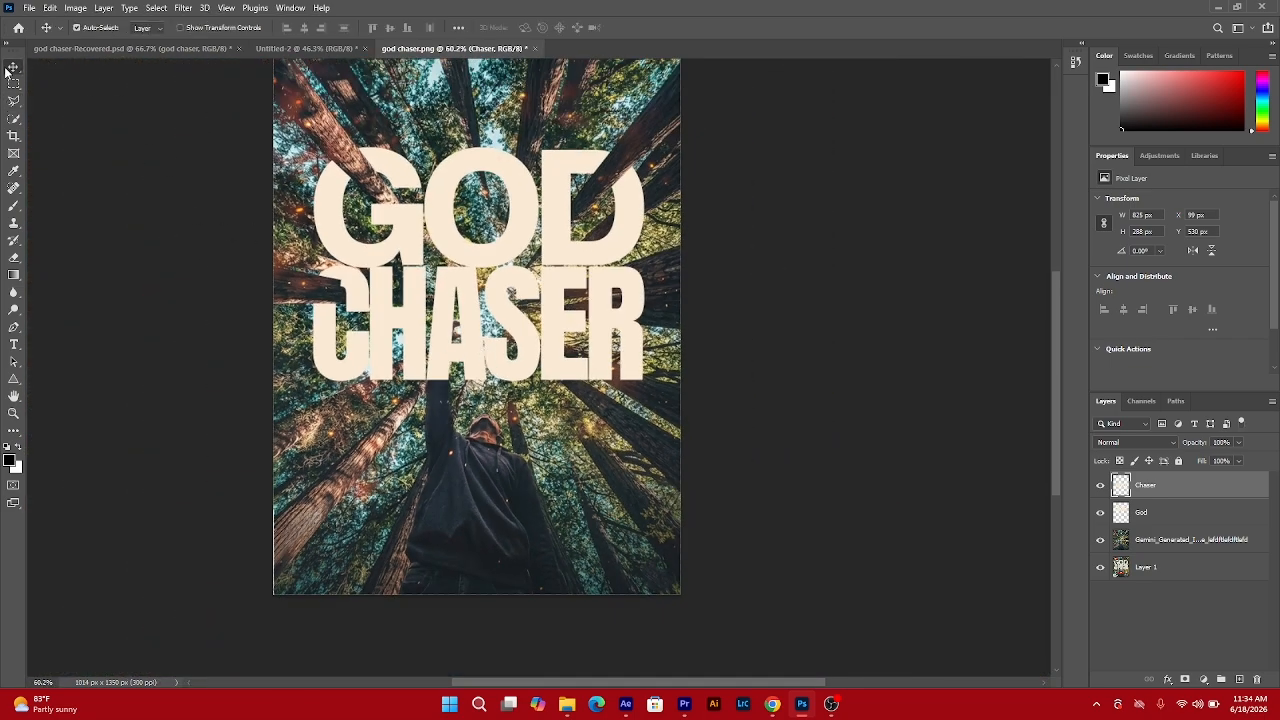
{"action": "scroll", "coordinate": [561, 520], "scroll_direction": "up", "scroll_amount": 2}
{"action": "left_click", "coordinate": [440, 480]}
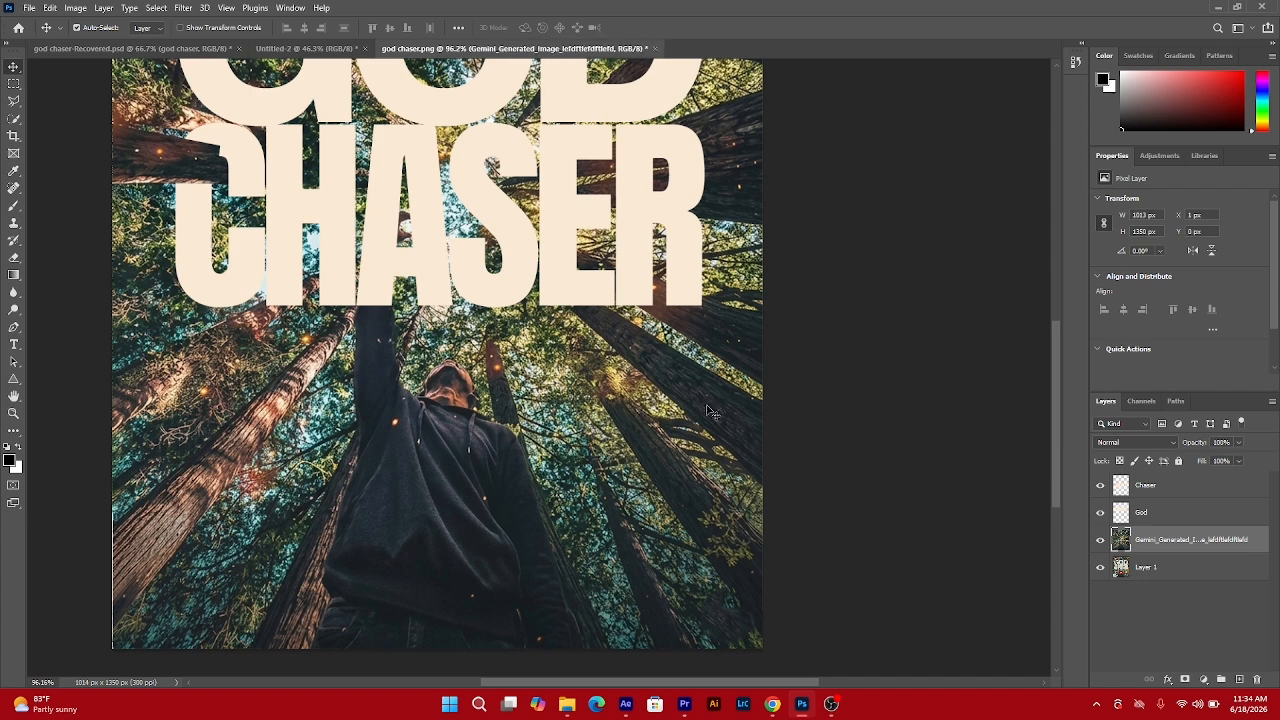
{"action": "left_click", "coordinate": [449, 287]}
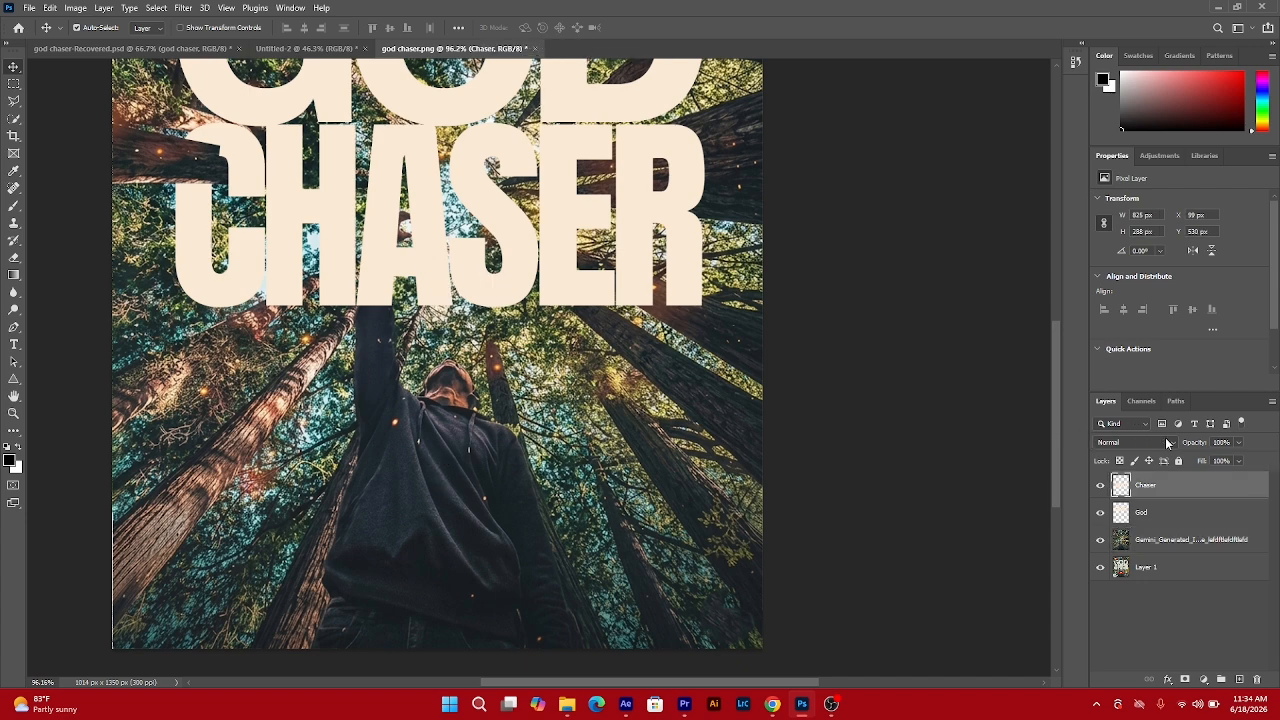
{"action": "left_click", "coordinate": [1220, 442]}
{"action": "type", "text": "27"}
{"action": "key", "text": "Return"}
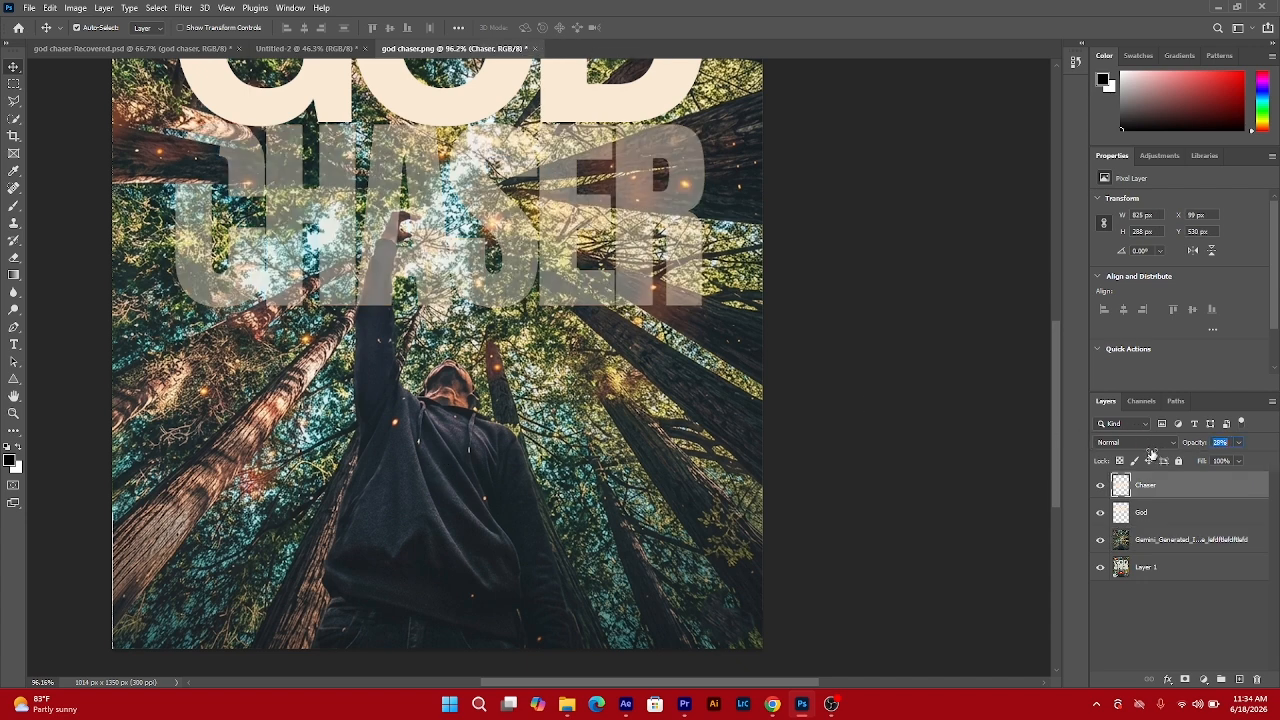
Outline the raised forearm and upper hand overlapping the A of CHASER with the Polygonal Lasso, closing the selection below the letters.
{"action": "scroll", "coordinate": [437, 252], "scroll_direction": "up", "scroll_amount": 6}
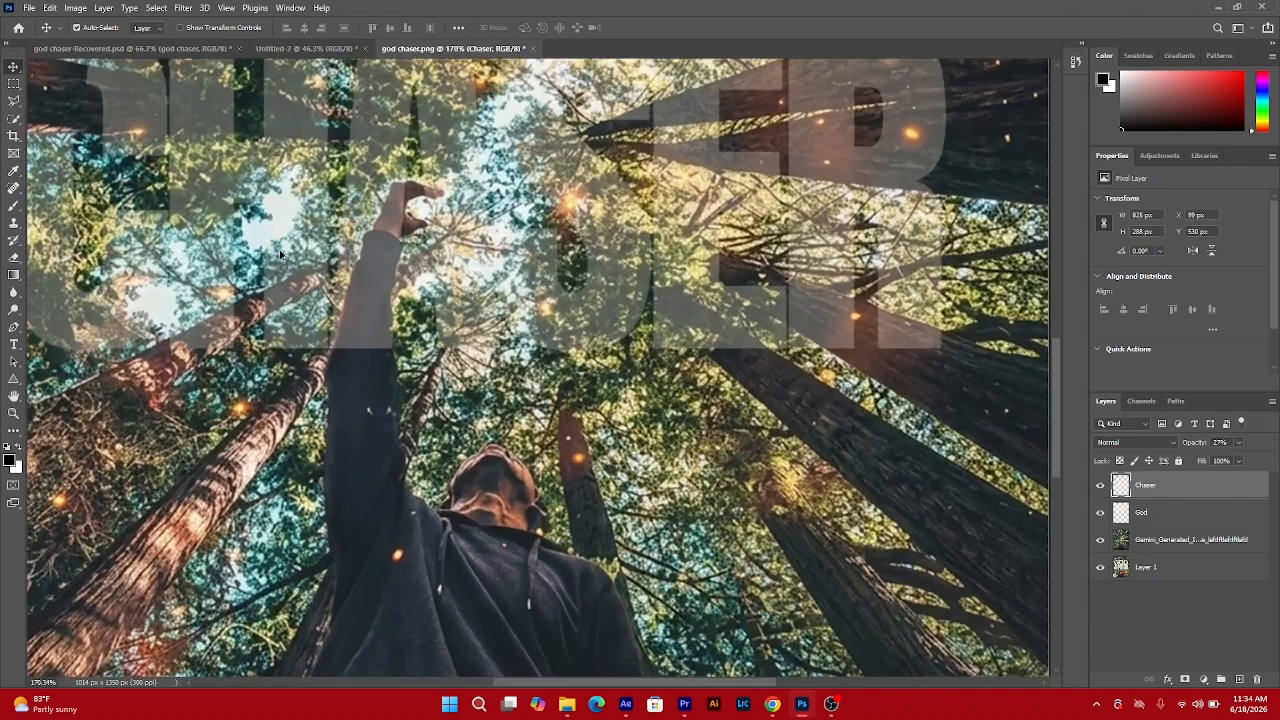
{"action": "scroll", "coordinate": [437, 252], "scroll_direction": "up", "scroll_amount": 1}
{"action": "scroll", "coordinate": [371, 271], "scroll_direction": "up", "scroll_amount": 1}
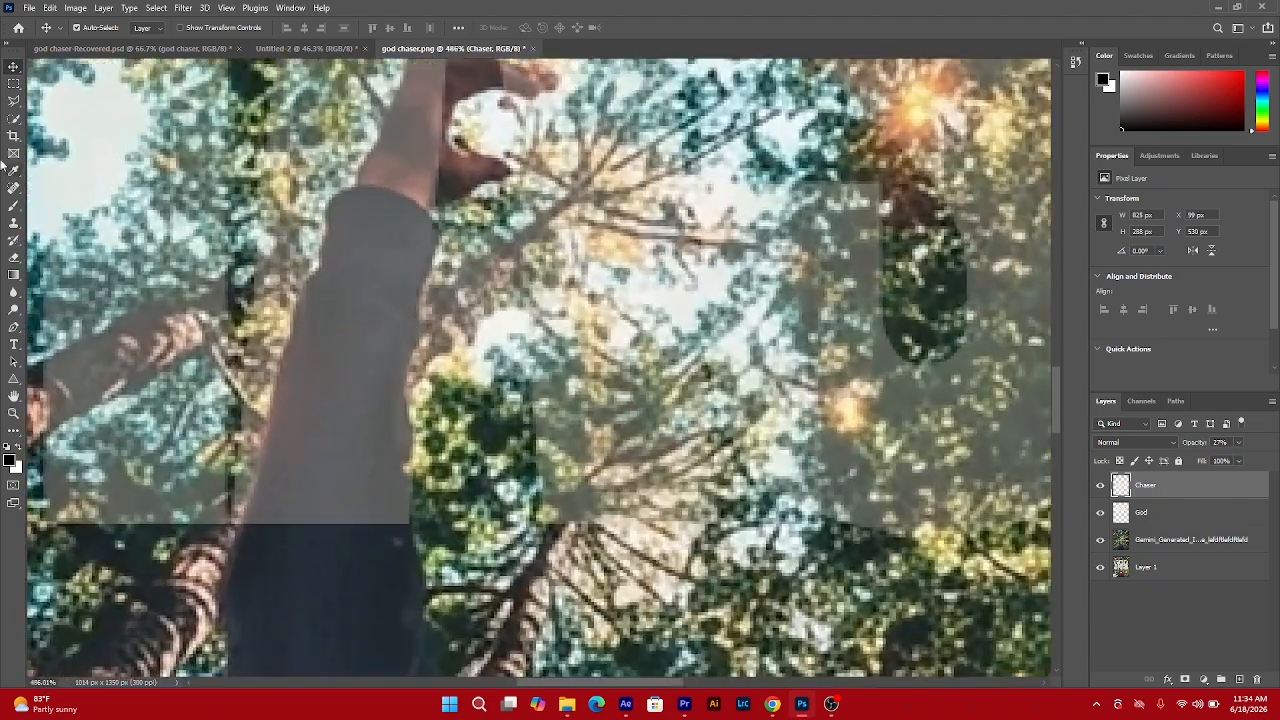
{"action": "left_click", "coordinate": [10, 102]}
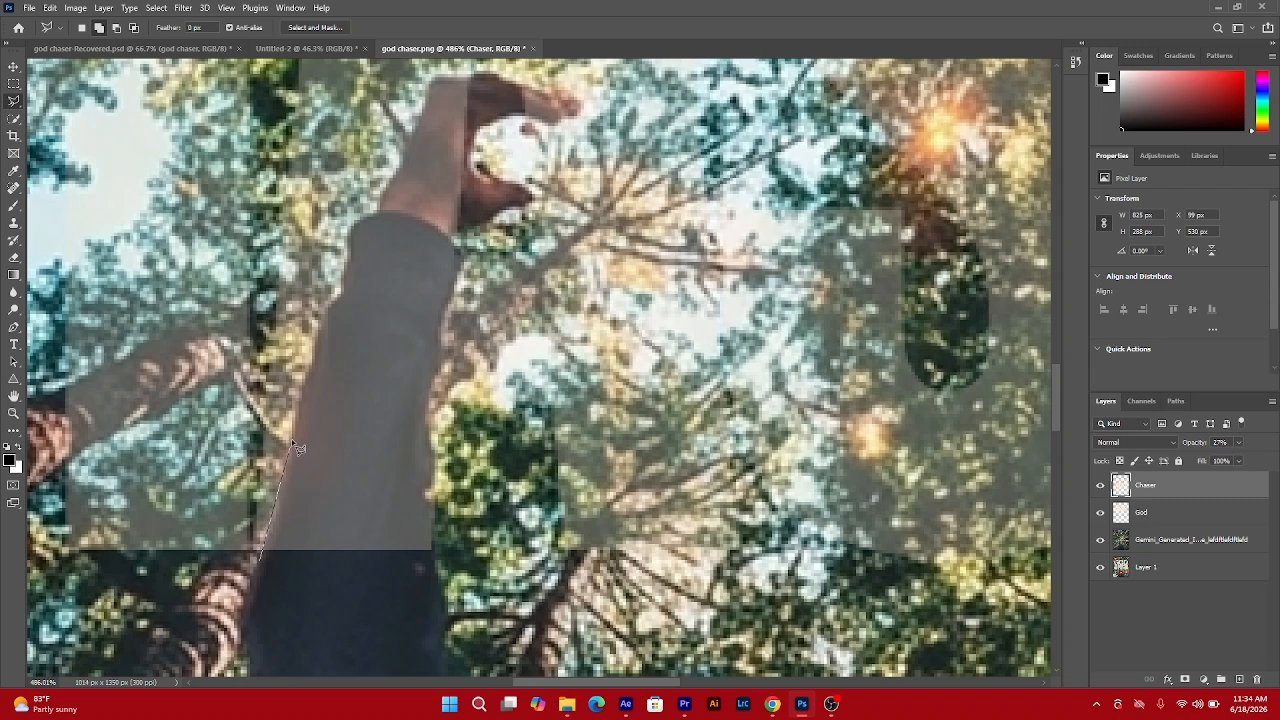
{"action": "left_click", "coordinate": [320, 330]}
{"action": "left_click", "coordinate": [334, 298]}
{"action": "left_click", "coordinate": [350, 224]}
{"action": "left_click", "coordinate": [430, 82]}
{"action": "left_click", "coordinate": [470, 72]}
{"action": "left_click", "coordinate": [520, 80]}
{"action": "left_click", "coordinate": [556, 86]}
{"action": "left_click", "coordinate": [578, 104]}
{"action": "left_click", "coordinate": [558, 124]}
{"action": "left_click", "coordinate": [468, 124]}
{"action": "left_click", "coordinate": [486, 632]}
{"action": "left_click", "coordinate": [330, 630]}
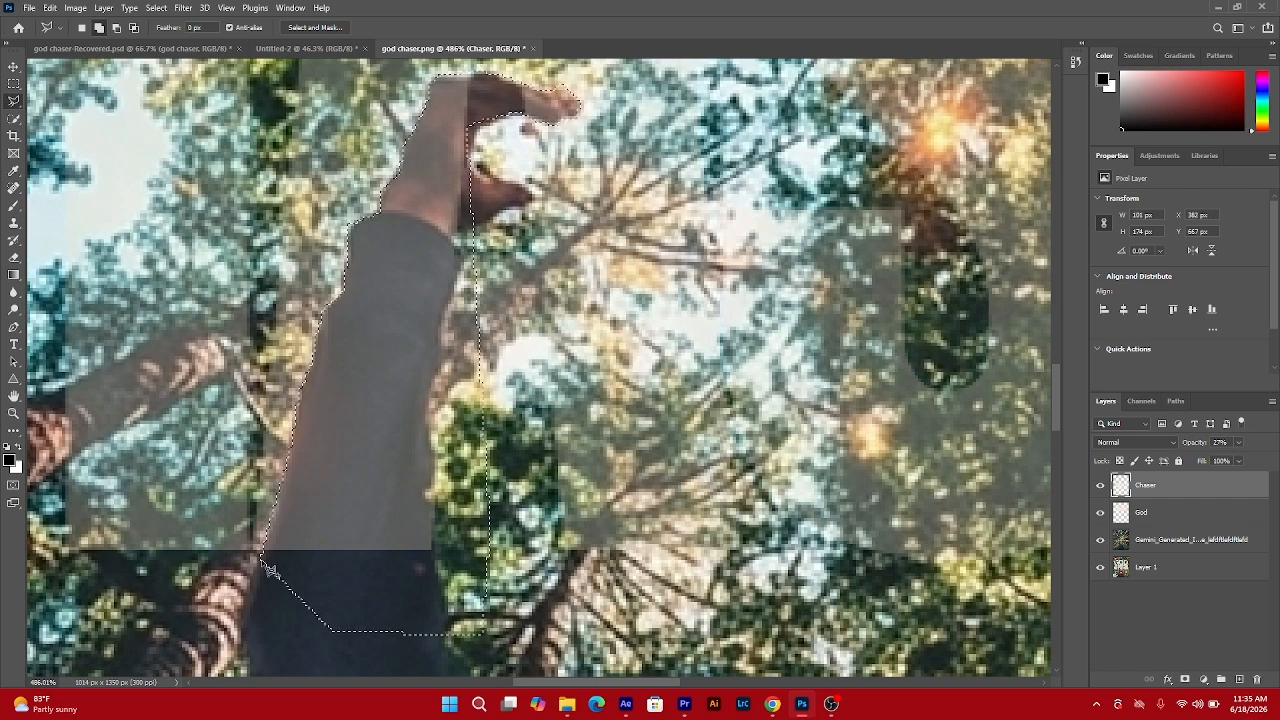
{"action": "left_click", "coordinate": [264, 560]}
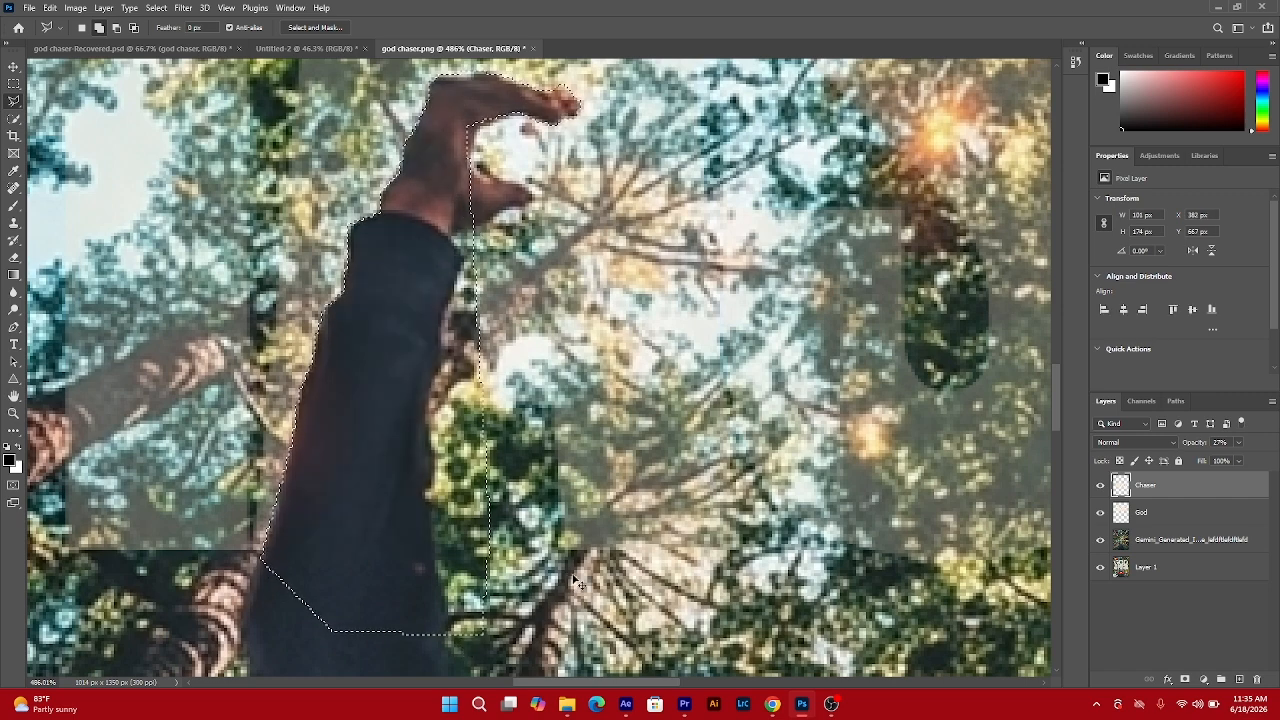
Delete the selected part of the A over the arm, deselect, and restore the CHASER layer's opacity to 100%.
{"action": "key", "text": "ctrl+d"}
{"action": "key", "text": "0"}
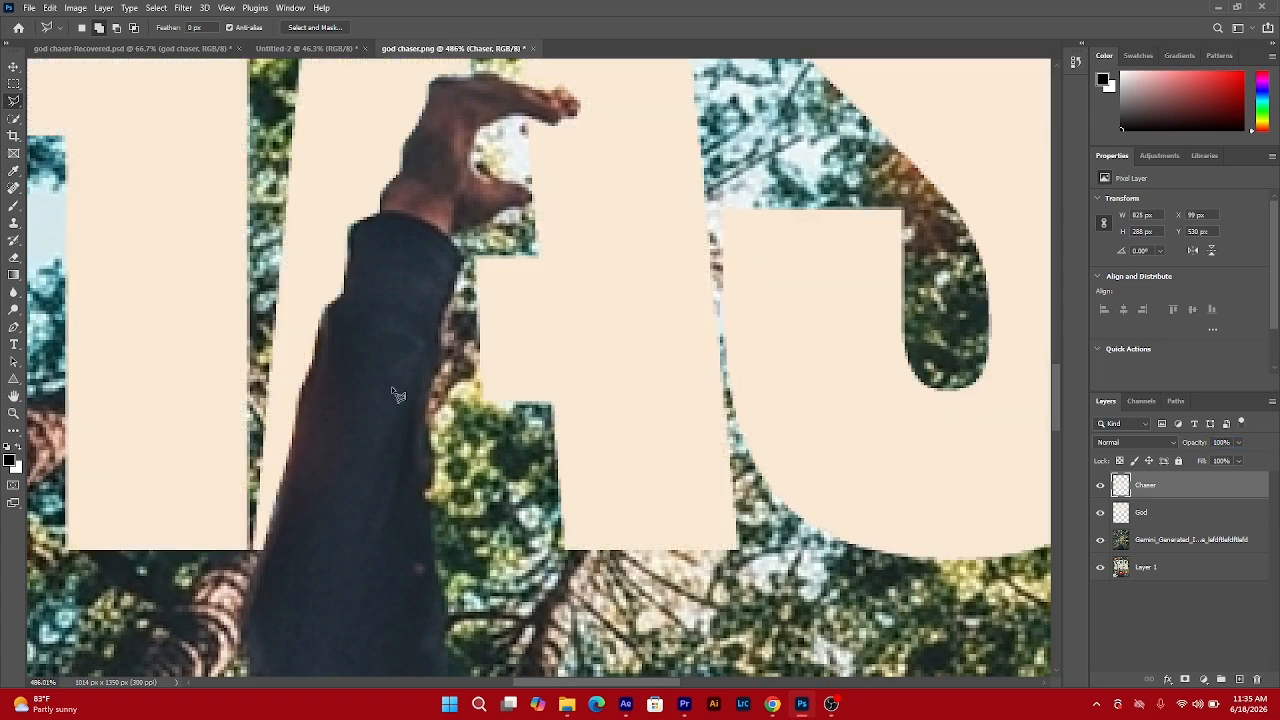
{"action": "scroll", "coordinate": [391, 386], "scroll_direction": "down", "scroll_amount": 5}
{"action": "scroll", "coordinate": [351, 397], "scroll_direction": "down", "scroll_amount": 8}
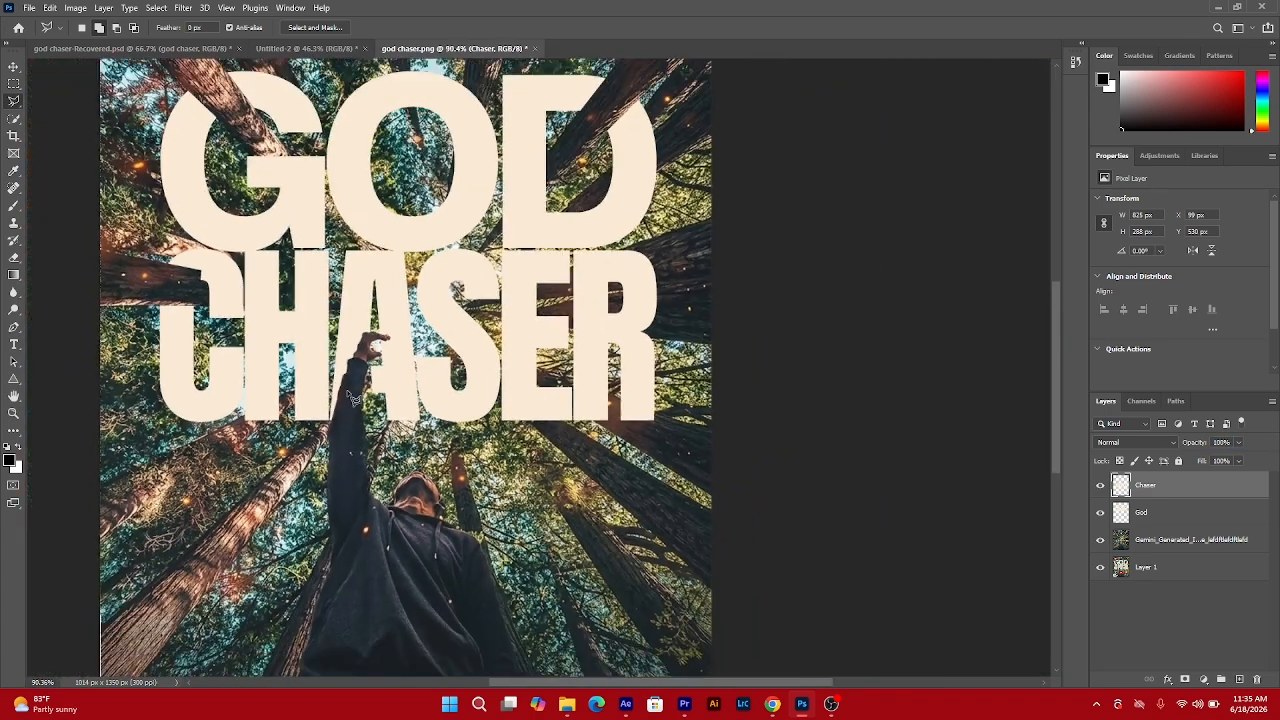
Group the Chaser and God layers and name the group "theme".
{"action": "left_click", "coordinate": [14, 69]}
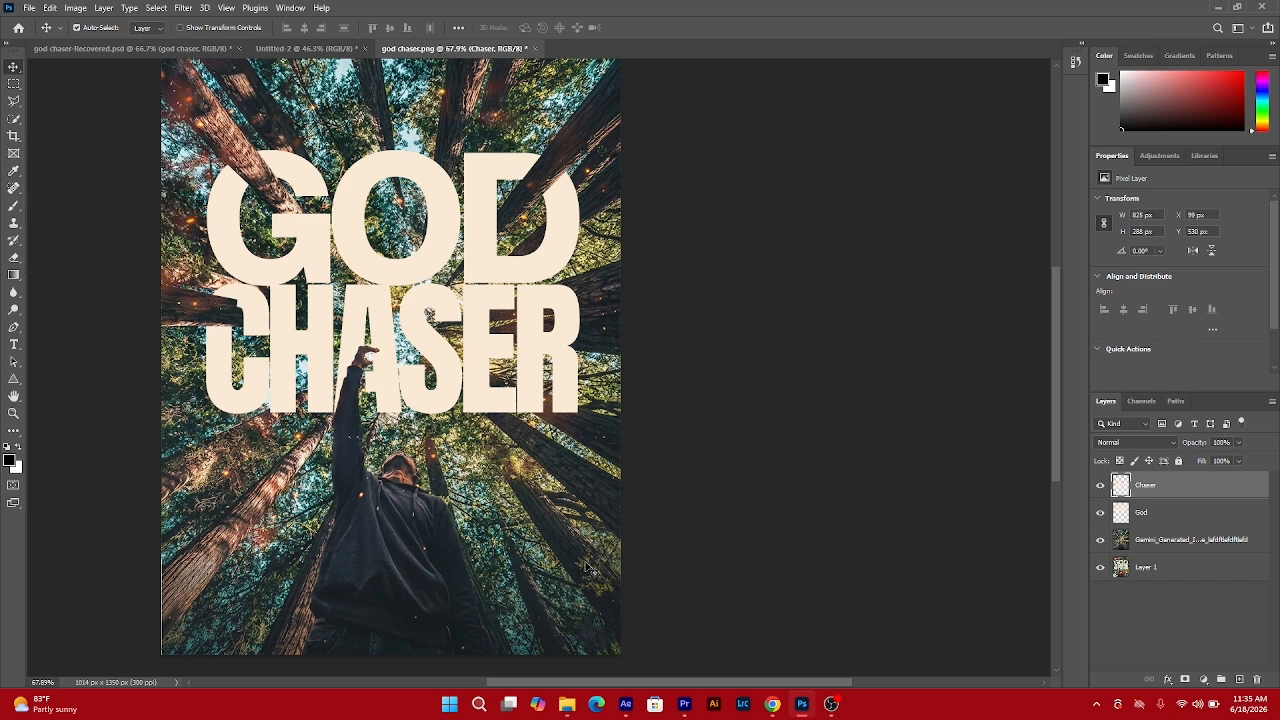
{"action": "scroll", "coordinate": [515, 536], "scroll_direction": "down", "scroll_amount": 2}
{"action": "scroll", "coordinate": [332, 441], "scroll_direction": "up", "scroll_amount": 2}
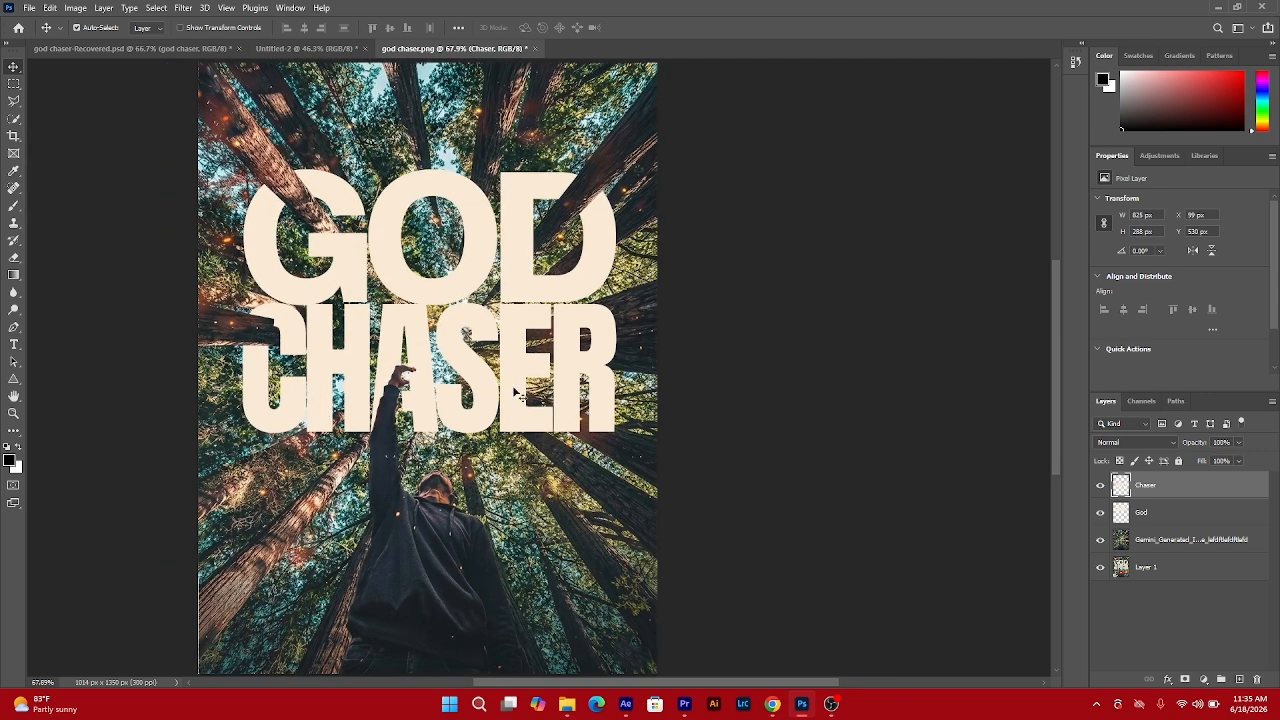
{"action": "scroll", "coordinate": [512, 385], "scroll_direction": "down", "scroll_amount": 1}
{"action": "scroll", "coordinate": [512, 385], "scroll_direction": "up", "scroll_amount": 2}
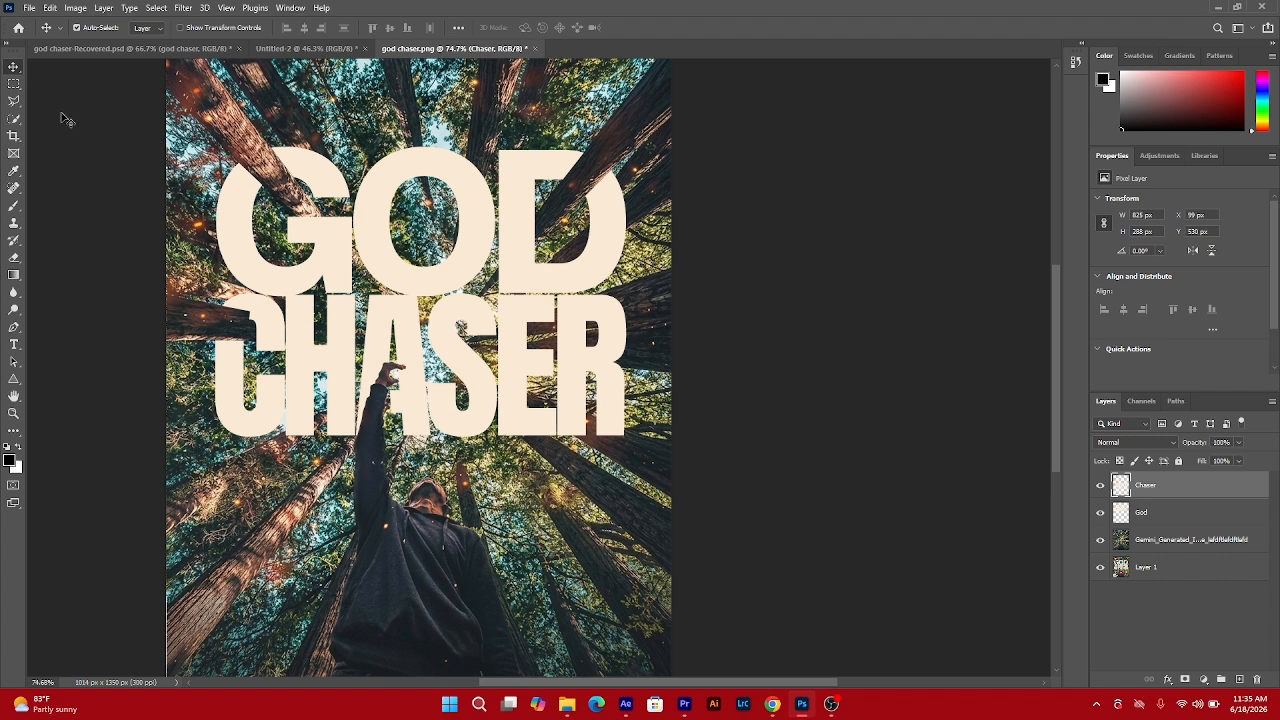
{"action": "left_click", "coordinate": [1175, 517], "text": "shift"}
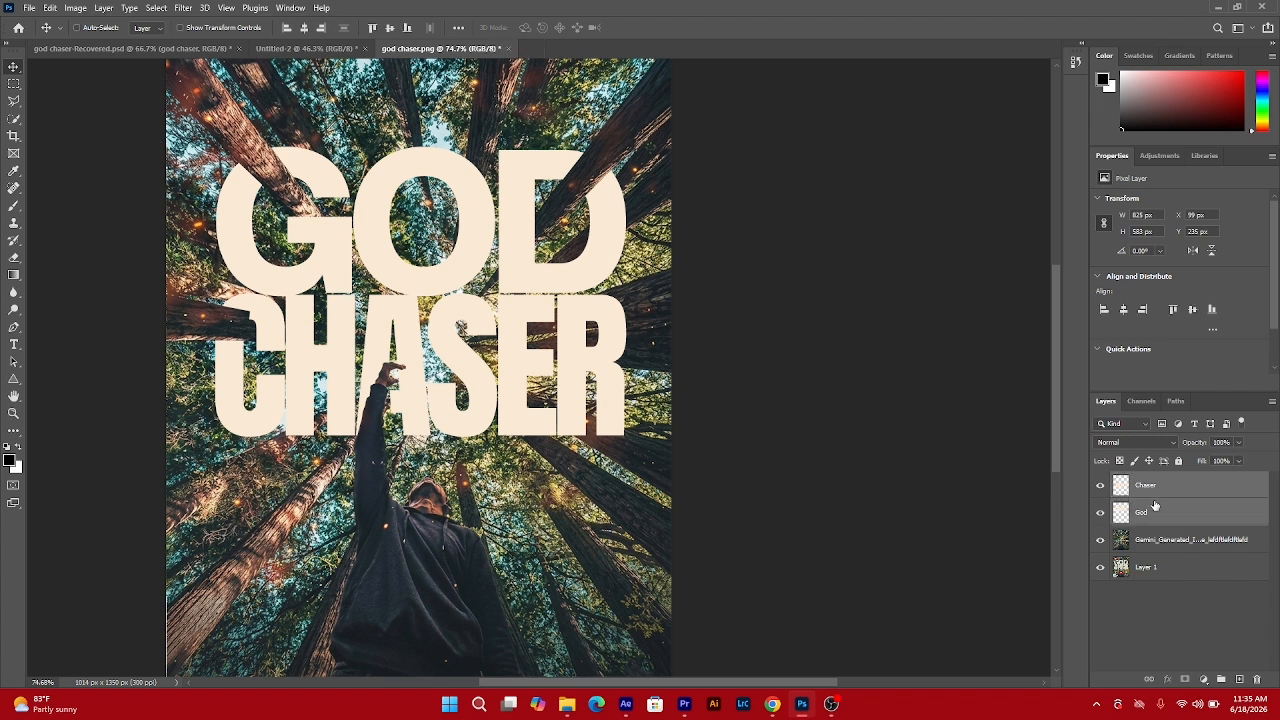
{"action": "key", "text": "ctrl+g"}
{"action": "double_click", "coordinate": [1152, 484]}
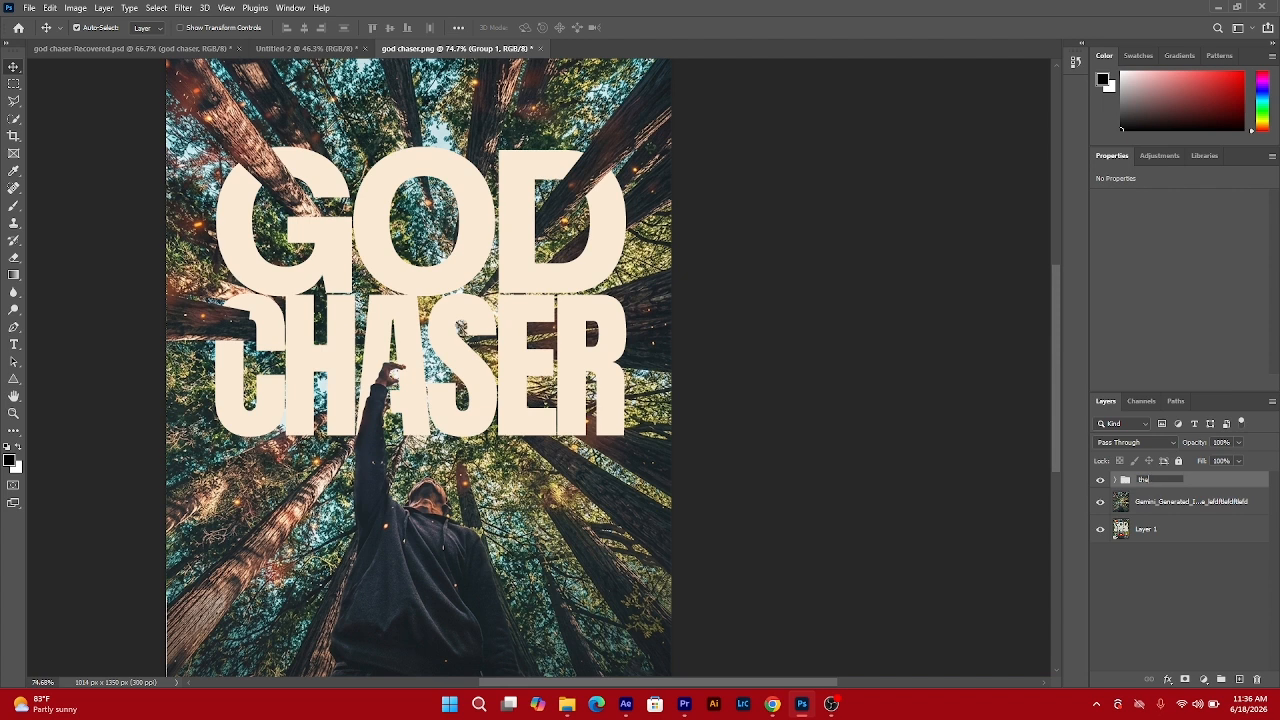
{"action": "key", "text": "Return"}
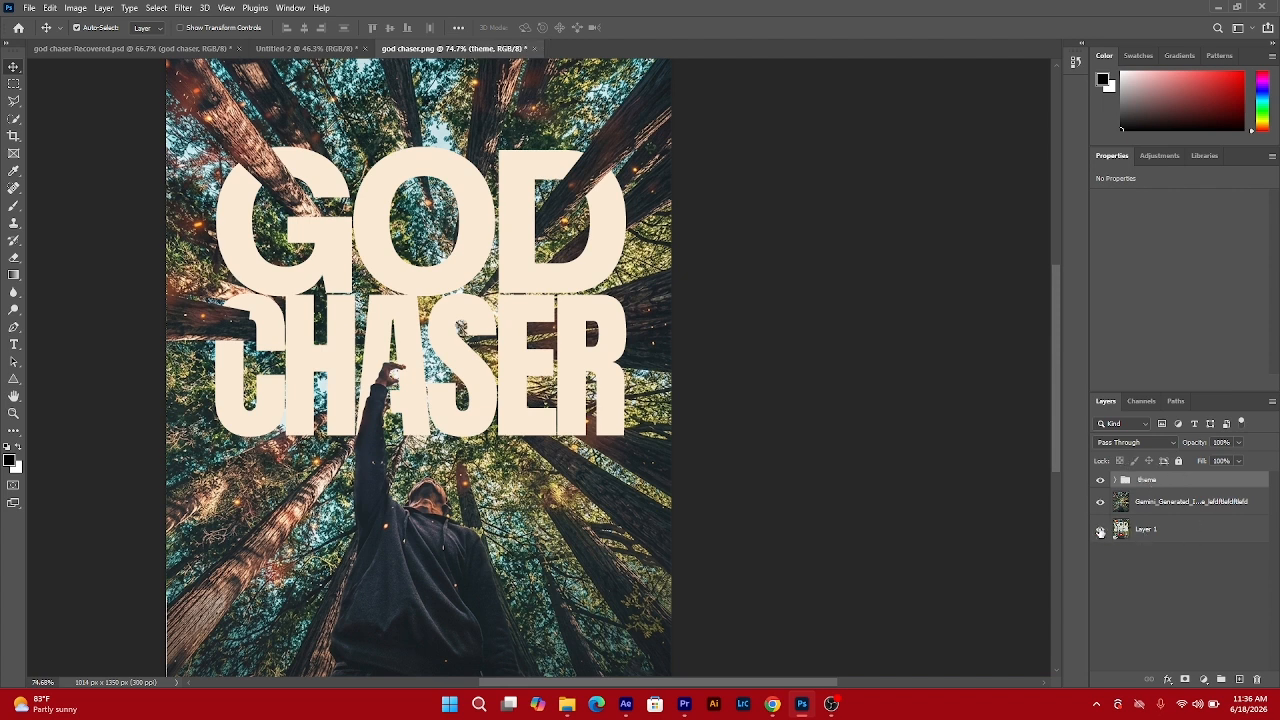
Move the reference flyer, Layer 1, to the top of the layer stack and add a Color Overlay effect to the theme group.
{"action": "left_click_drag", "start_coordinate": [1154, 531], "coordinate": [1178, 462]}
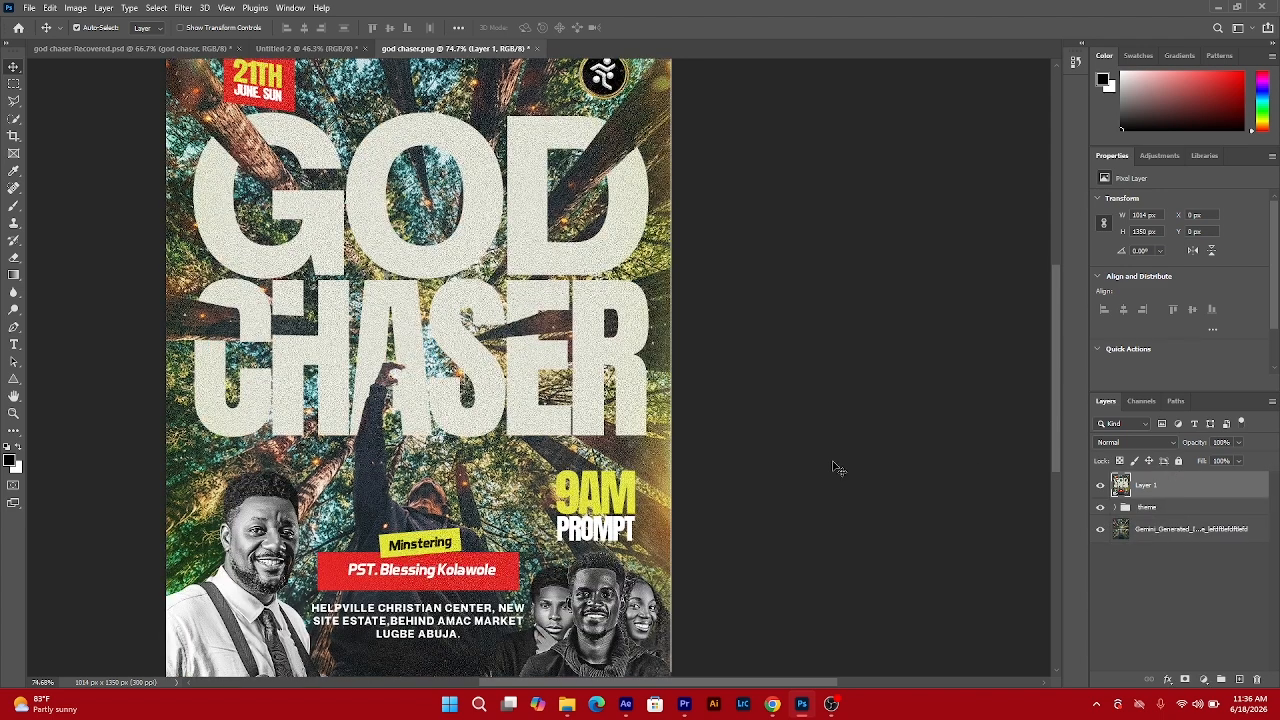
{"action": "right_click", "coordinate": [1169, 507]}
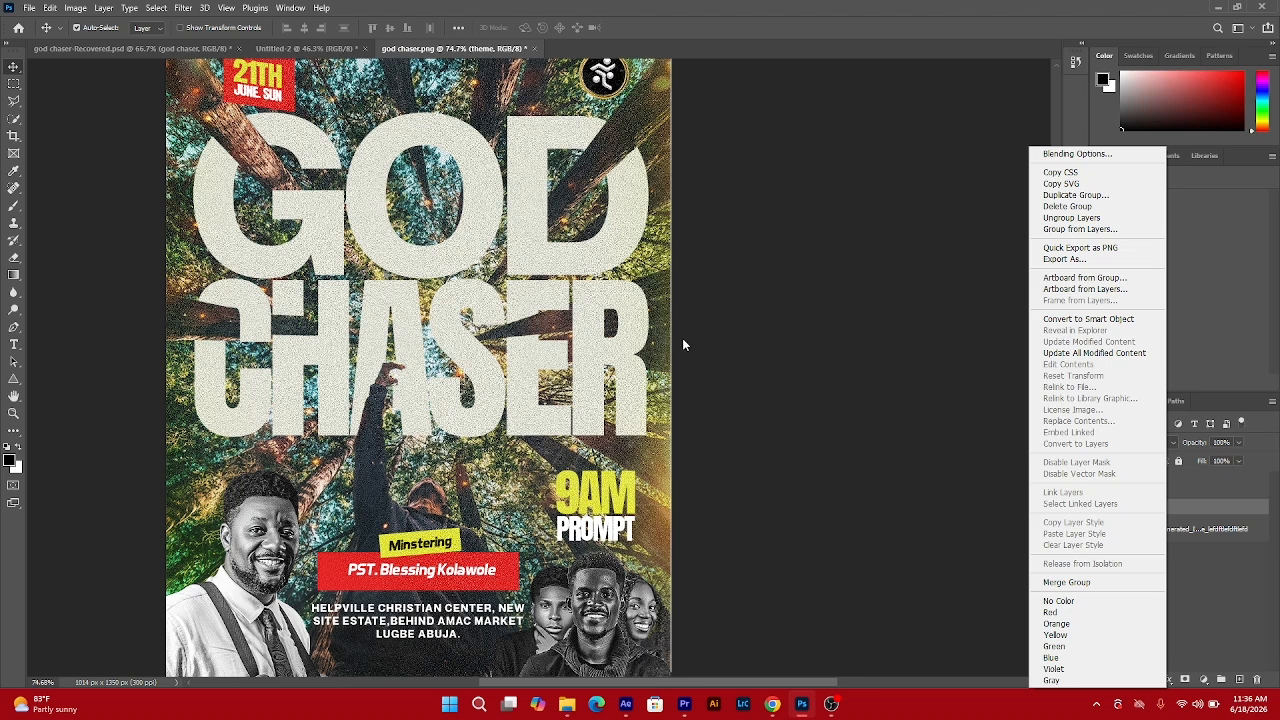
{"action": "left_click", "coordinate": [1052, 155]}
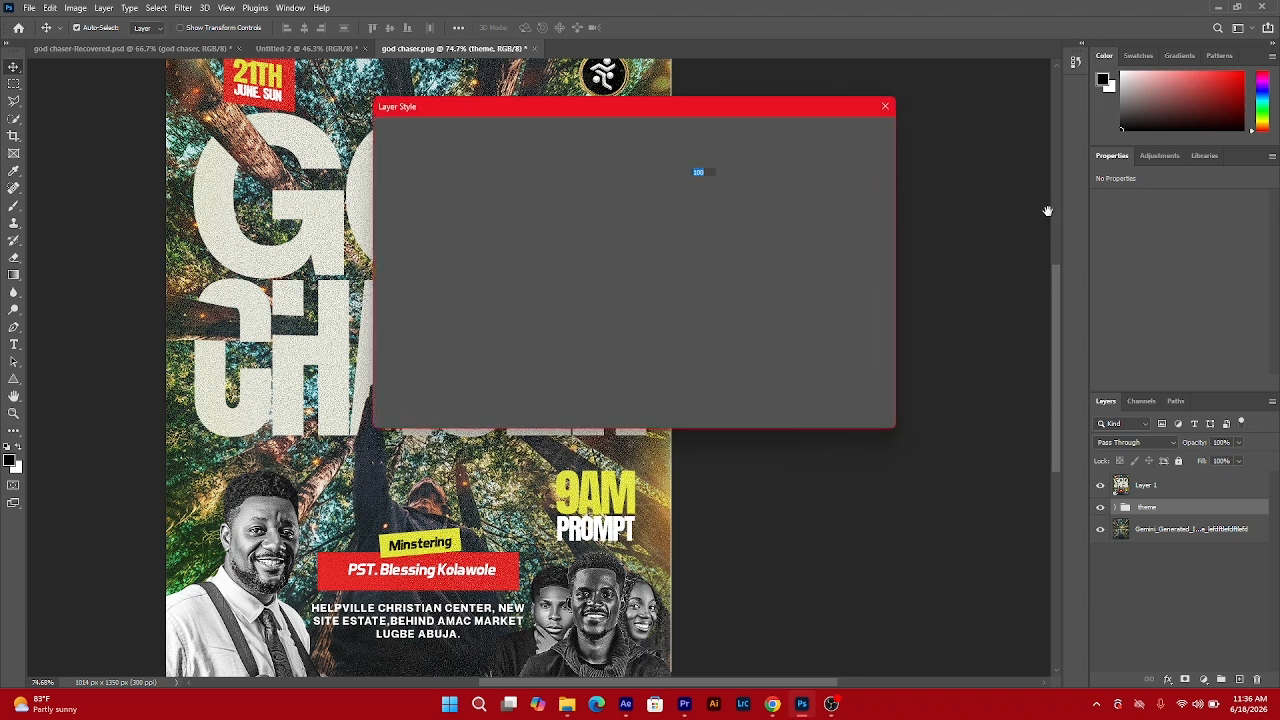
{"action": "left_click", "coordinate": [430, 292]}
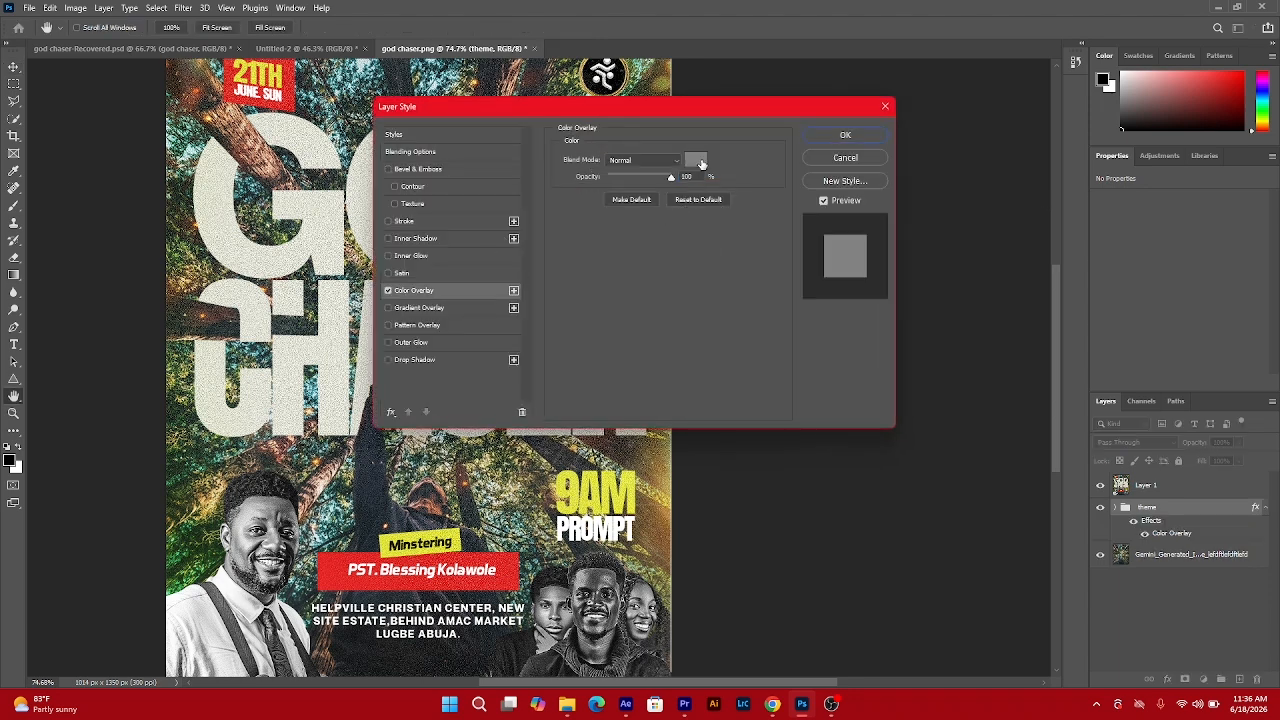
Sample the off-white f3f6e3 from the reference flyer's GOD lettering as the overlay color and apply the layer style.
{"action": "left_click", "coordinate": [698, 162]}
{"action": "left_click", "coordinate": [214, 191]}
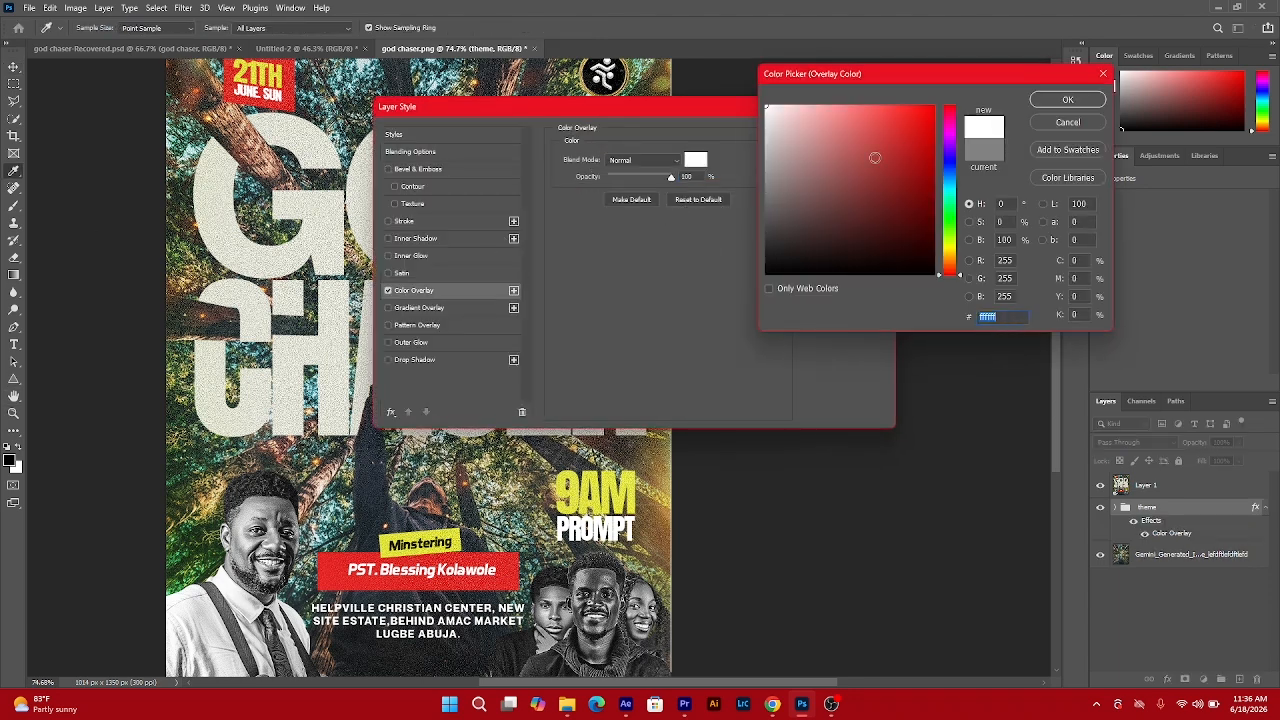
{"action": "left_click", "coordinate": [319, 211]}
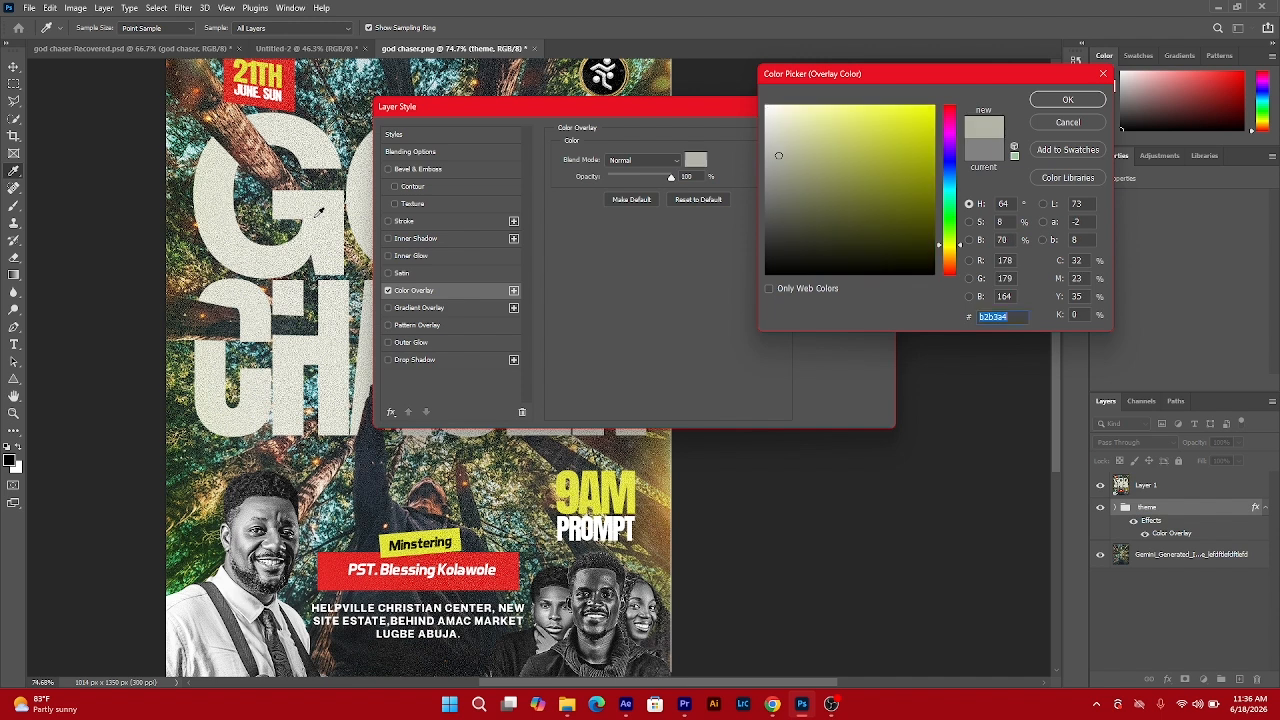
{"action": "left_click", "coordinate": [298, 201]}
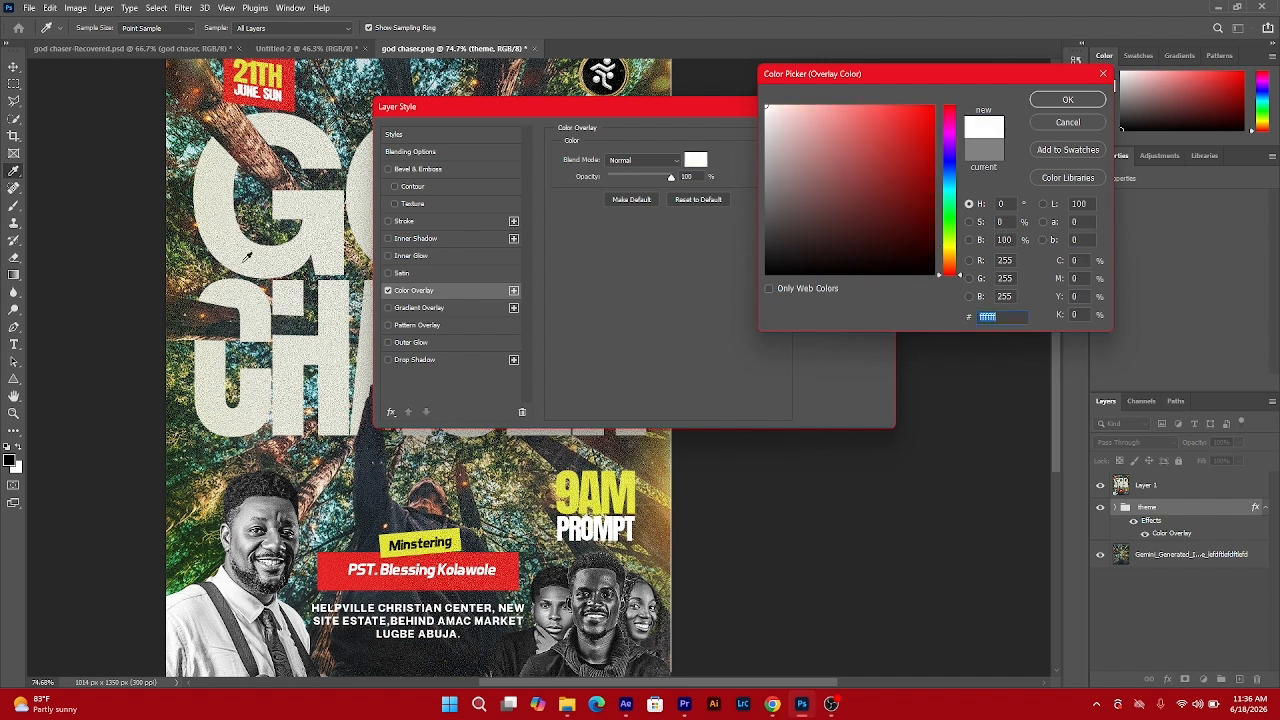
{"action": "left_click", "coordinate": [236, 229]}
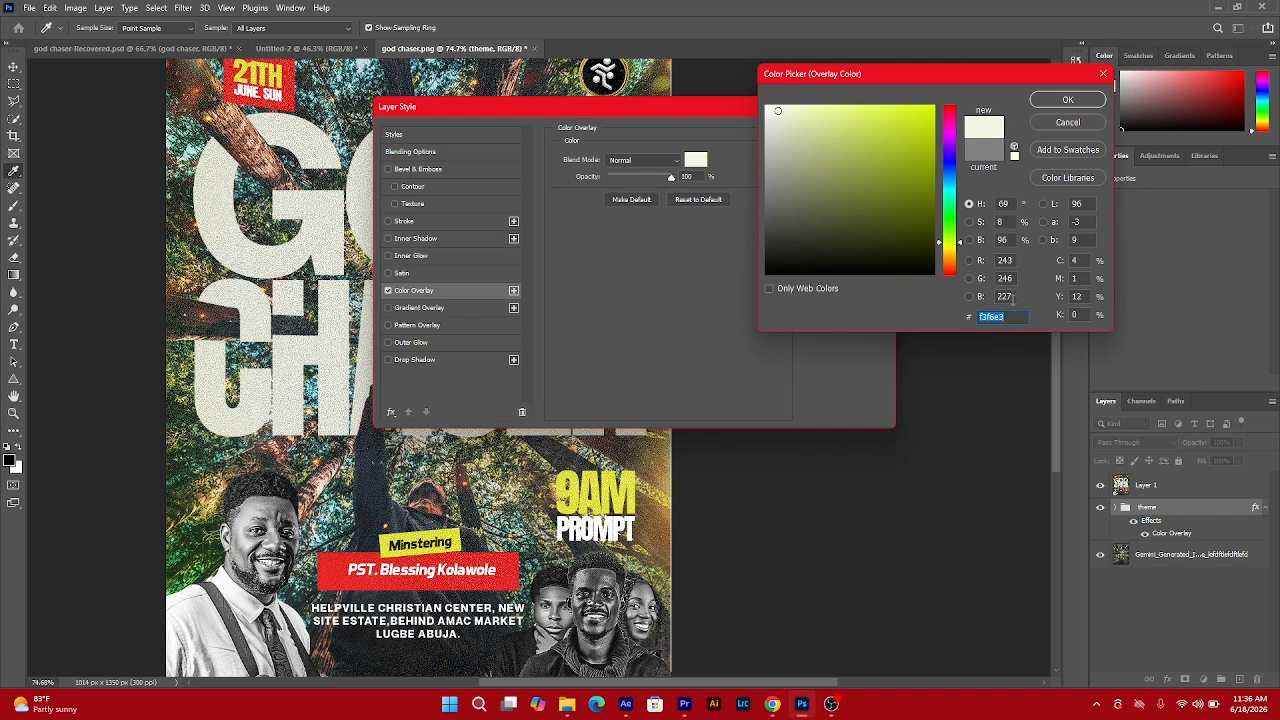
{"action": "left_click", "coordinate": [1066, 100]}
{"action": "left_click", "coordinate": [846, 131]}
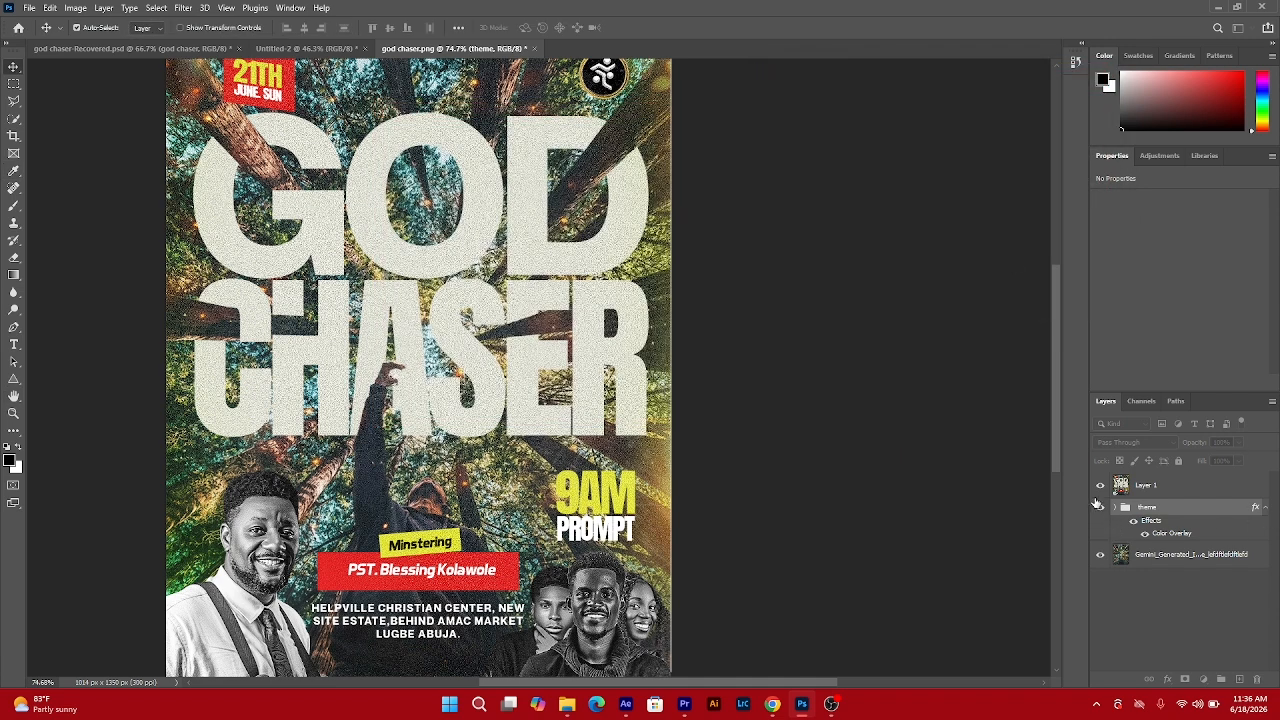
Hide Layer 1 and check the recolored GOD CHASER title against the forest background.
{"action": "left_click", "coordinate": [1100, 485]}
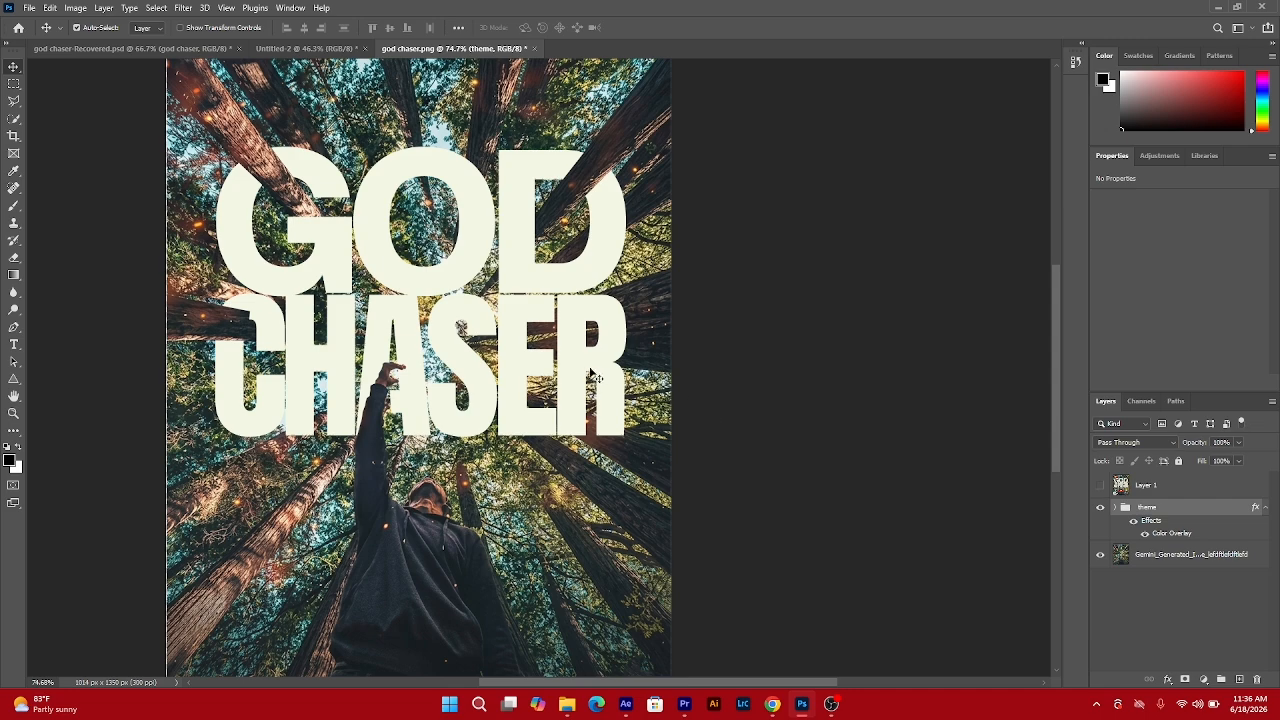
{"action": "scroll", "coordinate": [590, 372], "scroll_direction": "down", "scroll_amount": 5}
{"action": "scroll", "coordinate": [448, 433], "scroll_direction": "up", "scroll_amount": 5}
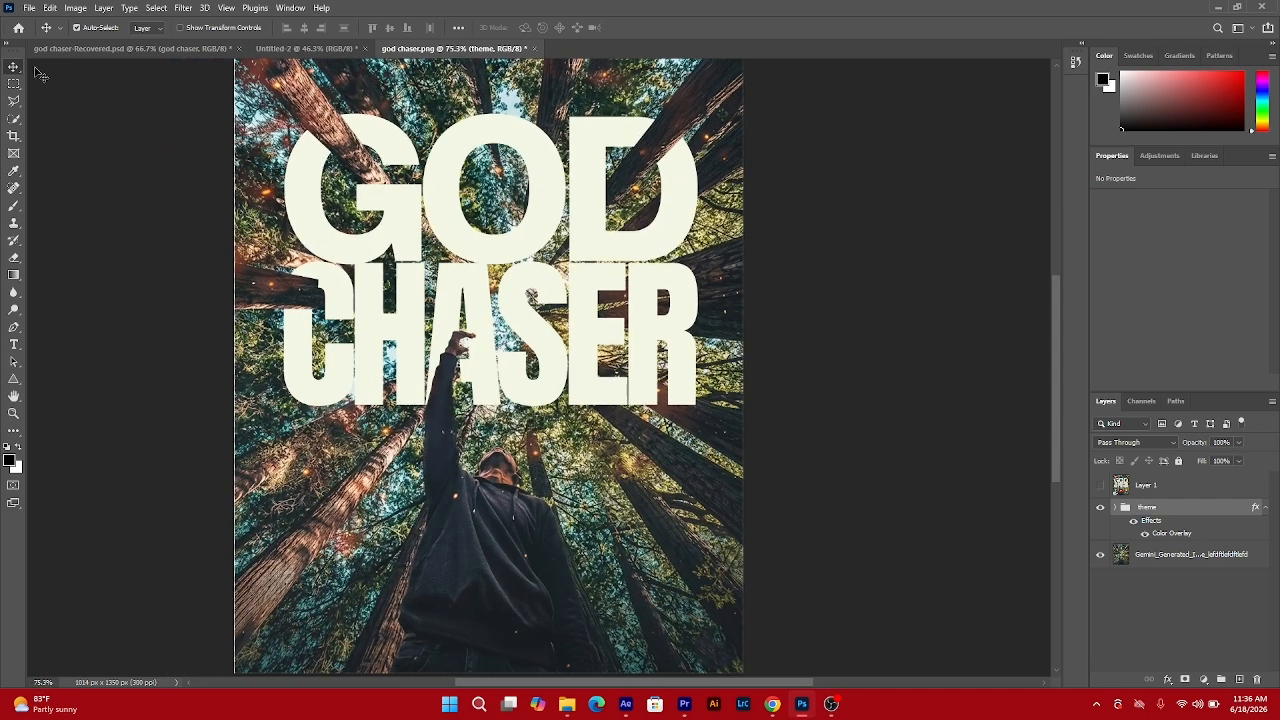
{"action": "scroll", "coordinate": [570, 446], "scroll_direction": "down", "scroll_amount": 2}
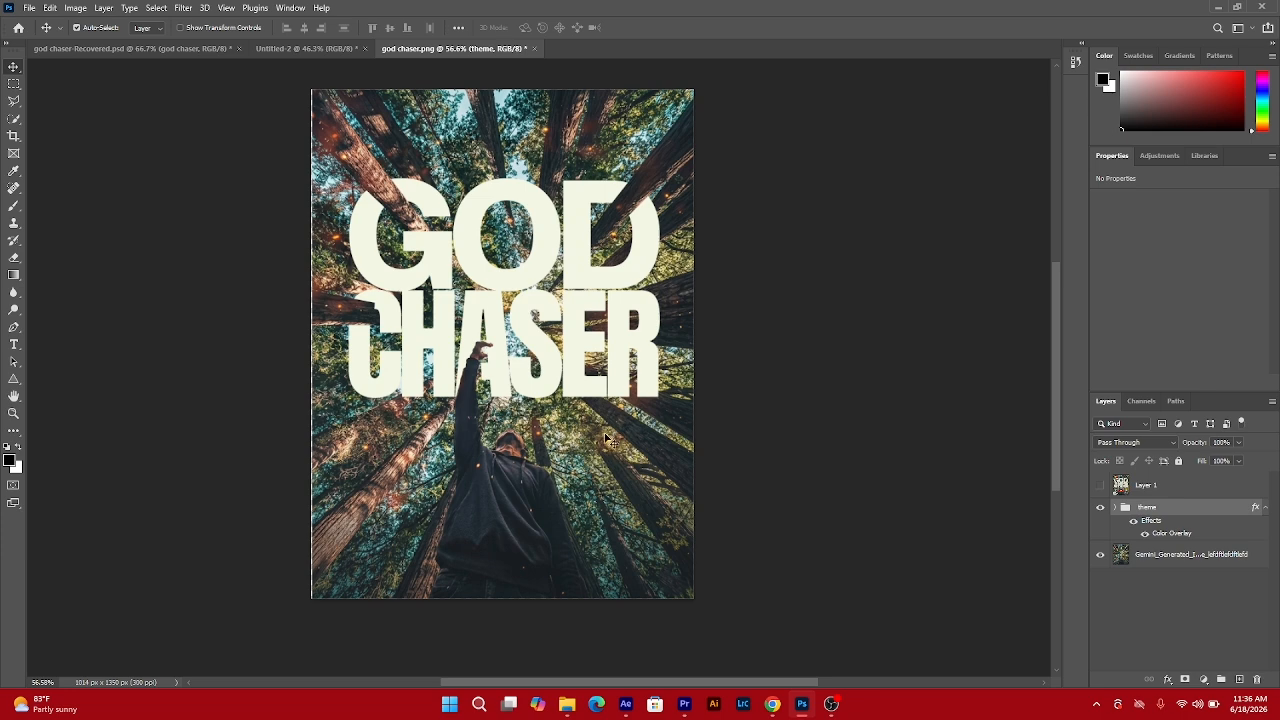
{"action": "scroll", "coordinate": [668, 495], "scroll_direction": "up", "scroll_amount": 1}
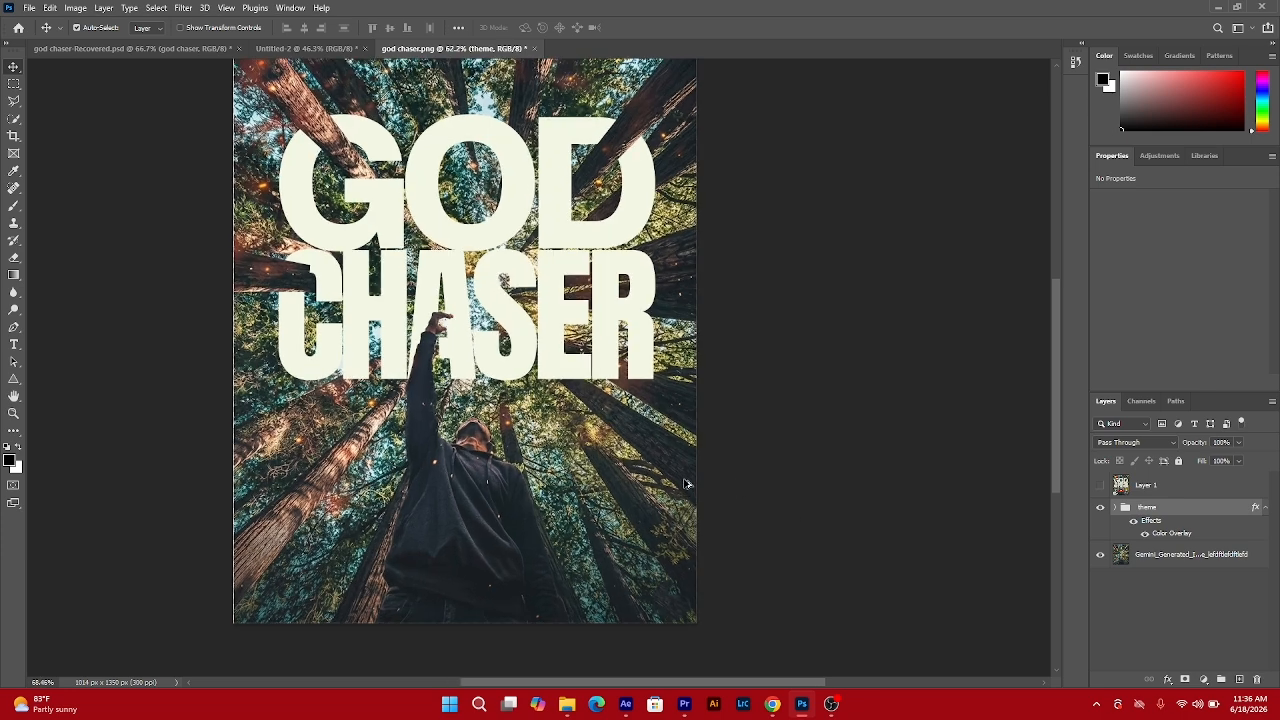
Switch to the god chaser-Recovered.psd document and lock its god chaser and download (50) layers.
{"action": "left_click", "coordinate": [163, 51]}
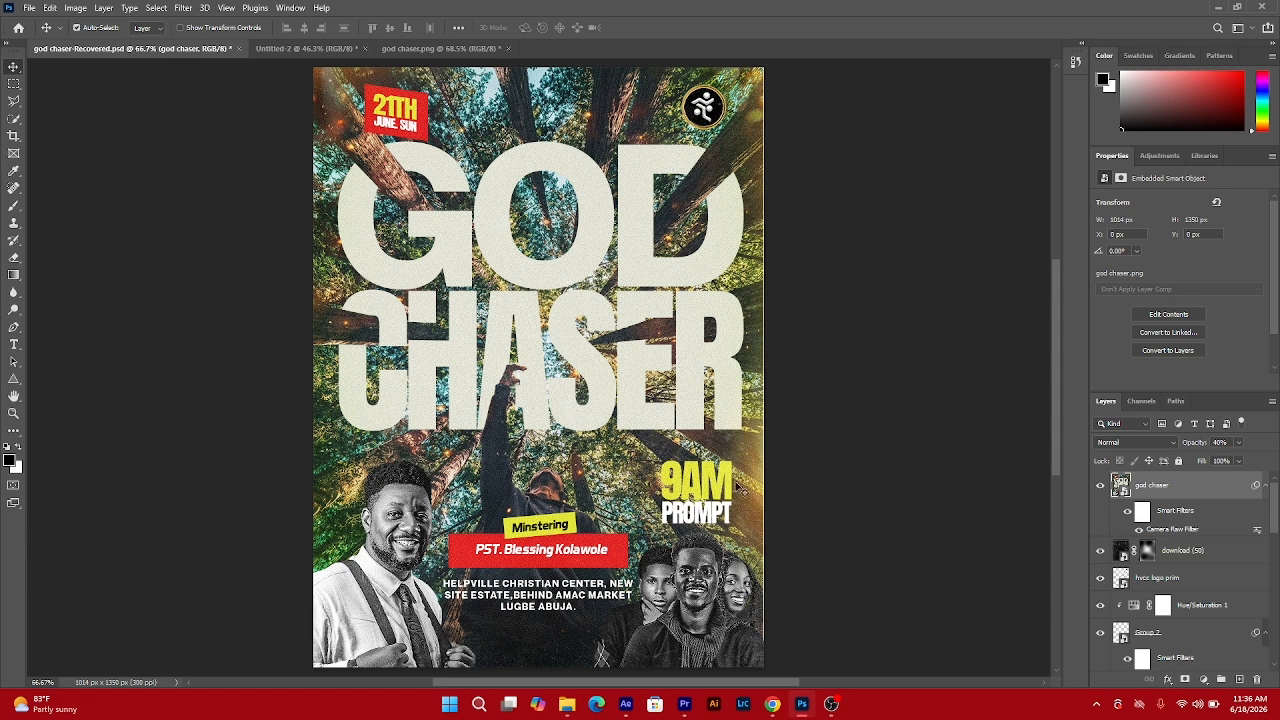
{"action": "left_click", "coordinate": [1178, 461]}
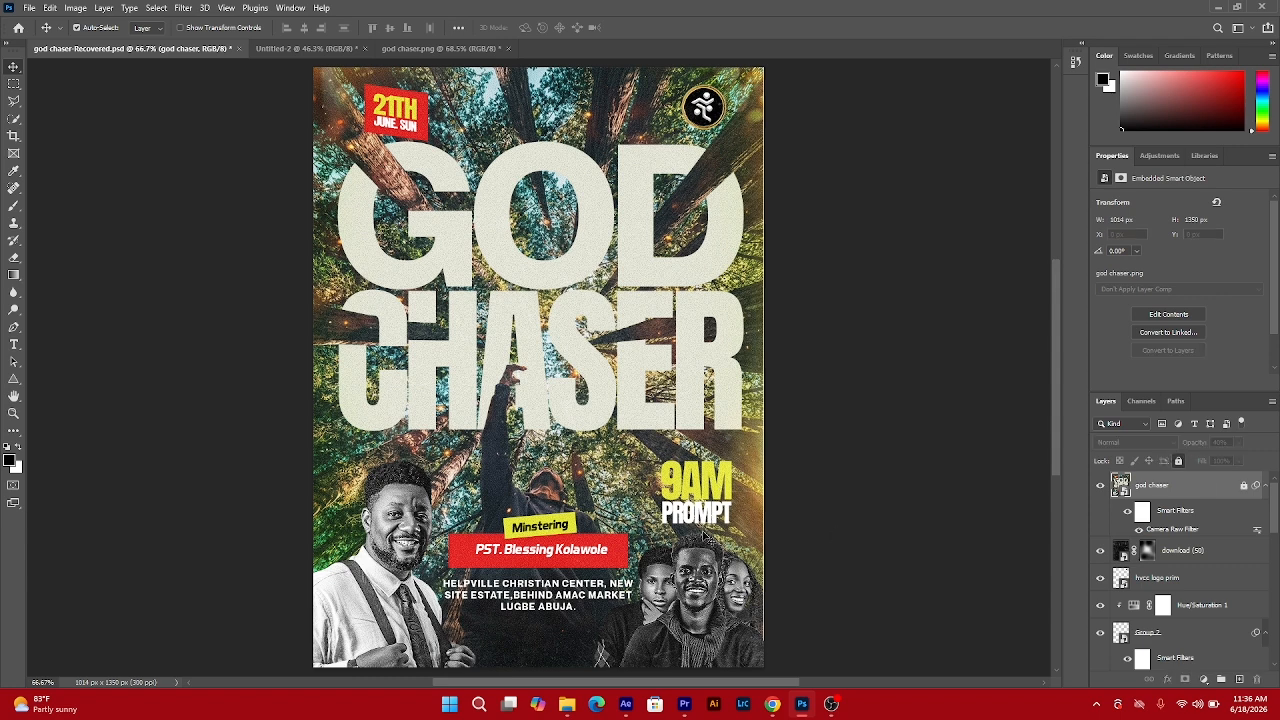
{"action": "left_click", "coordinate": [703, 500]}
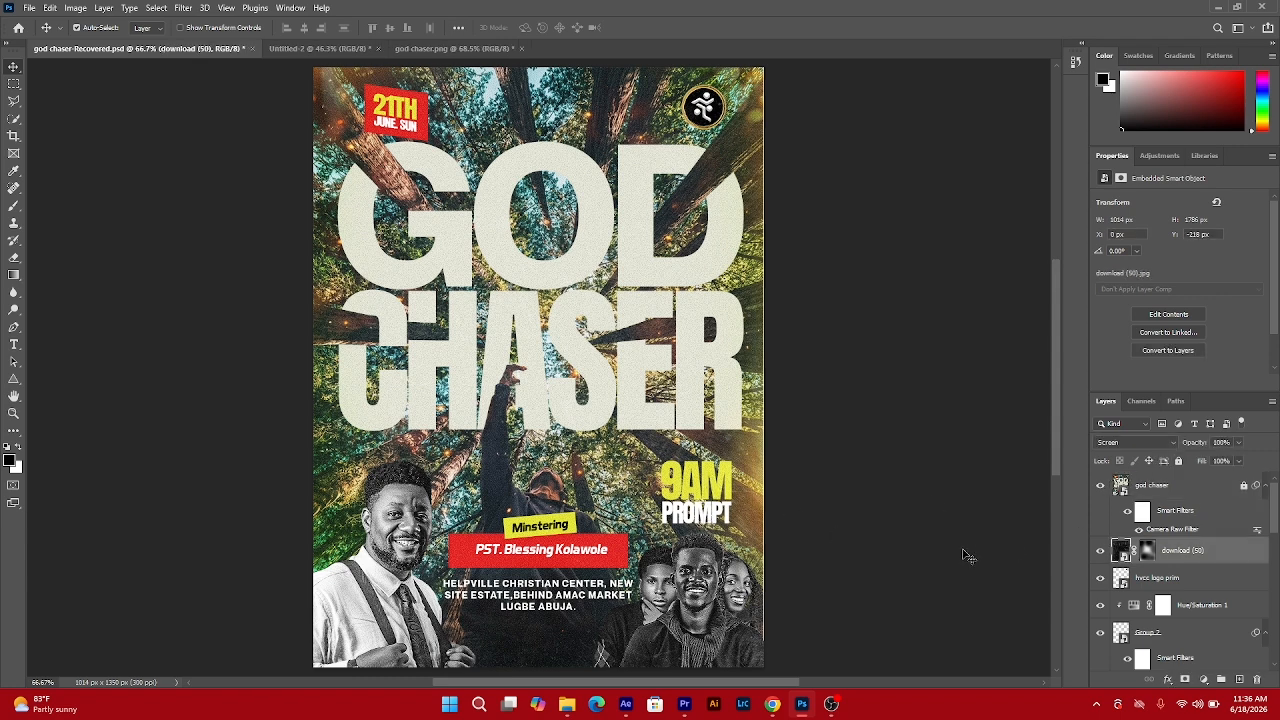
{"action": "left_click", "coordinate": [1178, 461]}
Copy the time group, the date group and the minister and venue details group from god chaser-Recovered.psd into the god chaser.png document.
{"action": "left_click", "coordinate": [692, 484]}
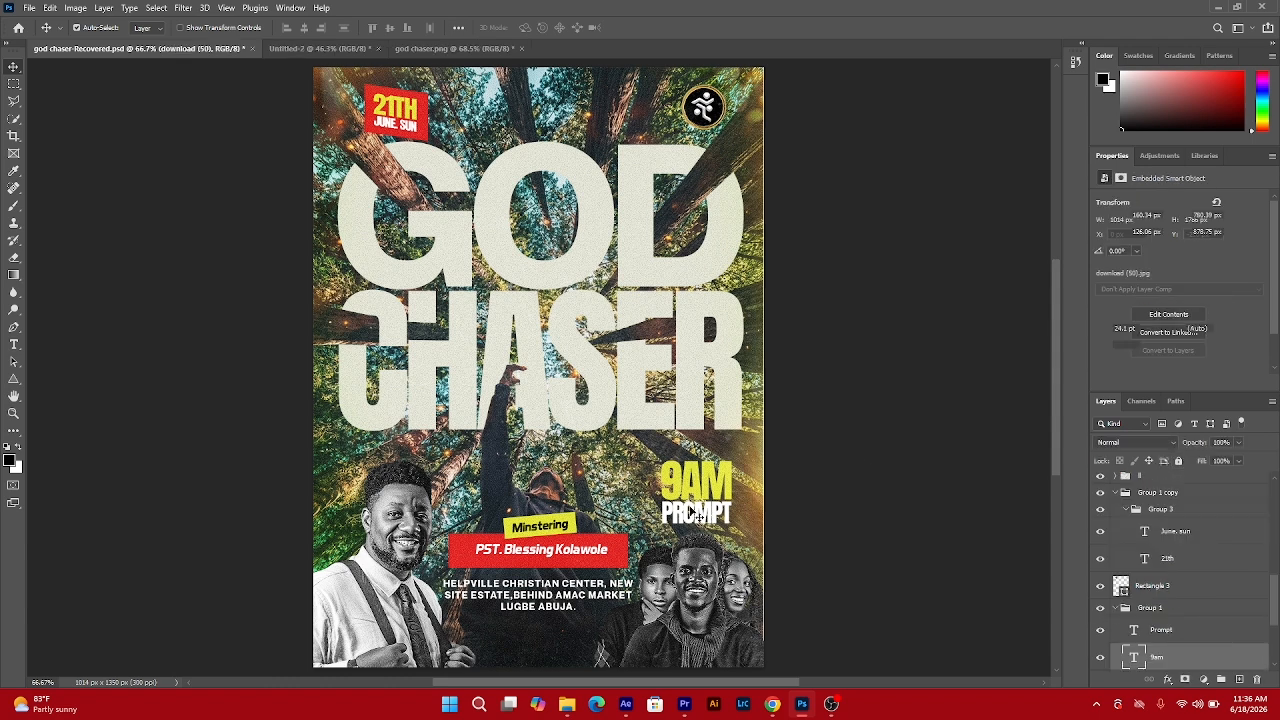
{"action": "left_click", "coordinate": [690, 518], "text": "shift"}
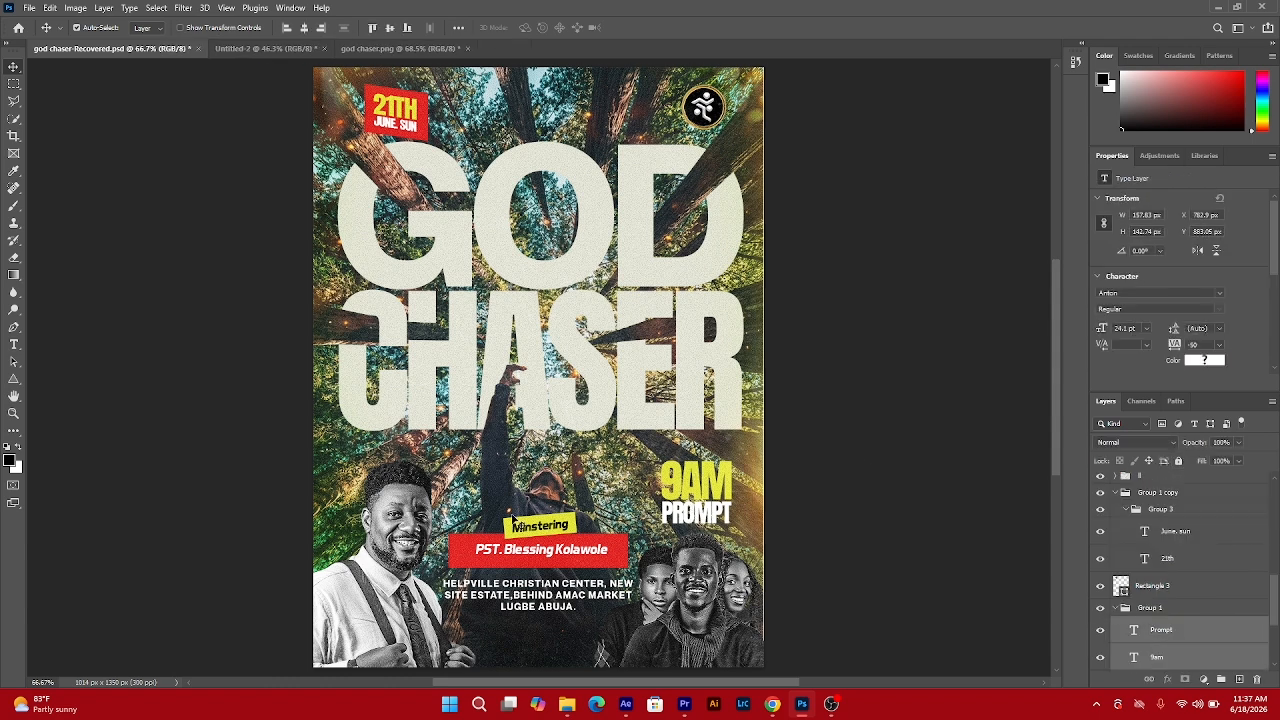
{"action": "left_click", "coordinate": [1186, 609]}
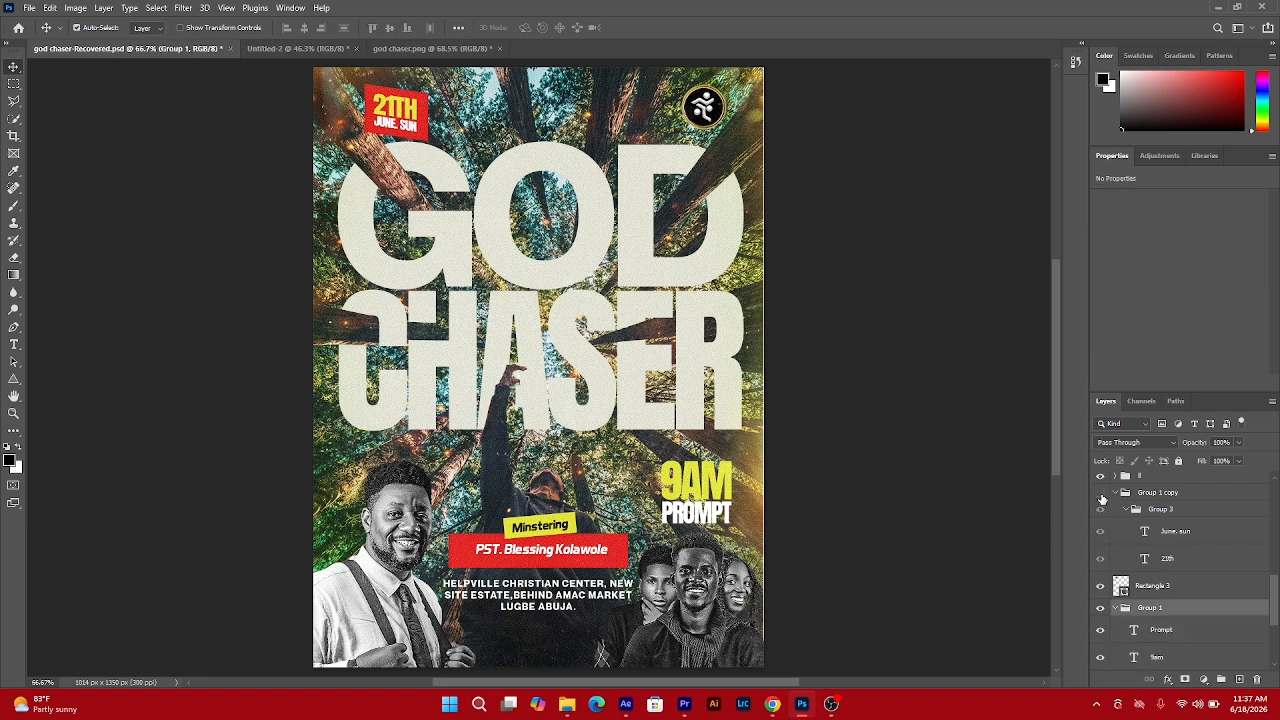
{"action": "left_click", "coordinate": [1101, 495]}
{"action": "left_click", "coordinate": [1158, 495]}
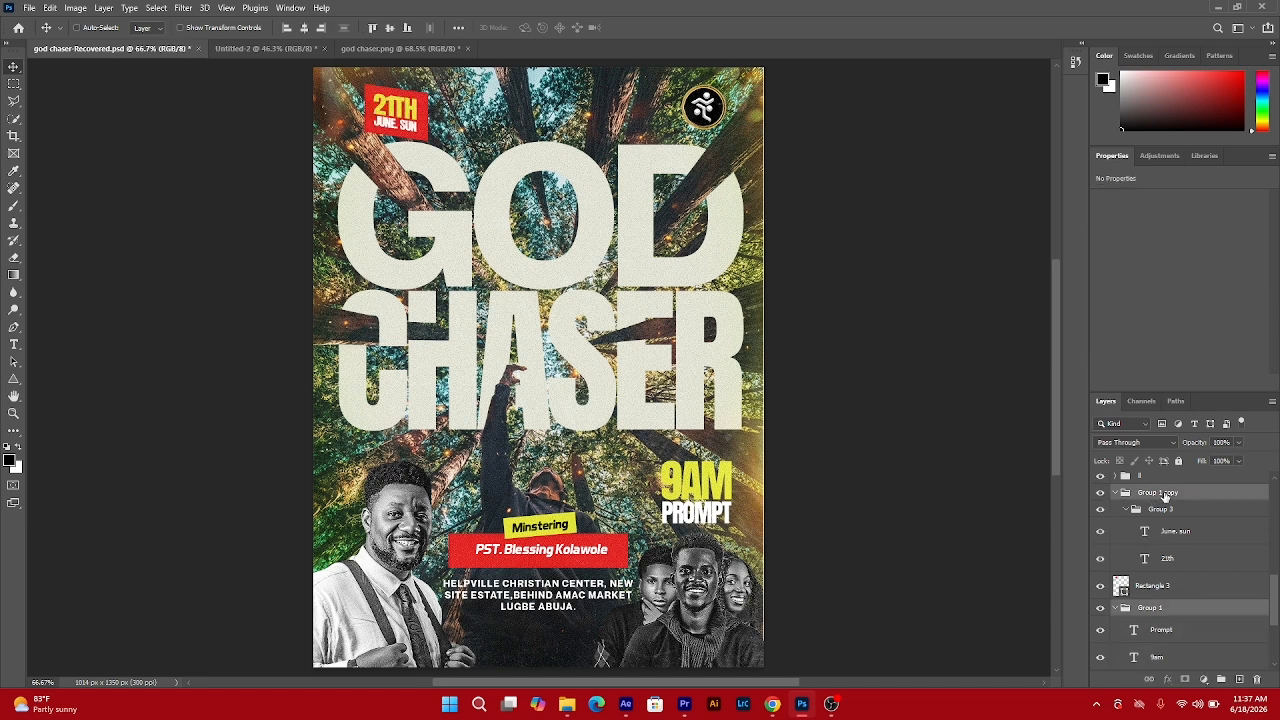
{"action": "scroll", "coordinate": [1163, 497], "scroll_direction": "up", "scroll_amount": 3}
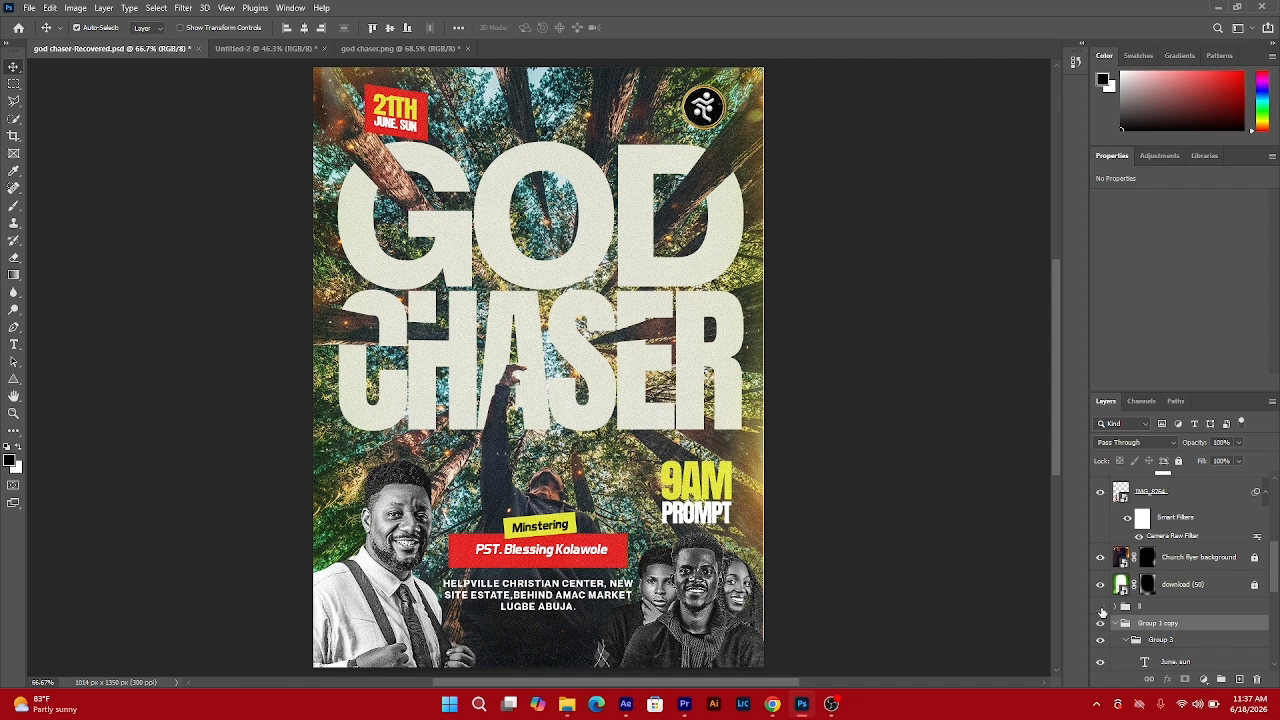
{"action": "left_click", "coordinate": [1101, 607]}
{"action": "left_click", "coordinate": [1101, 607]}
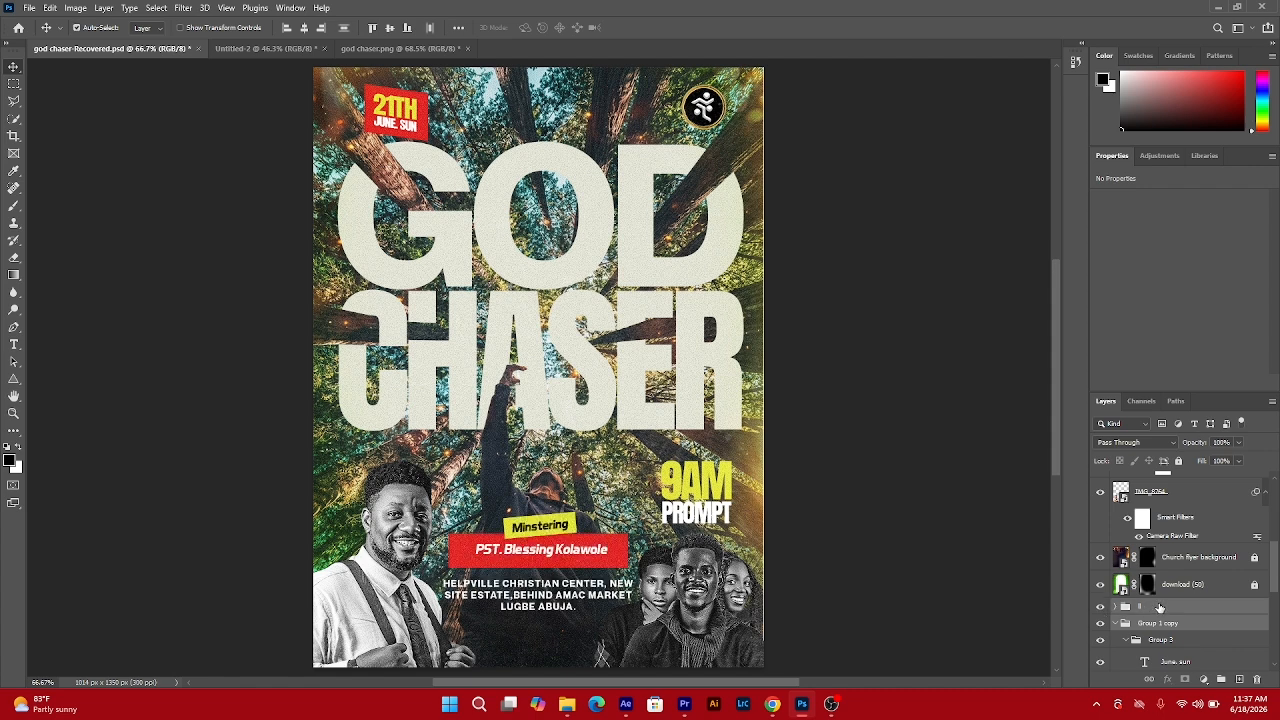
{"action": "scroll", "coordinate": [1160, 607], "scroll_direction": "down", "scroll_amount": 3}
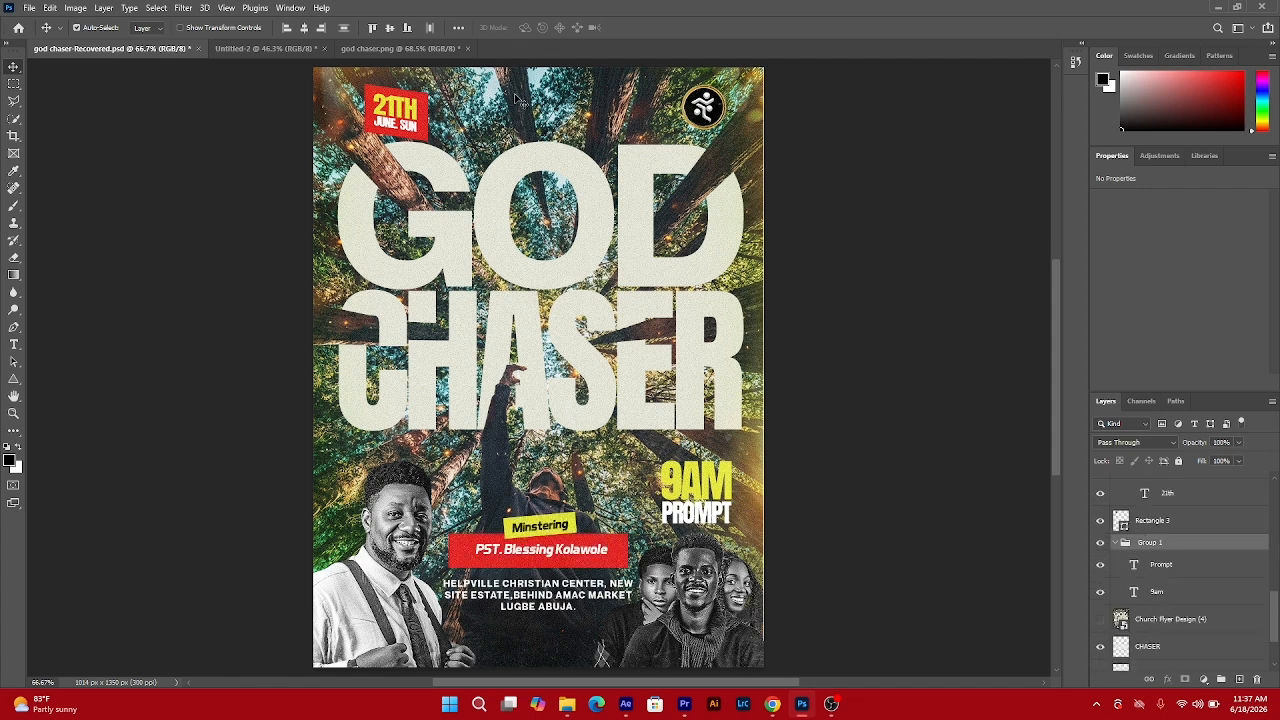
{"action": "left_click", "coordinate": [401, 48]}
{"action": "key", "text": "ctrl+v"}
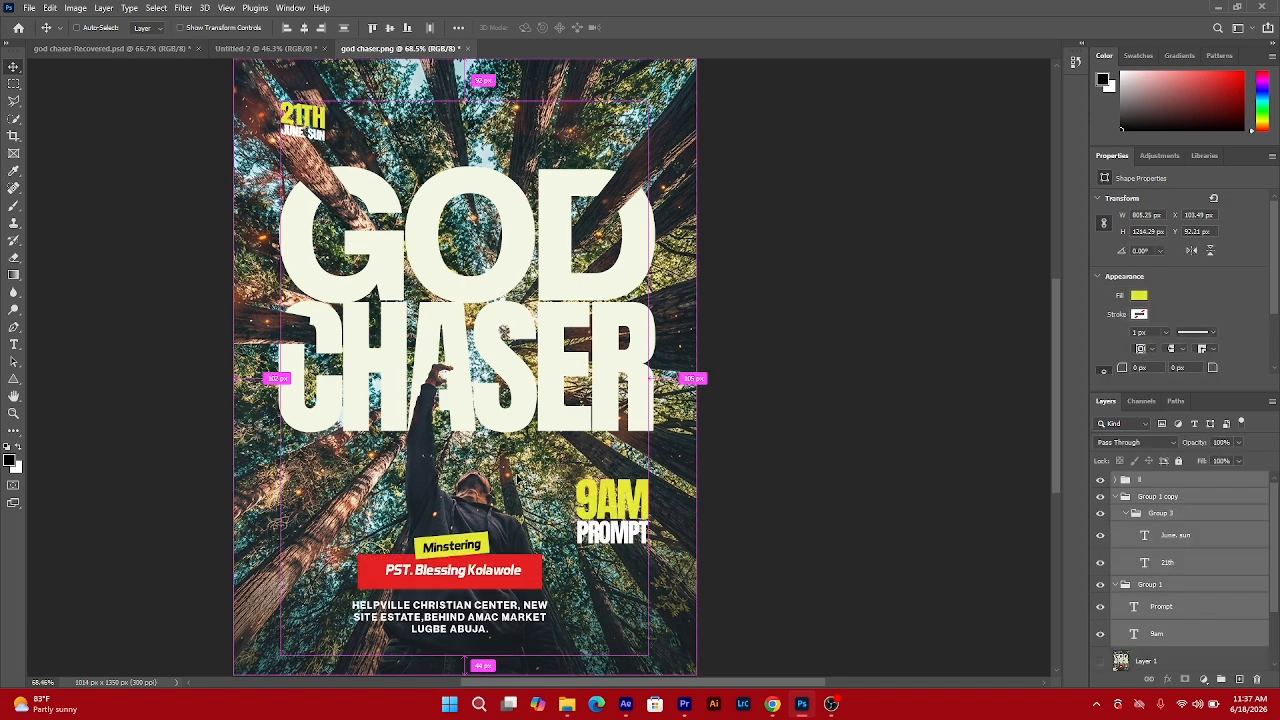
Move the copied text groups together to about X 143 px, Y 68 px on the flyer and deselect them.
{"action": "key", "text": "ctrl+t"}
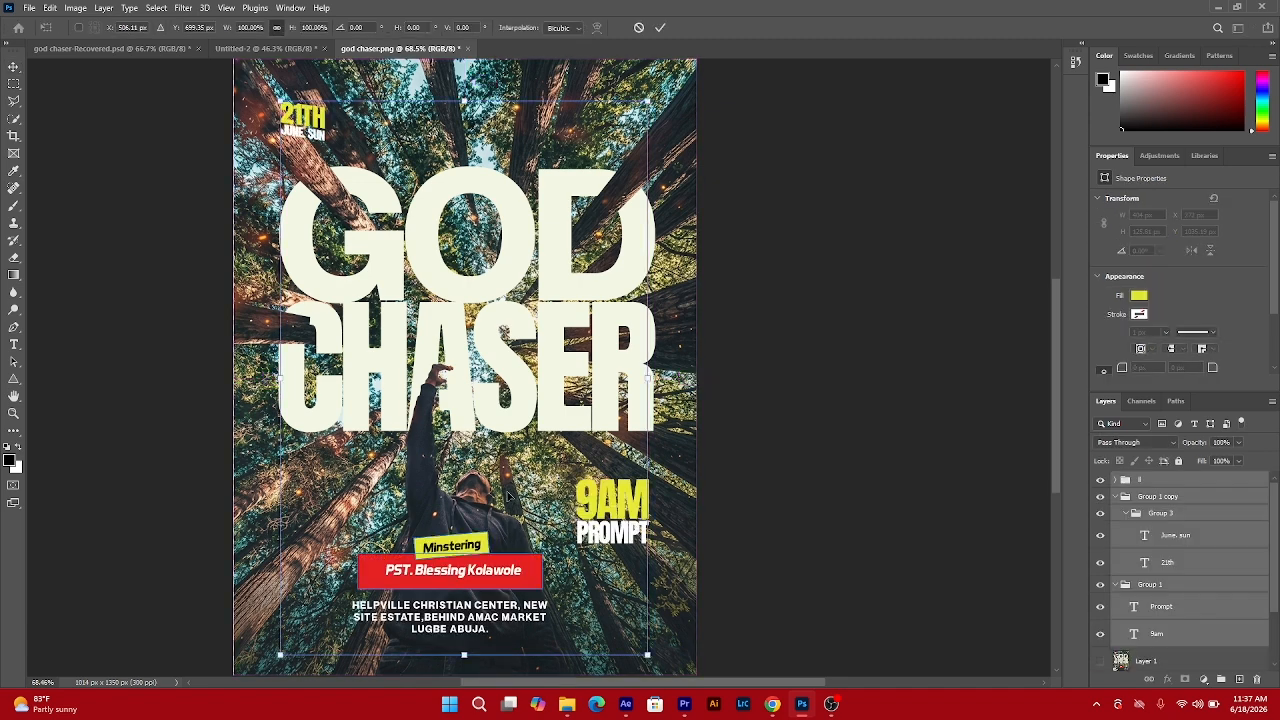
{"action": "scroll", "coordinate": [516, 494], "scroll_direction": "down", "scroll_amount": 2}
{"action": "left_click_drag", "start_coordinate": [490, 495], "coordinate": [512, 478]}
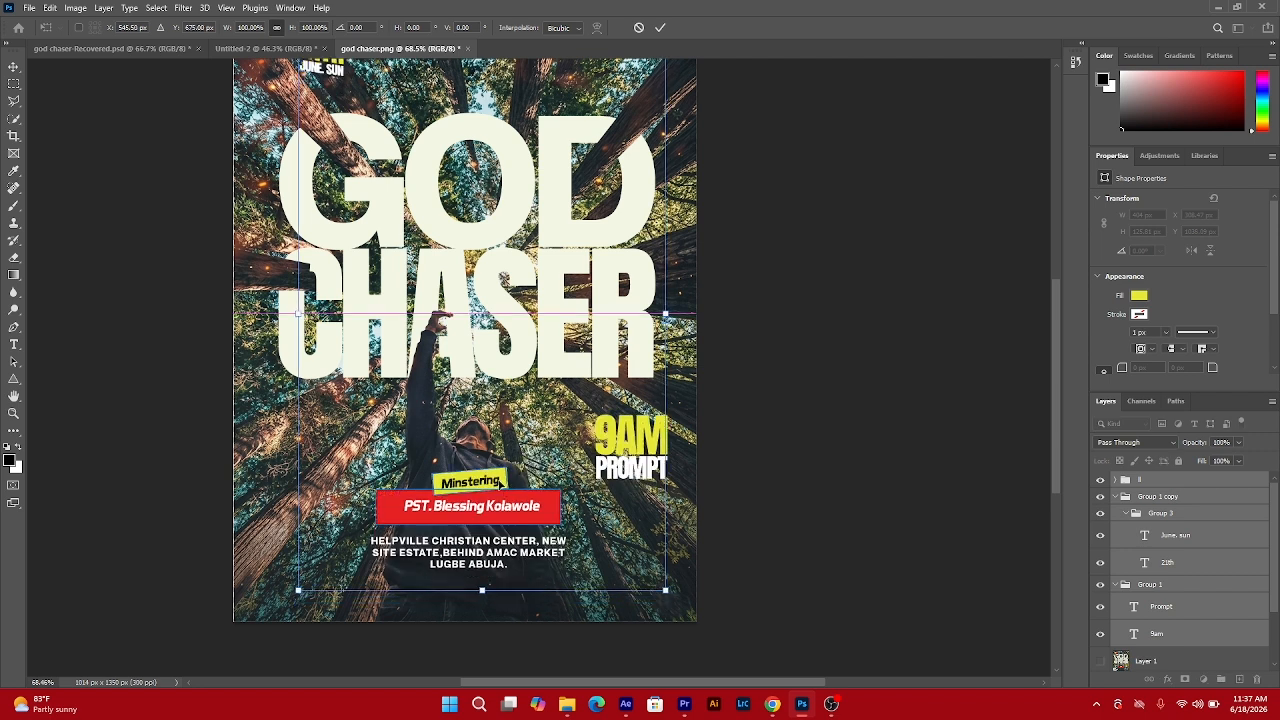
{"action": "key", "text": "Return"}
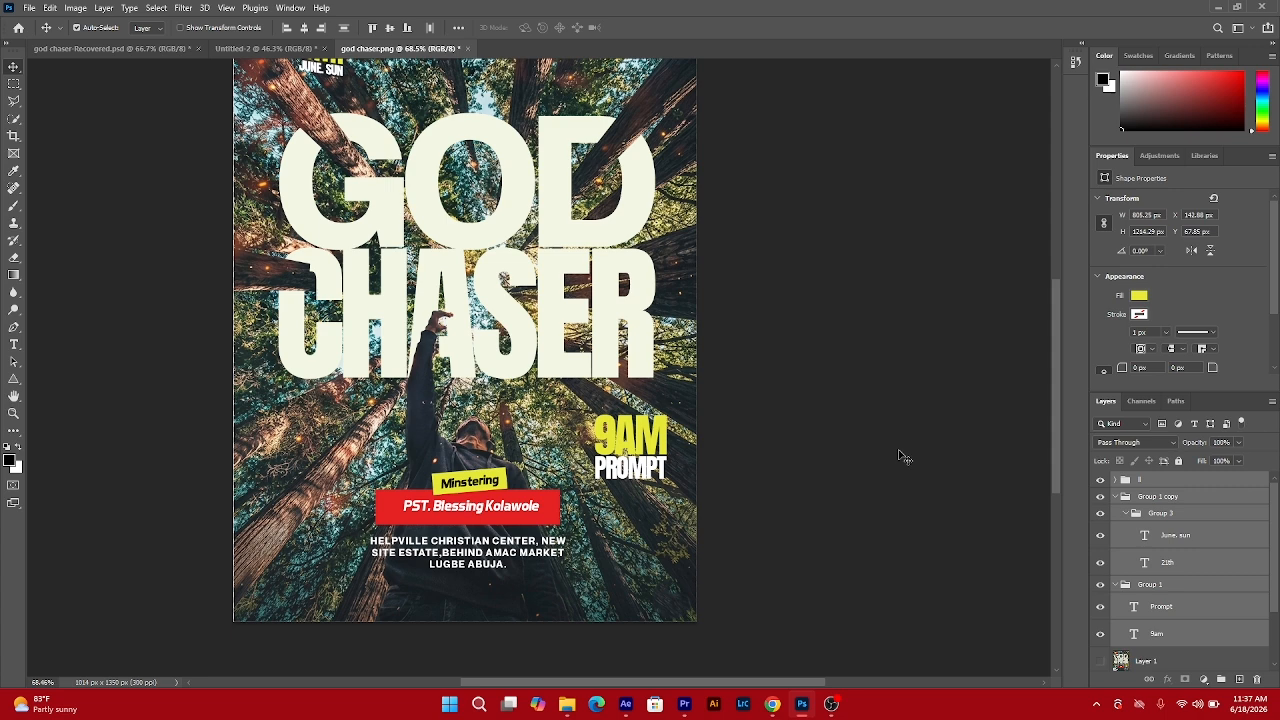
{"action": "left_click", "coordinate": [903, 457]}
Delete the 21TH and JUNE. SUN text layers from the upper corner of the new flyer.
{"action": "scroll", "coordinate": [322, 218], "scroll_direction": "up", "scroll_amount": 2}
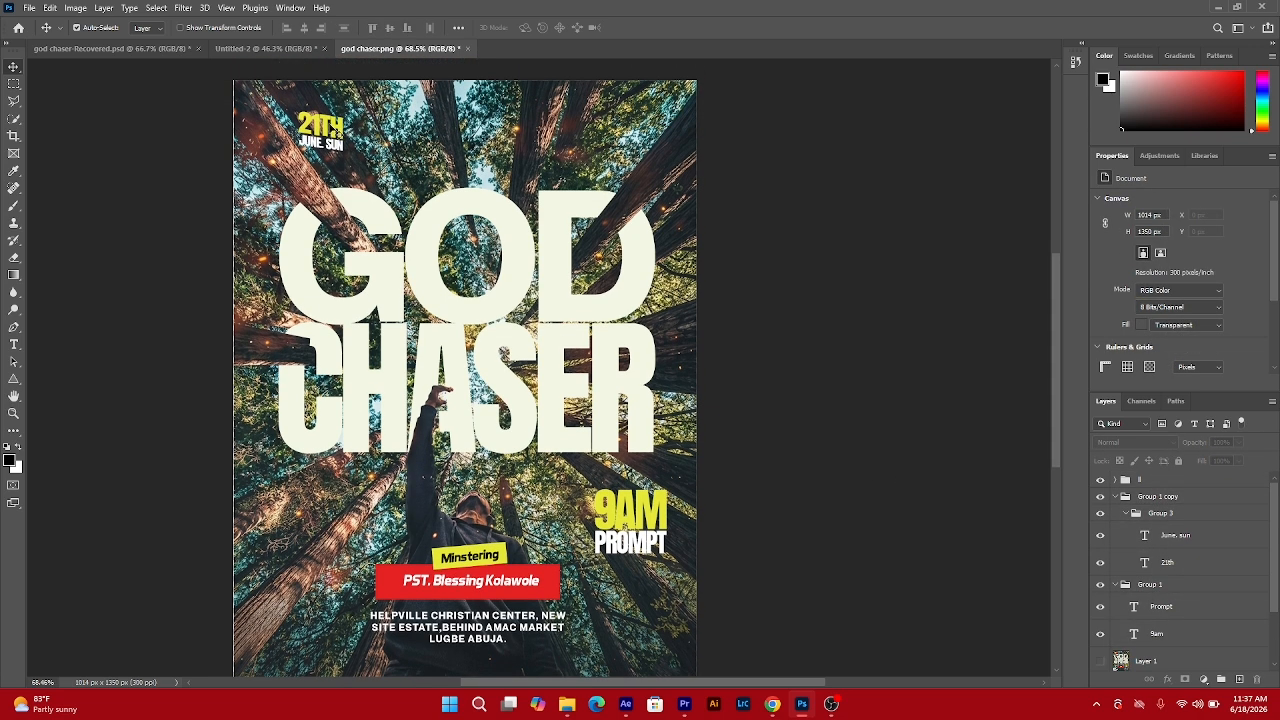
{"action": "left_click", "coordinate": [330, 128]}
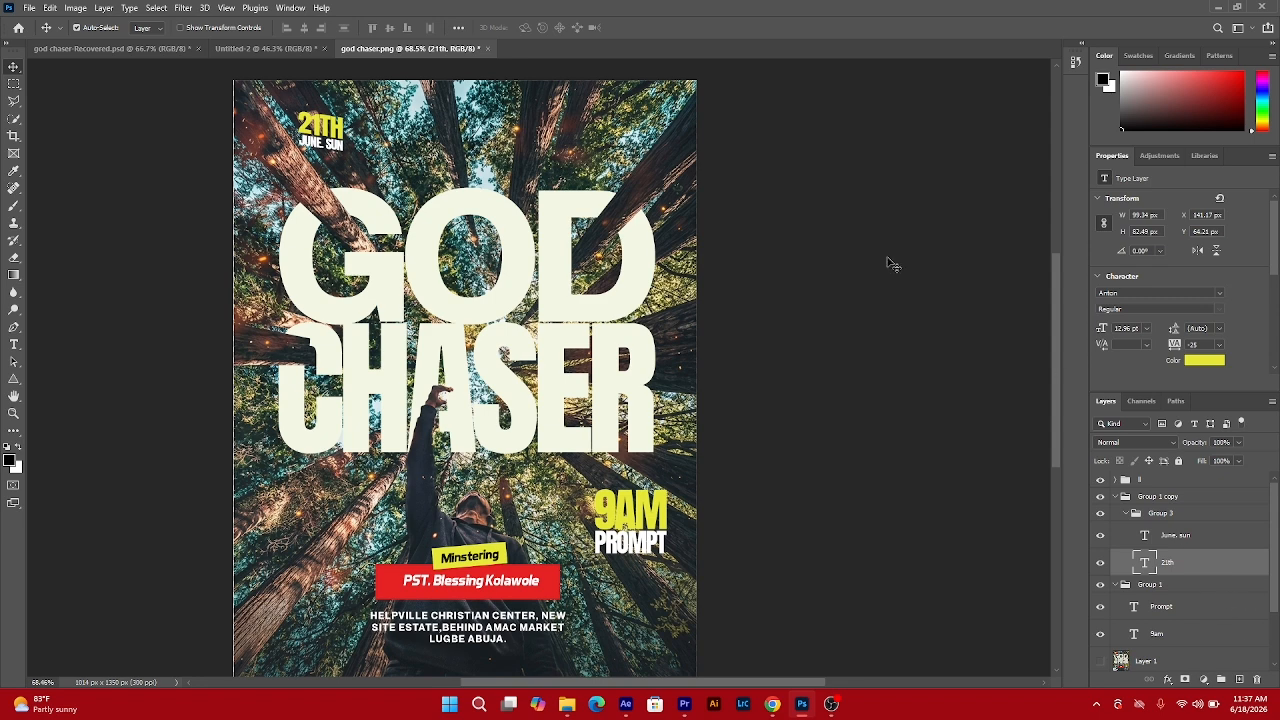
{"action": "key", "text": "Delete"}
{"action": "key", "text": "Delete"}
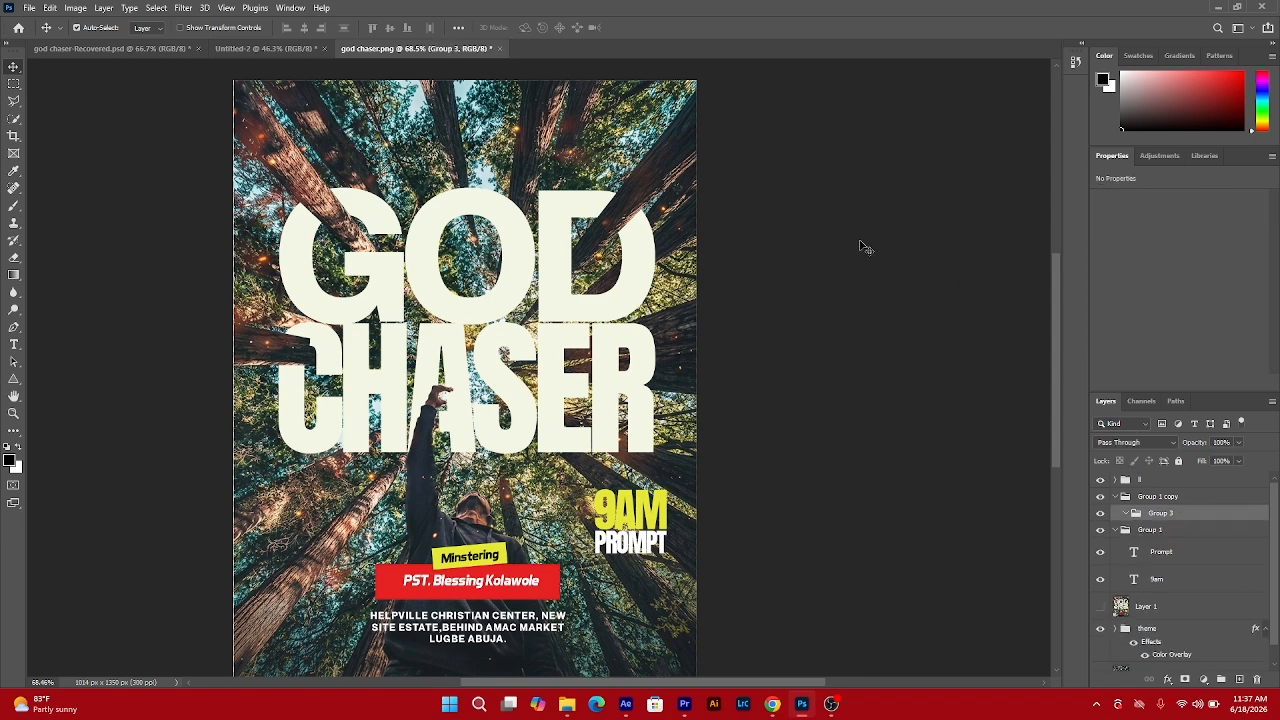
Copy the June. sun and 21th text layers with their red Rectangle 3 backing from god chaser-Recovered.psd into god chaser.png.
{"action": "left_click", "coordinate": [280, 49]}
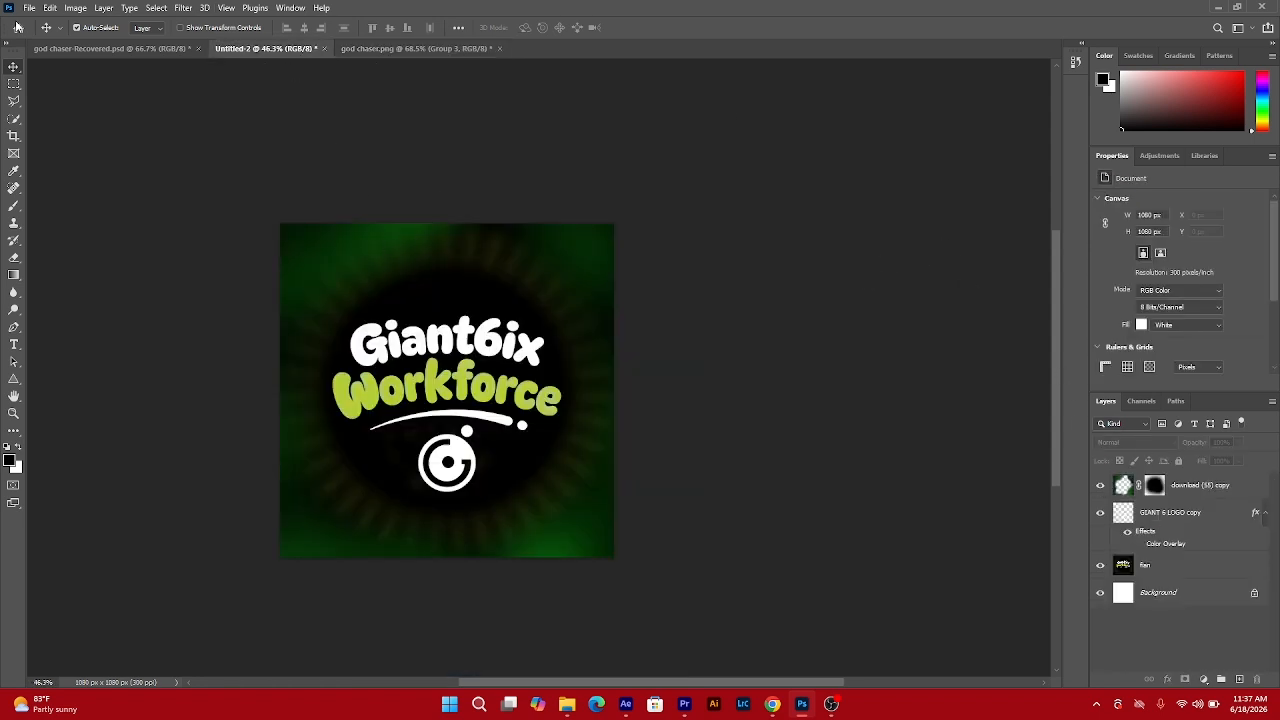
{"action": "left_click", "coordinate": [75, 49]}
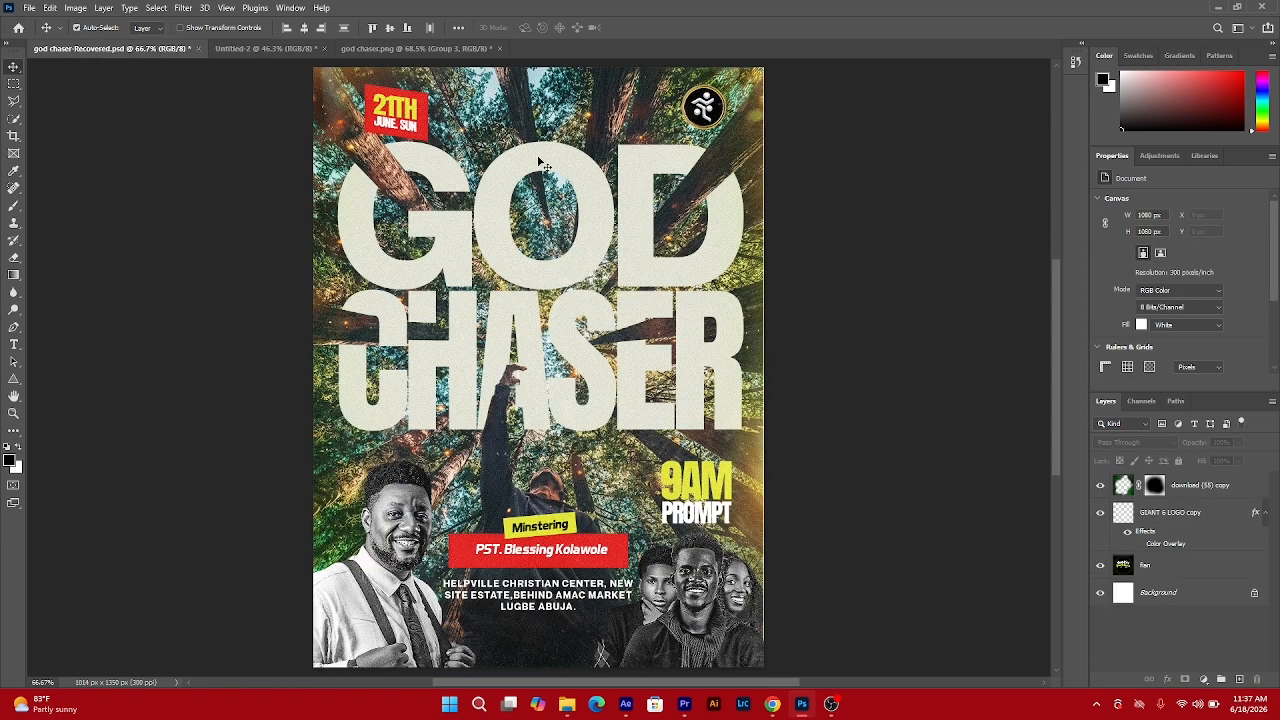
{"action": "left_click", "coordinate": [408, 112]}
{"action": "left_click", "coordinate": [403, 110], "text": "shift"}
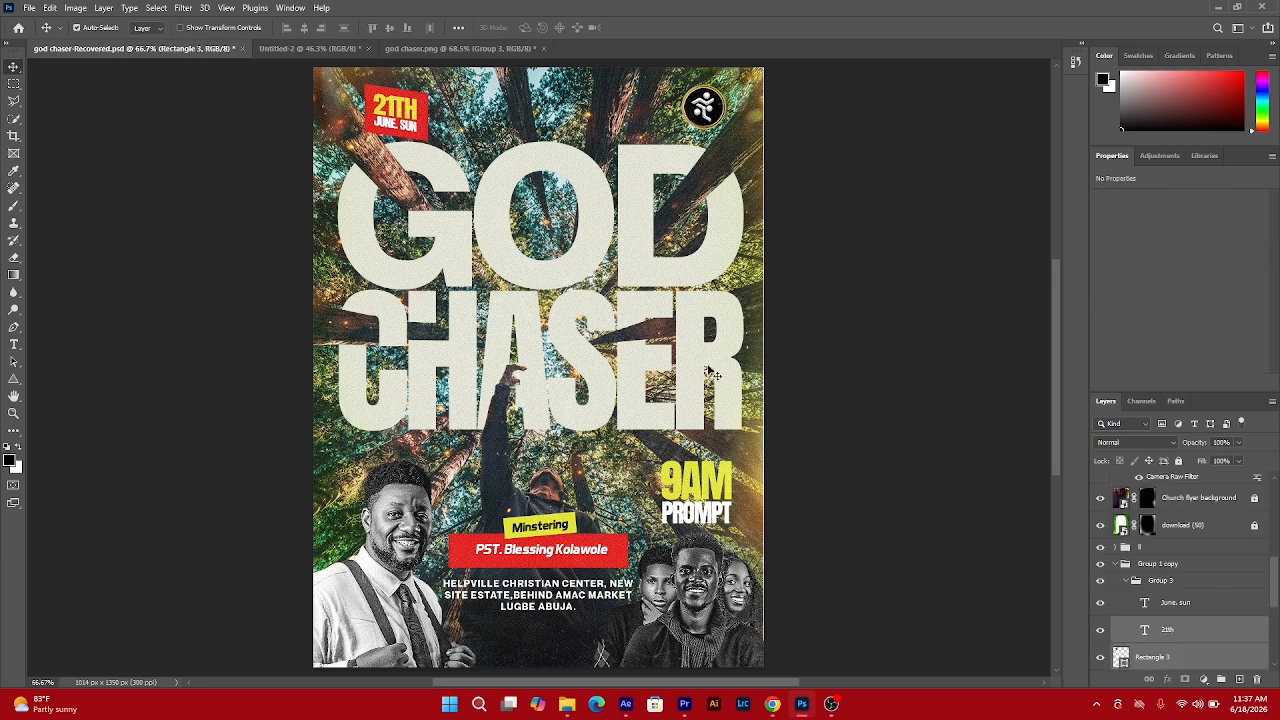
{"action": "left_click", "coordinate": [1197, 605], "text": "shift"}
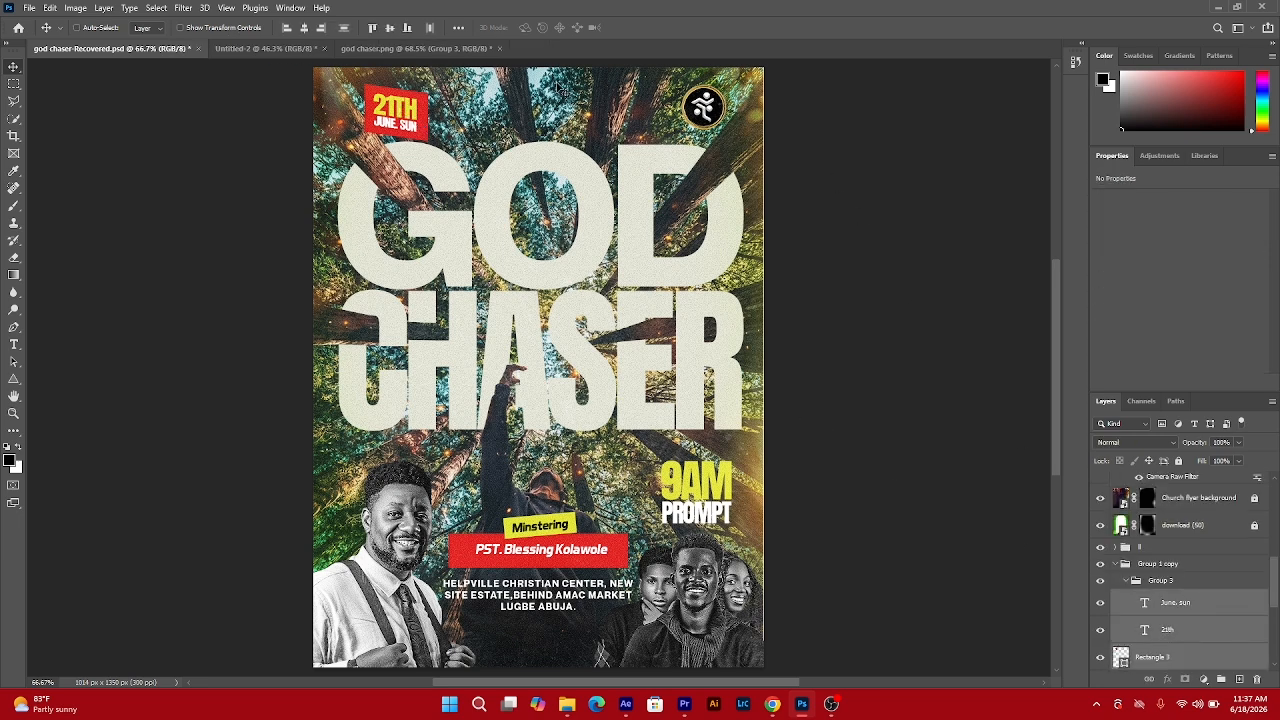
{"action": "left_click_drag", "start_coordinate": [405, 48], "coordinate": [430, 100]}
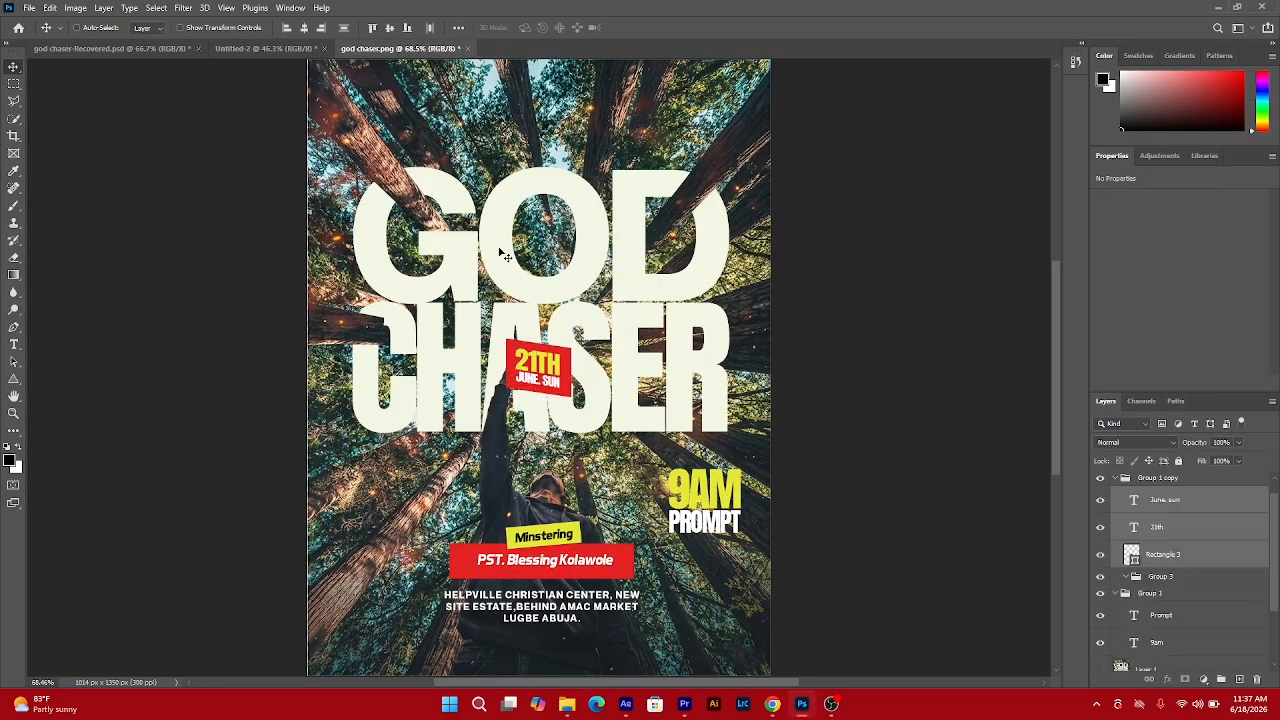
Move the red date badge to the flyer's upper-left corner, centred at about X 143 px, Y 118 px.
{"action": "key", "text": "t"}
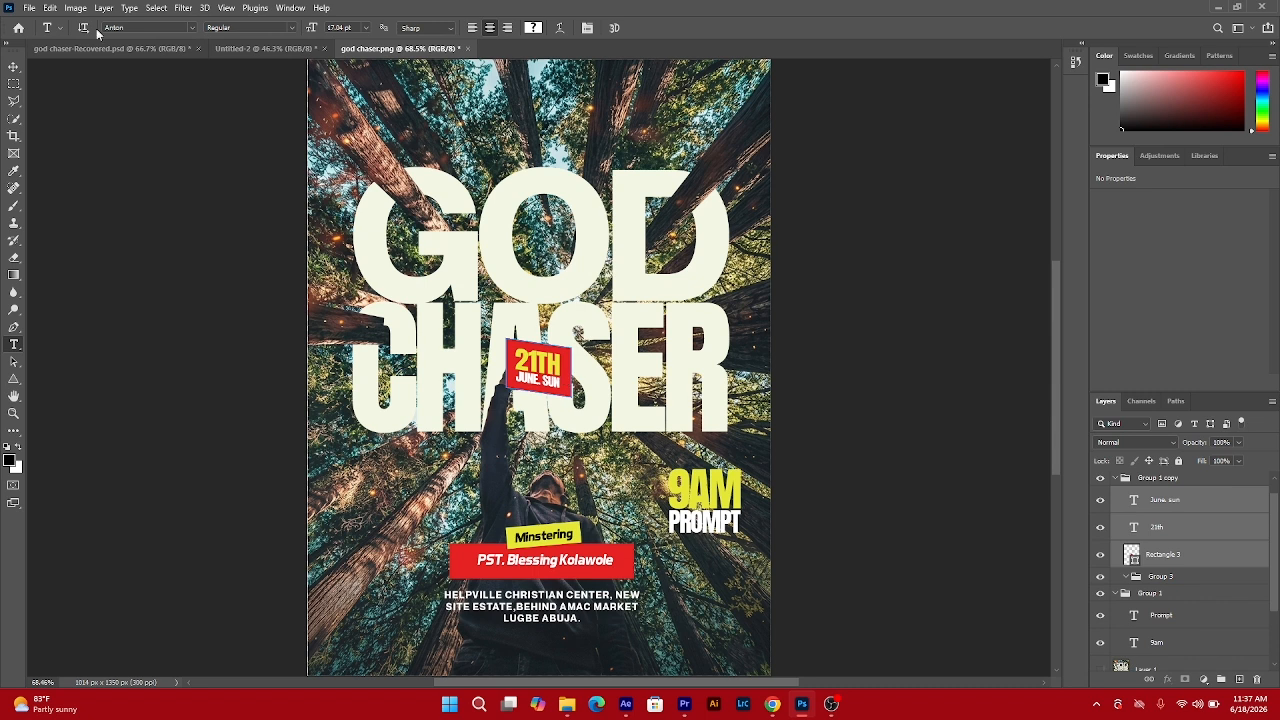
{"action": "left_click", "coordinate": [14, 66]}
{"action": "key", "text": "ctrl+t"}
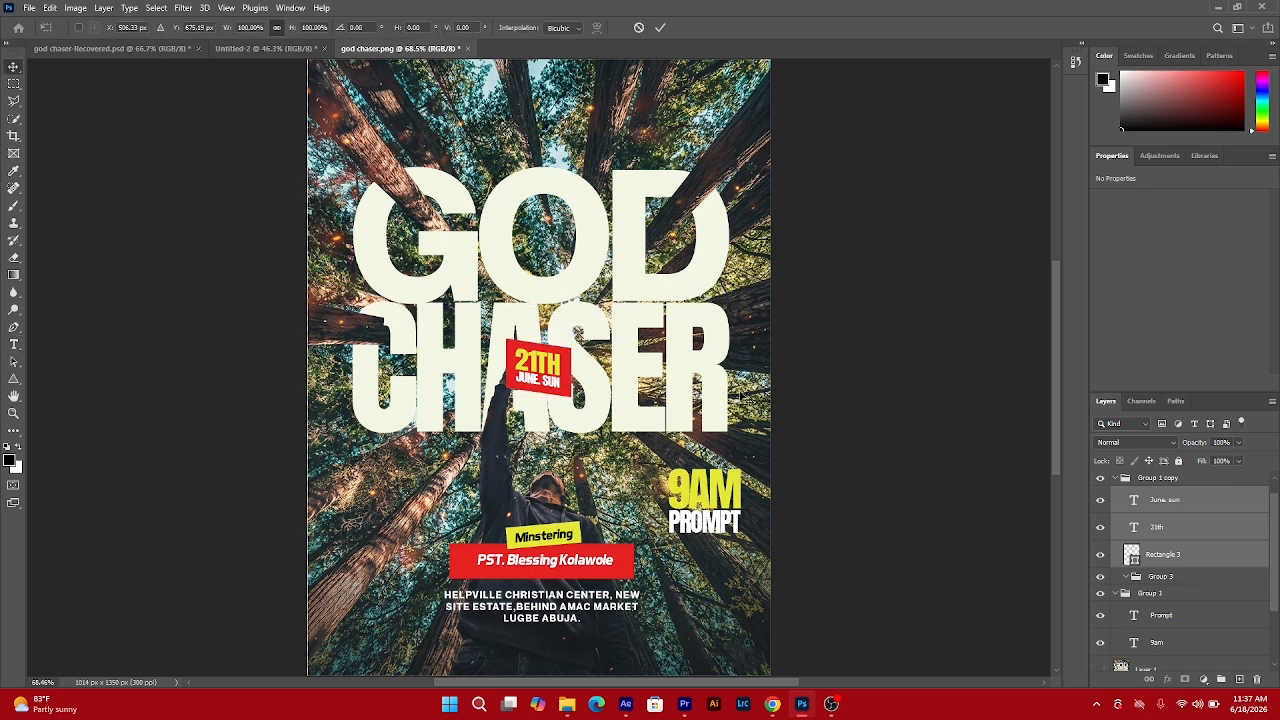
{"action": "left_click_drag", "start_coordinate": [543, 378], "coordinate": [380, 127]}
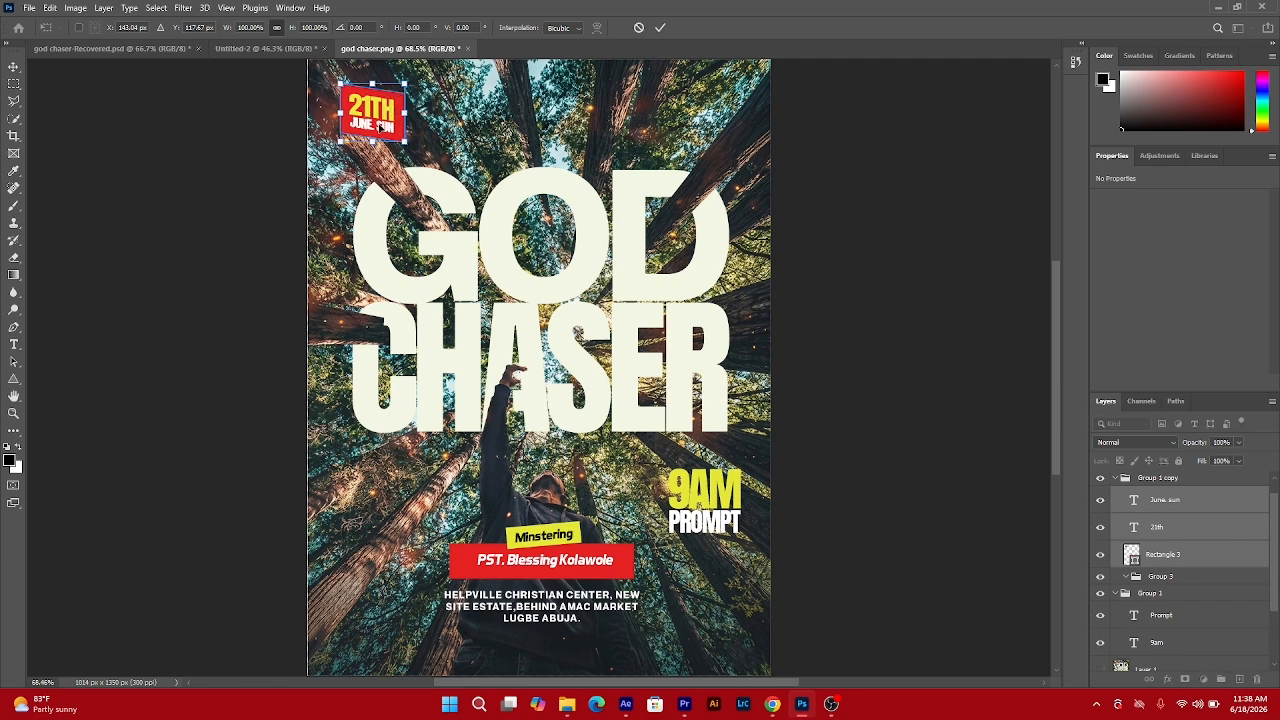
{"action": "key", "text": "Return"}
Copy the hvcc logo prim layer into god chaser.png and place it in the flyer's upper-right corner at about X 849 px, Y 53 px.
{"action": "left_click", "coordinate": [108, 48]}
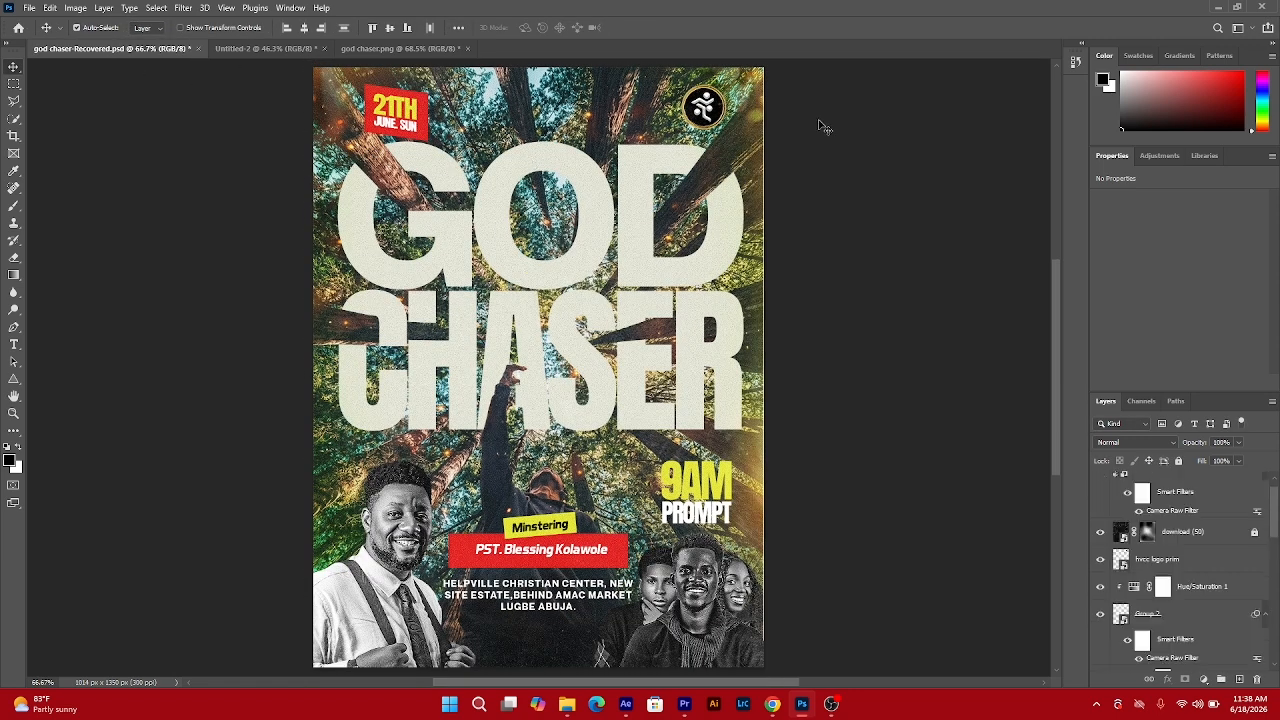
{"action": "left_click", "coordinate": [716, 110]}
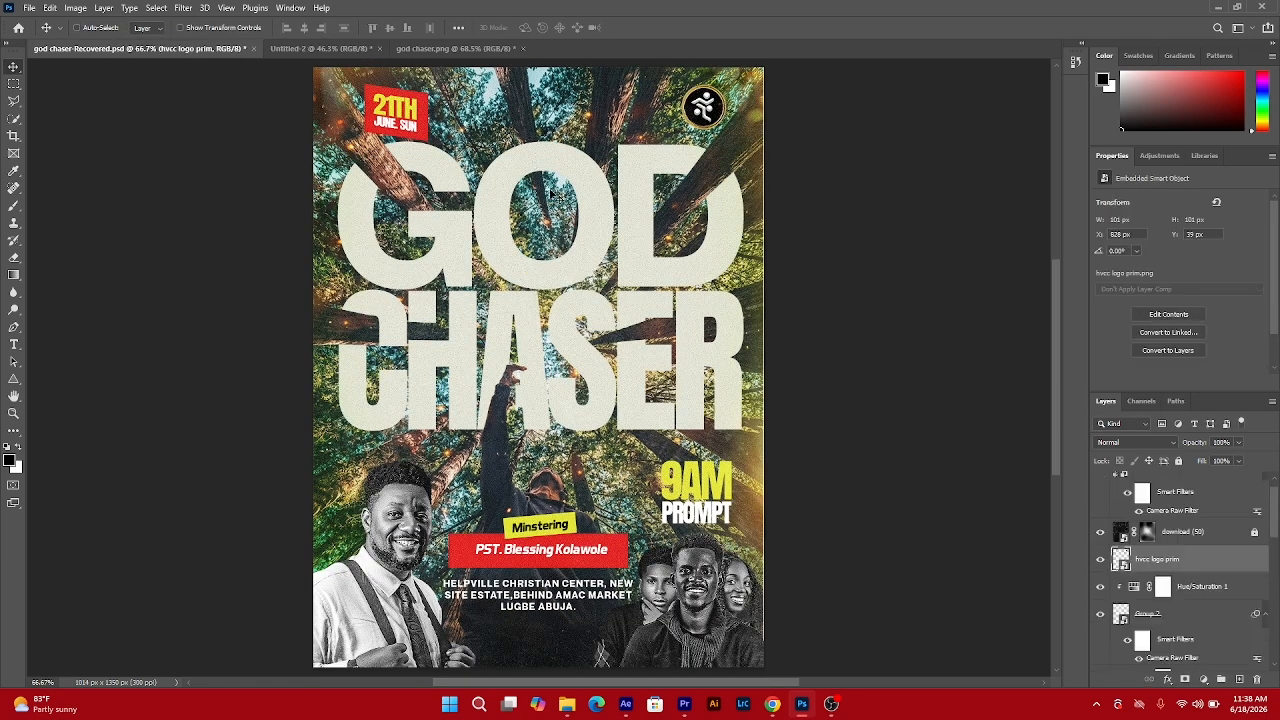
{"action": "left_click", "coordinate": [418, 48]}
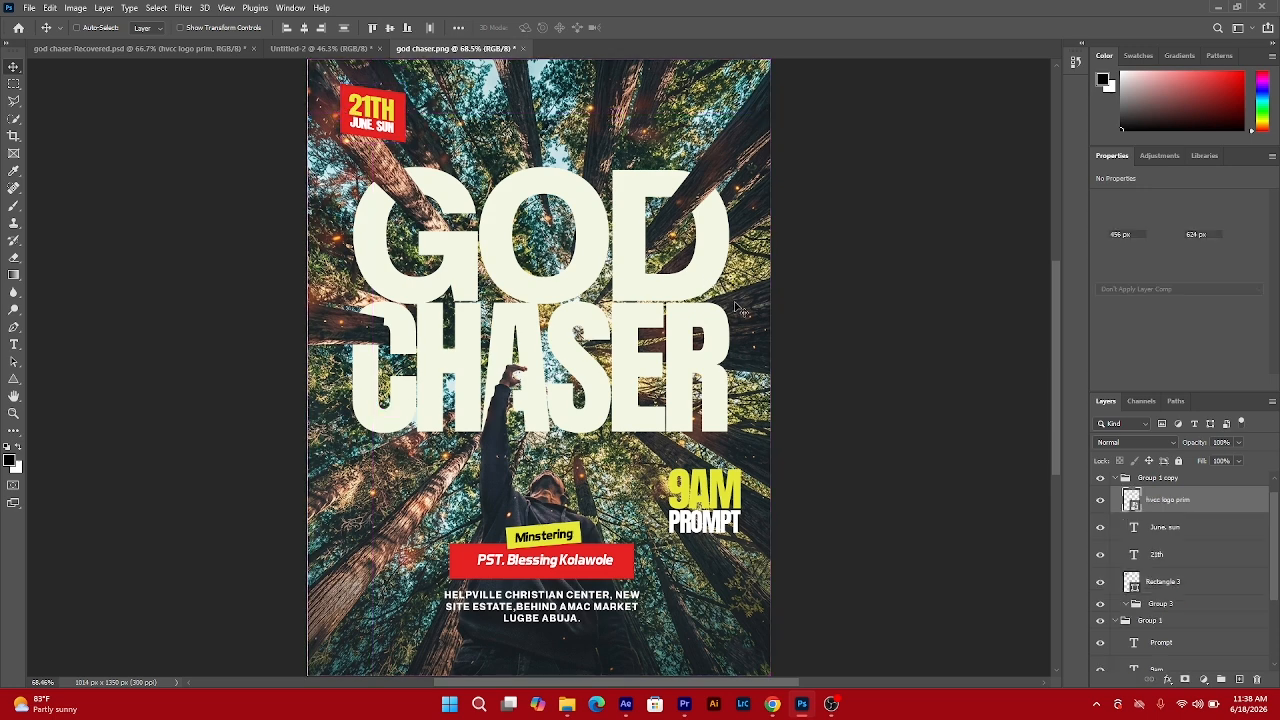
{"action": "key", "text": "ctrl+v"}
{"action": "left_click_drag", "start_coordinate": [538, 368], "coordinate": [718, 108]}
Place the Group 1 copy portrait from the pictures subfolder of Pictures onto the god chaser.png flyer.
{"action": "scroll", "coordinate": [630, 412], "scroll_direction": "down", "scroll_amount": 4}
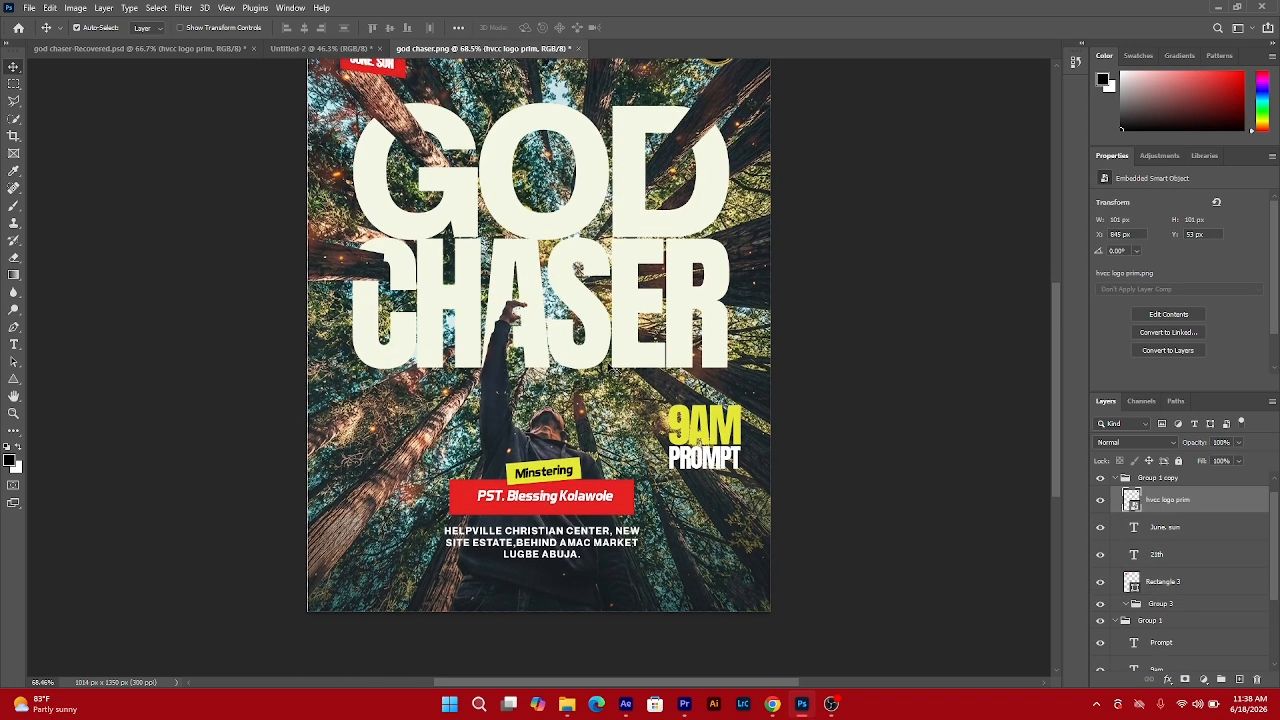
{"action": "scroll", "coordinate": [645, 523], "scroll_direction": "up", "scroll_amount": 3}
{"action": "left_click", "coordinate": [566, 704]}
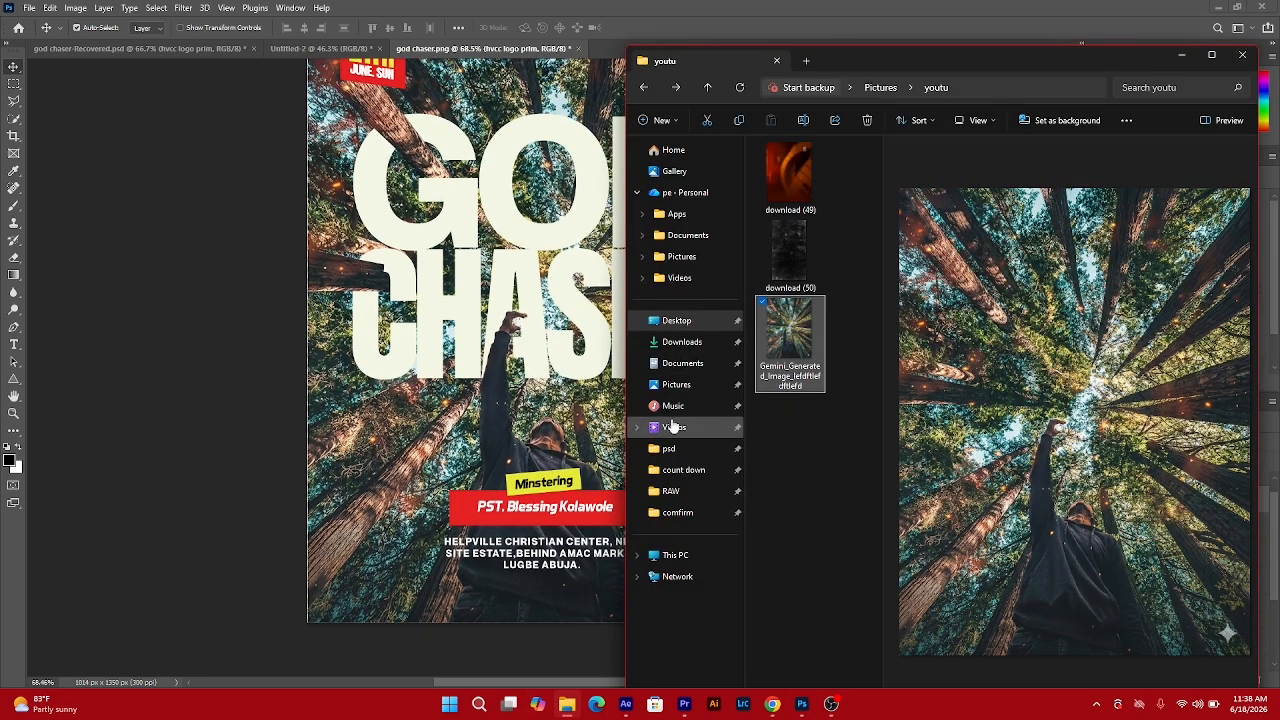
{"action": "left_click", "coordinate": [684, 389]}
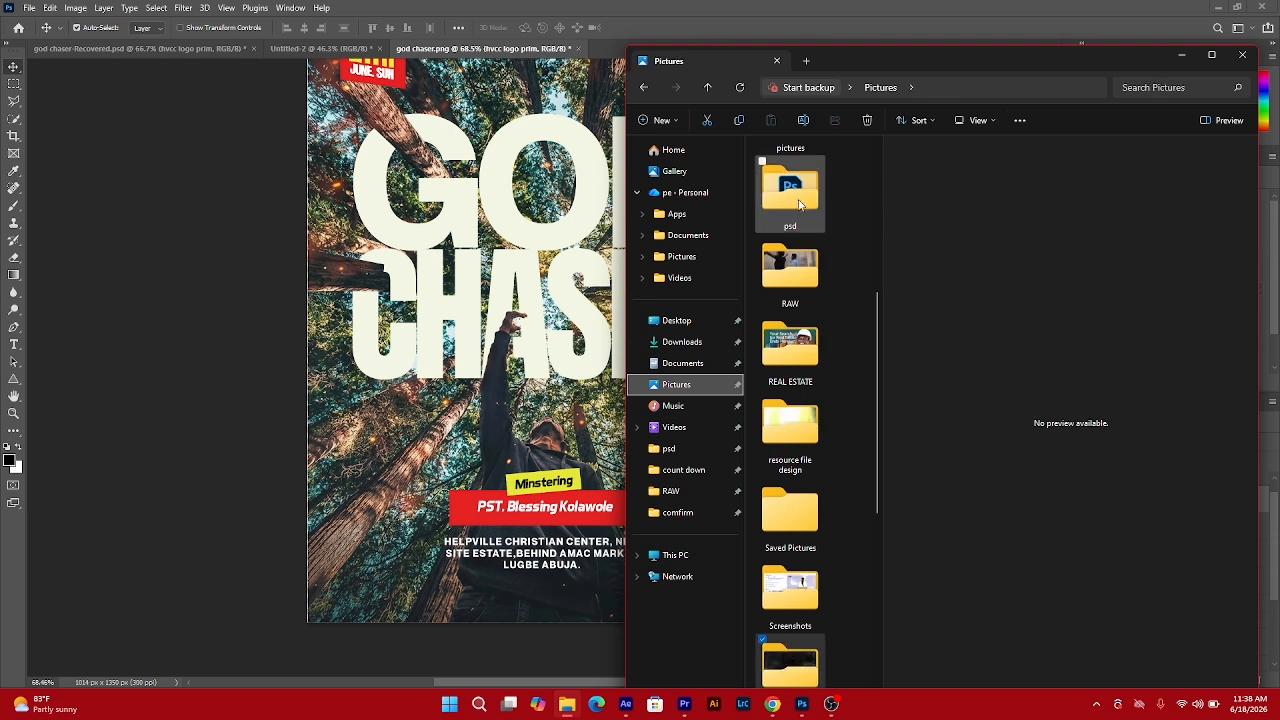
{"action": "scroll", "coordinate": [800, 265], "scroll_direction": "down", "scroll_amount": 4}
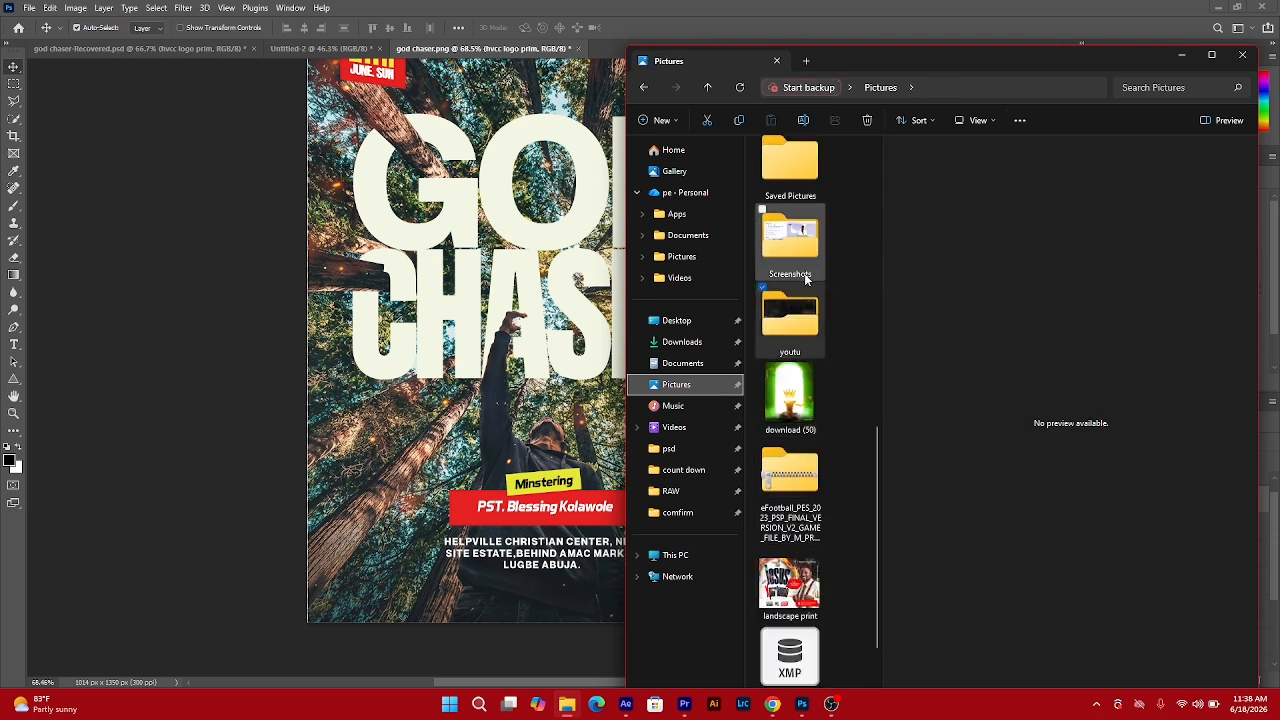
{"action": "scroll", "coordinate": [805, 276], "scroll_direction": "up", "scroll_amount": 3}
{"action": "scroll", "coordinate": [810, 300], "scroll_direction": "down", "scroll_amount": 5}
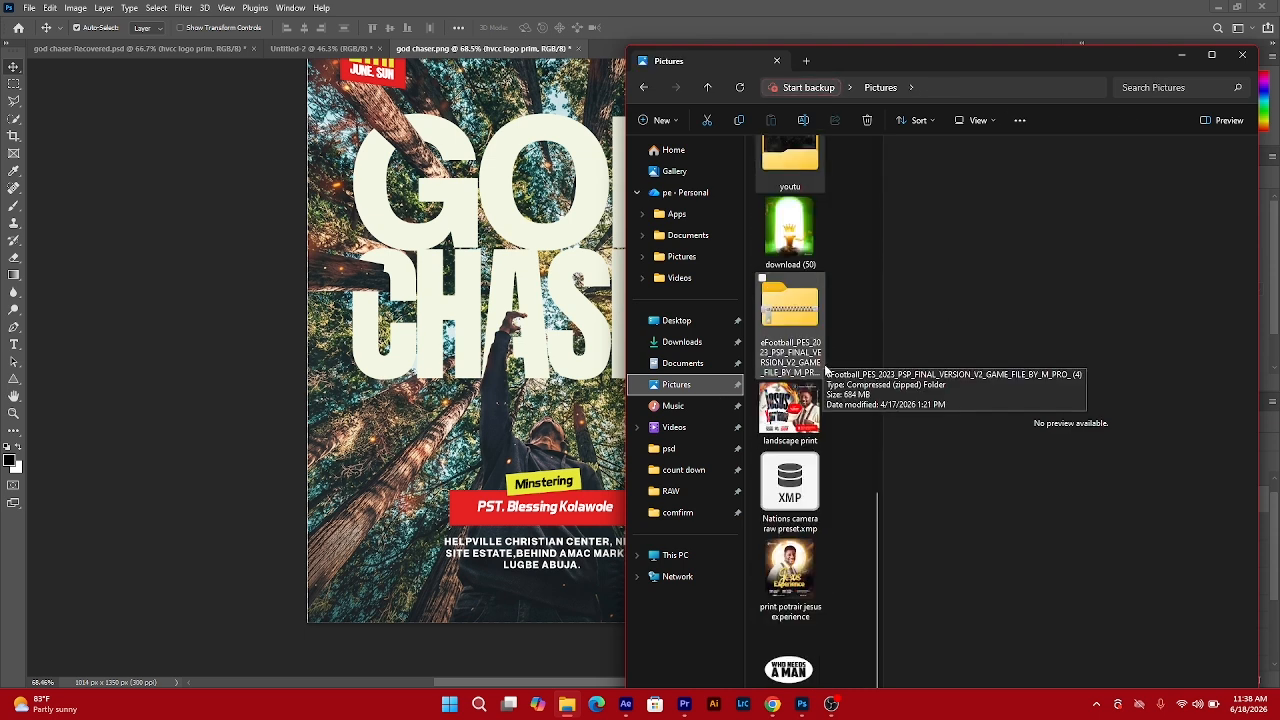
{"action": "scroll", "coordinate": [825, 368], "scroll_direction": "up", "scroll_amount": 6}
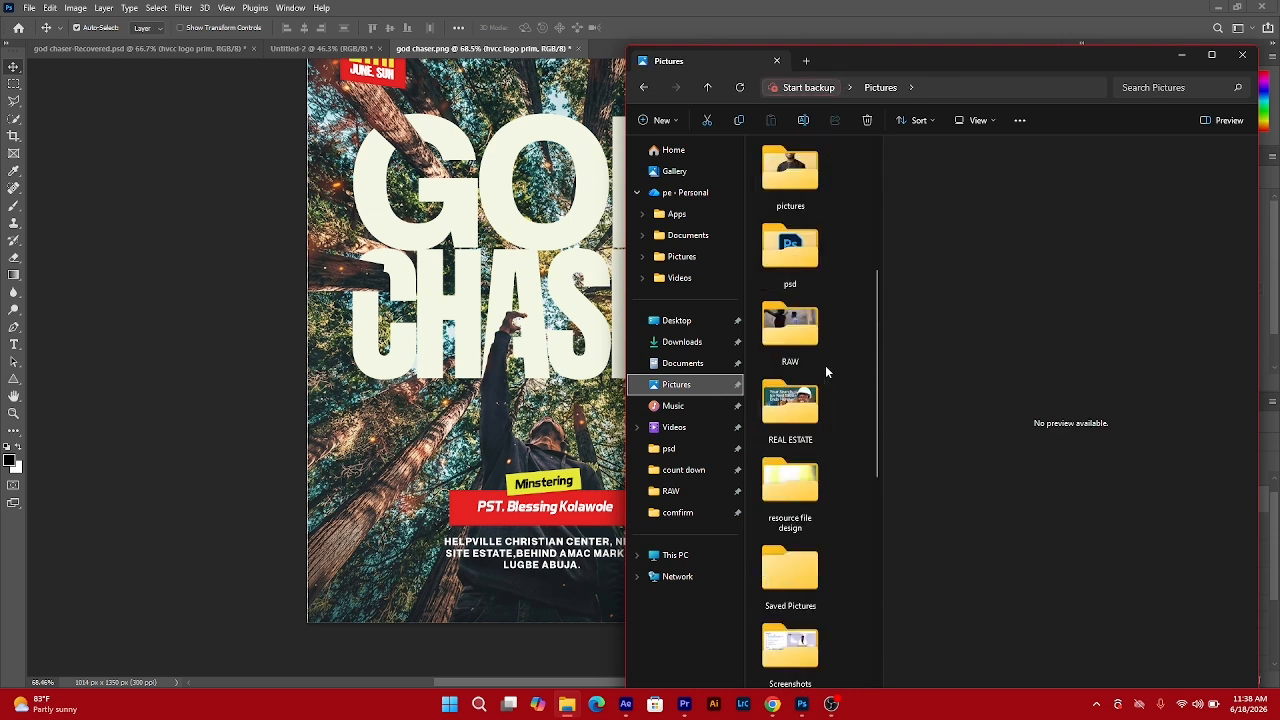
{"action": "double_click", "coordinate": [801, 206]}
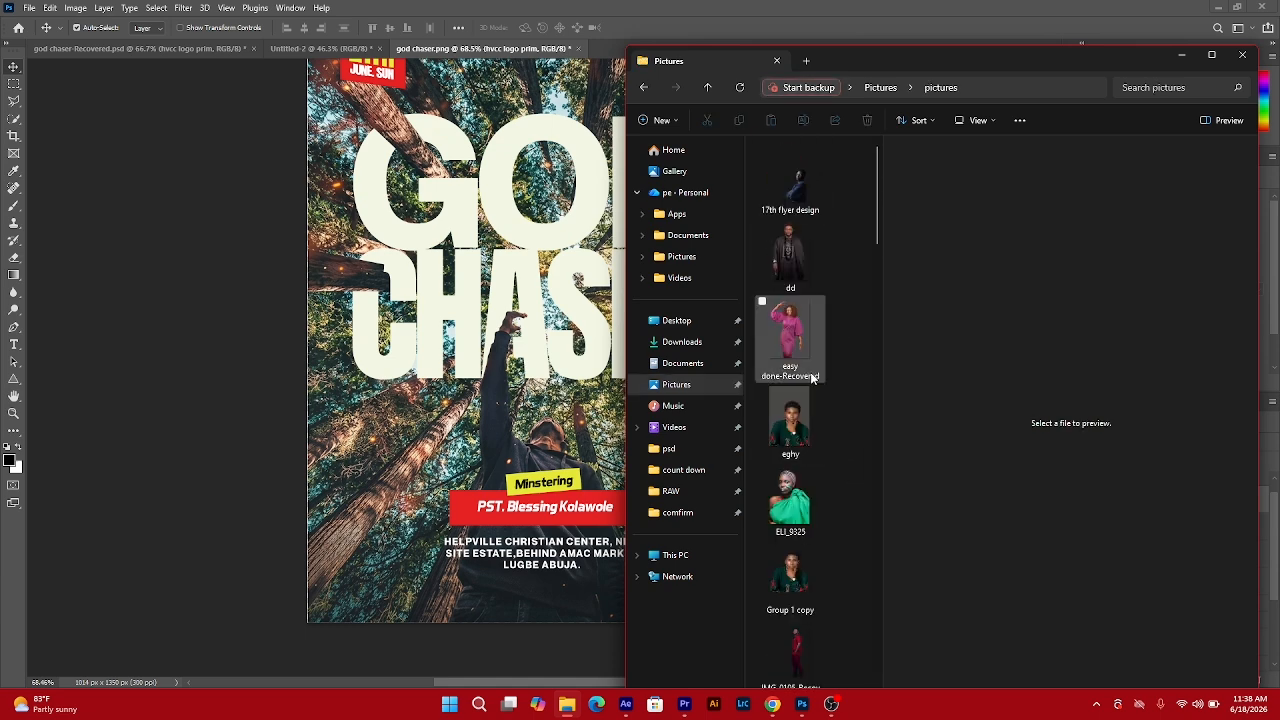
{"action": "left_click_drag", "start_coordinate": [790, 580], "coordinate": [320, 495]}
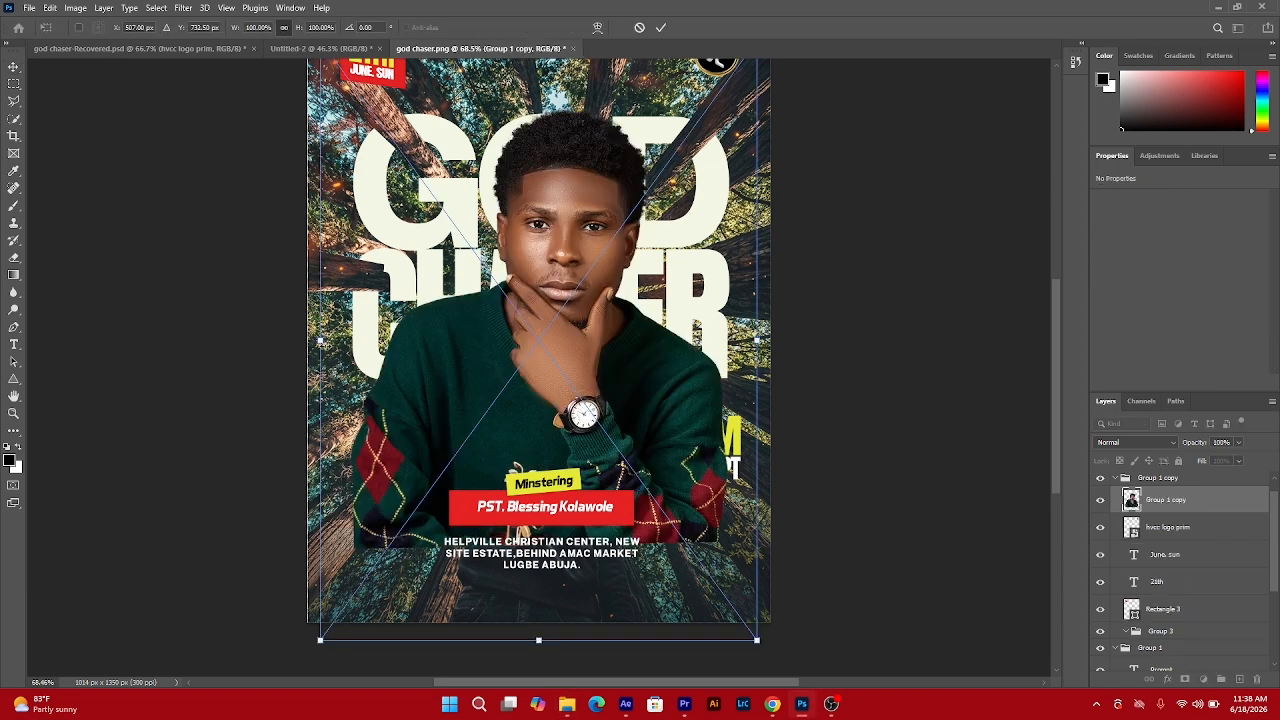
Scale the Group 1 copy portrait to about 25.8%, place it below the 9AM text, and move its layer above all the groups.
{"action": "left_click_drag", "start_coordinate": [320, 343], "coordinate": [645, 341]}
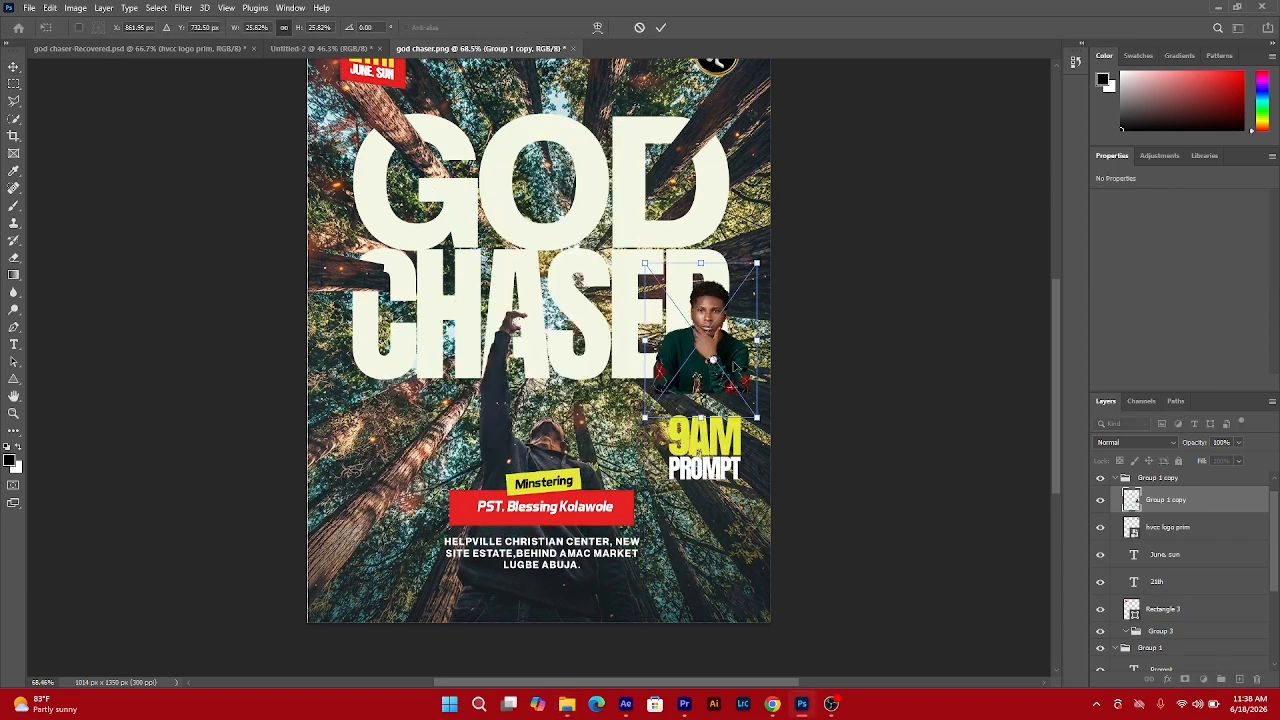
{"action": "left_click_drag", "start_coordinate": [745, 378], "coordinate": [716, 562]}
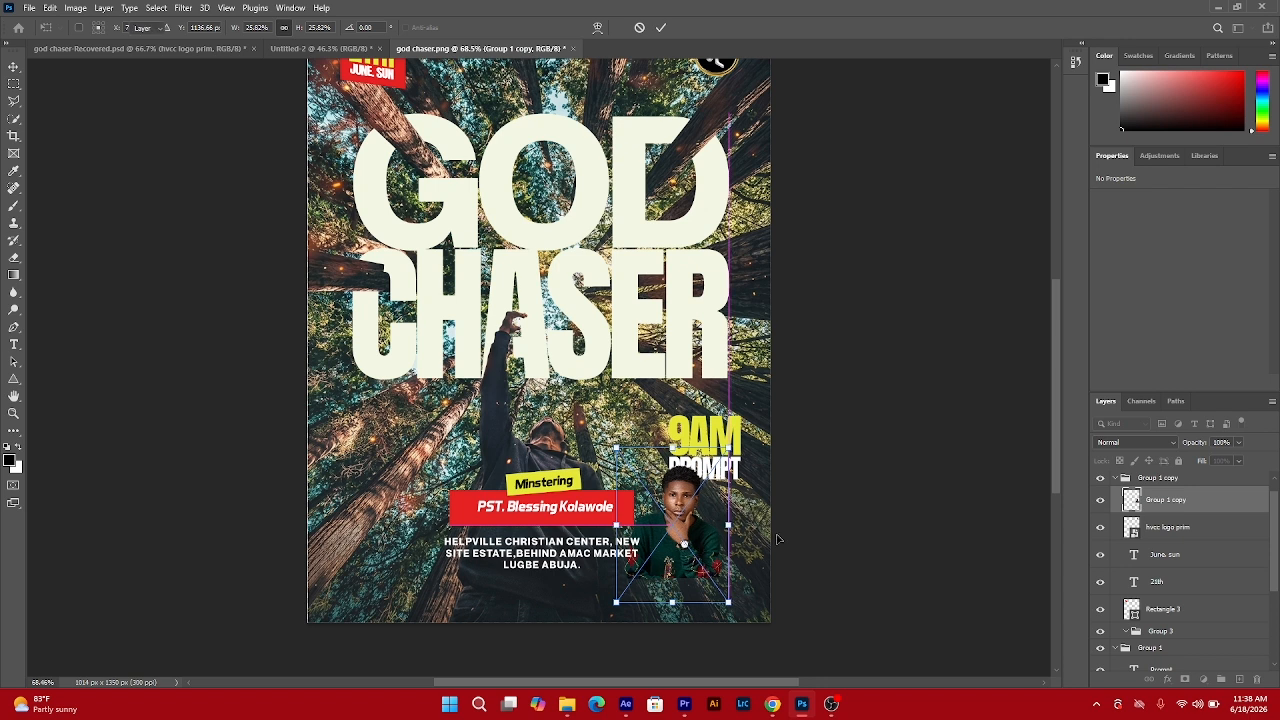
{"action": "key", "text": "Return"}
{"action": "left_click_drag", "start_coordinate": [1222, 502], "coordinate": [1210, 472]}
{"action": "left_click_drag", "start_coordinate": [1166, 518], "coordinate": [1172, 476]}
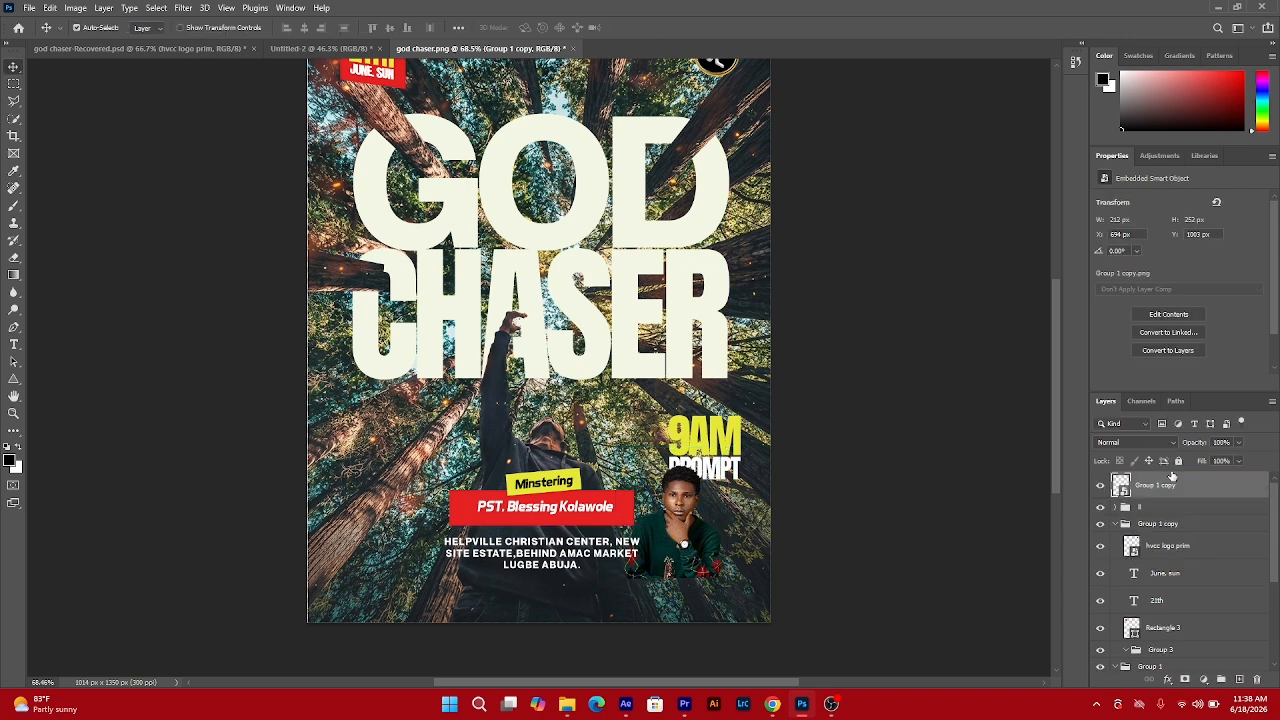
{"action": "left_click", "coordinate": [1114, 524]}
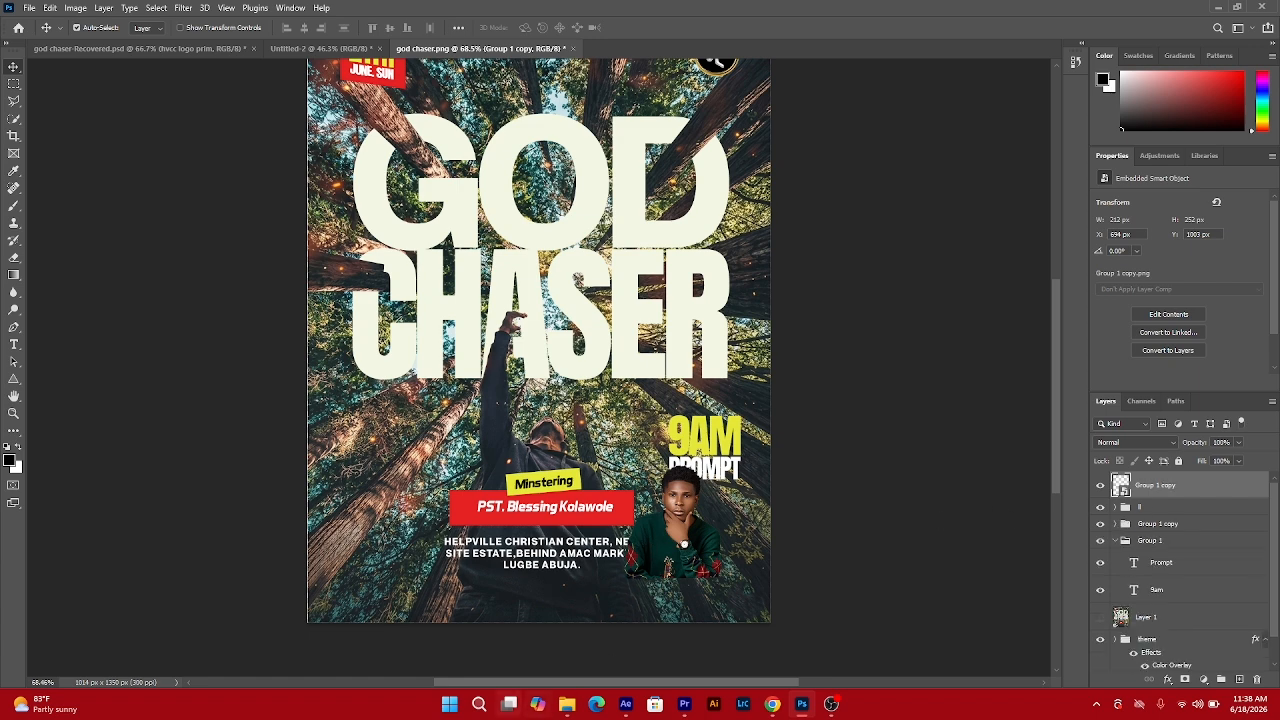
Place the IMG_2384-Recovered portrait from the pictures folder onto the flyer and flip it horizontally.
{"action": "left_click", "coordinate": [564, 704]}
{"action": "scroll", "coordinate": [835, 588], "scroll_direction": "down", "scroll_amount": 3}
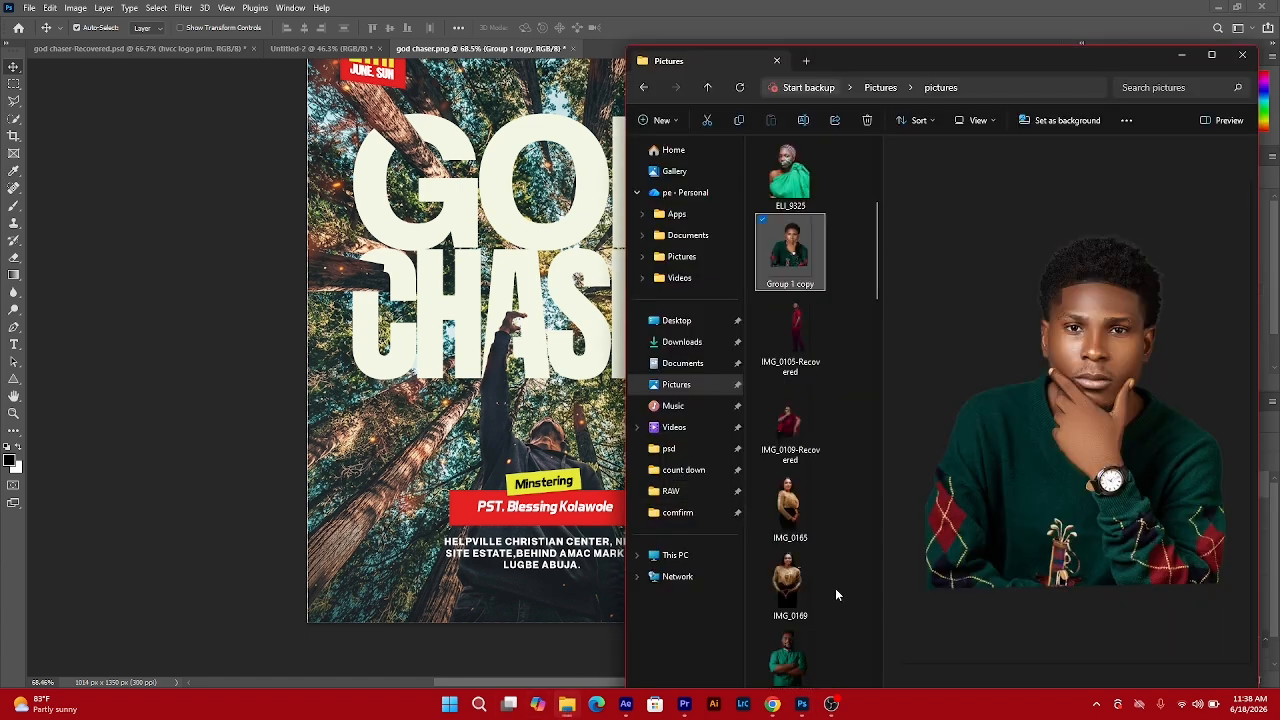
{"action": "scroll", "coordinate": [818, 557], "scroll_direction": "down", "scroll_amount": 5}
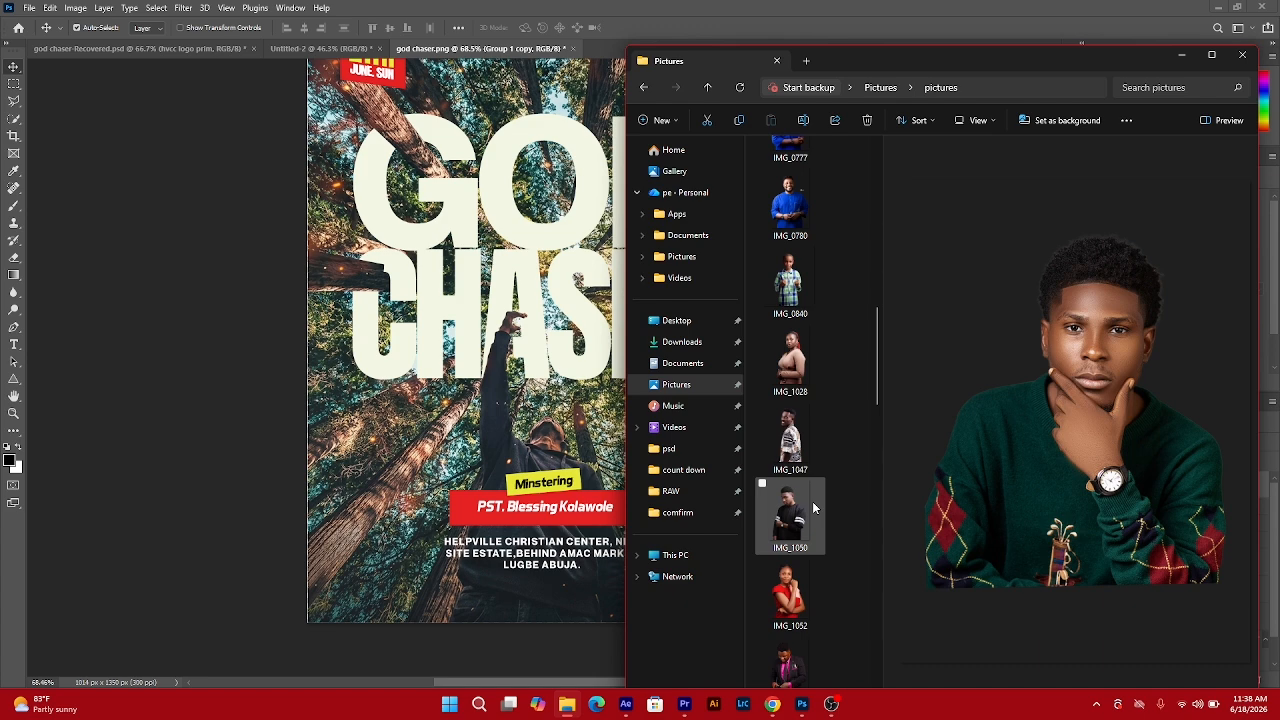
{"action": "scroll", "coordinate": [813, 508], "scroll_direction": "down", "scroll_amount": 5}
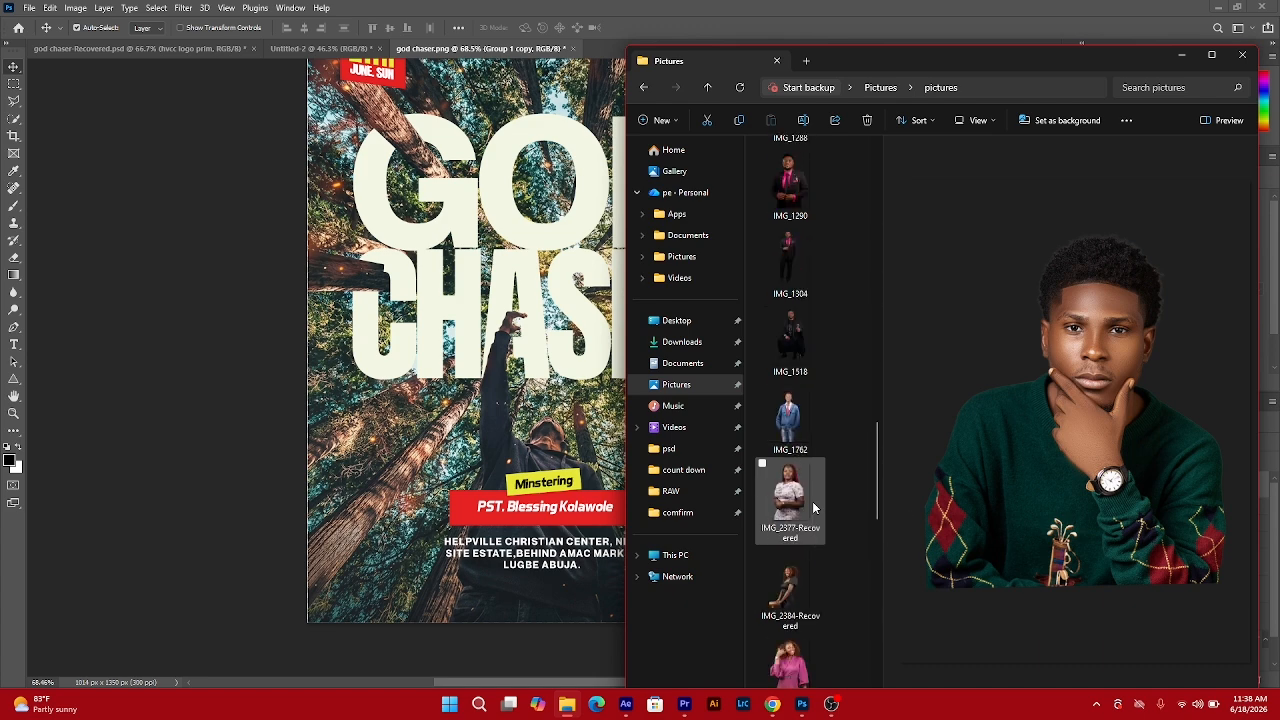
{"action": "left_click", "coordinate": [792, 592]}
{"action": "left_click_drag", "start_coordinate": [792, 592], "coordinate": [464, 506]}
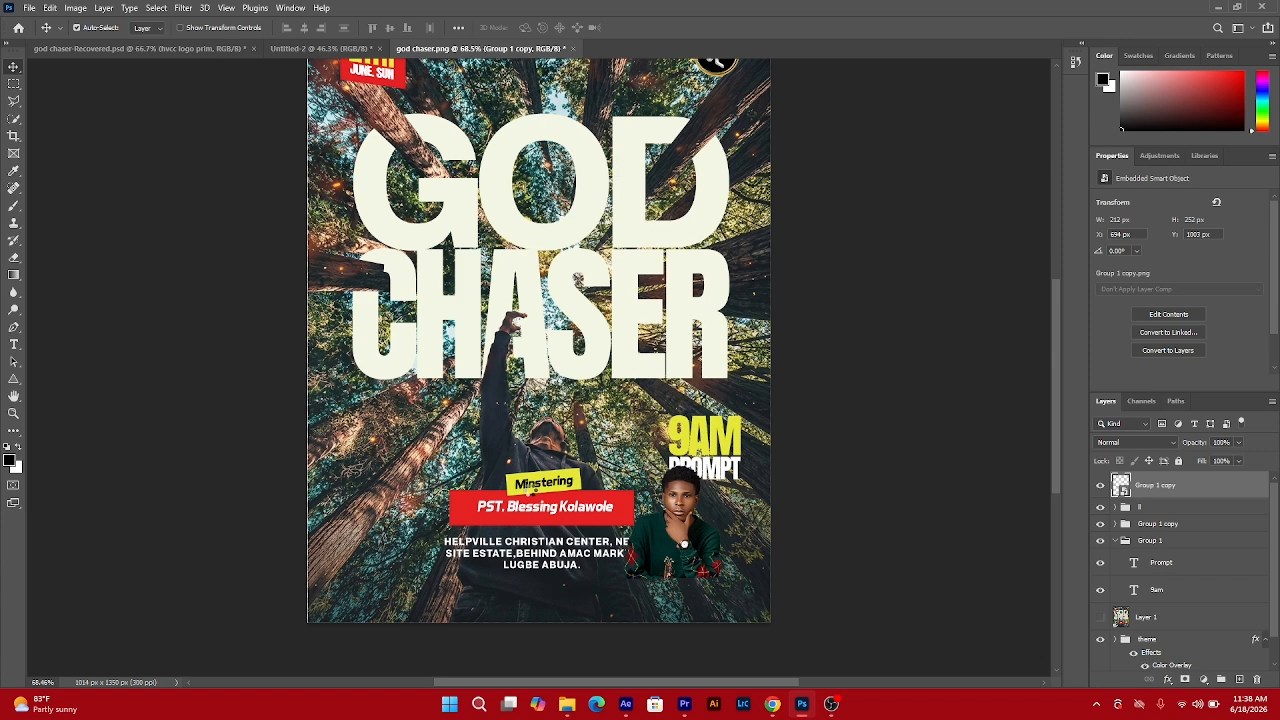
{"action": "right_click", "coordinate": [562, 387]}
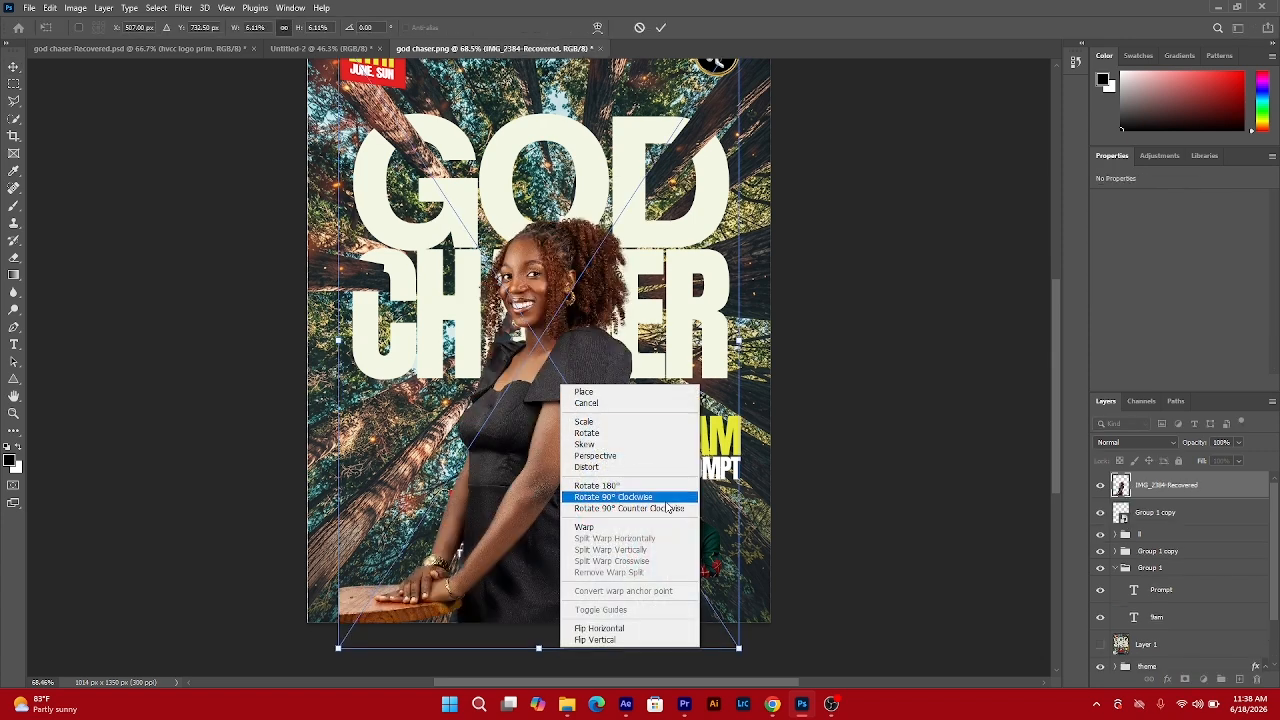
{"action": "left_click", "coordinate": [605, 628]}
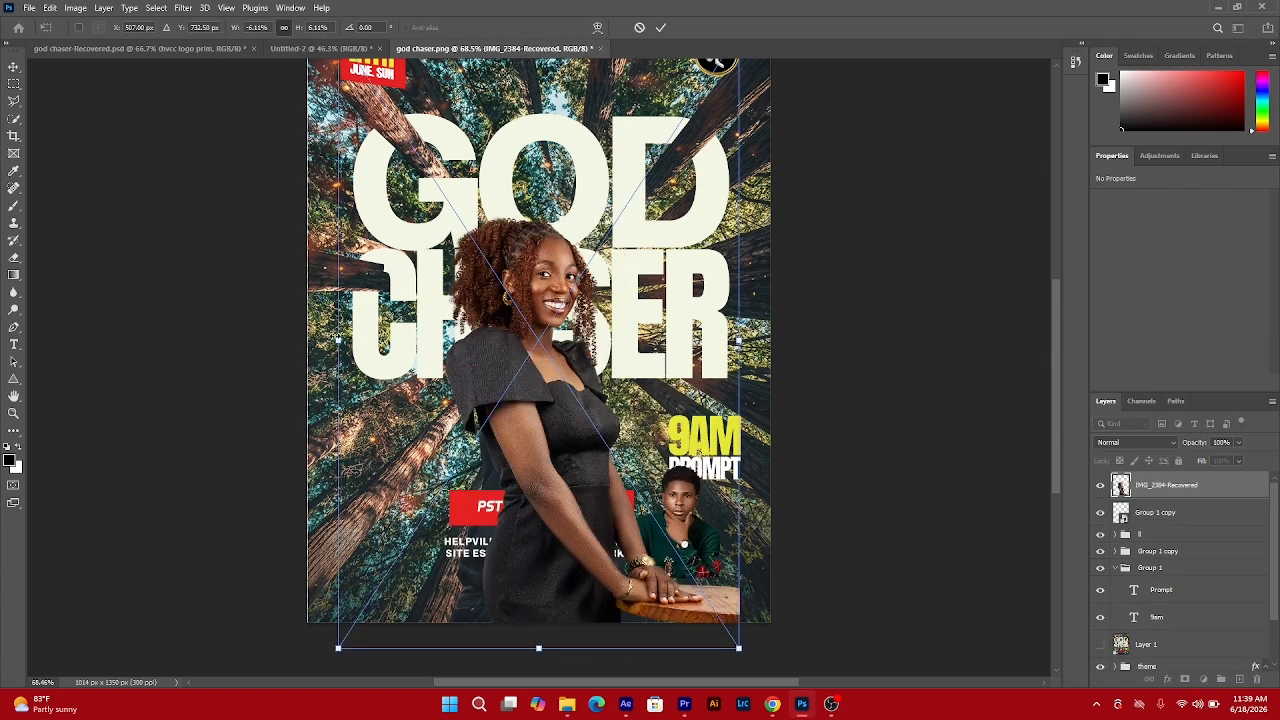
Scale the woman's portrait to about 2.82% and position it right of the green-sweater portrait, centred at about X 970 px, Y 1130 px.
{"action": "left_click_drag", "start_coordinate": [338, 339], "coordinate": [508, 348]}
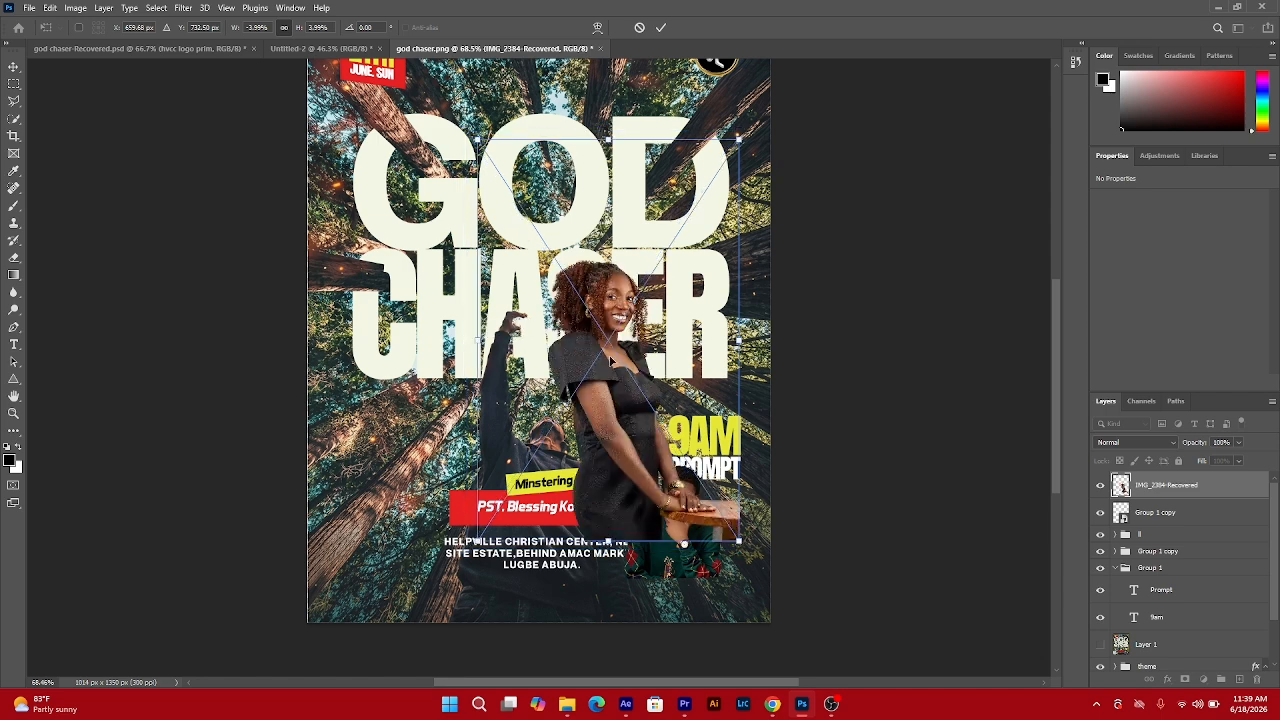
{"action": "left_click_drag", "start_coordinate": [610, 360], "coordinate": [750, 548]}
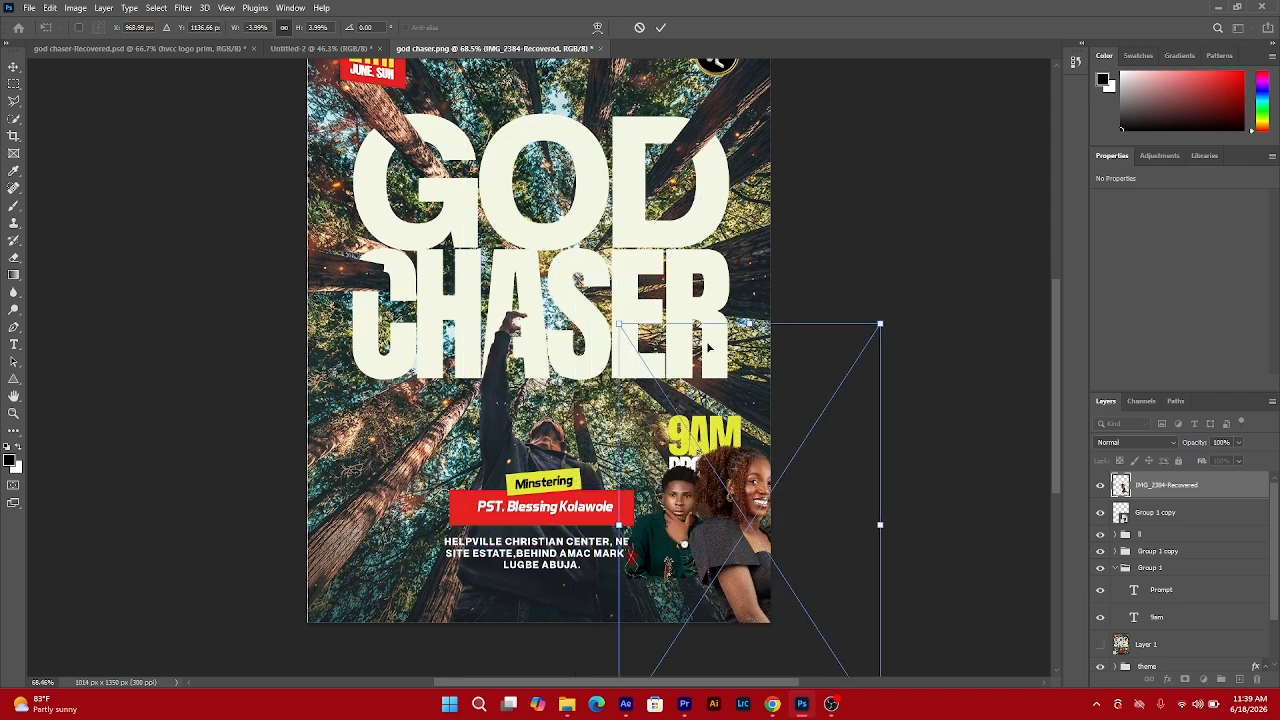
{"action": "left_click_drag", "start_coordinate": [756, 390], "coordinate": [762, 410]}
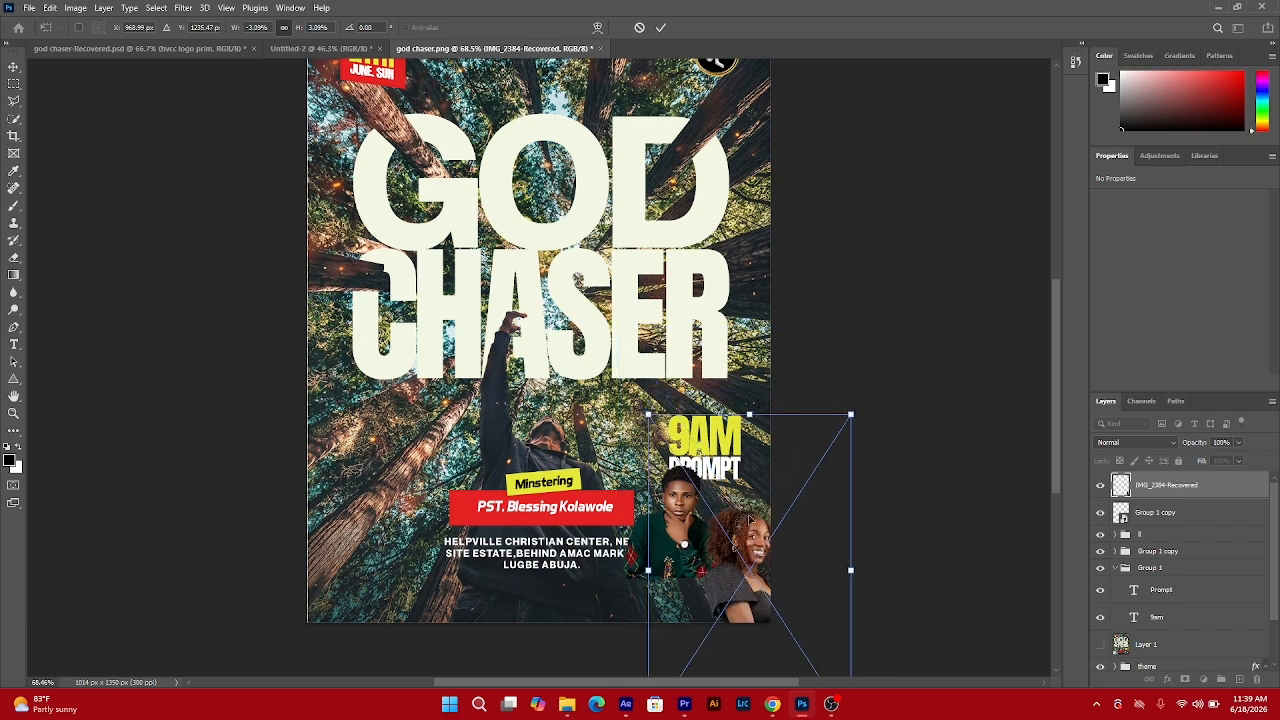
{"action": "left_click_drag", "start_coordinate": [750, 518], "coordinate": [748, 503]}
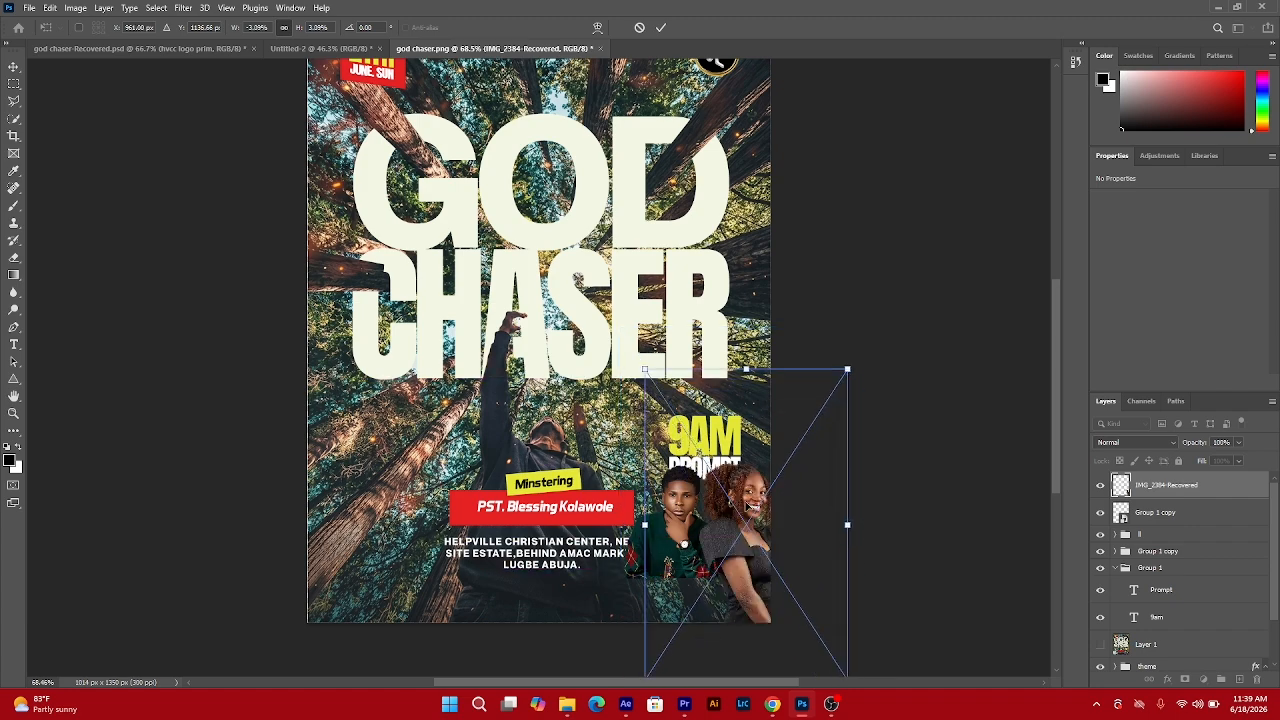
{"action": "scroll", "coordinate": [748, 503], "scroll_direction": "up", "scroll_amount": 5}
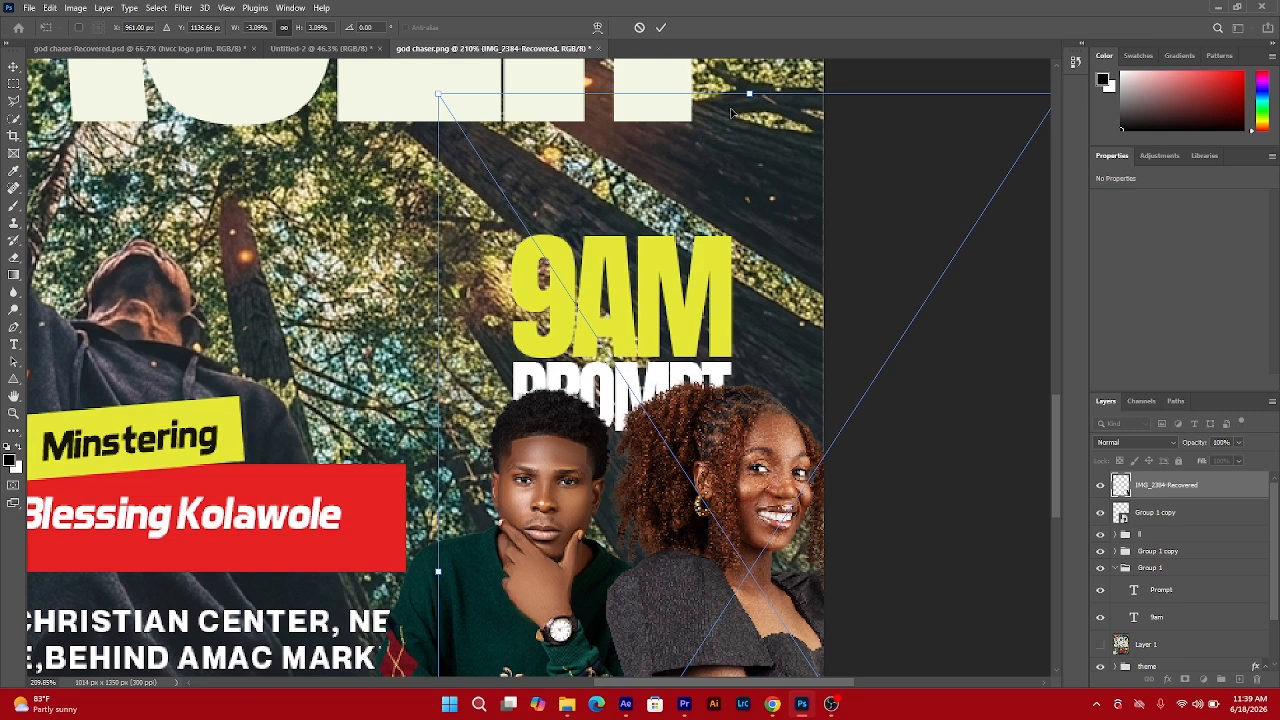
{"action": "left_click_drag", "start_coordinate": [748, 92], "coordinate": [755, 174]}
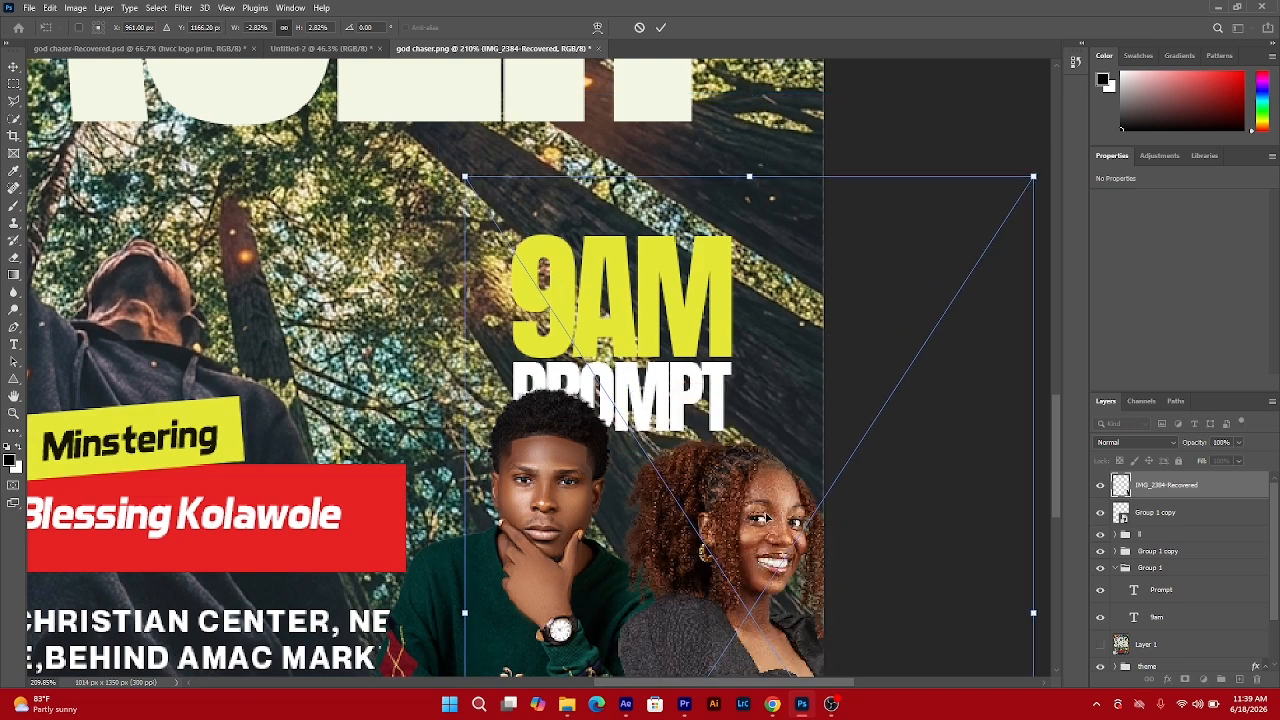
{"action": "left_click_drag", "start_coordinate": [766, 520], "coordinate": [780, 466]}
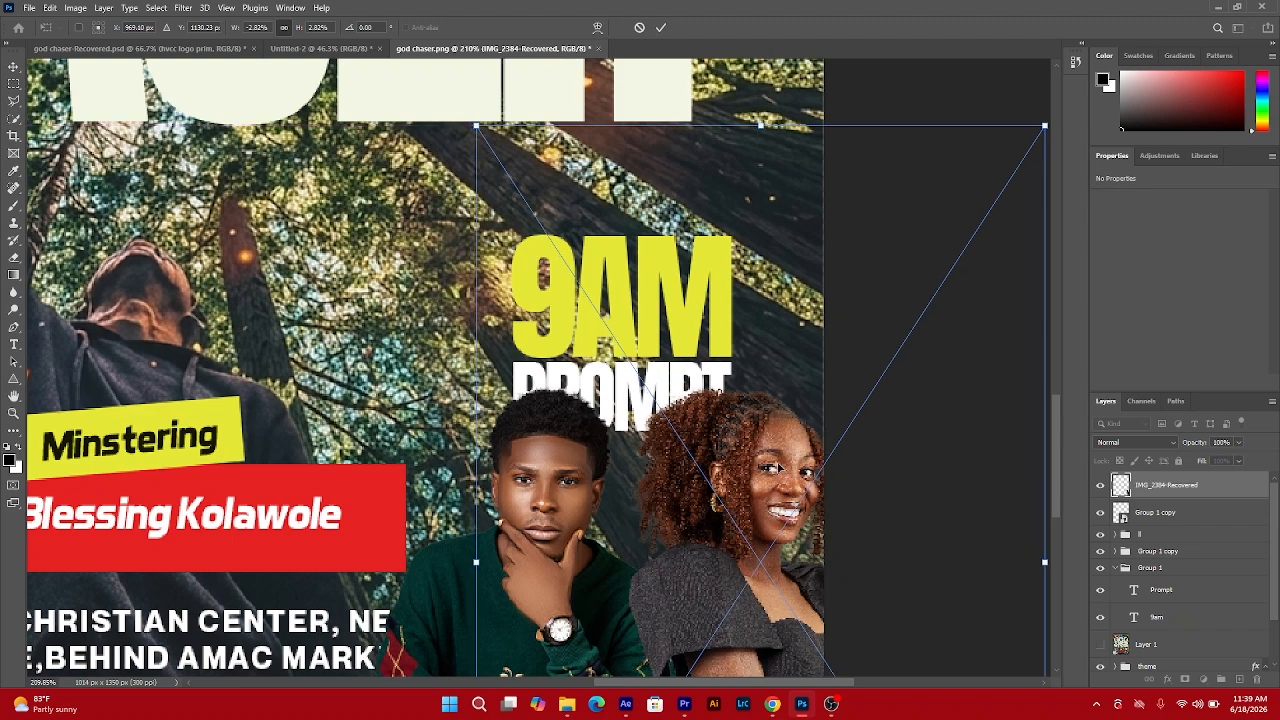
{"action": "key", "text": "Return"}
Place the Untitled-1 portrait from the pictures folder, scale it to about 9.24%, and position it in front between the other two portraits.
{"action": "left_click", "coordinate": [566, 650]}
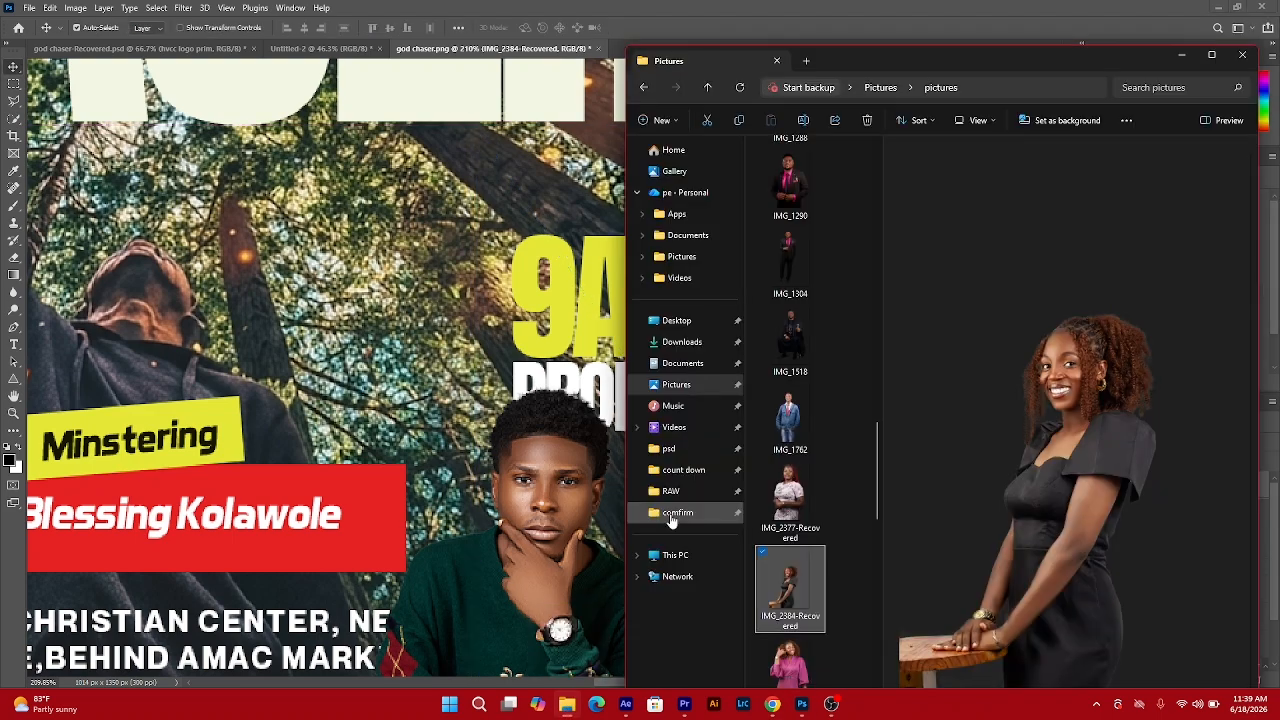
{"action": "scroll", "coordinate": [853, 520], "scroll_direction": "down", "scroll_amount": 5}
{"action": "scroll", "coordinate": [838, 481], "scroll_direction": "down", "scroll_amount": 4}
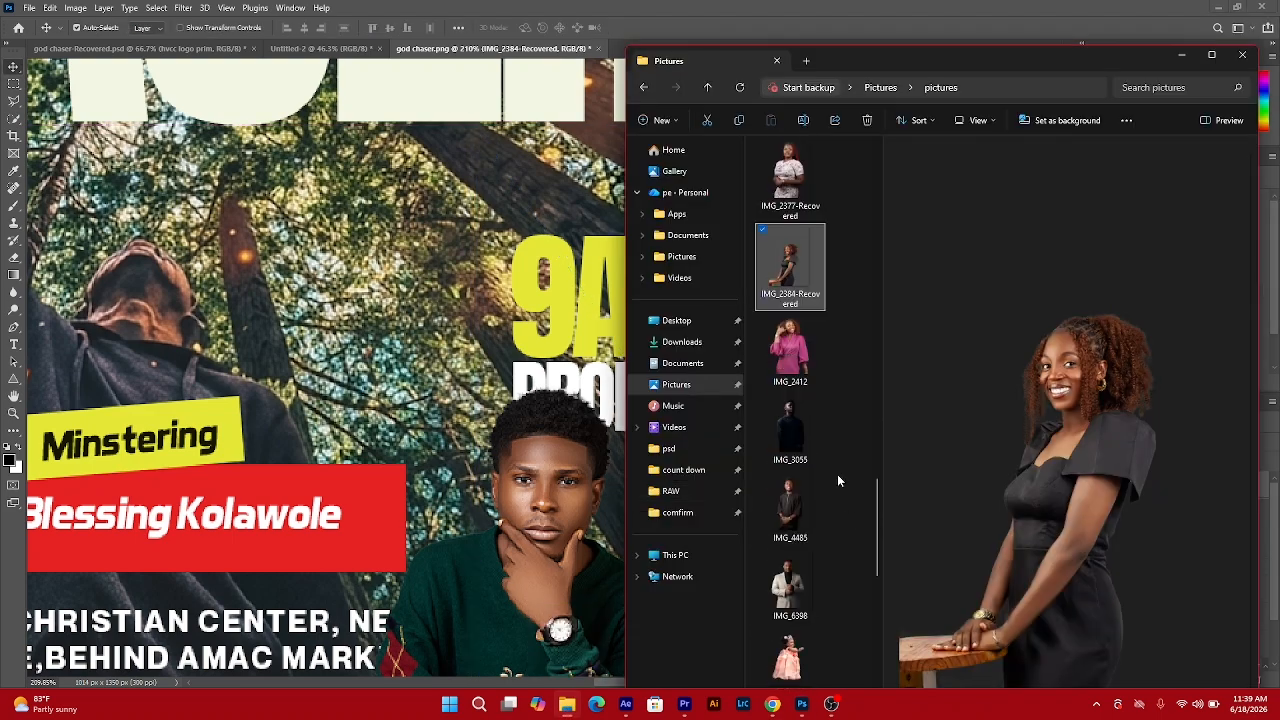
{"action": "left_click_drag", "start_coordinate": [810, 505], "coordinate": [478, 440]}
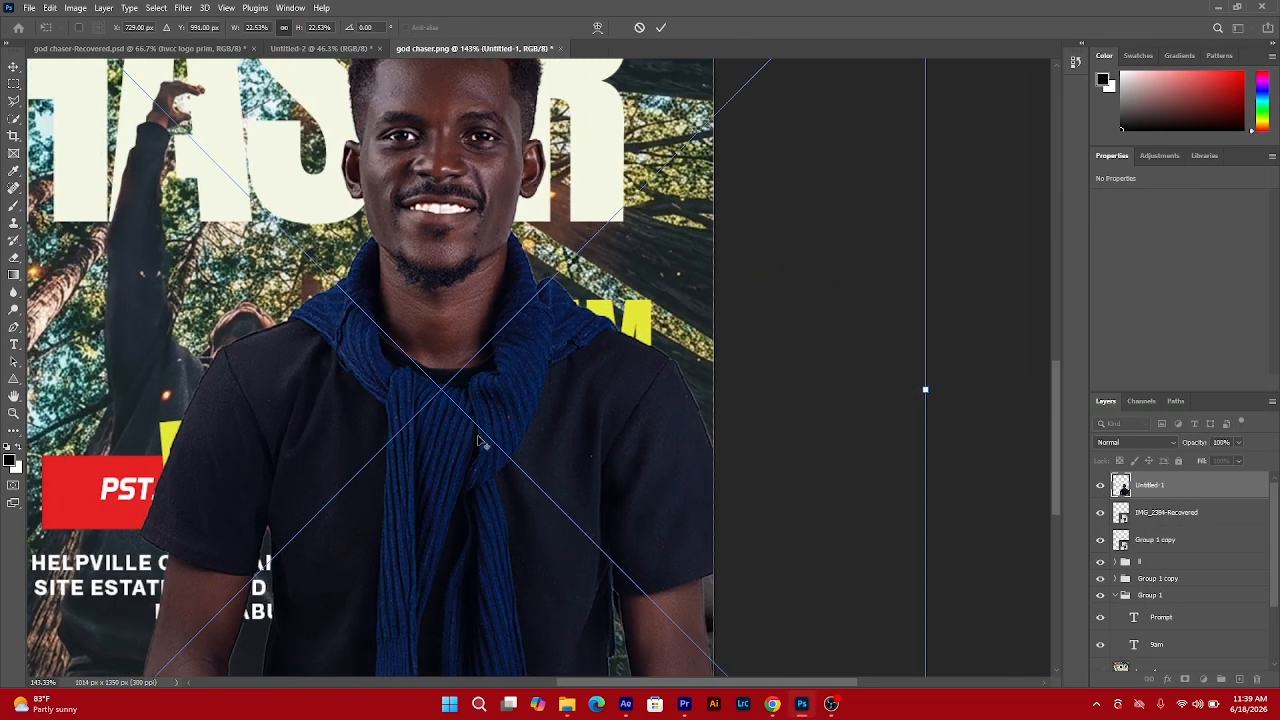
{"action": "left_click_drag", "start_coordinate": [814, 401], "coordinate": [600, 401]}
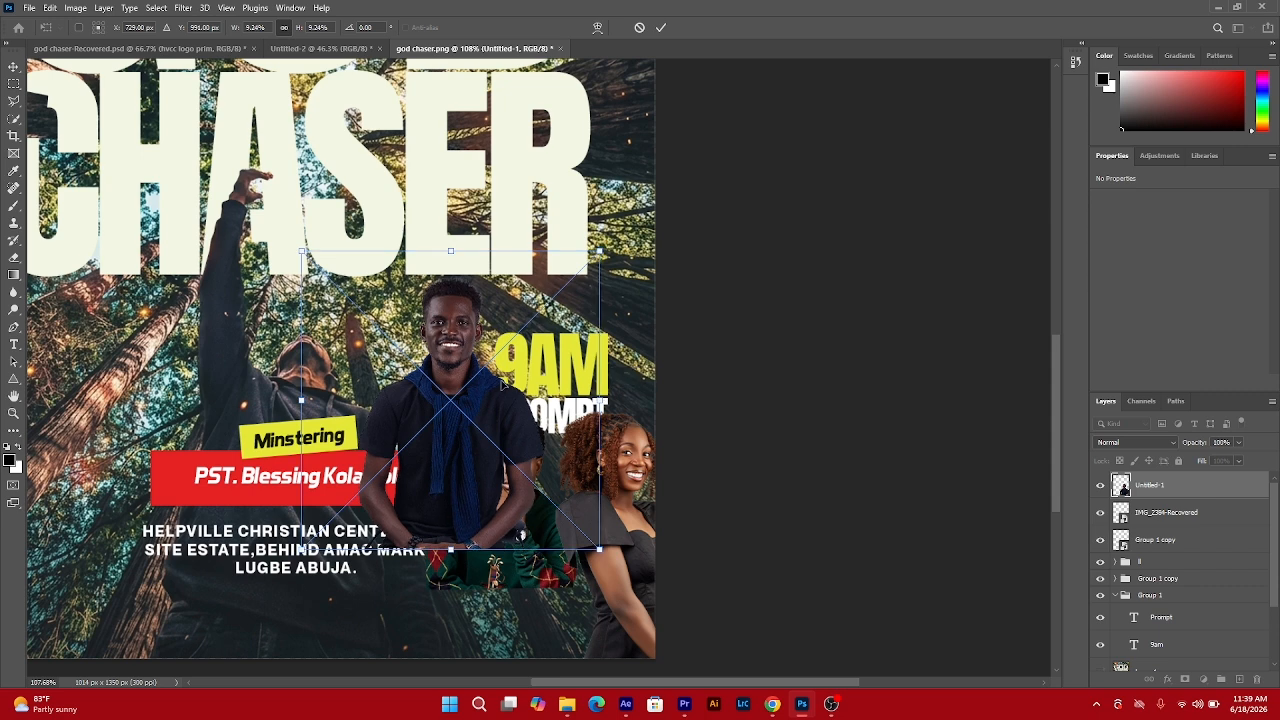
{"action": "left_click_drag", "start_coordinate": [474, 367], "coordinate": [577, 493]}
{"action": "key", "text": "Return"}
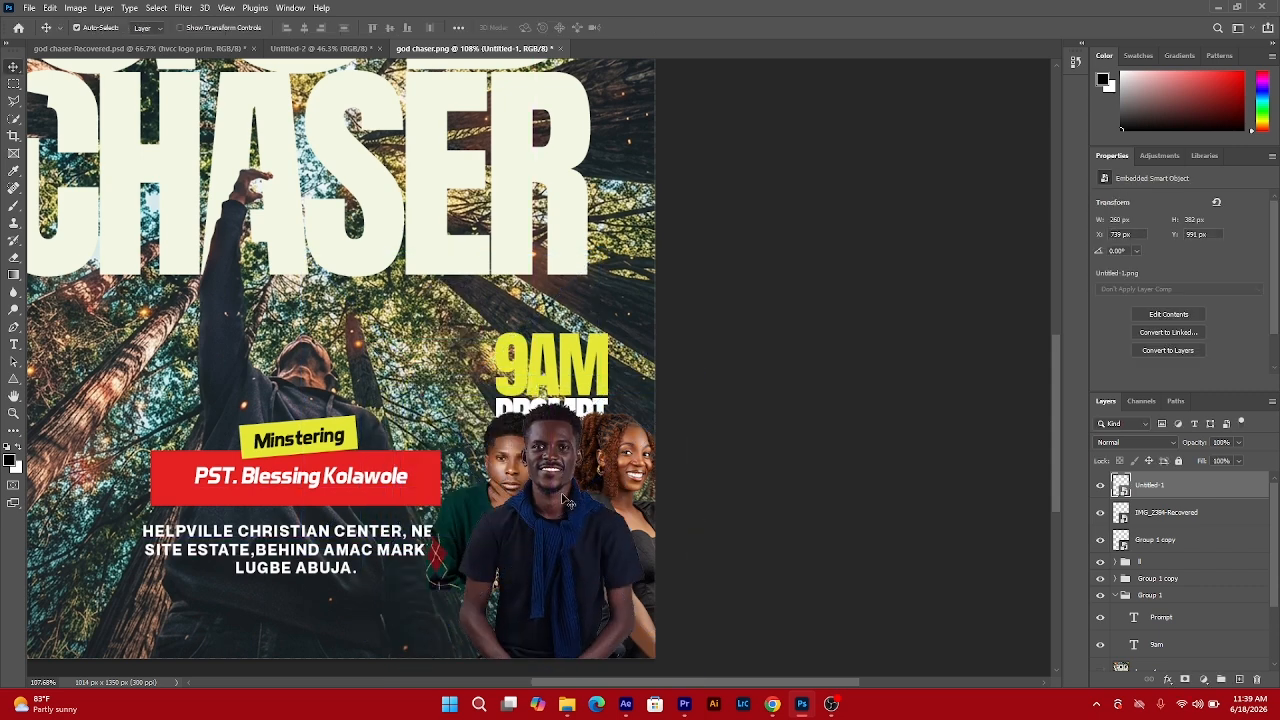
{"action": "left_click", "coordinate": [645, 475]}
{"action": "key", "text": "ctrl+t"}
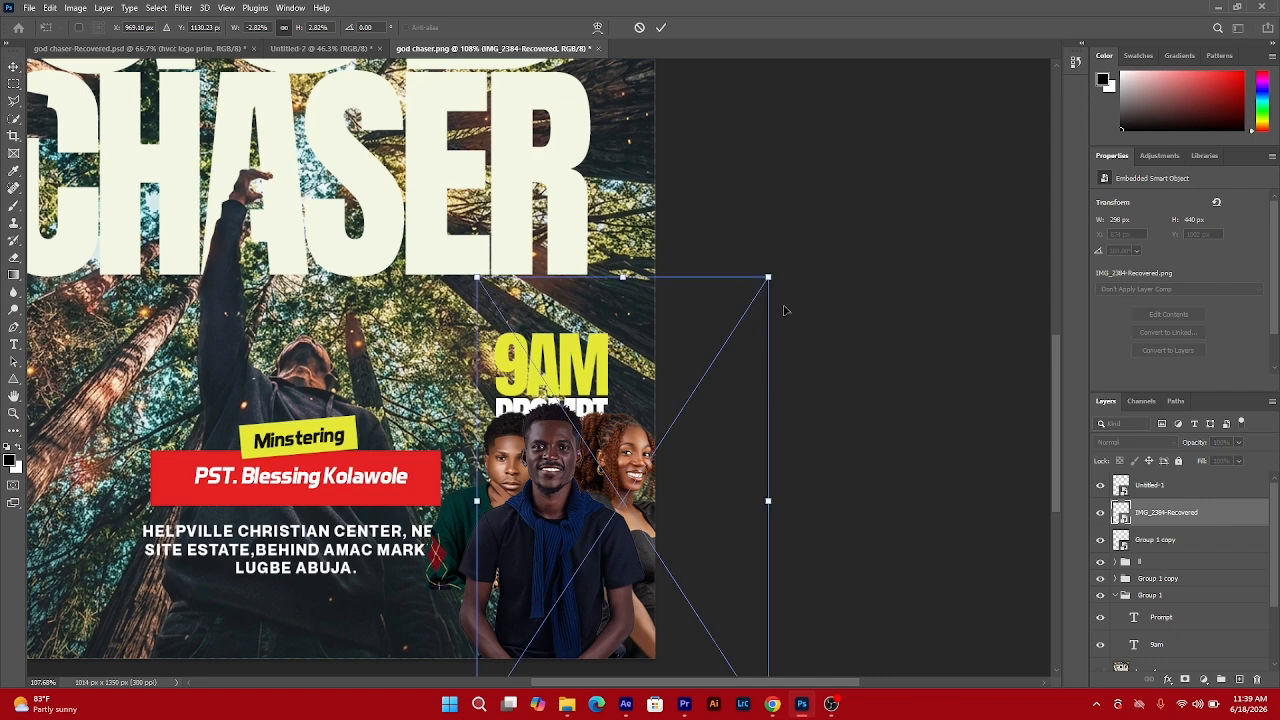
{"action": "left_click_drag", "start_coordinate": [777, 274], "coordinate": [652, 456]}
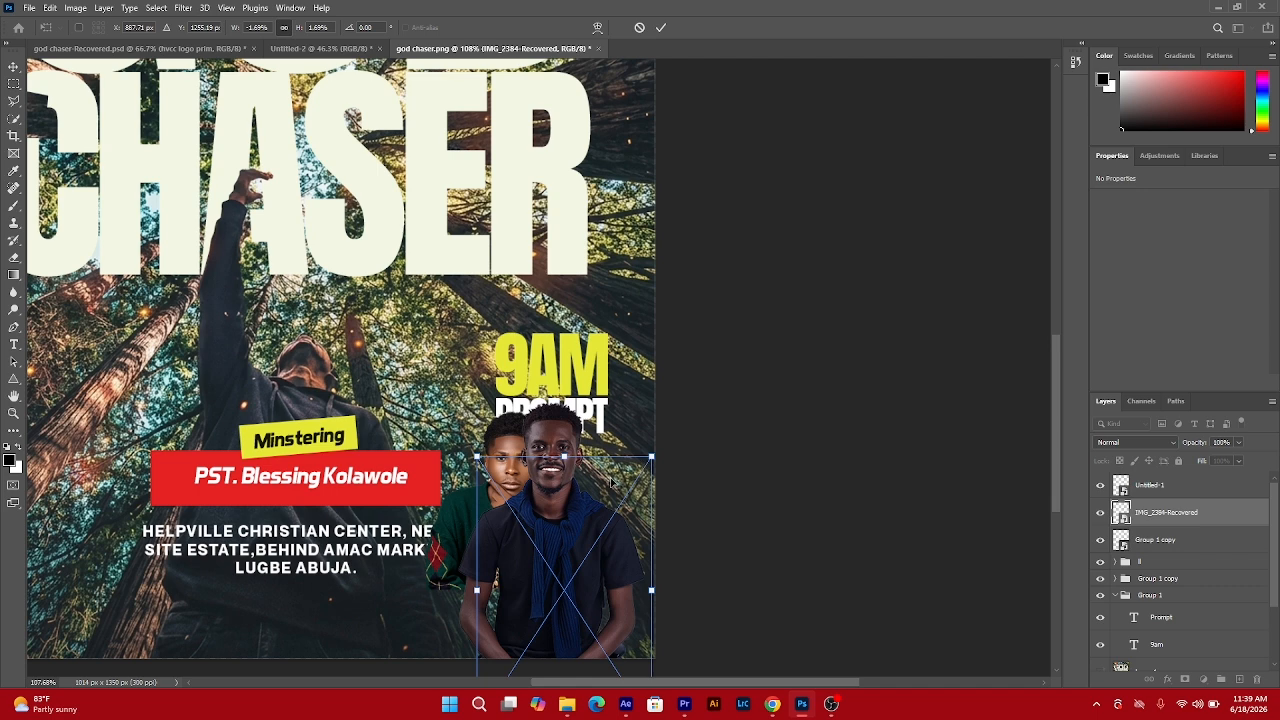
{"action": "key", "text": "Return"}
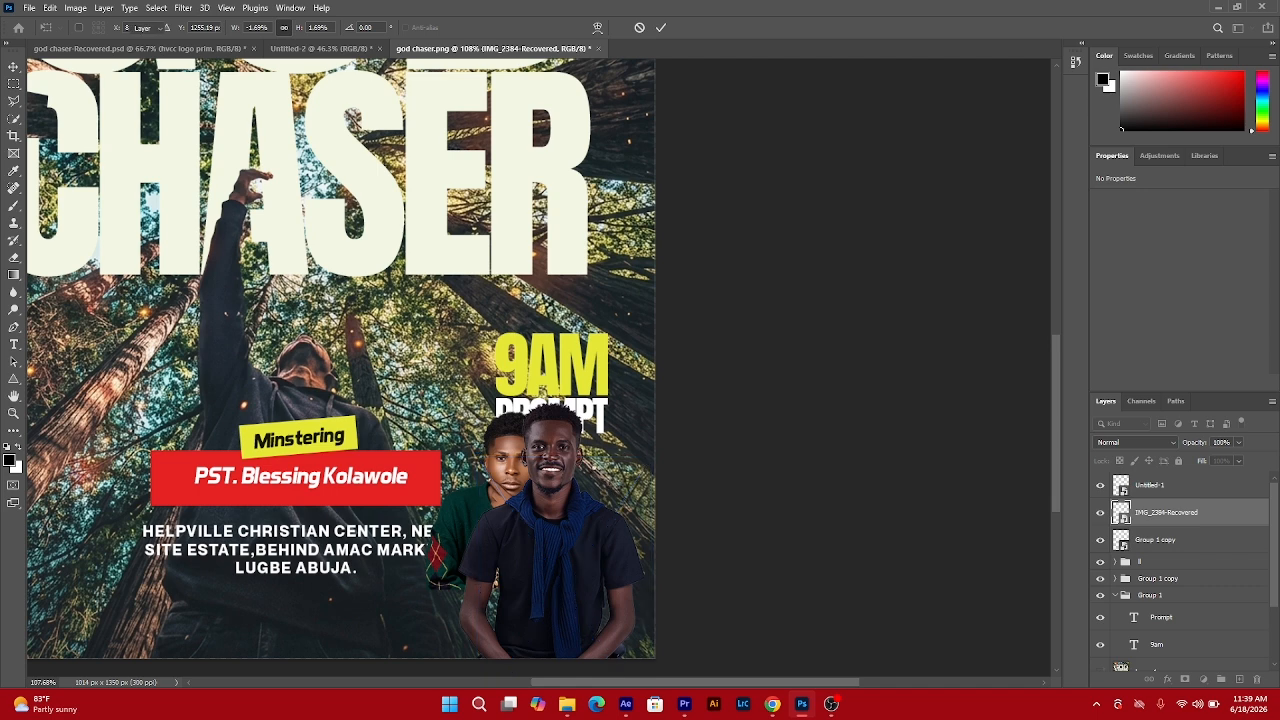
{"action": "left_click", "coordinate": [601, 487]}
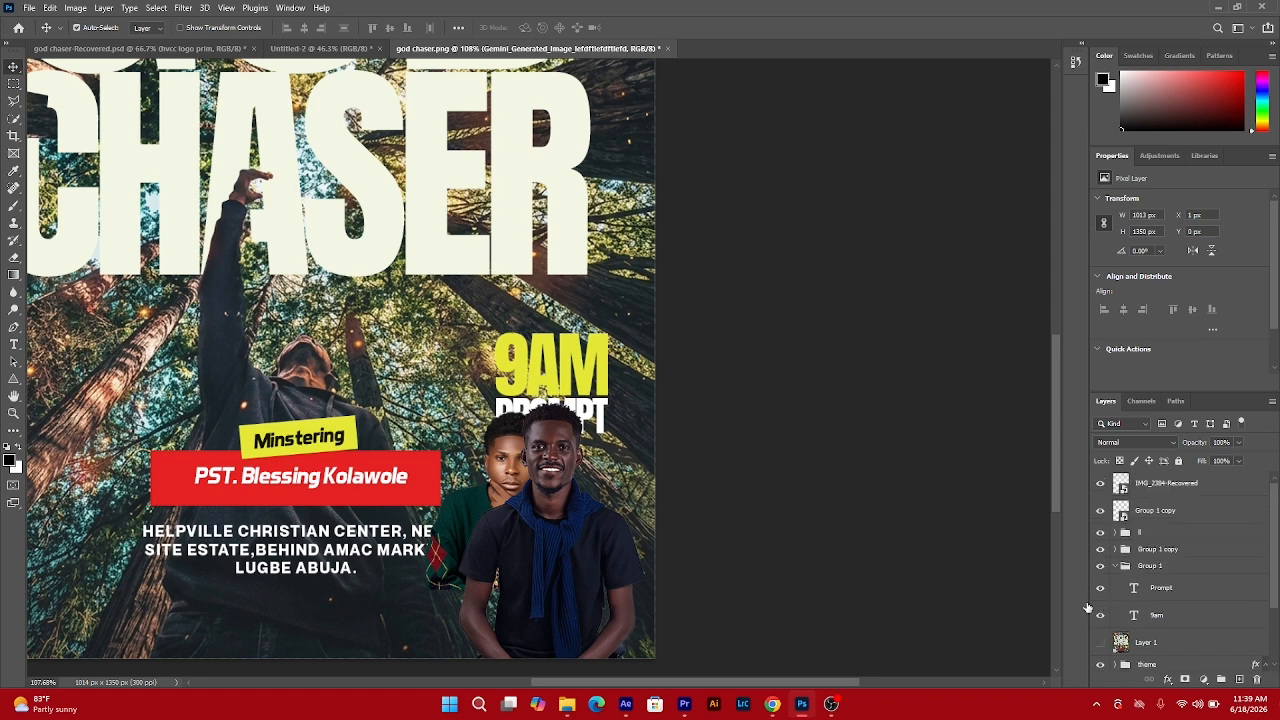
{"action": "left_click", "coordinate": [1100, 587]}
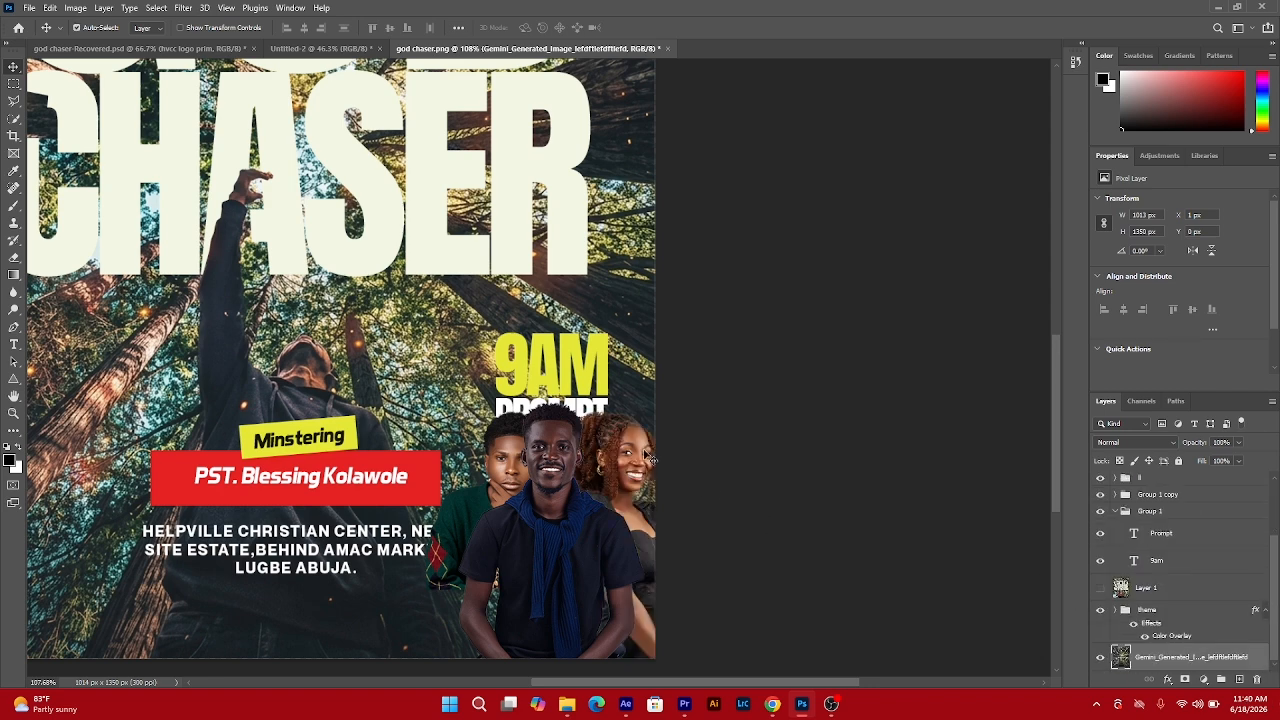
Nudge the two rear portraits slightly left, and group all three portrait layers into a single smart object.
{"action": "left_click_drag", "start_coordinate": [645, 455], "coordinate": [629, 461]}
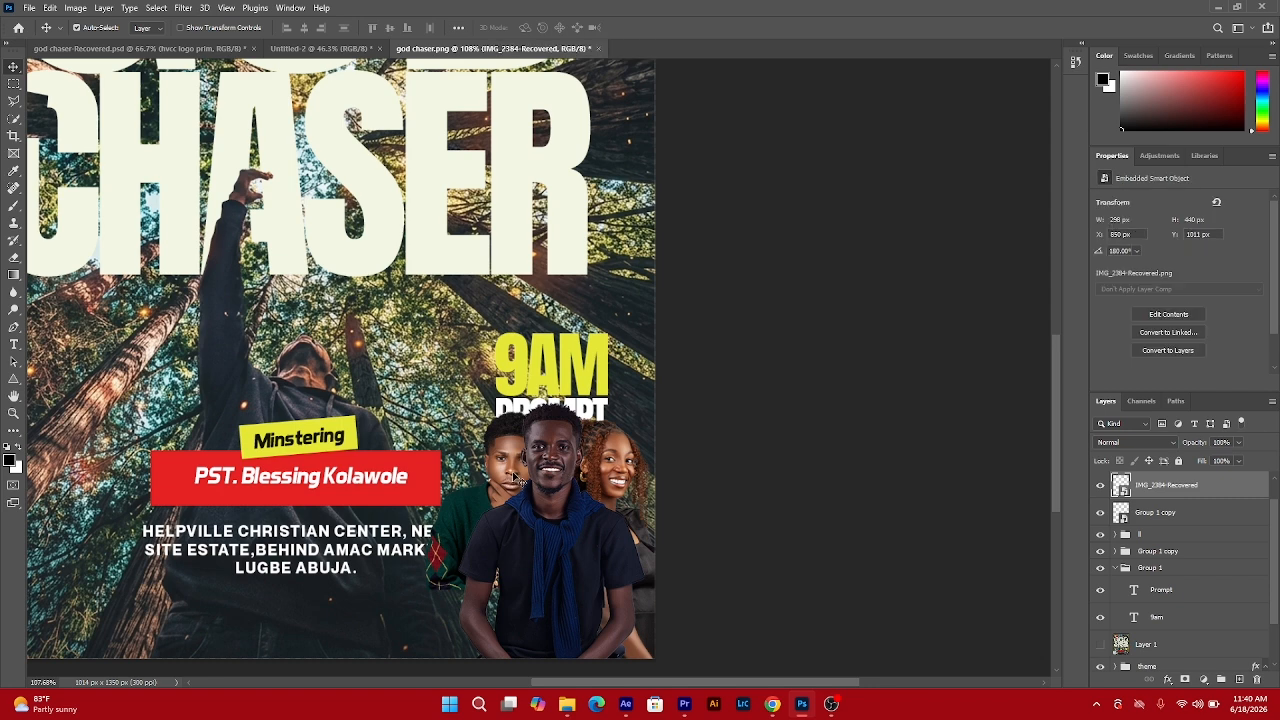
{"action": "left_click_drag", "start_coordinate": [514, 479], "coordinate": [507, 484]}
{"action": "scroll", "coordinate": [1178, 522], "scroll_direction": "up", "scroll_amount": 1}
{"action": "left_click", "coordinate": [1177, 513], "text": "shift"}
{"action": "left_click", "coordinate": [1163, 484], "text": "shift"}
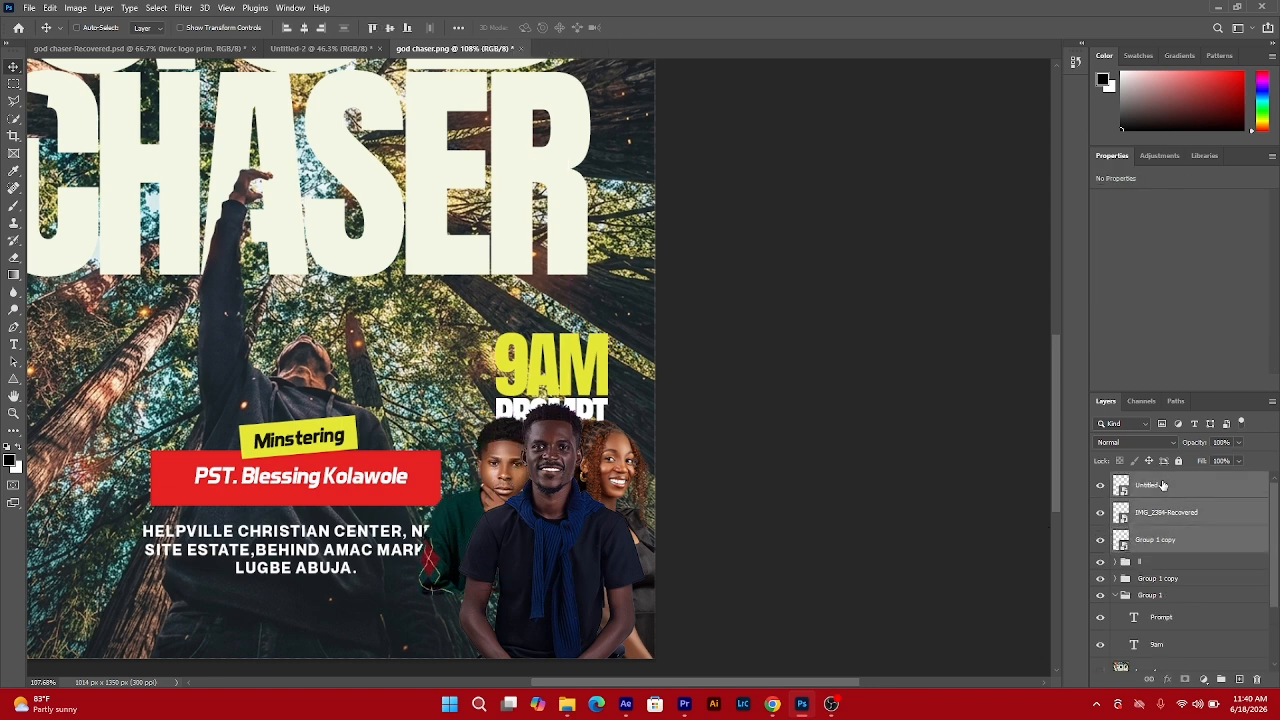
{"action": "key", "text": "ctrl+g"}
{"action": "right_click", "coordinate": [1153, 479]}
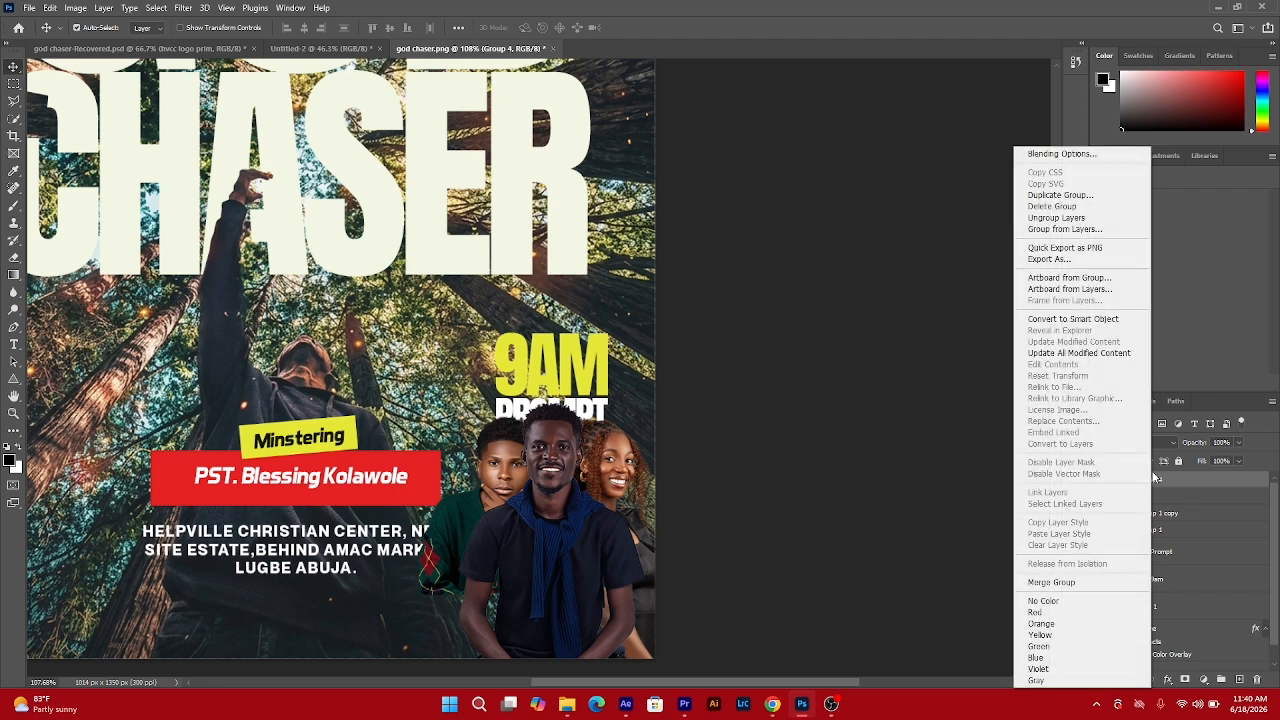
{"action": "left_click", "coordinate": [1073, 318]}
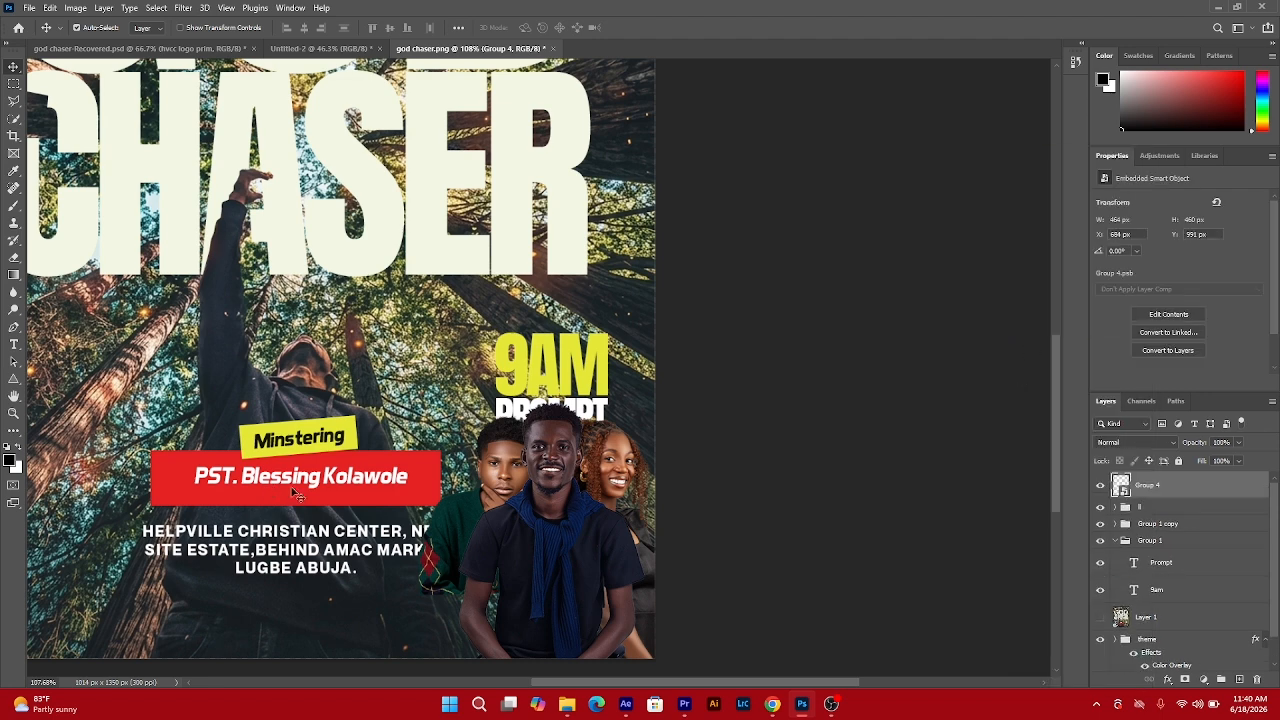
Scale the combined portraits to about 101.9% and lower them into the flyer's bottom-right corner, centred at about X 903 px, Y 1318 px.
{"action": "key", "text": "ctrl+t"}
{"action": "left_click_drag", "start_coordinate": [591, 400], "coordinate": [586, 414]}
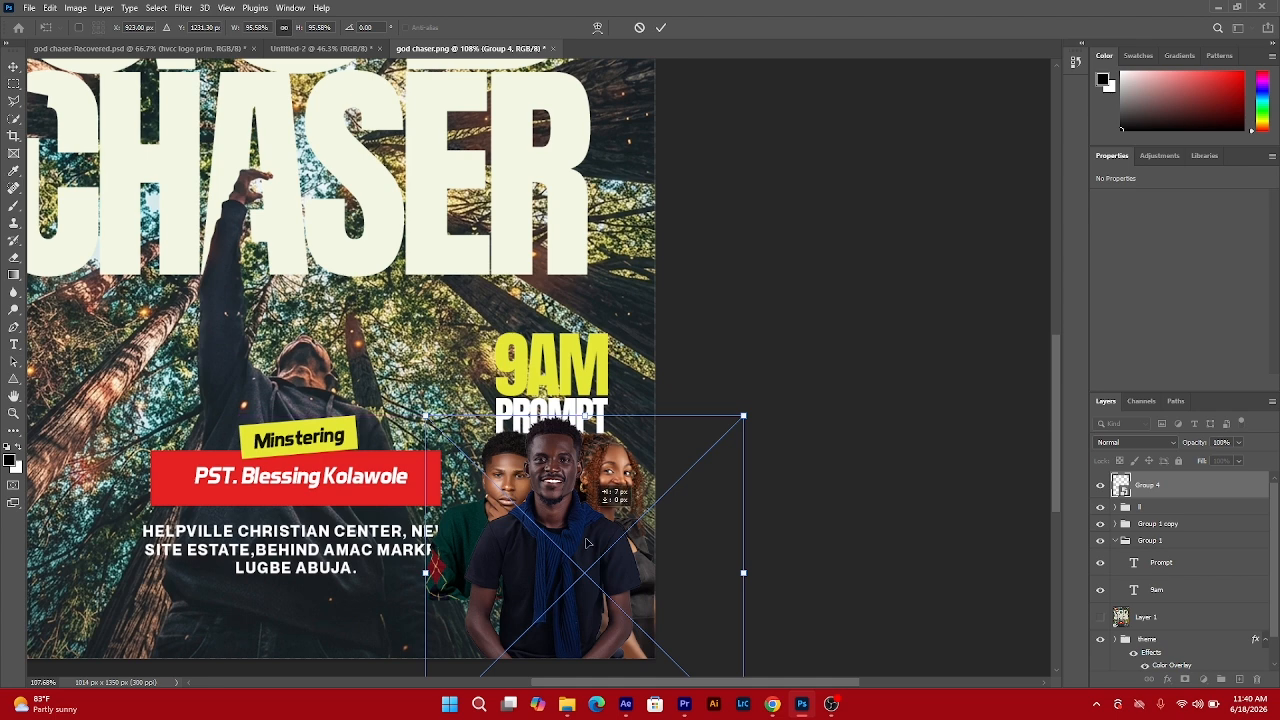
{"action": "left_click_drag", "start_coordinate": [588, 494], "coordinate": [581, 566]}
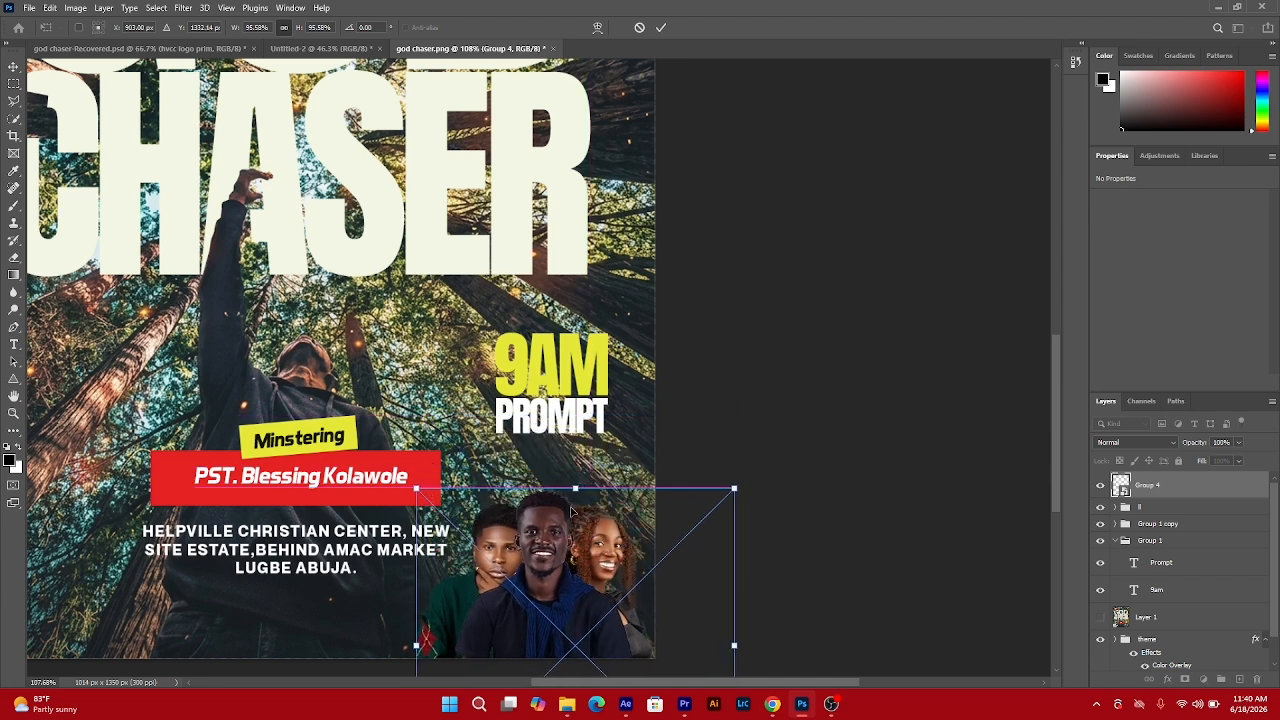
{"action": "left_click_drag", "start_coordinate": [580, 489], "coordinate": [577, 467]}
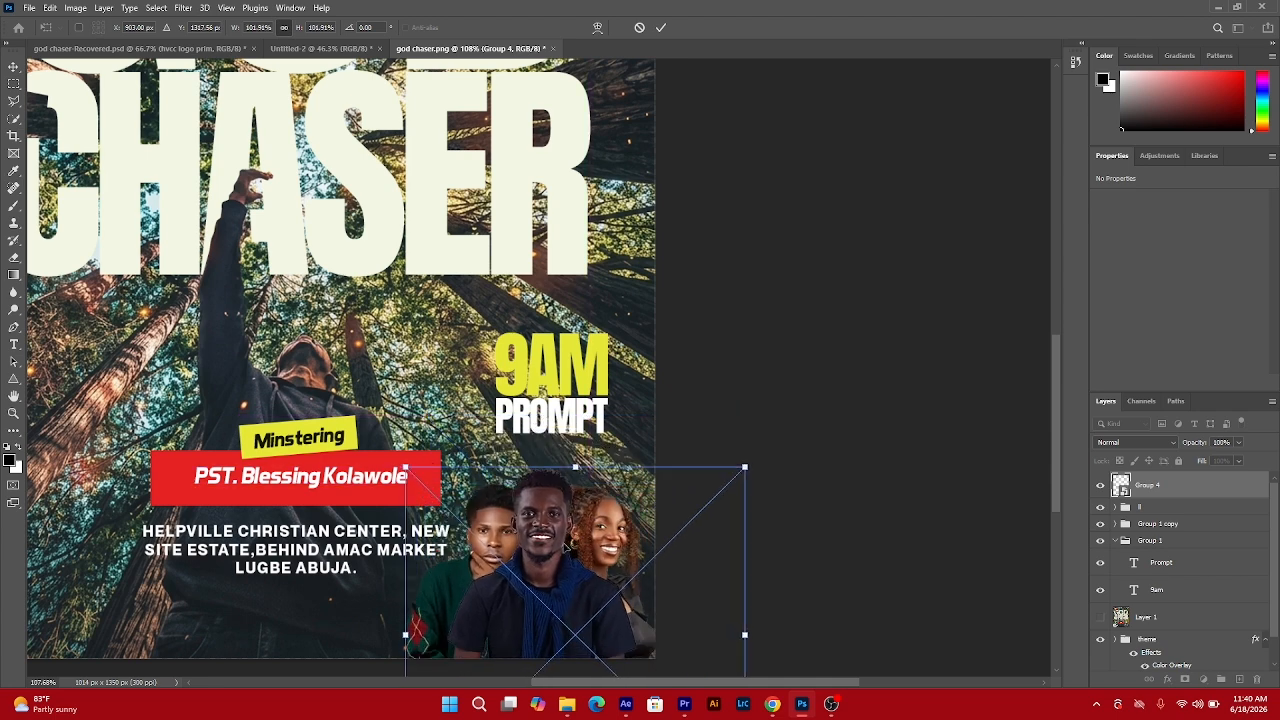
{"action": "key", "text": "Return"}
{"action": "key", "text": "ctrl+0"}
{"action": "scroll", "coordinate": [537, 553], "scroll_direction": "down", "scroll_amount": 2}
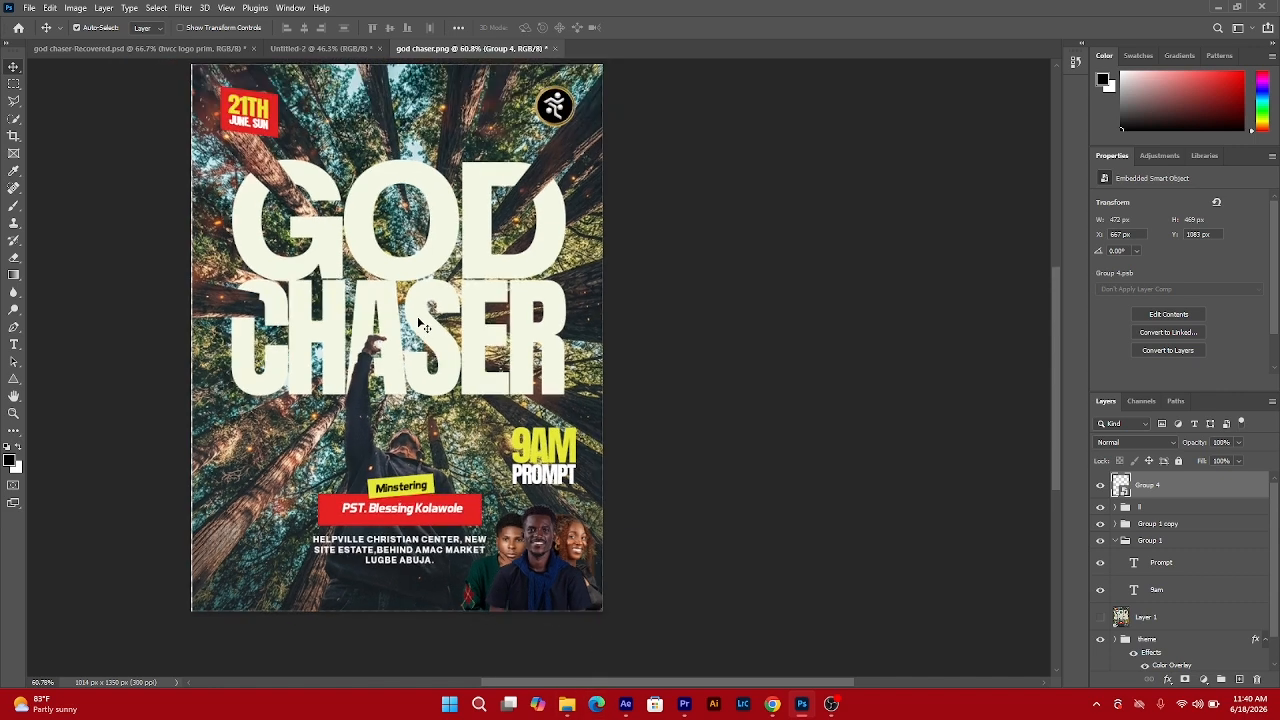
Apply the "Nations camera raw preset.xmp" settings to the combined portraits with the Camera Raw Filter, and nudge the portraits slightly right.
{"action": "key", "text": "ctrl"}
{"action": "left_click", "coordinate": [183, 7]}
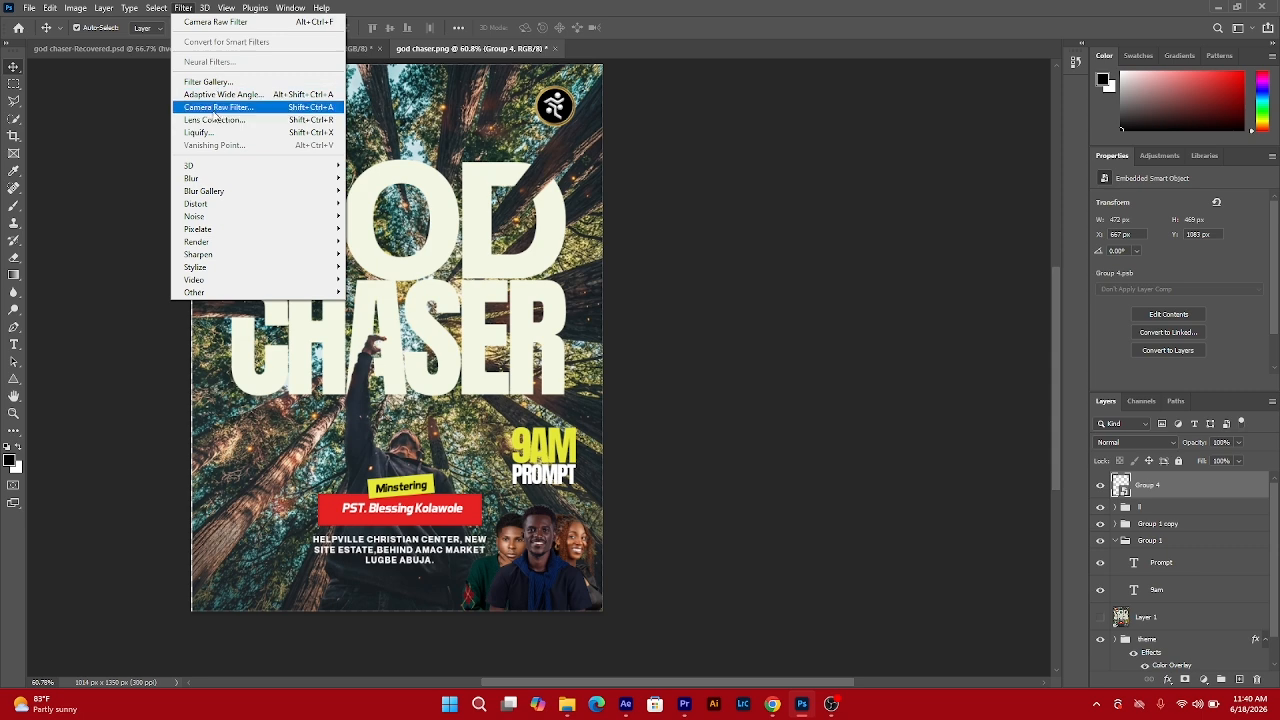
{"action": "left_click", "coordinate": [213, 110]}
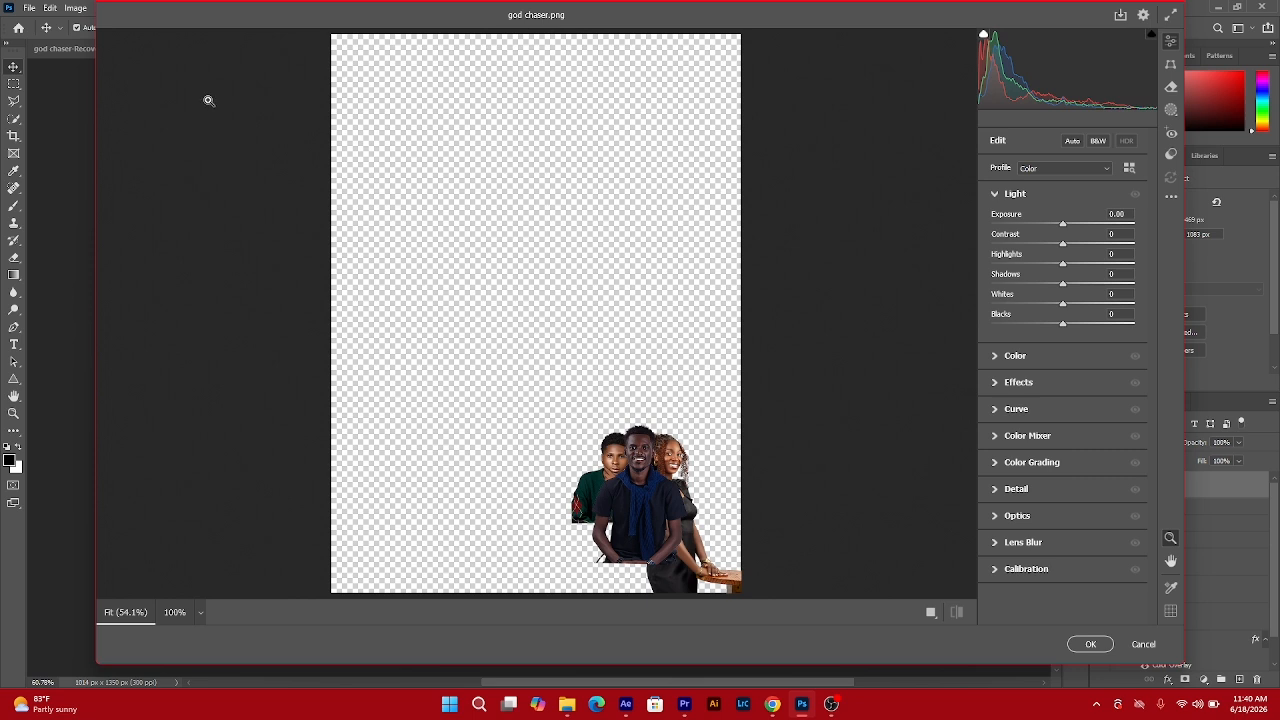
{"action": "left_click", "coordinate": [1167, 200]}
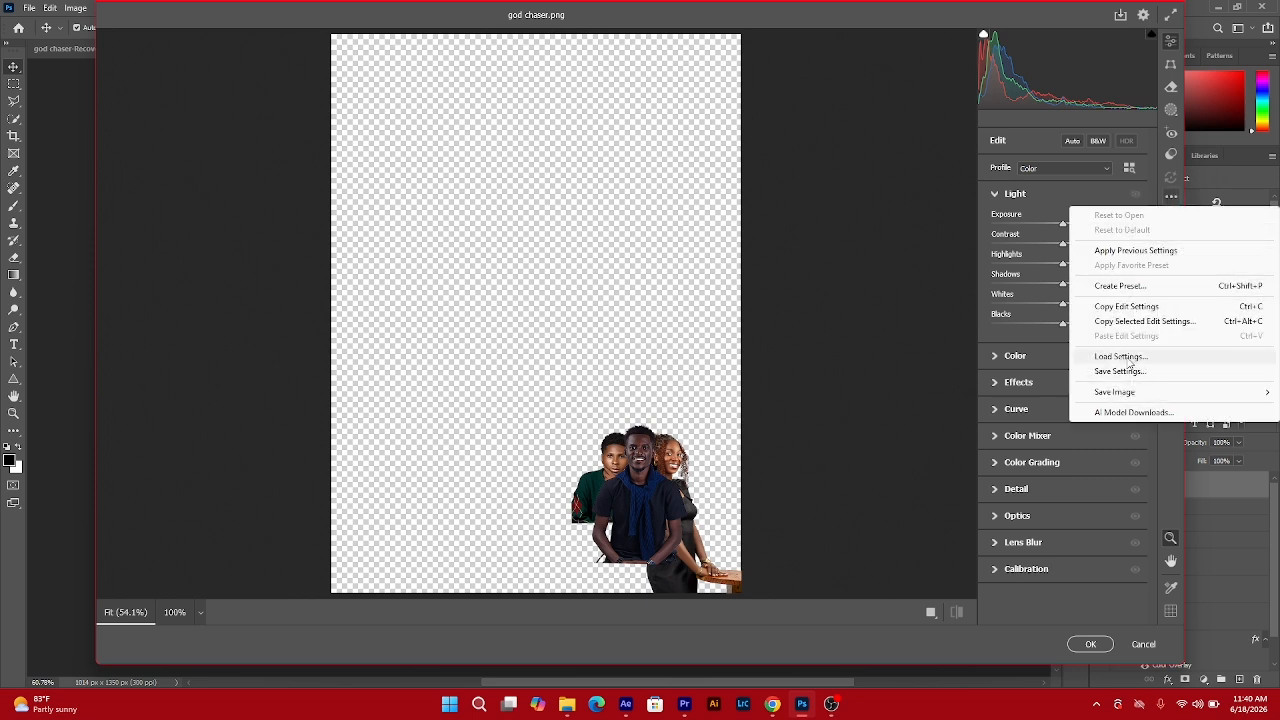
{"action": "left_click", "coordinate": [1120, 357]}
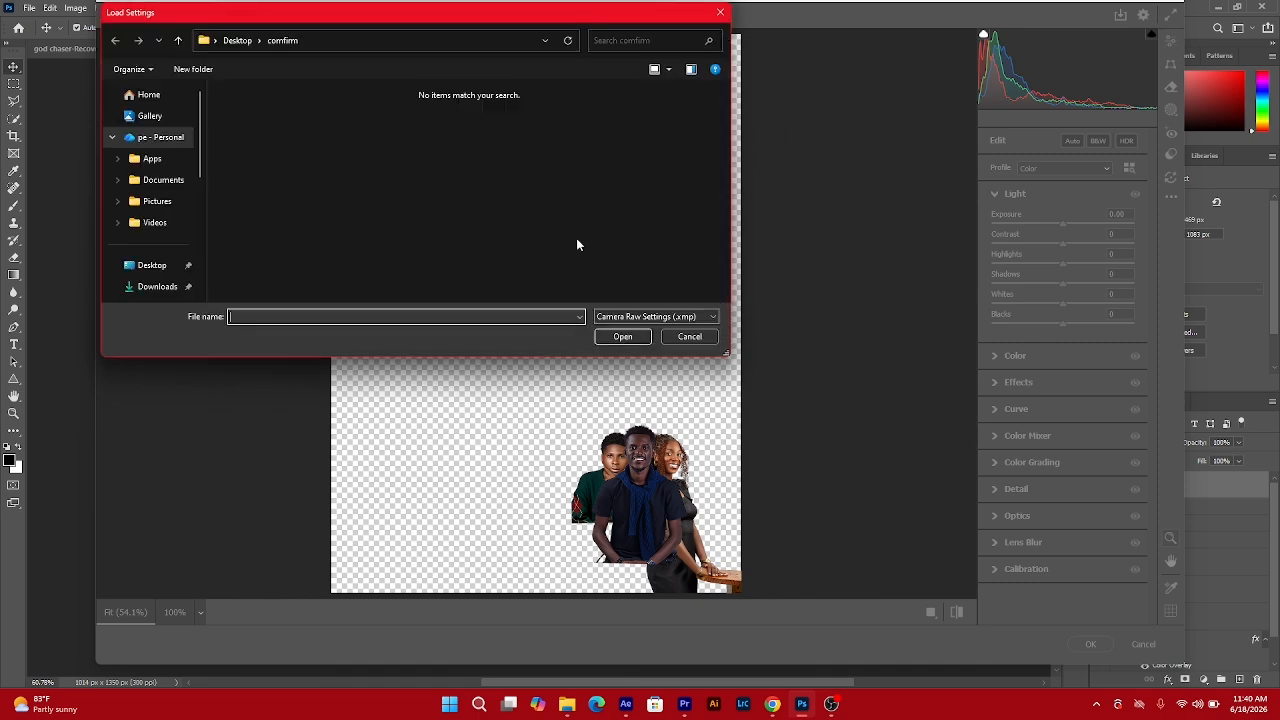
{"action": "scroll", "coordinate": [150, 215], "scroll_direction": "down", "scroll_amount": 2}
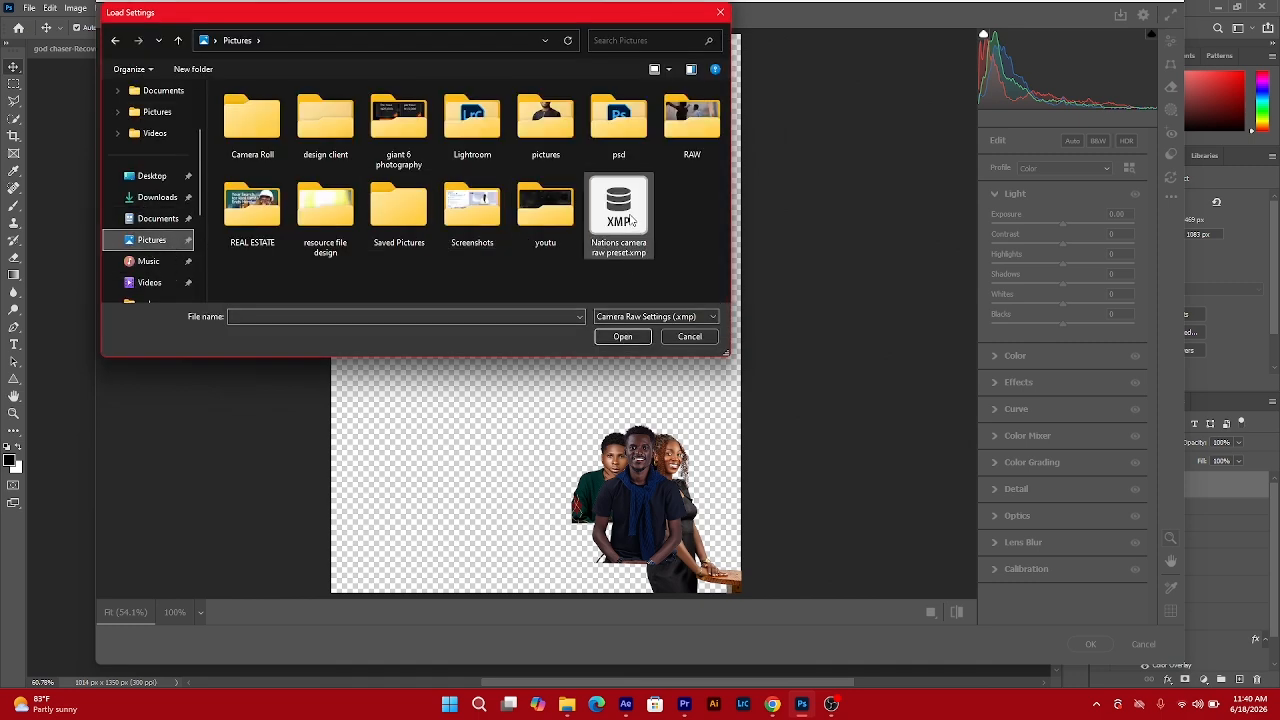
{"action": "double_click", "coordinate": [631, 219]}
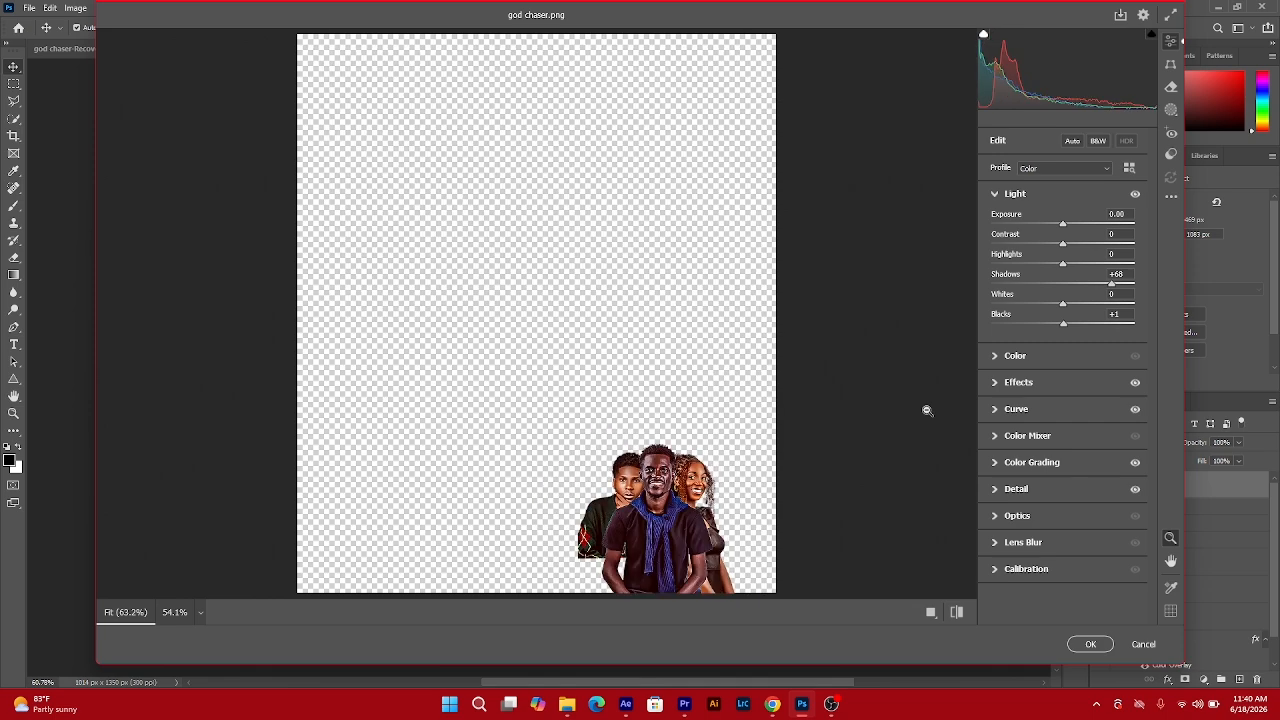
{"action": "left_click", "coordinate": [1100, 652]}
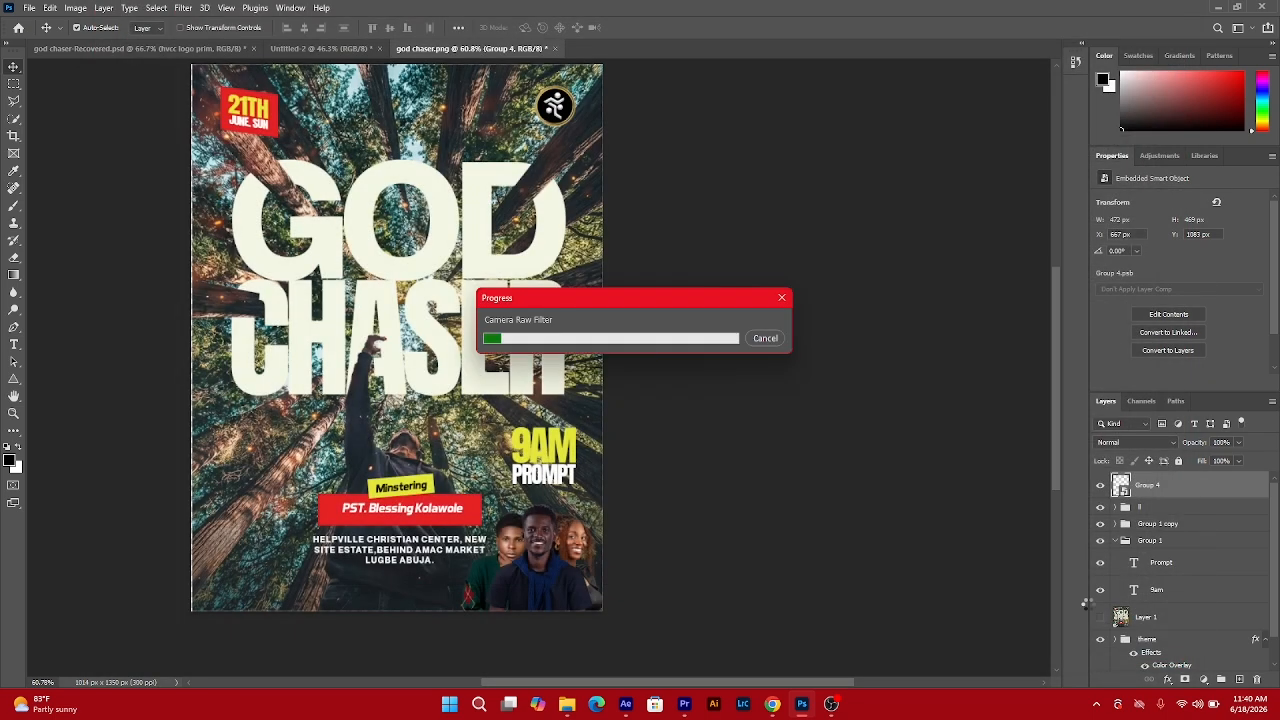
{"action": "left_click_drag", "start_coordinate": [552, 524], "coordinate": [559, 572]}
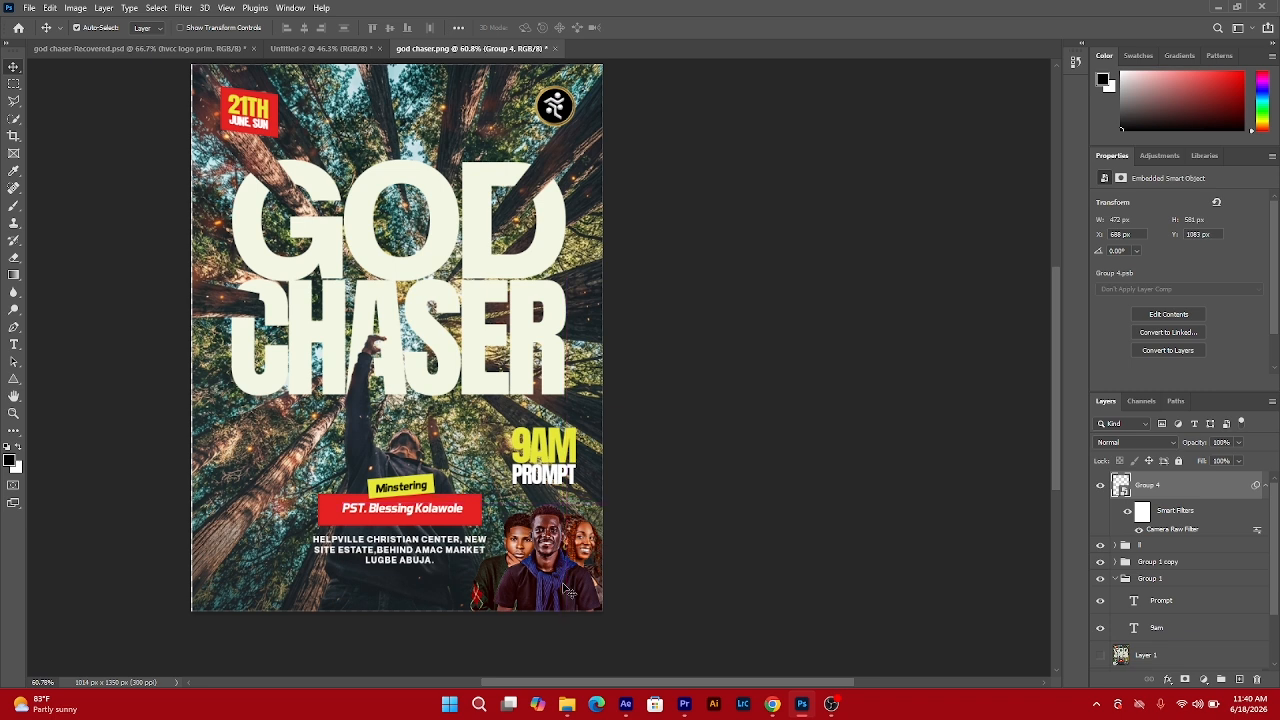
Add a Hue/Saturation adjustment clipped to the combined portraits and set its saturation to -100.
{"action": "left_click", "coordinate": [1206, 681]}
{"action": "left_click", "coordinate": [1222, 551]}
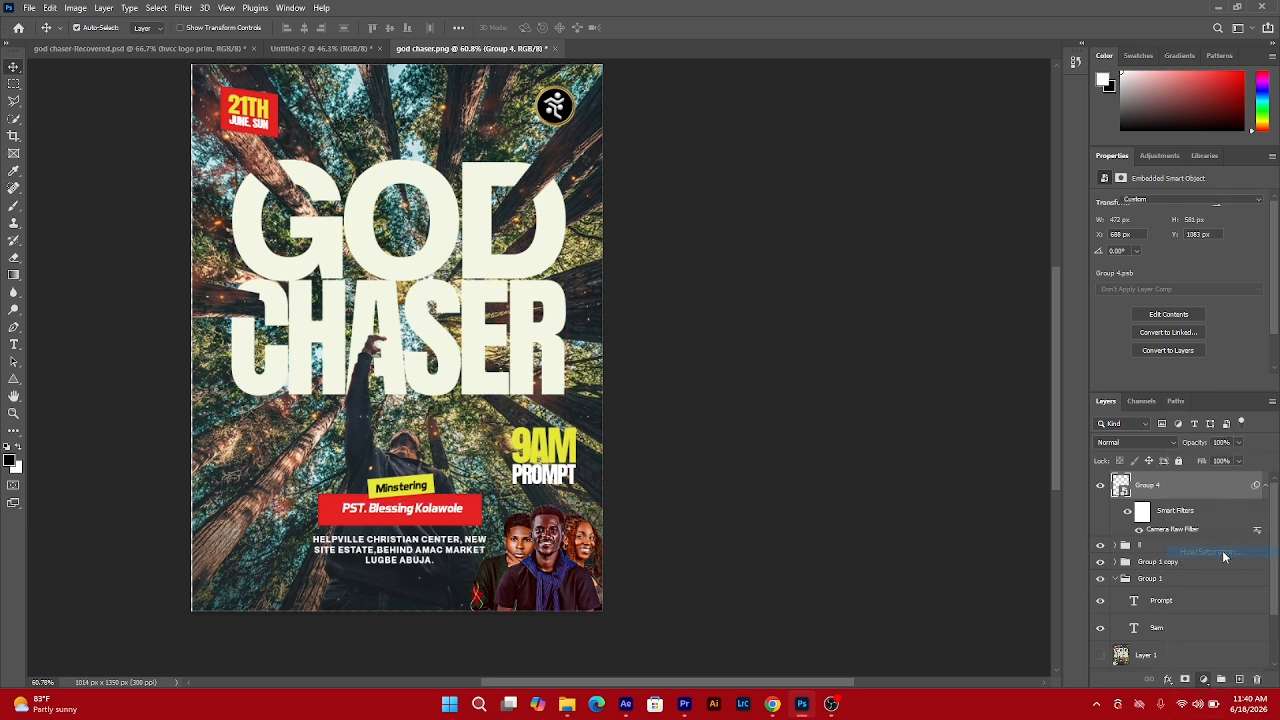
{"action": "left_click", "coordinate": [1176, 382]}
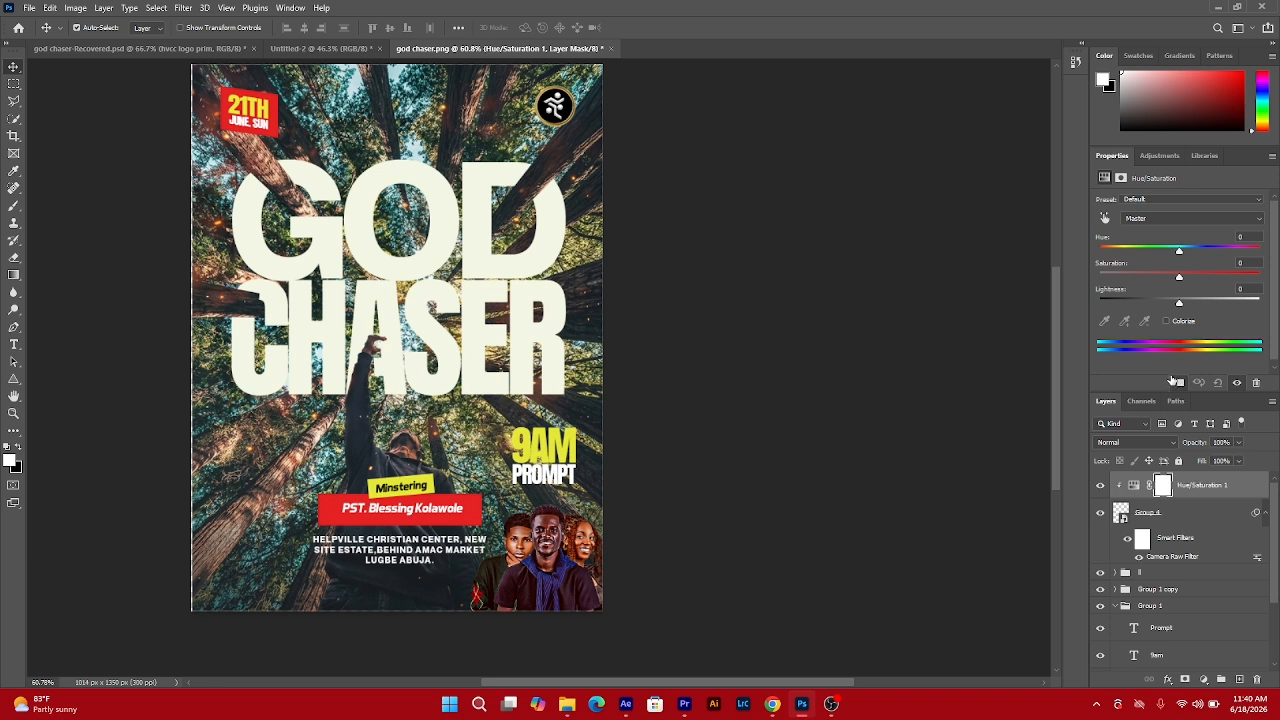
{"action": "left_click_drag", "start_coordinate": [1184, 277], "coordinate": [960, 320]}
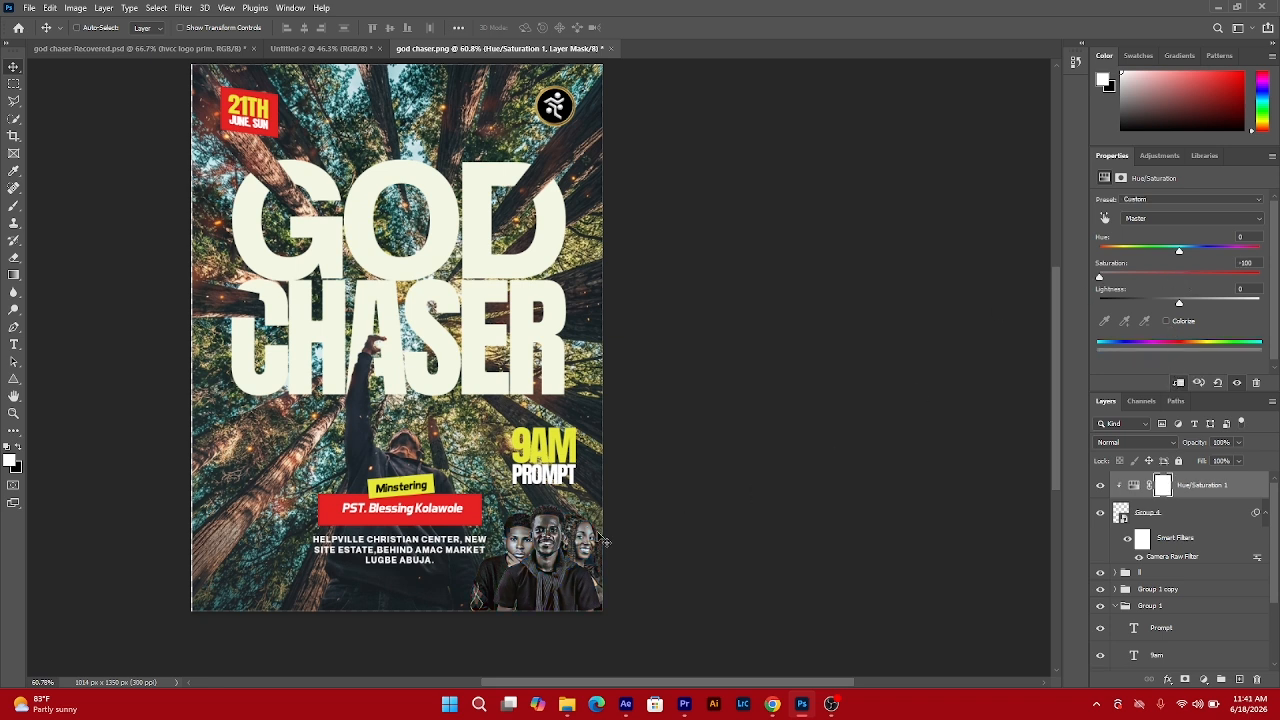
{"action": "key", "text": "ctrl+t"}
{"action": "left_click", "coordinate": [650, 266]}
{"action": "left_click", "coordinate": [762, 526]}
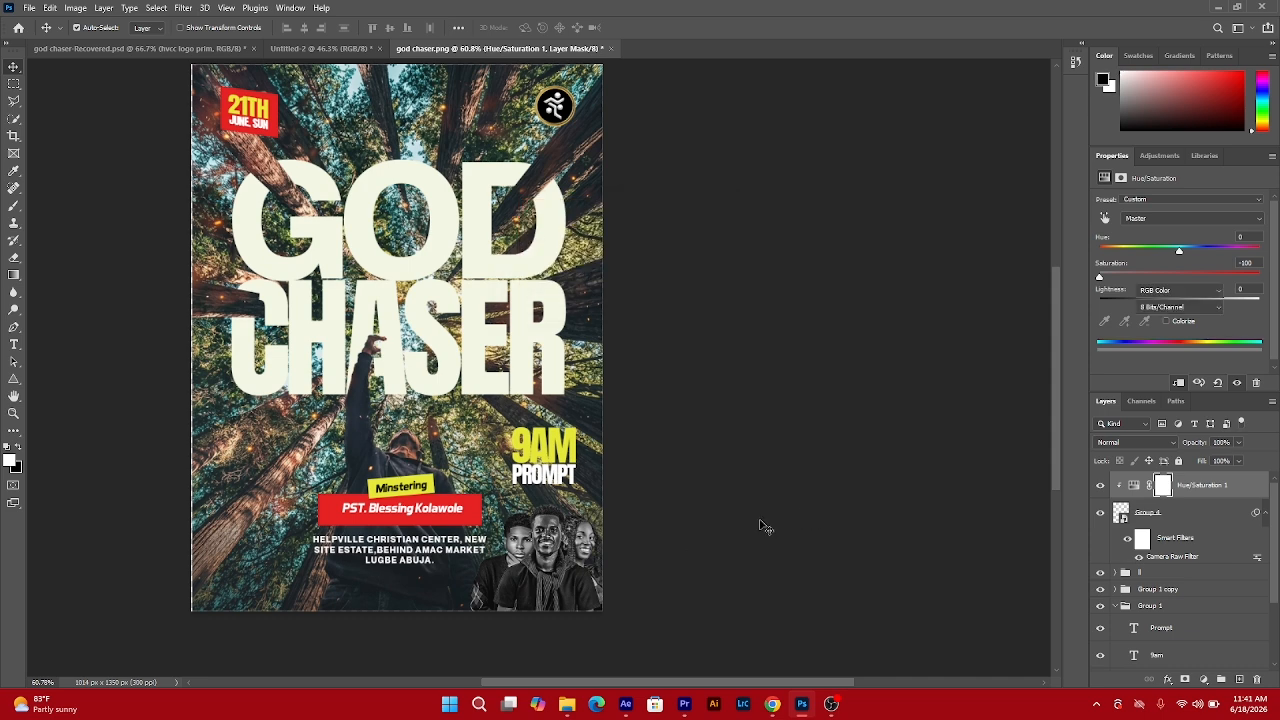
Place IMG_8764 from the pictures folder, scale it to about 5.05%, and position it in the flyer's lower-left corner, centred at about X 189 px, Y 1205 px.
{"action": "left_click", "coordinate": [567, 704]}
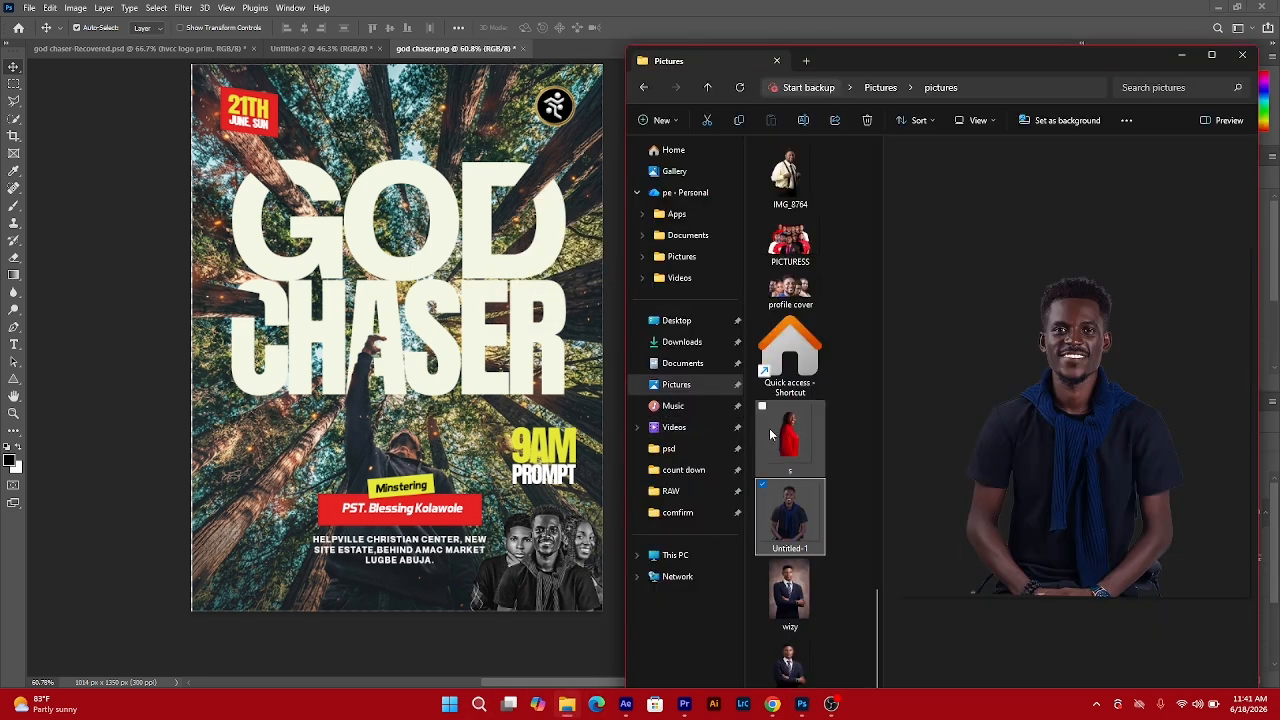
{"action": "left_click", "coordinate": [792, 180]}
{"action": "left_click_drag", "start_coordinate": [792, 180], "coordinate": [347, 495]}
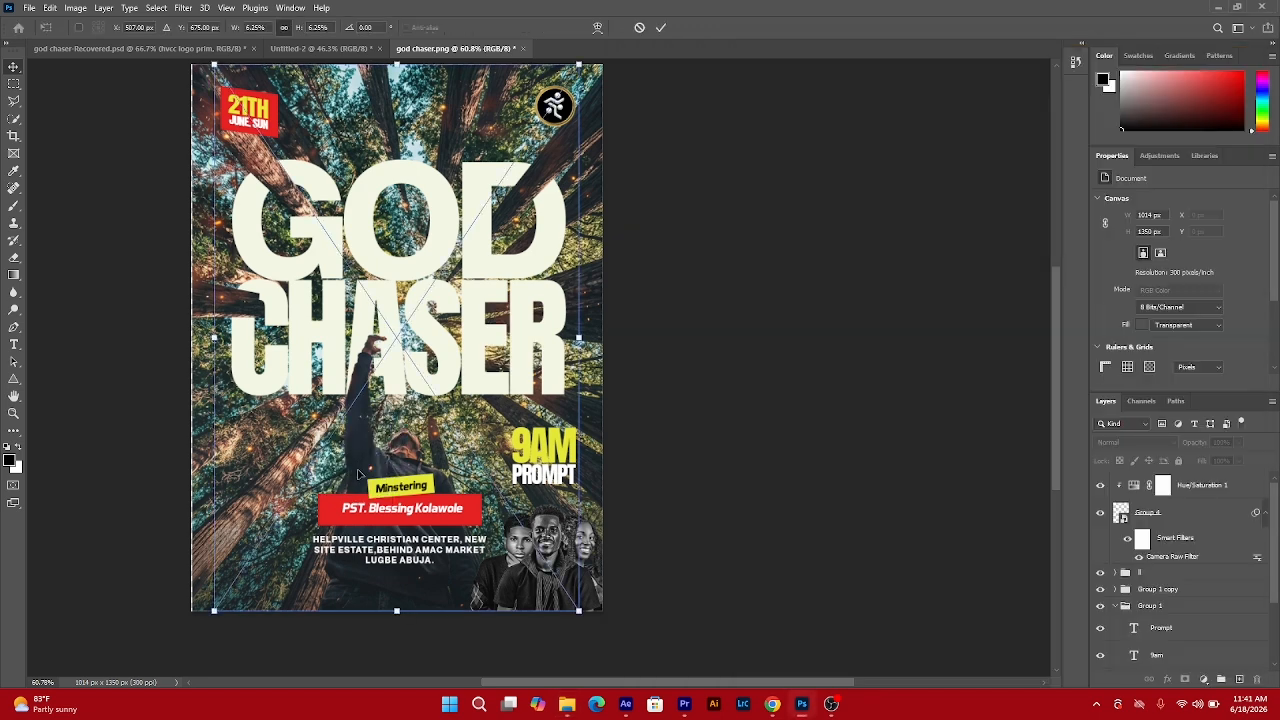
{"action": "left_click_drag", "start_coordinate": [275, 575], "coordinate": [275, 549]}
{"action": "left_click_drag", "start_coordinate": [270, 271], "coordinate": [270, 374]}
{"action": "left_click_drag", "start_coordinate": [270, 500], "coordinate": [268, 458]}
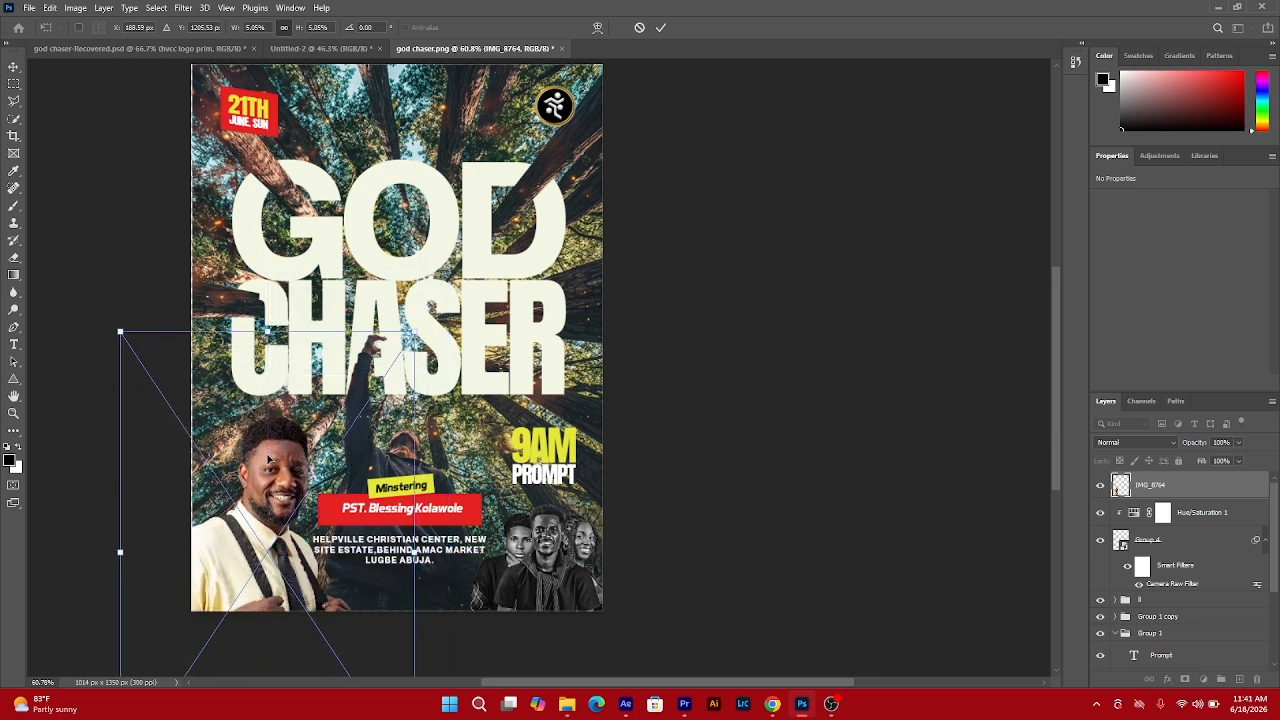
{"action": "key", "text": "Return"}
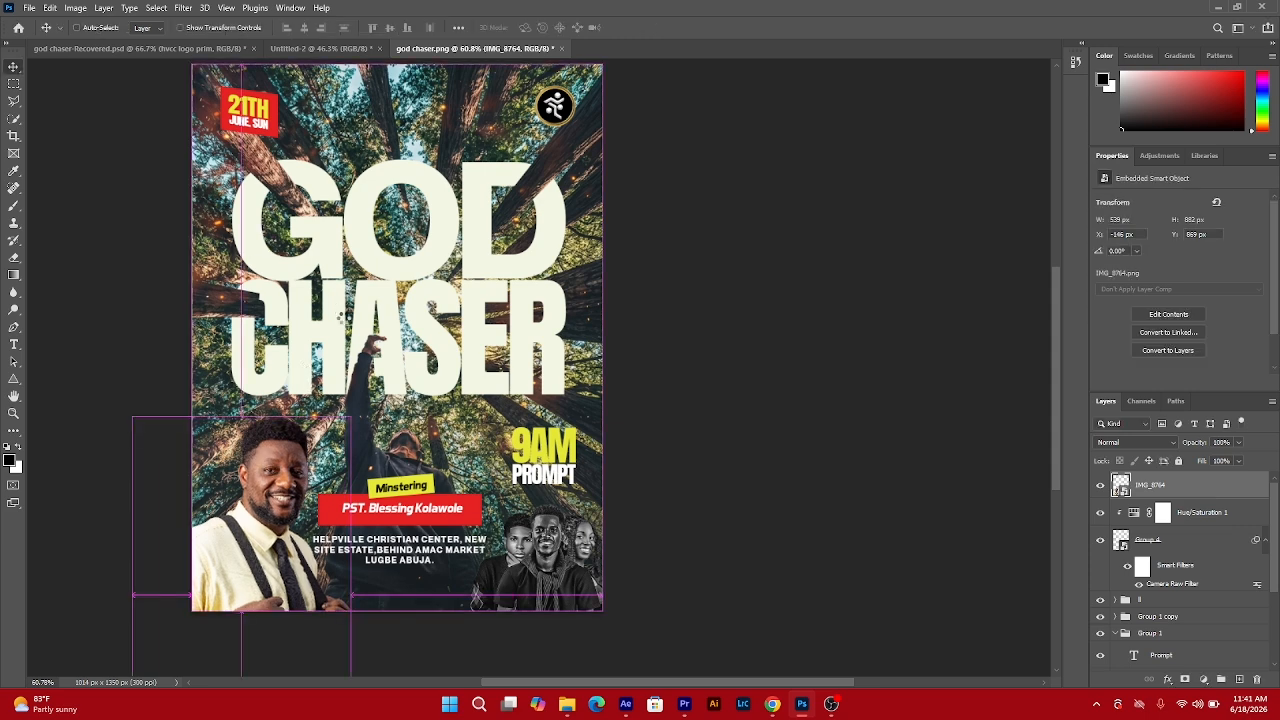
Apply the previous Camera Raw settings to the IMG_8764 portrait.
{"action": "key", "text": "ctrl+shift+a"}
{"action": "right_click", "coordinate": [535, 172]}
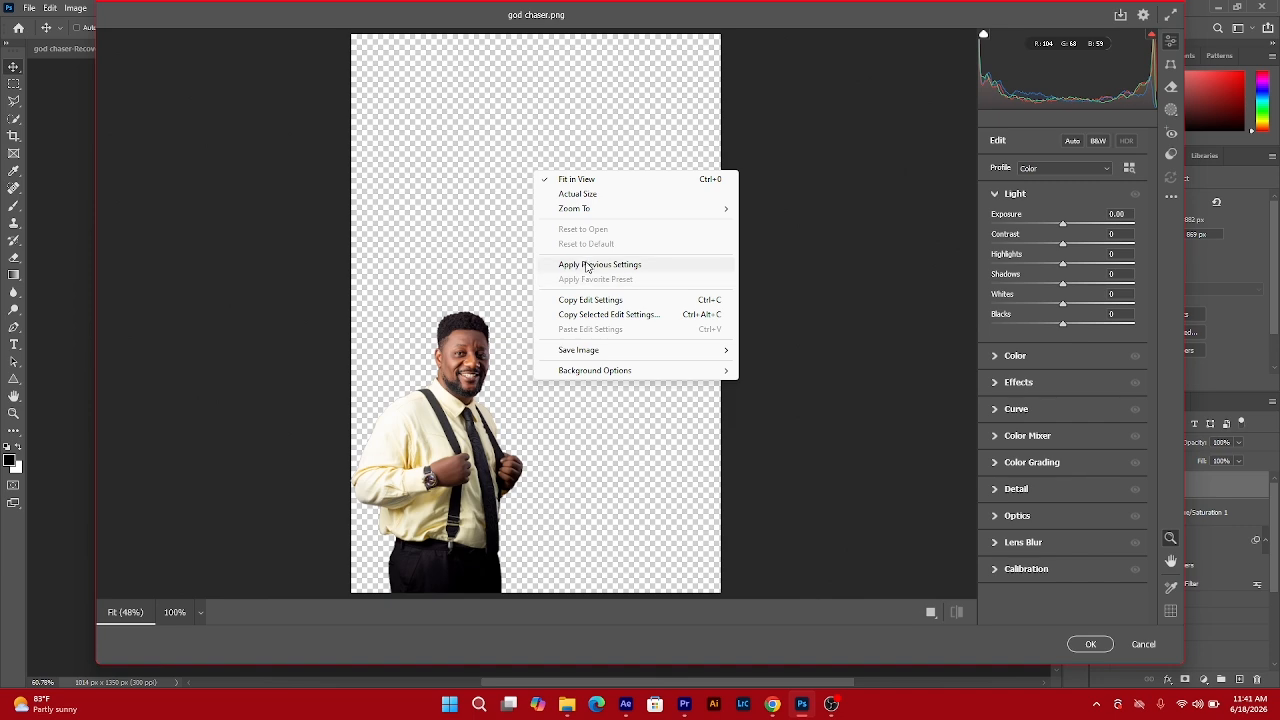
{"action": "left_click", "coordinate": [587, 265]}
{"action": "left_click", "coordinate": [1090, 644]}
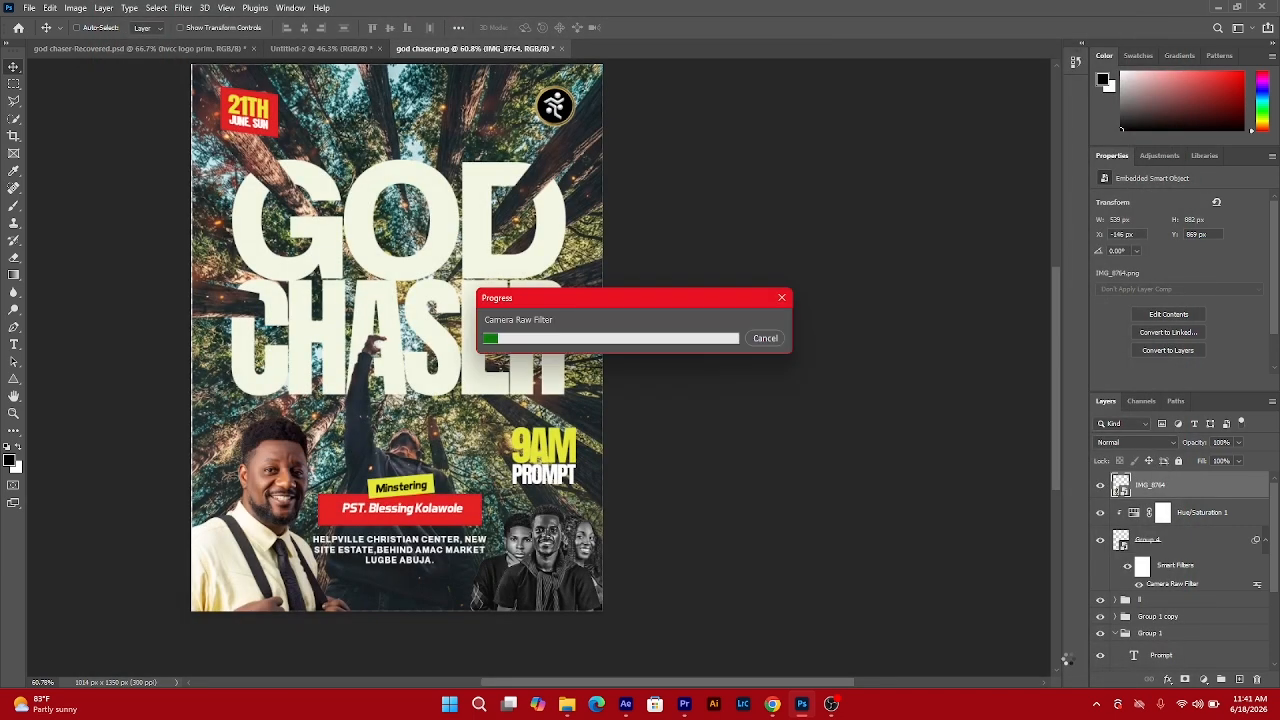
Add a Hue/Saturation adjustment clipped to the IMG_8764 portrait and set its saturation to -100.
{"action": "left_click", "coordinate": [1206, 680]}
{"action": "left_click", "coordinate": [1215, 552]}
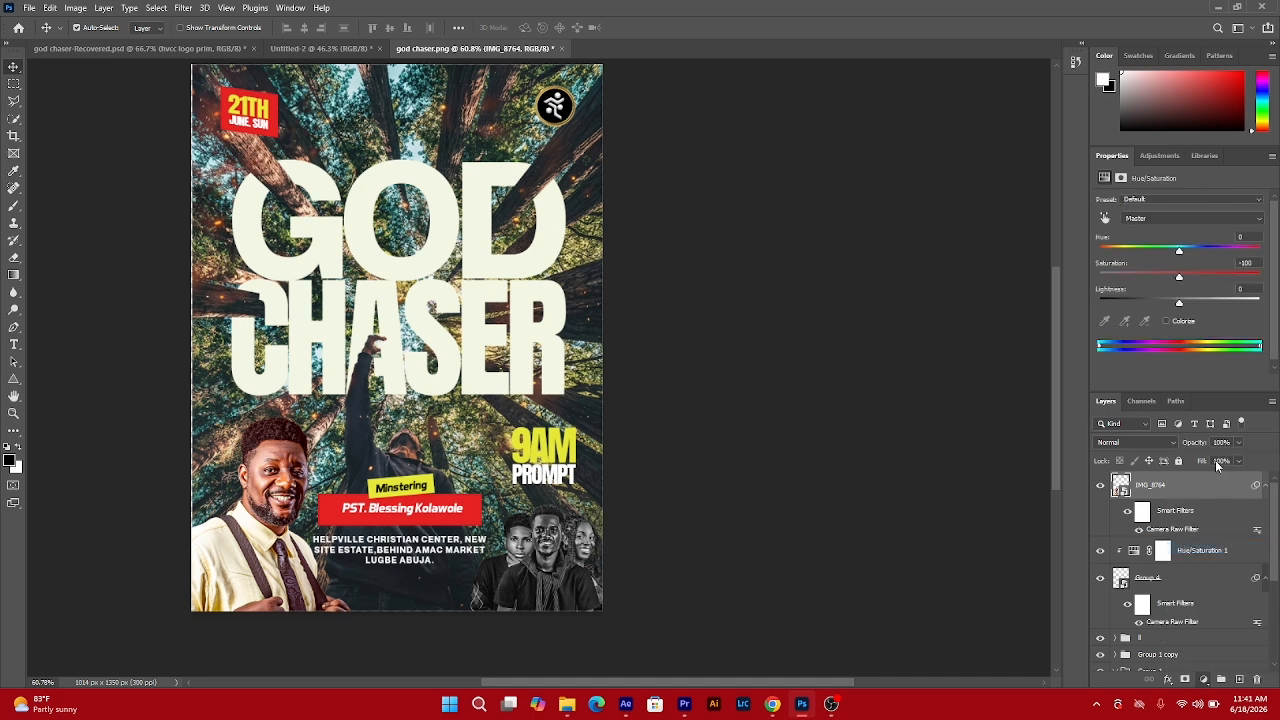
{"action": "left_click", "coordinate": [1179, 381]}
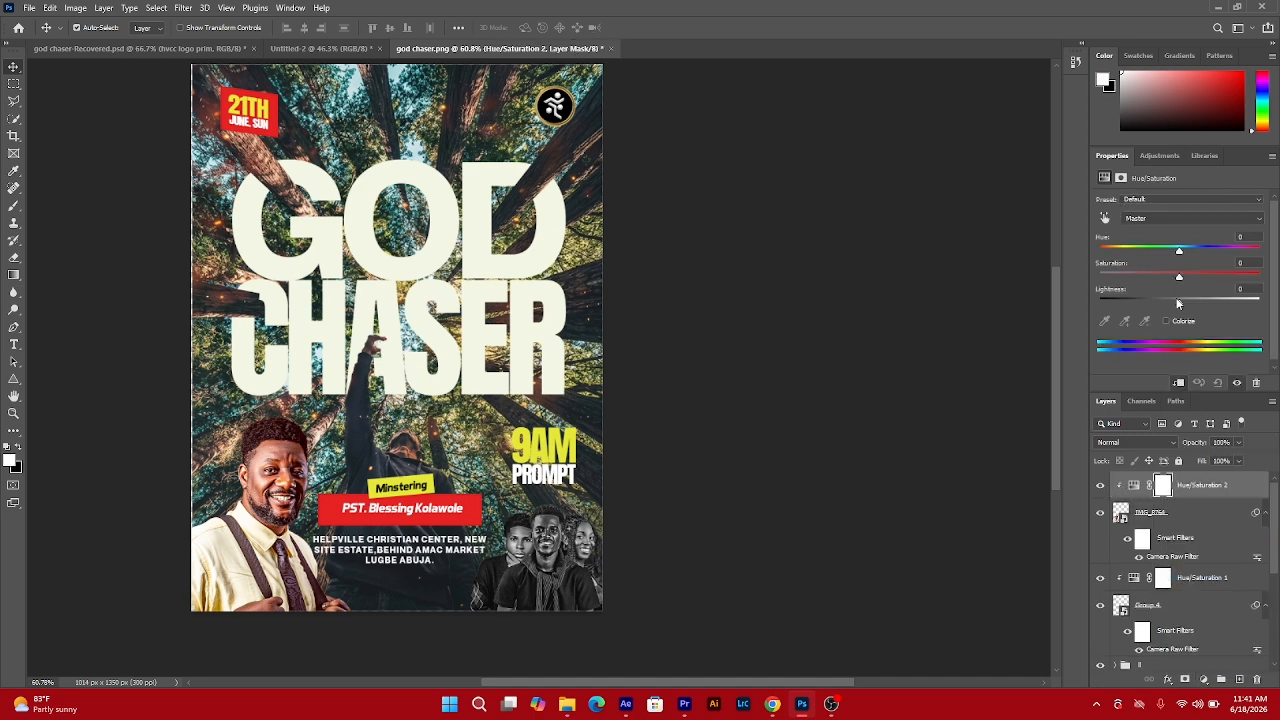
{"action": "left_click_drag", "start_coordinate": [1058, 298], "coordinate": [1050, 299]}
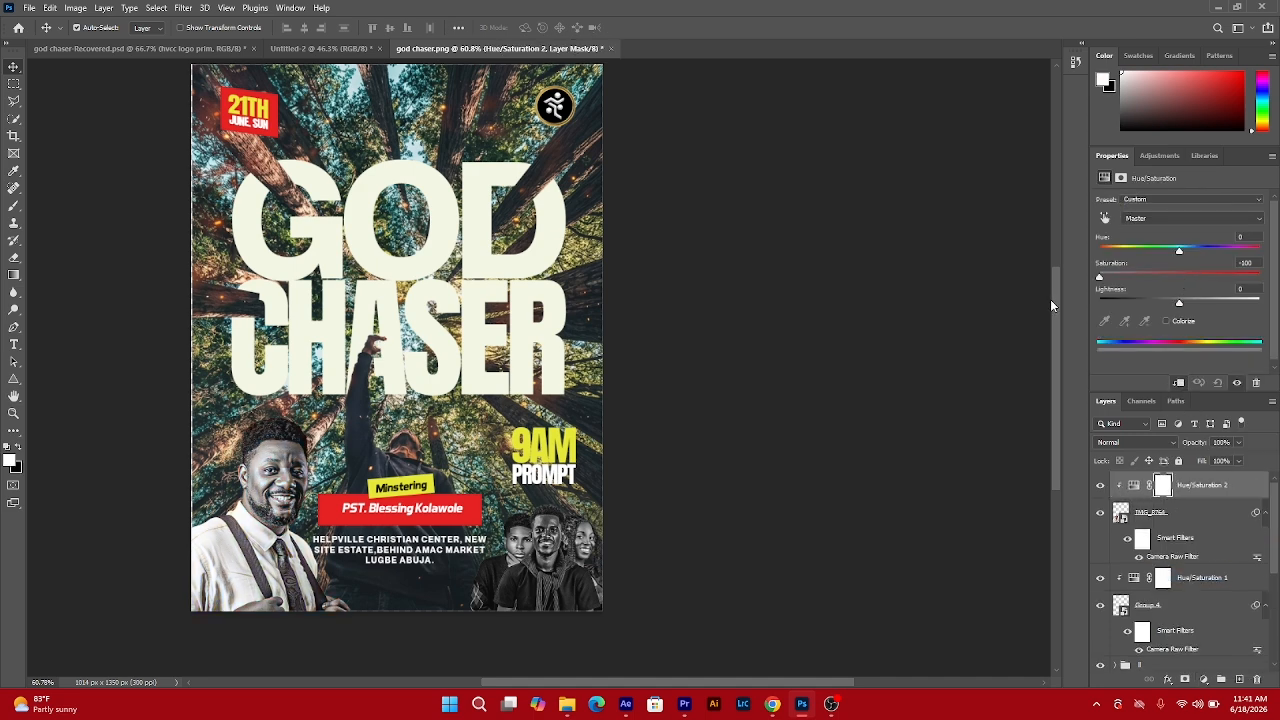
{"action": "left_click", "coordinate": [786, 374]}
Place download (49) from the youtu folder over the whole flyer as the uppermost layer, and set its blend mode to Color Dodge.
{"action": "scroll", "coordinate": [385, 355], "scroll_direction": "down", "scroll_amount": 3}
{"action": "scroll", "coordinate": [378, 364], "scroll_direction": "up", "scroll_amount": 1}
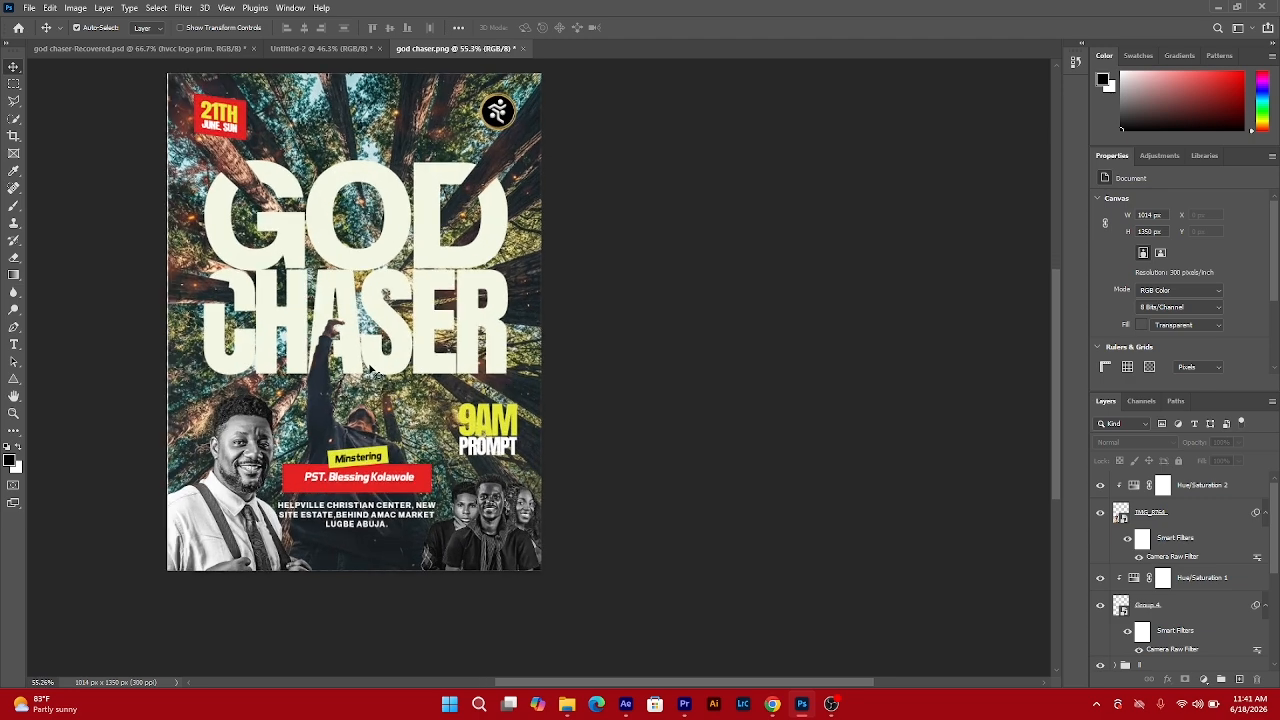
{"action": "left_click_drag", "start_coordinate": [368, 365], "coordinate": [525, 417]}
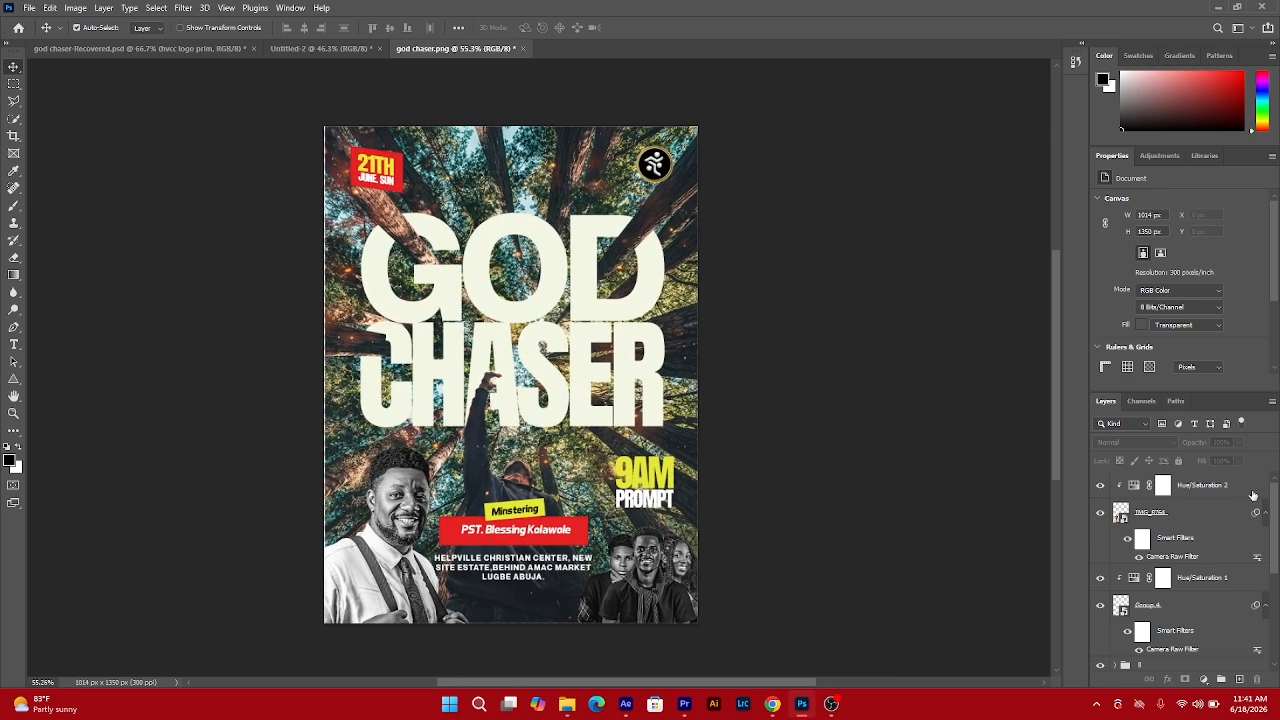
{"action": "left_click", "coordinate": [1246, 485]}
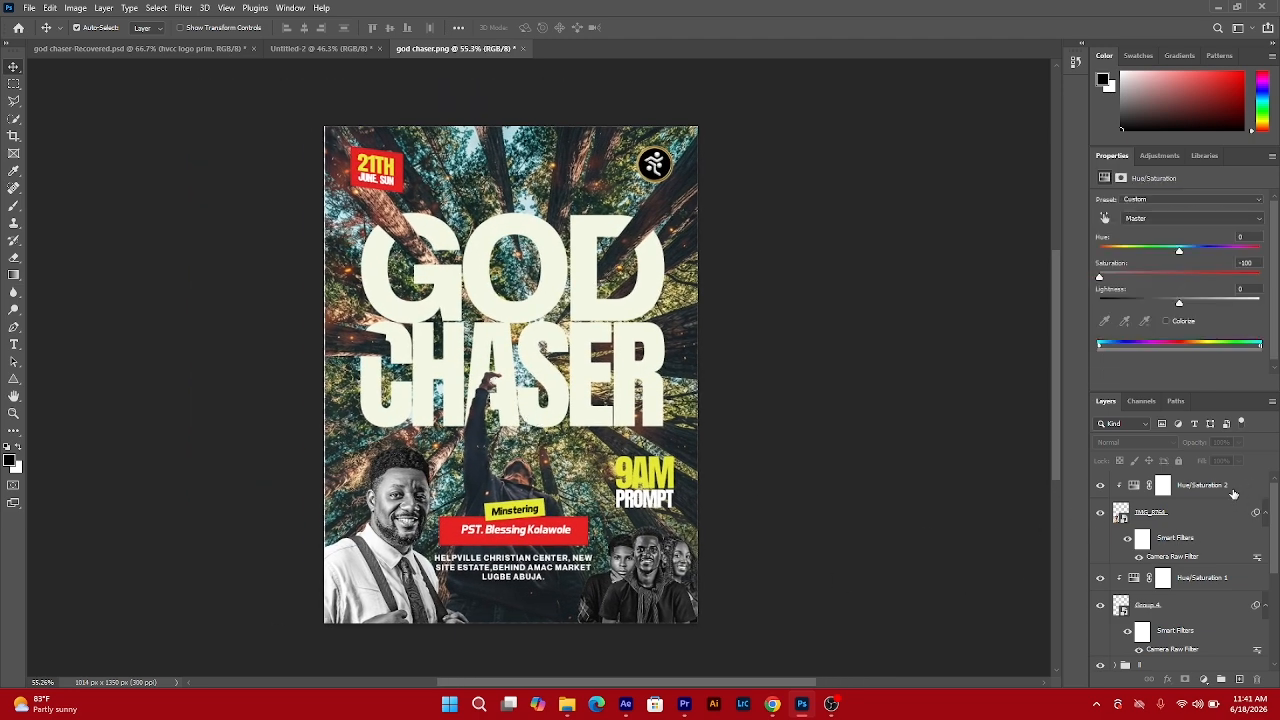
{"action": "left_click", "coordinate": [566, 710]}
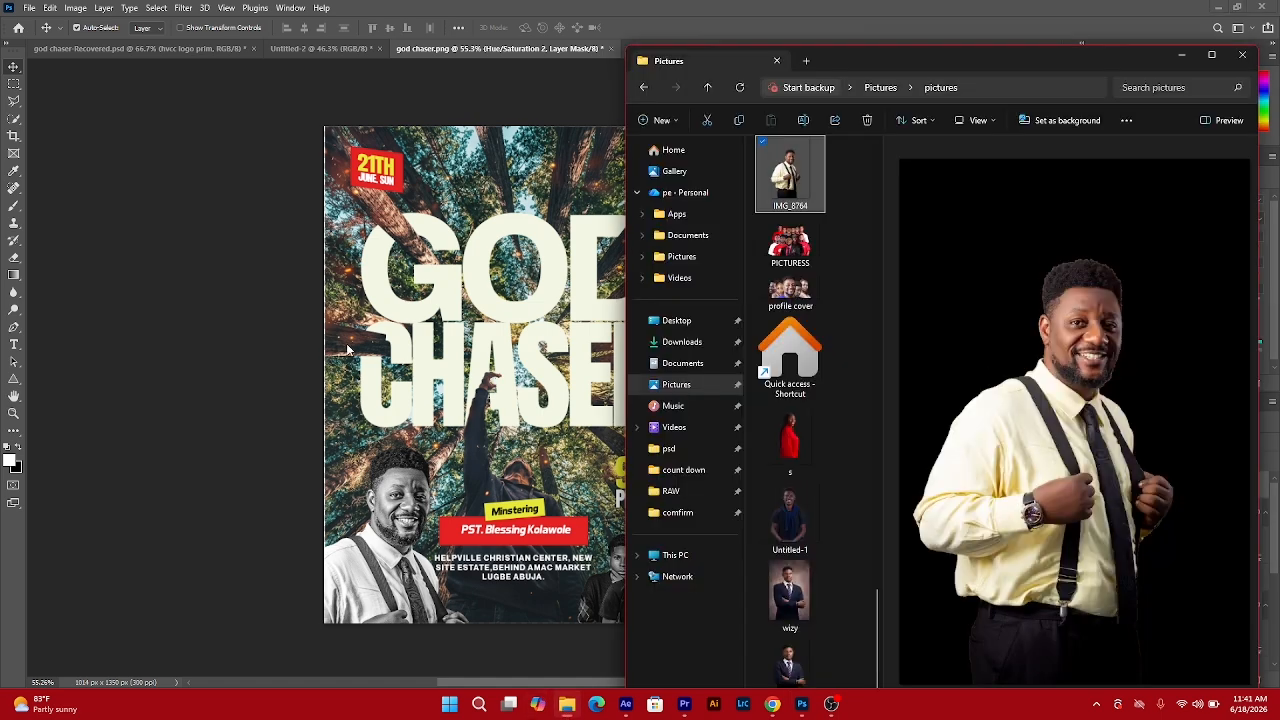
{"action": "left_click", "coordinate": [643, 89]}
{"action": "left_click", "coordinate": [643, 89]}
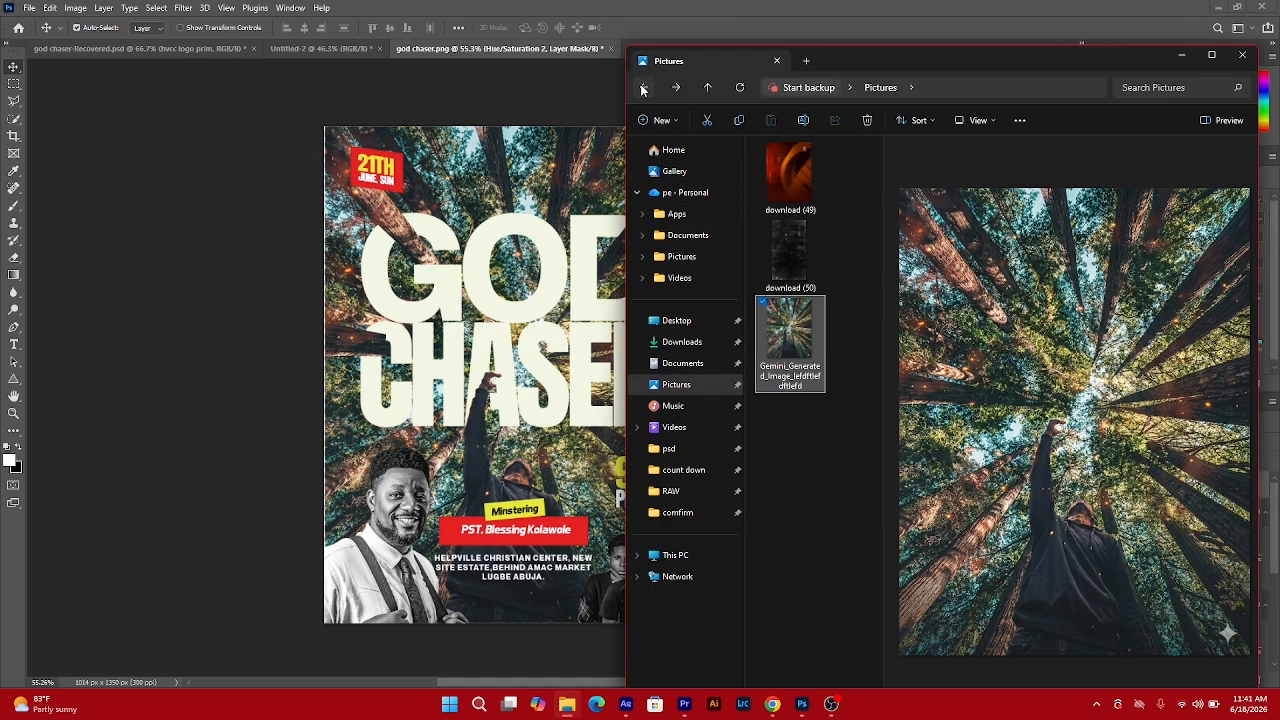
{"action": "left_click", "coordinate": [815, 202]}
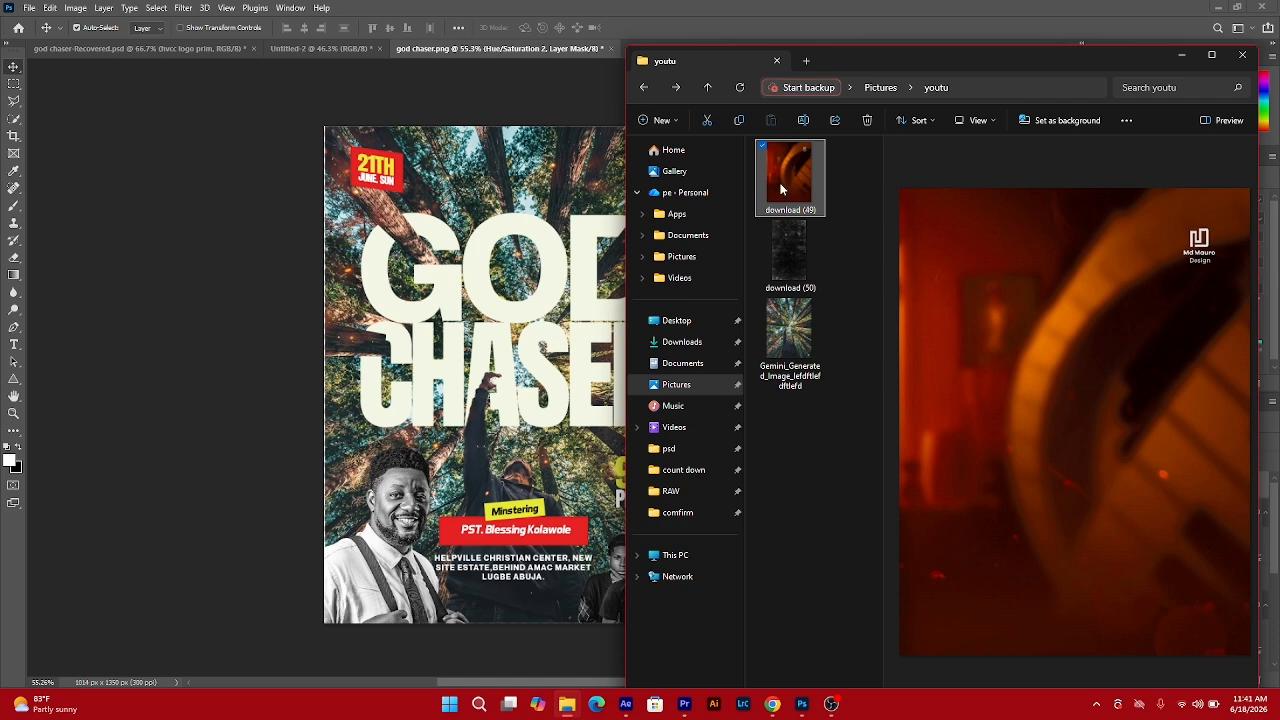
{"action": "left_click_drag", "start_coordinate": [781, 189], "coordinate": [540, 332]}
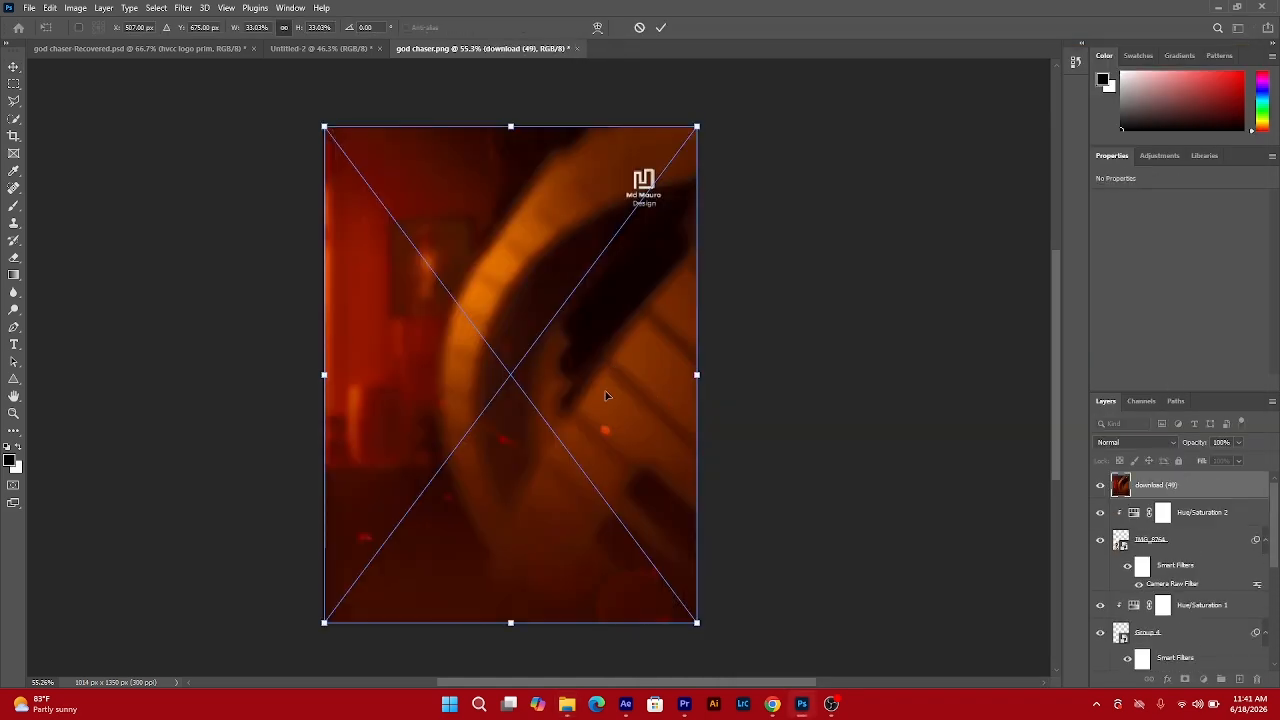
{"action": "key", "text": "Return"}
{"action": "left_click", "coordinate": [1133, 443]}
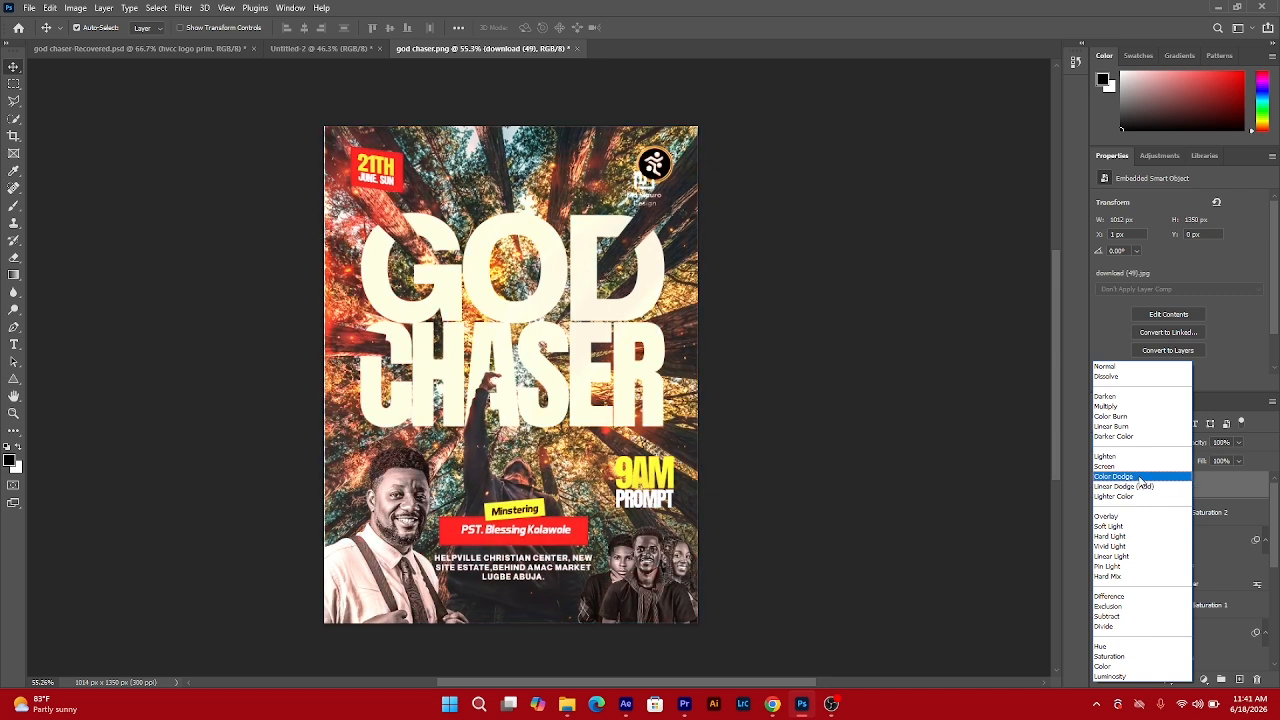
{"action": "left_click", "coordinate": [1140, 477]}
Add a layer mask to the download (49) overlay and paint black over the flyer's left side with a 700 px brush.
{"action": "left_click", "coordinate": [1186, 680]}
{"action": "key", "text": "b"}
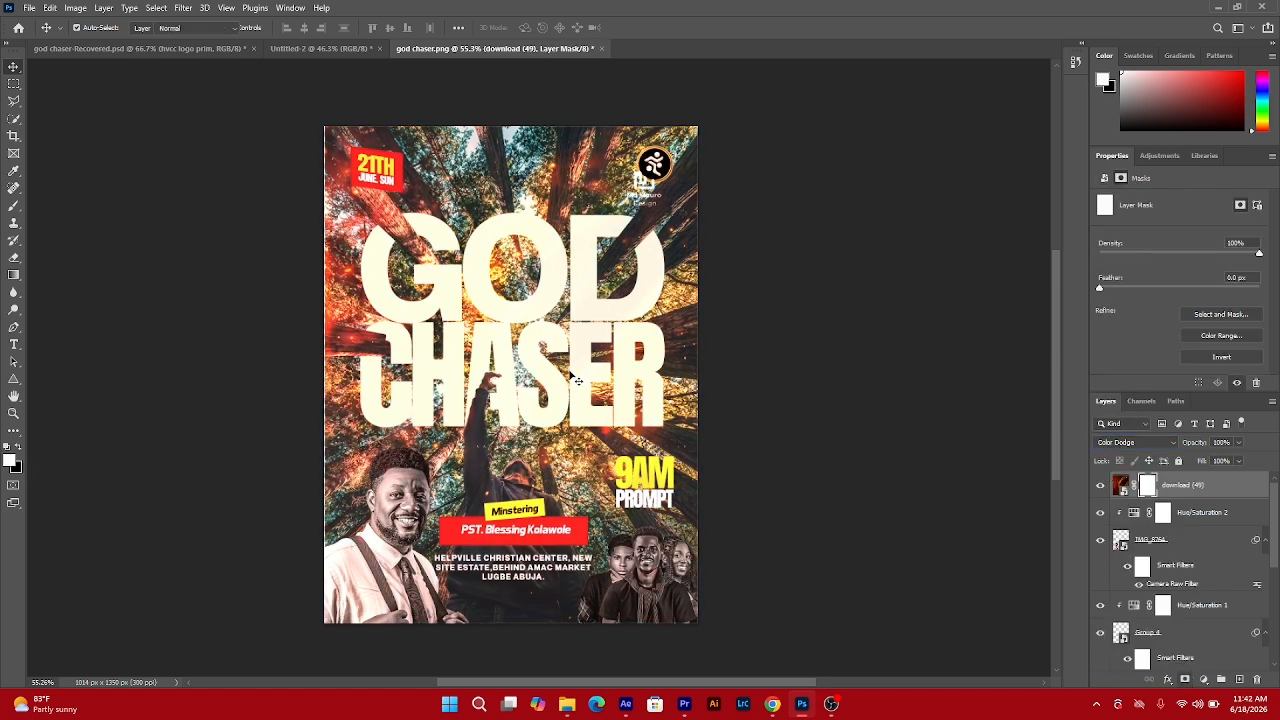
{"action": "key", "text": "bracketright"}
{"action": "key", "text": "bracketright"}
{"action": "key", "text": "bracketright"}
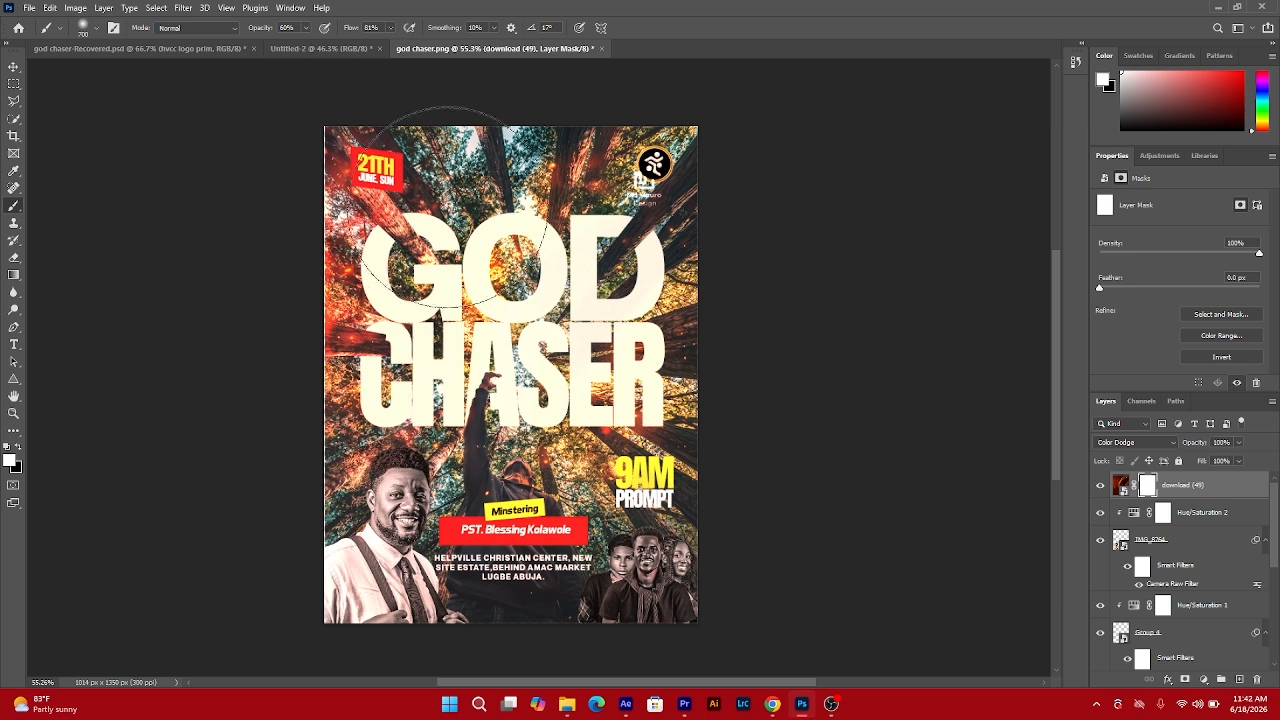
{"action": "key", "text": "x"}
{"action": "left_click_drag", "start_coordinate": [410, 345], "coordinate": [315, 400]}
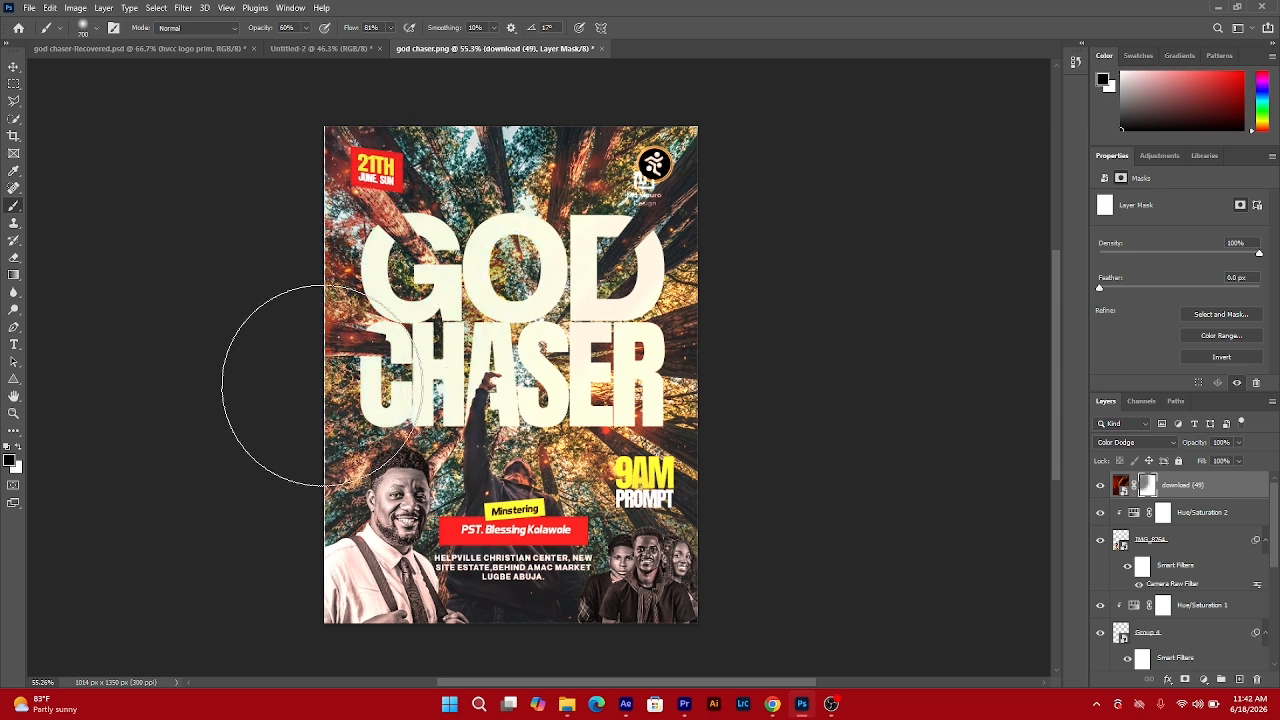
Mask the overlay's warm tint off the large lower-left portrait with a 300 px brush, and enlarge the brush to 500 px.
{"action": "key", "text": "bracketleft"}
{"action": "key", "text": "bracketleft"}
{"action": "key", "text": "bracketleft"}
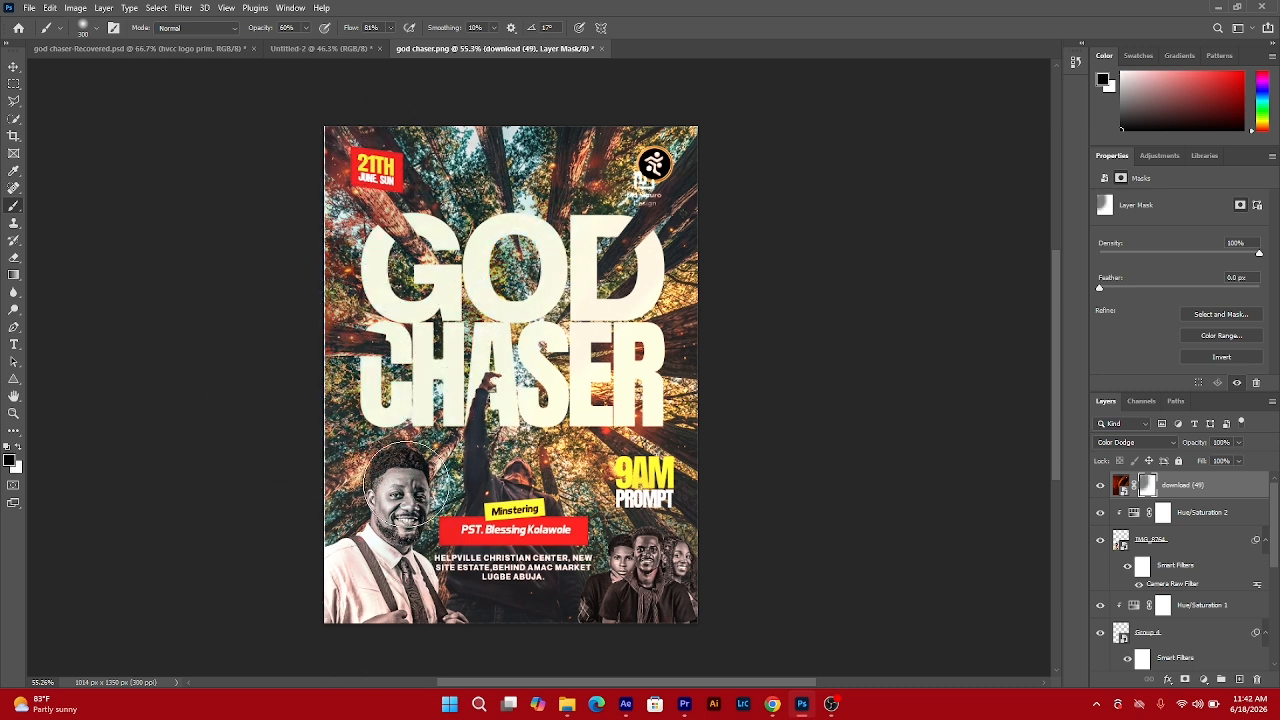
{"action": "key", "text": "bracketright"}
{"action": "key", "text": "bracketright"}
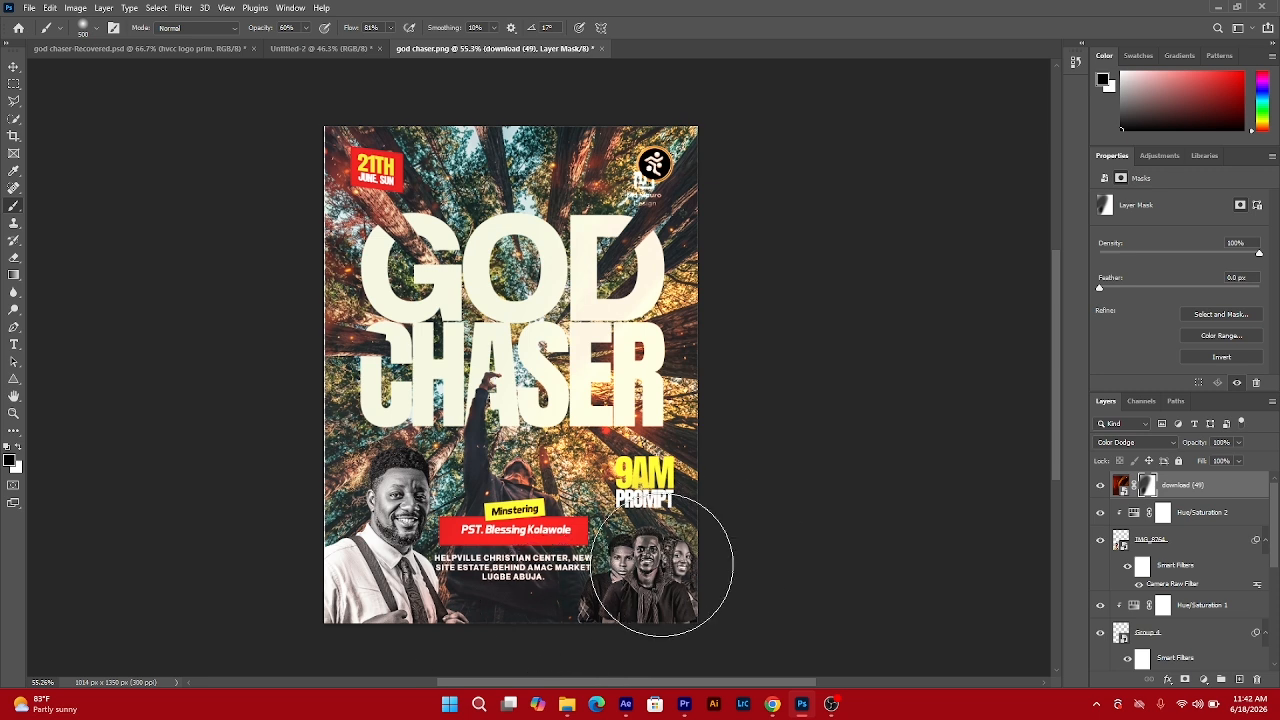
Mask the download (49) overlay off the round logo with a smaller brush and reduce the brush size to 250 px.
{"action": "key", "text": "bracketleft"}
{"action": "key", "text": "bracketleft"}
{"action": "left_click", "coordinate": [630, 185]}
{"action": "key", "text": "bracketleft"}
{"action": "key", "text": "bracketleft"}
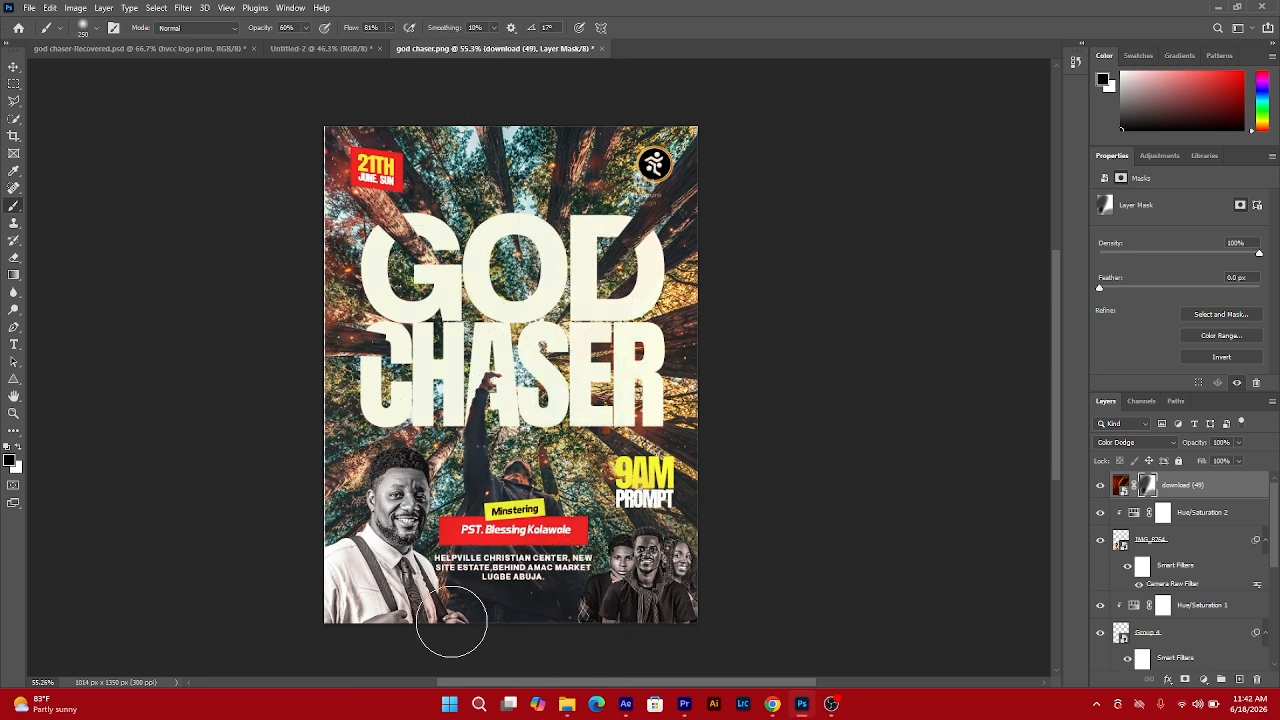
Invert the download (49) layer mask and toggle the overlay's visibility to compare its effect.
{"action": "key", "text": "ctrl+i"}
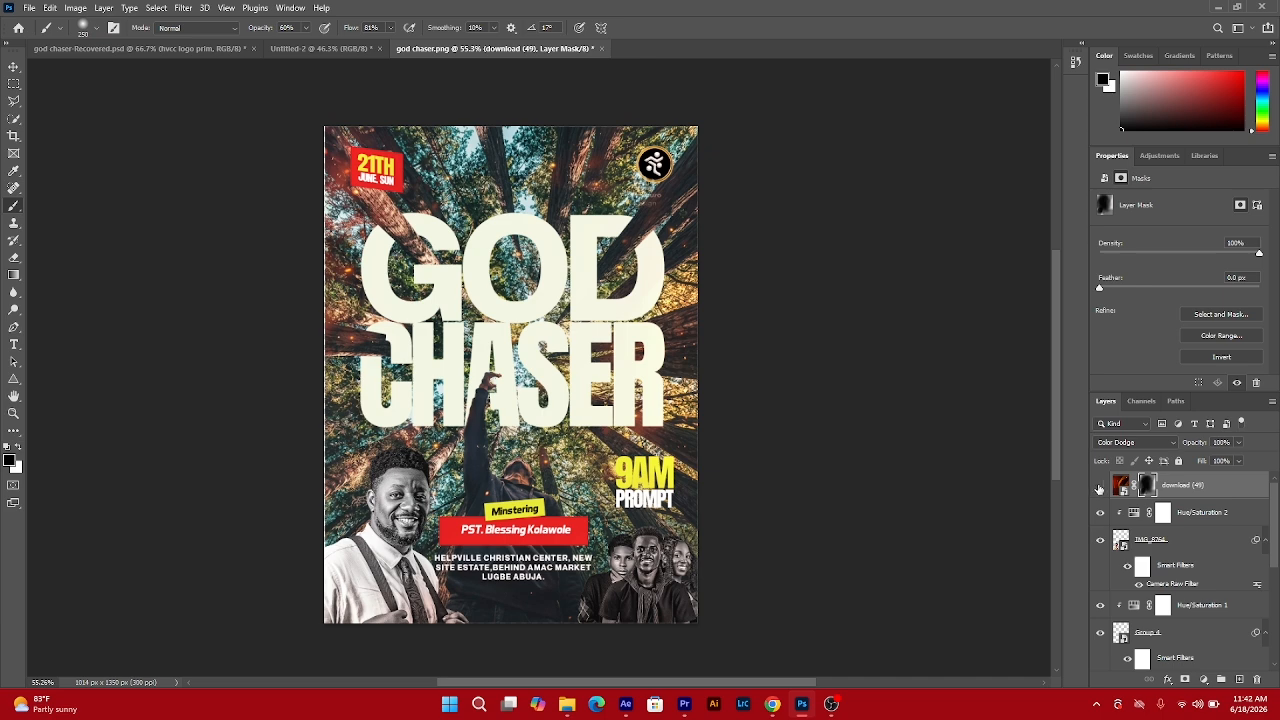
{"action": "left_click", "coordinate": [1099, 486]}
{"action": "left_click", "coordinate": [1099, 486]}
Place download (50) from the youtu folder as the uppermost layer, scale it to the flyer's full width, and set its blend mode to Lighter Color.
{"action": "left_click", "coordinate": [563, 707]}
{"action": "left_click", "coordinate": [800, 278]}
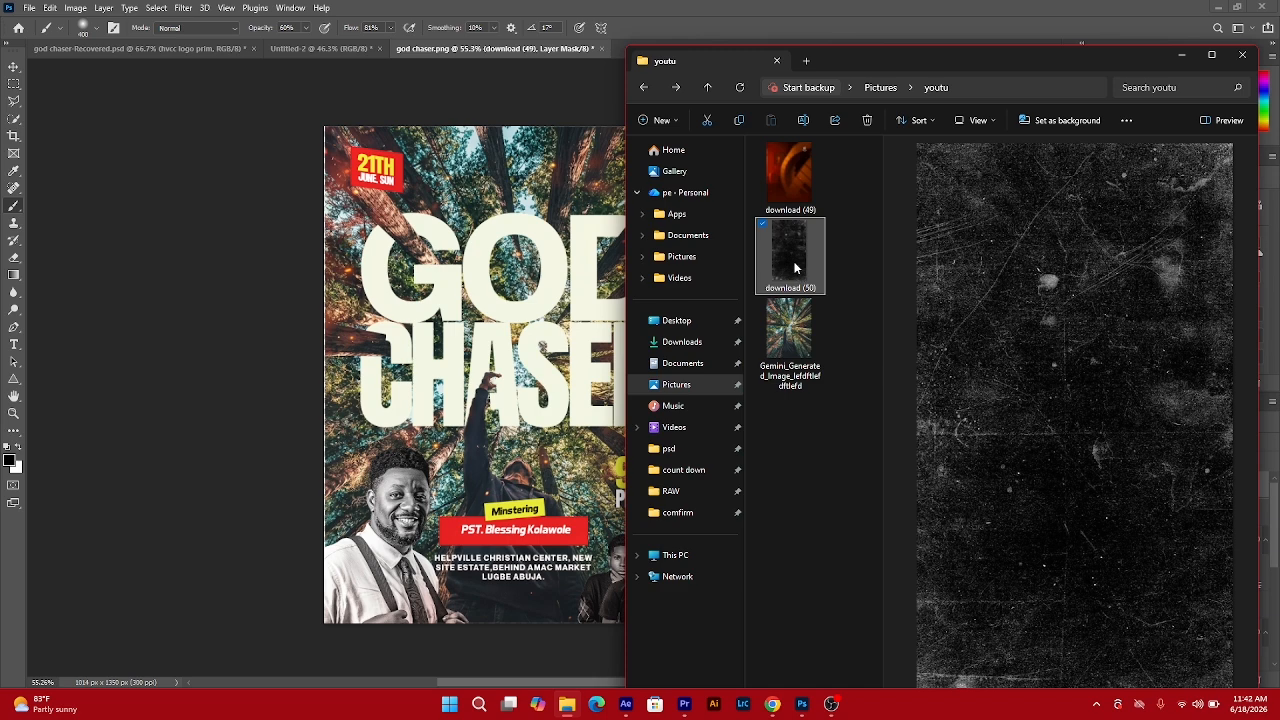
{"action": "left_click_drag", "start_coordinate": [721, 277], "coordinate": [510, 372]}
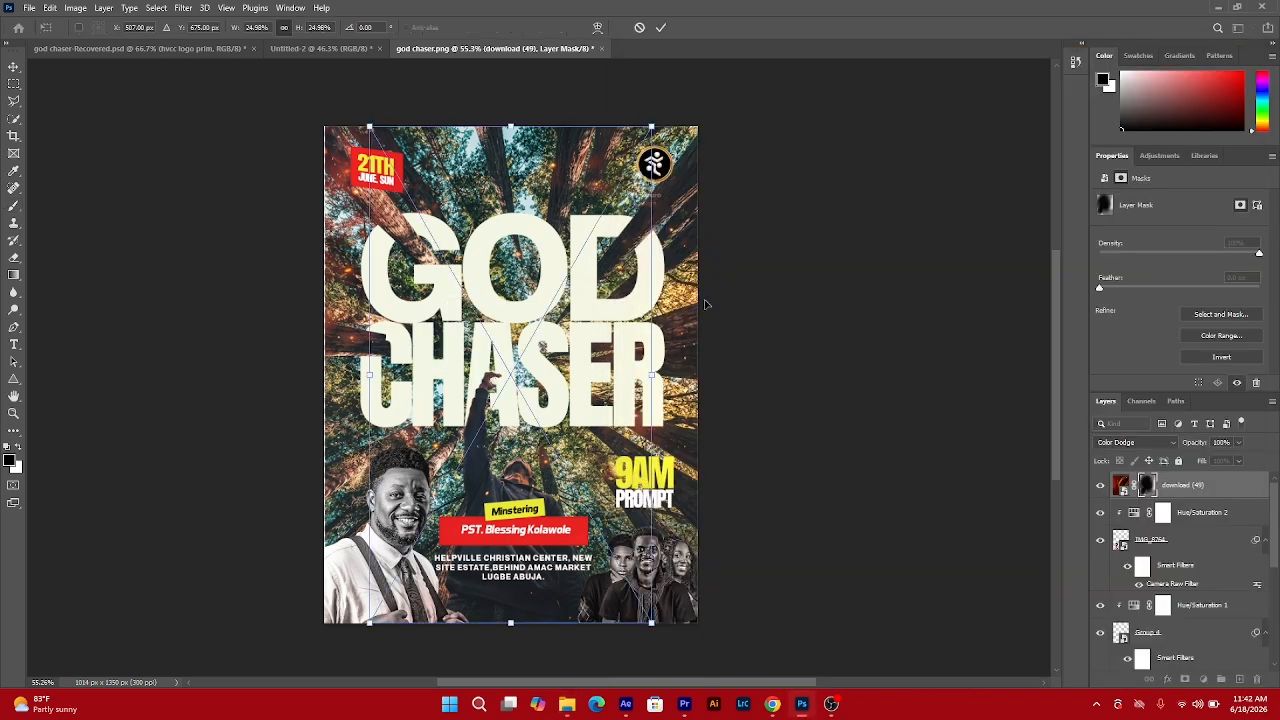
{"action": "left_click_drag", "start_coordinate": [652, 372], "coordinate": [697, 372]}
{"action": "key", "text": "Return"}
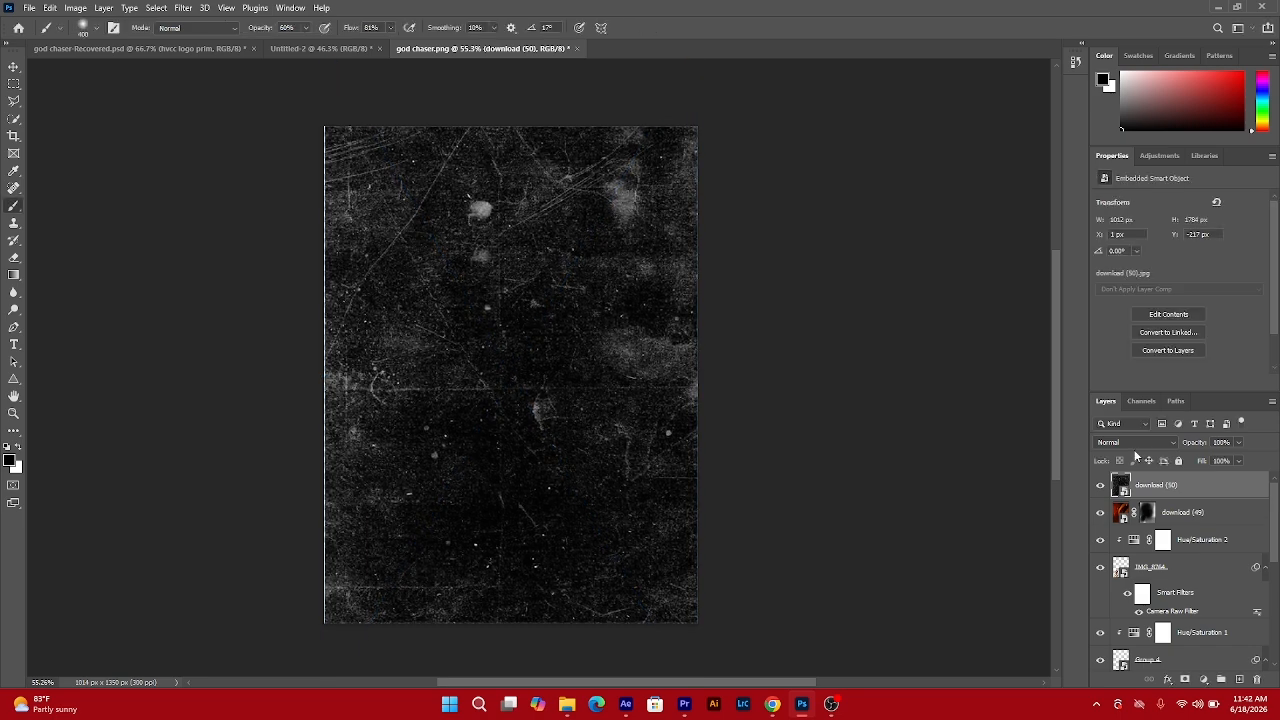
{"action": "left_click", "coordinate": [1134, 444]}
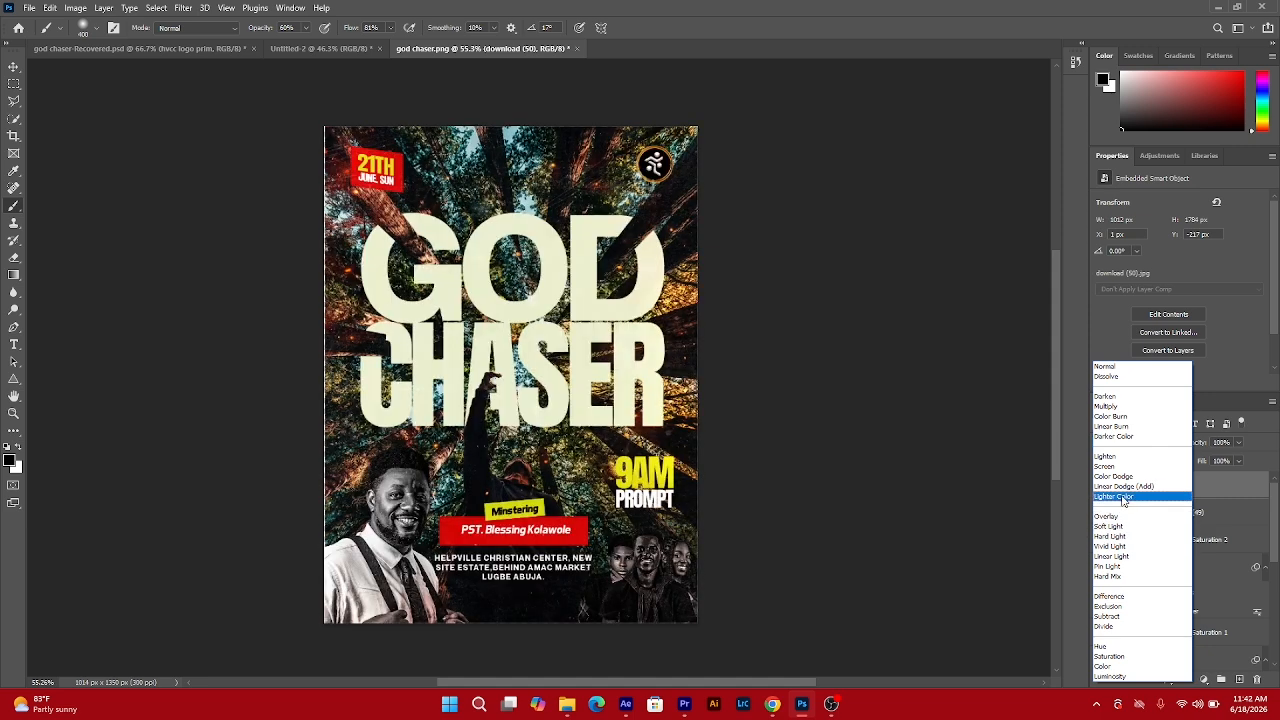
{"action": "left_click", "coordinate": [1123, 497]}
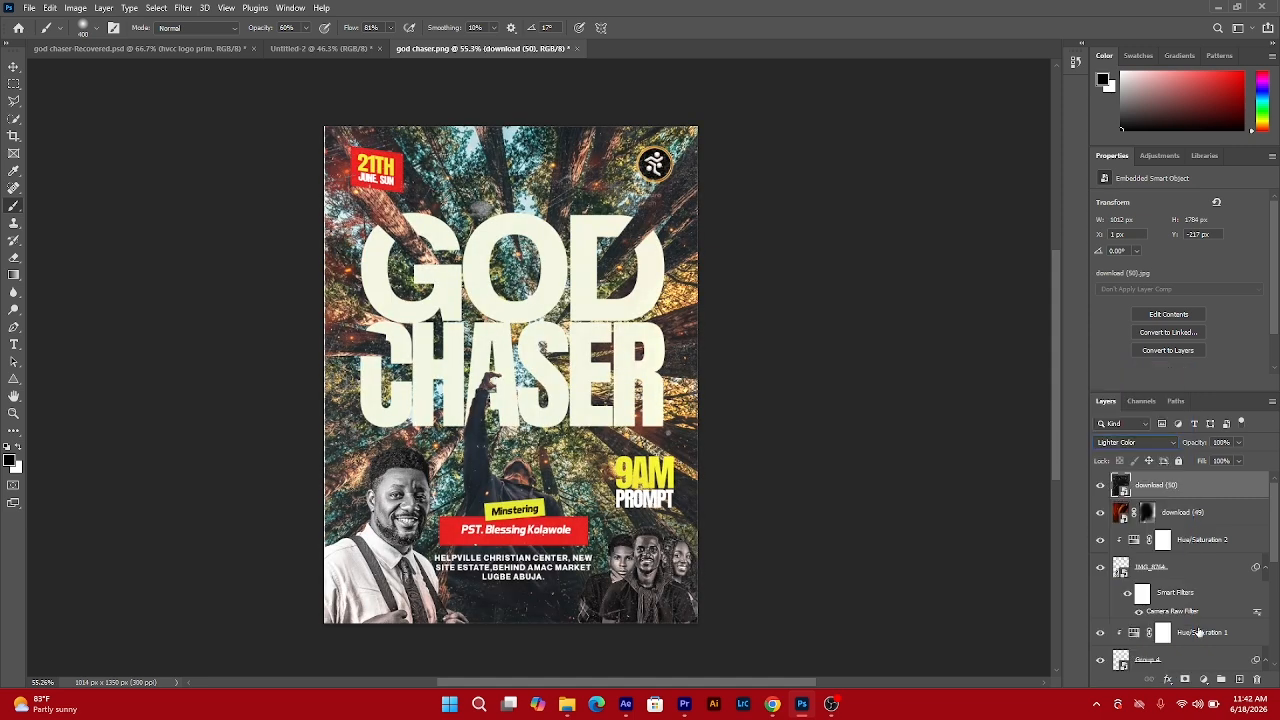
Add a layer mask to the download (50) texture, paint black over the flyer's upper and middle area with a 400 px brush, and deselect the layer.
{"action": "left_click", "coordinate": [1186, 680]}
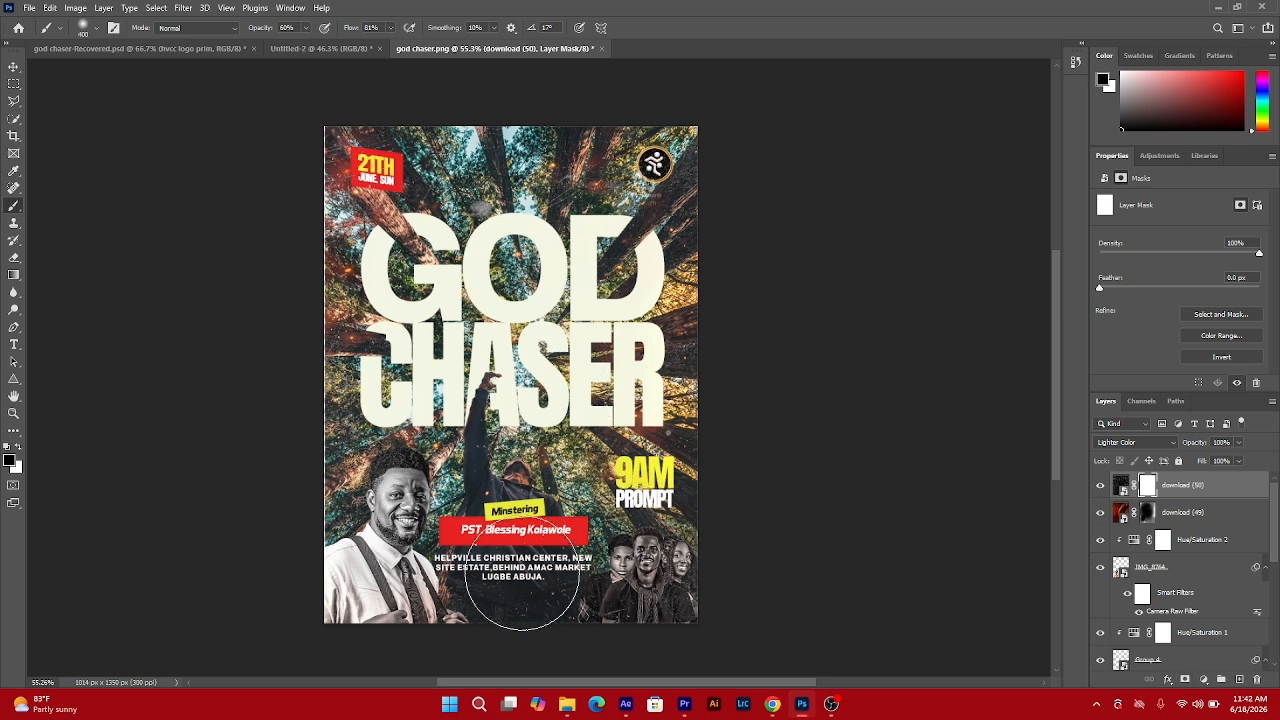
{"action": "mouse_move", "coordinate": [322, 270]}
{"action": "left_mouse_down"}
{"action": "mouse_move", "coordinate": [414, 170]}
{"action": "mouse_move", "coordinate": [553, 175]}
{"action": "left_mouse_up"}
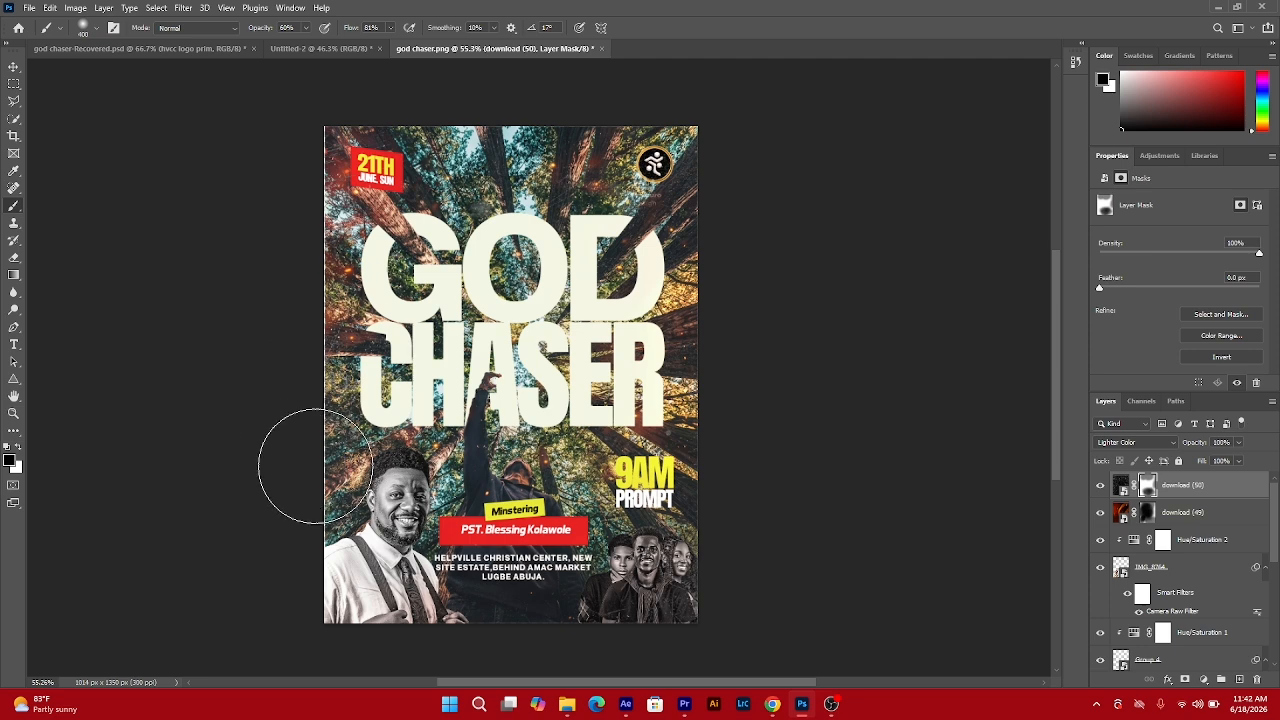
{"action": "left_click", "coordinate": [13, 66]}
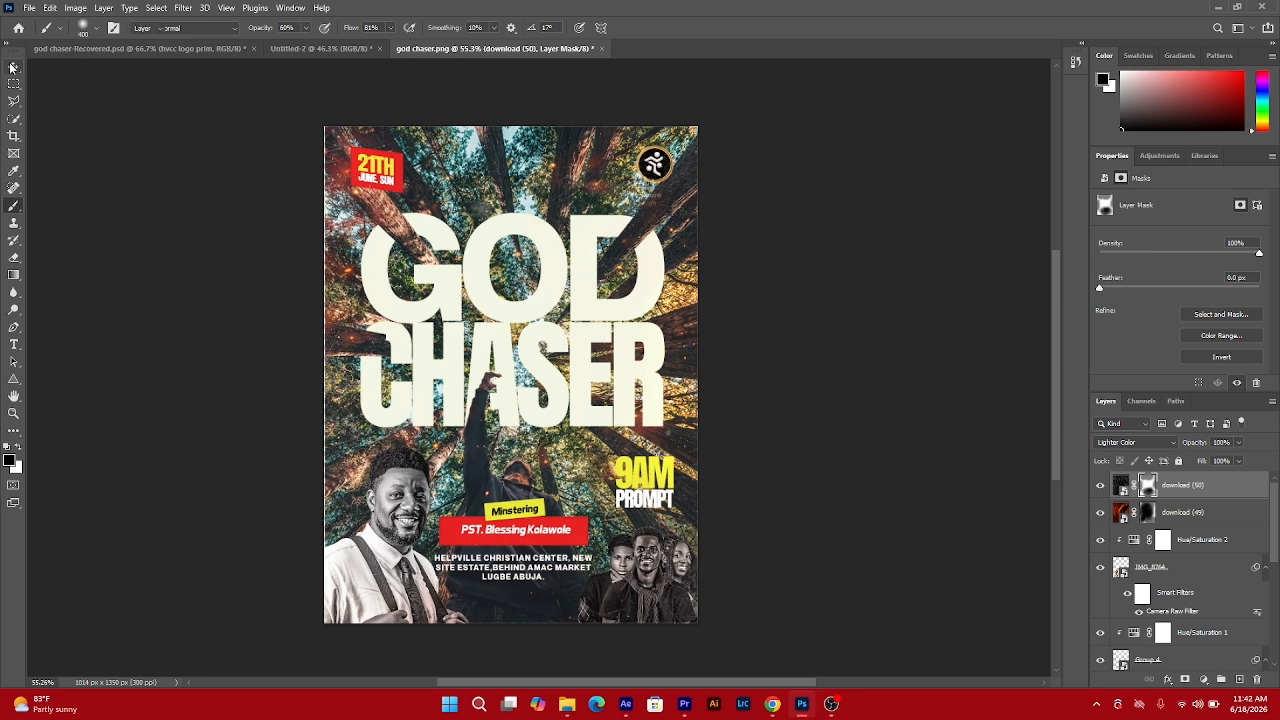
{"action": "left_click", "coordinate": [155, 250]}
{"action": "key", "text": "ctrl+0"}
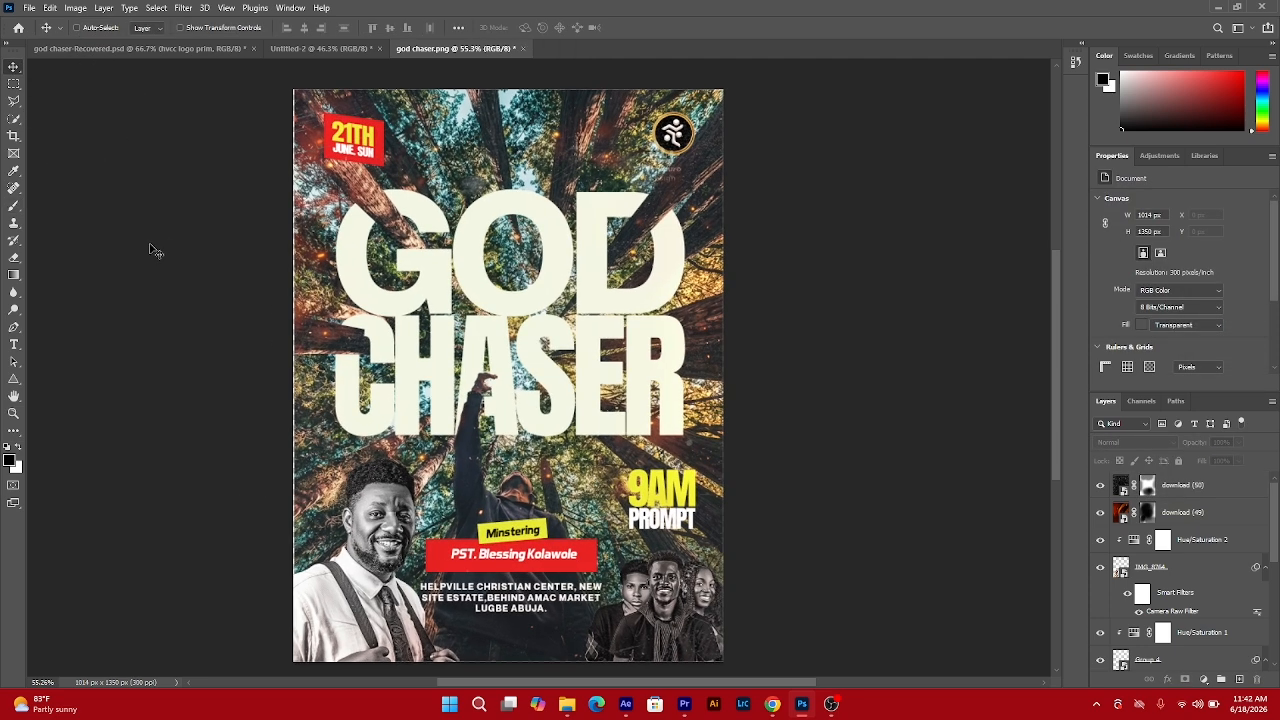